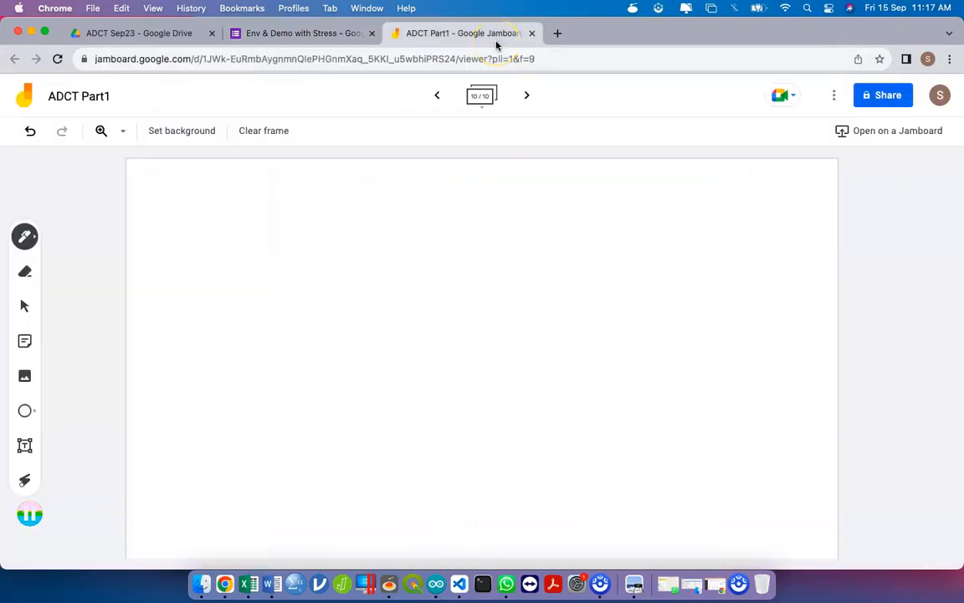
# - Open the Responses view of the Env & Demo with Stress form and dismiss the tip
pyautogui.click(323, 33)
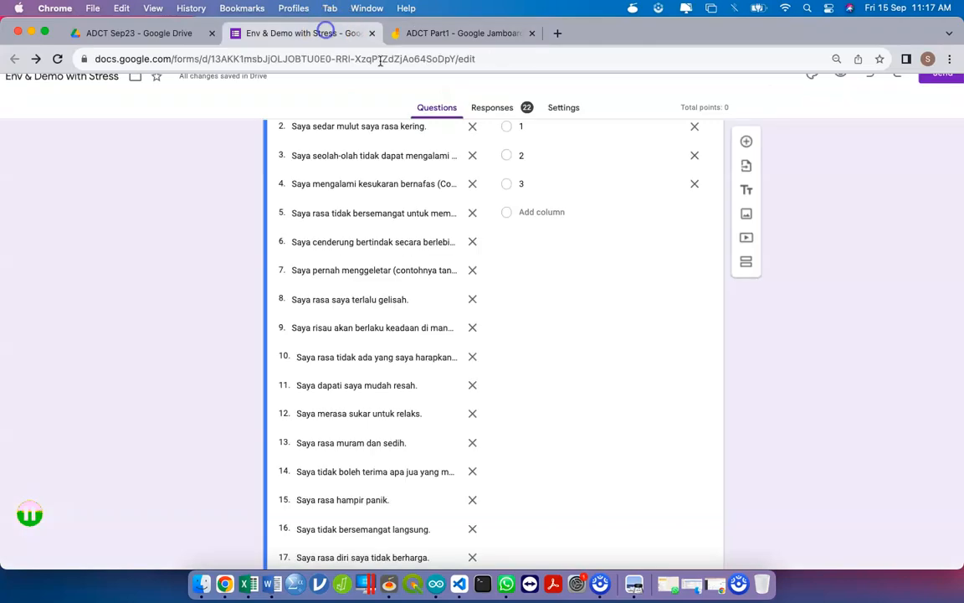
pyautogui.click(495, 113)
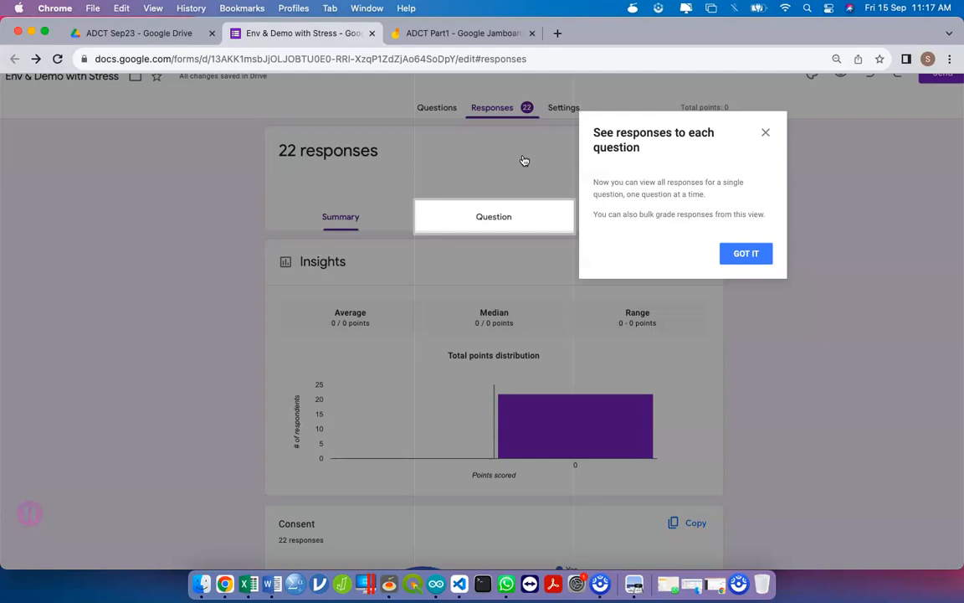
pyautogui.click(747, 252)
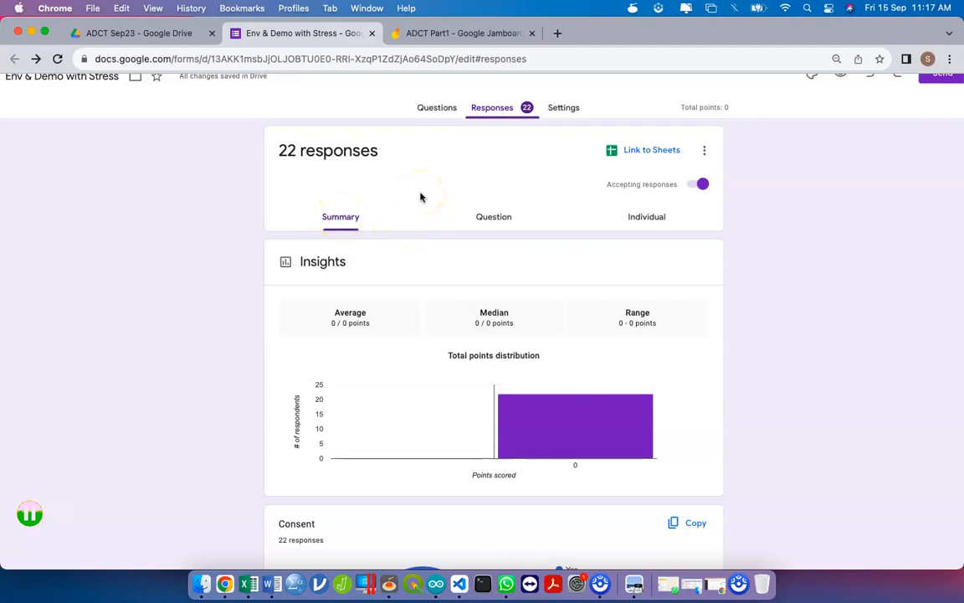
# - Turn off 'Make this a quiz' in Settings, then view the 22-response summary
pyautogui.click(569, 110)
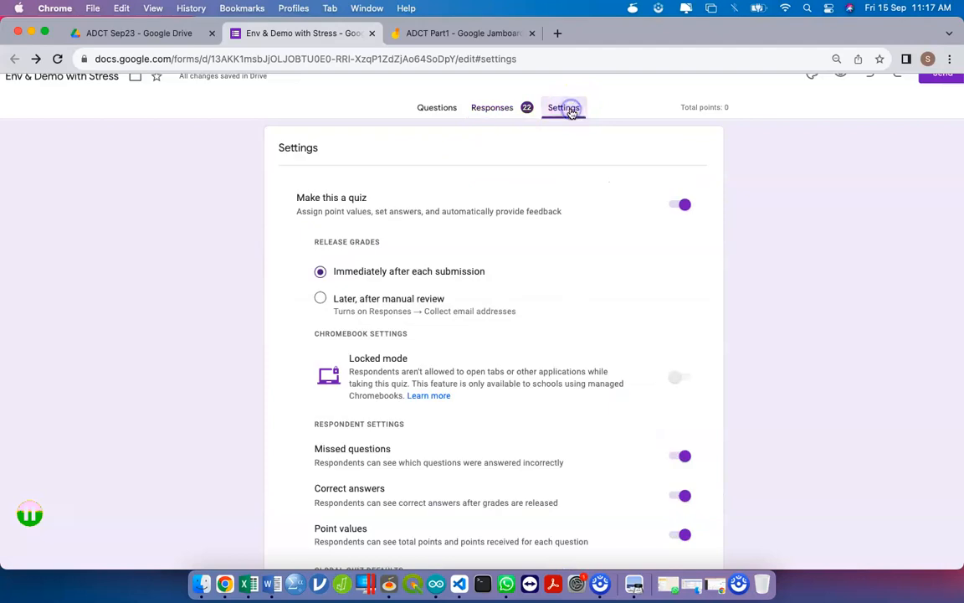
pyautogui.click(684, 204)
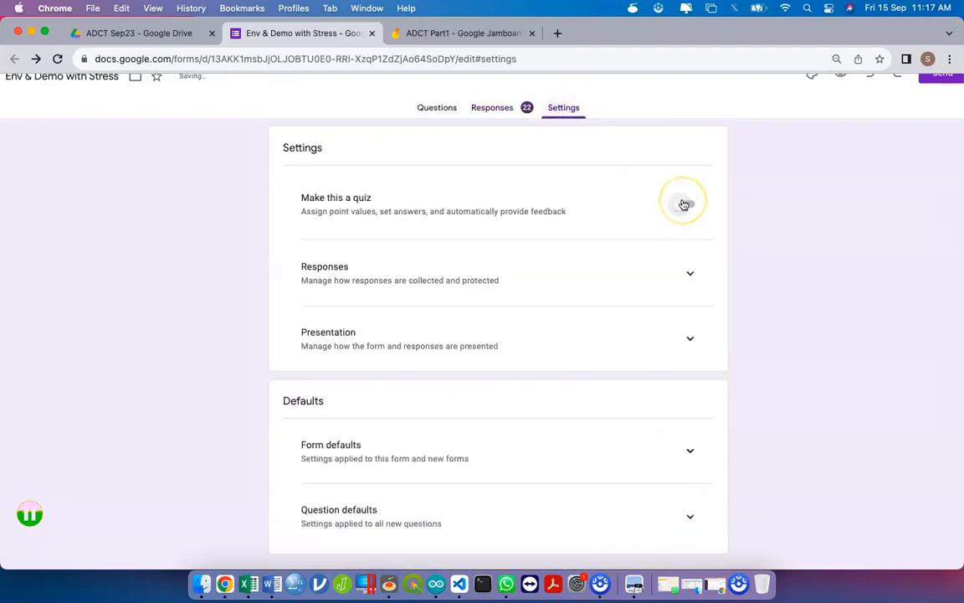
pyautogui.click(684, 204)
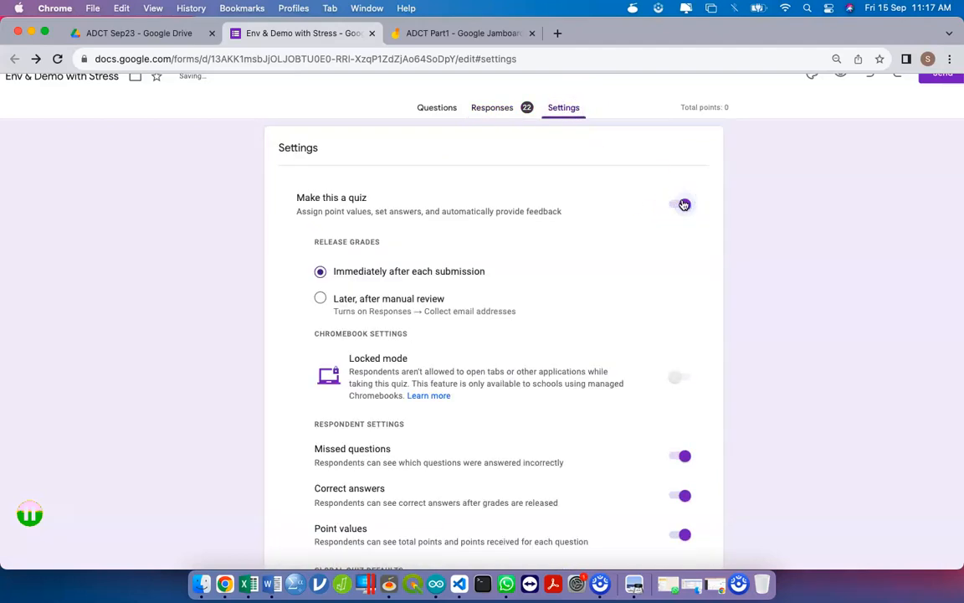
pyautogui.click(684, 204)
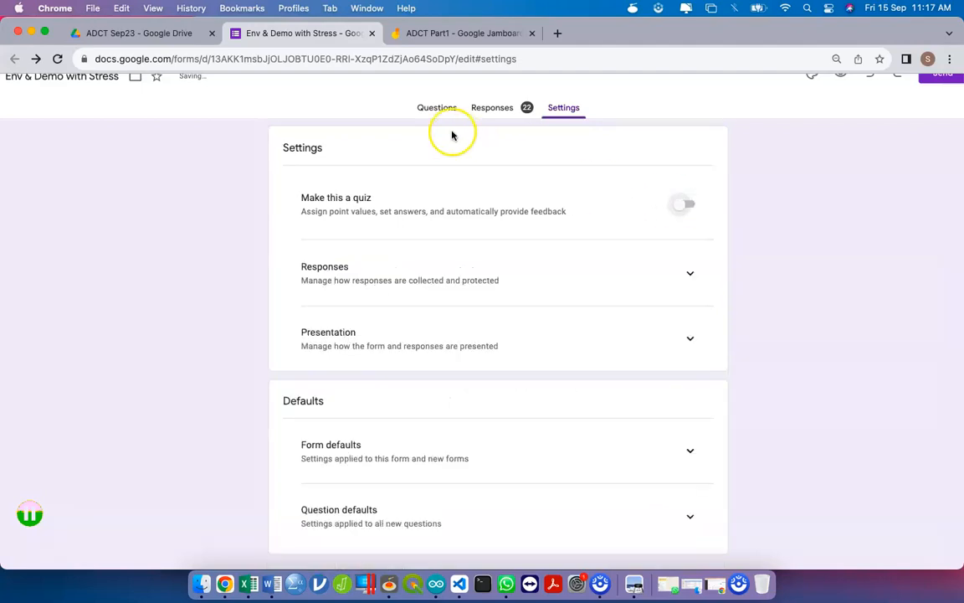
pyautogui.click(498, 118)
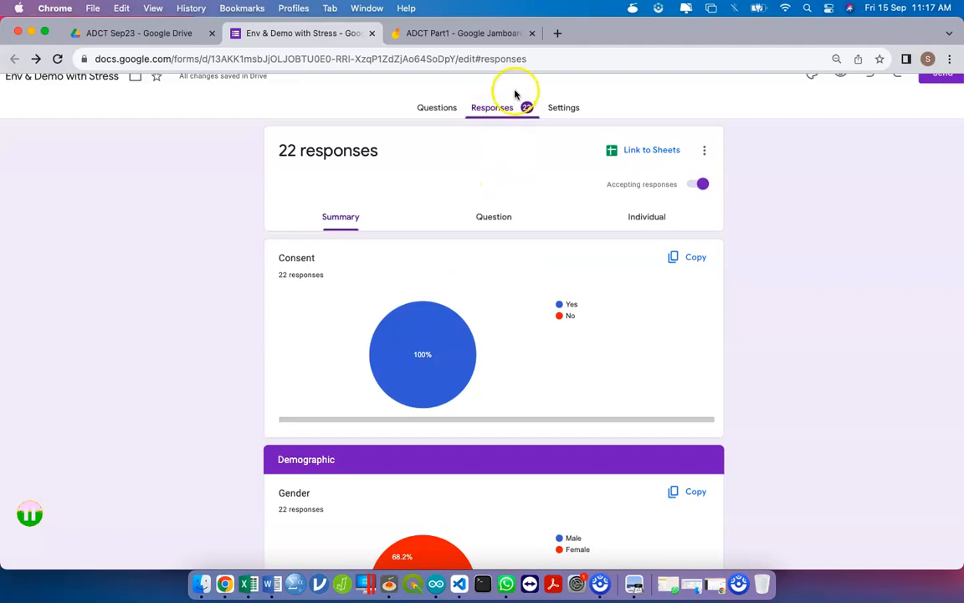
pyautogui.scroll(-10, 509, 233)
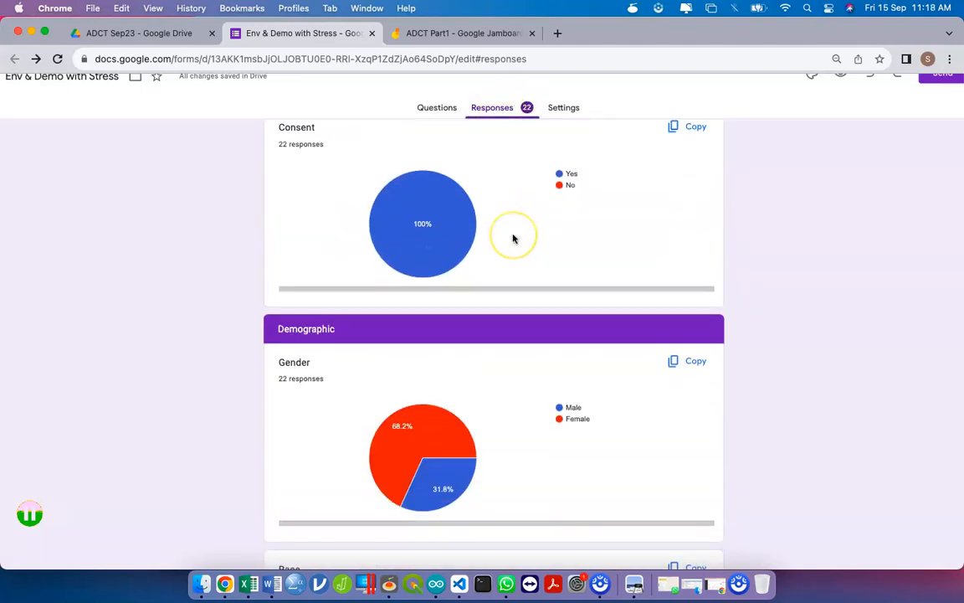
pyautogui.scroll(10, 513, 239)
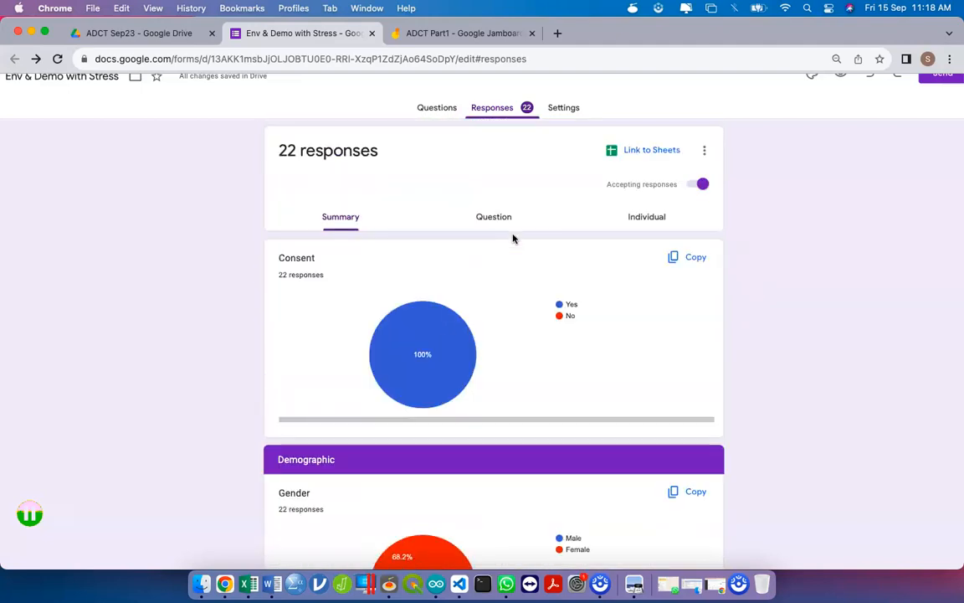
# - Send responses to a new spreadsheet, 'Env & Demo with Stress (Responses)', then return to Drive
pyautogui.click(701, 154)
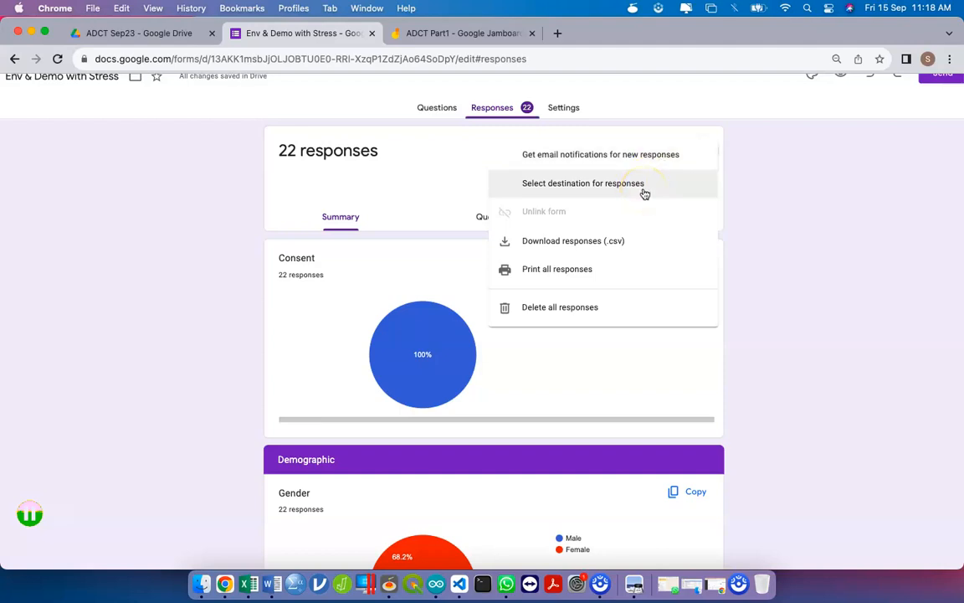
pyautogui.click(598, 184)
pyautogui.click(591, 184)
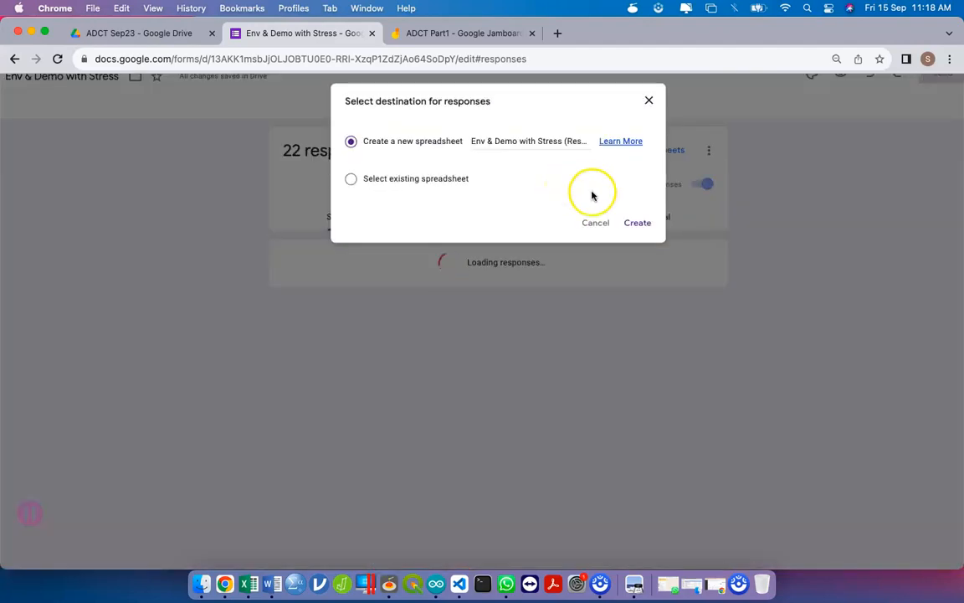
pyautogui.click(596, 224)
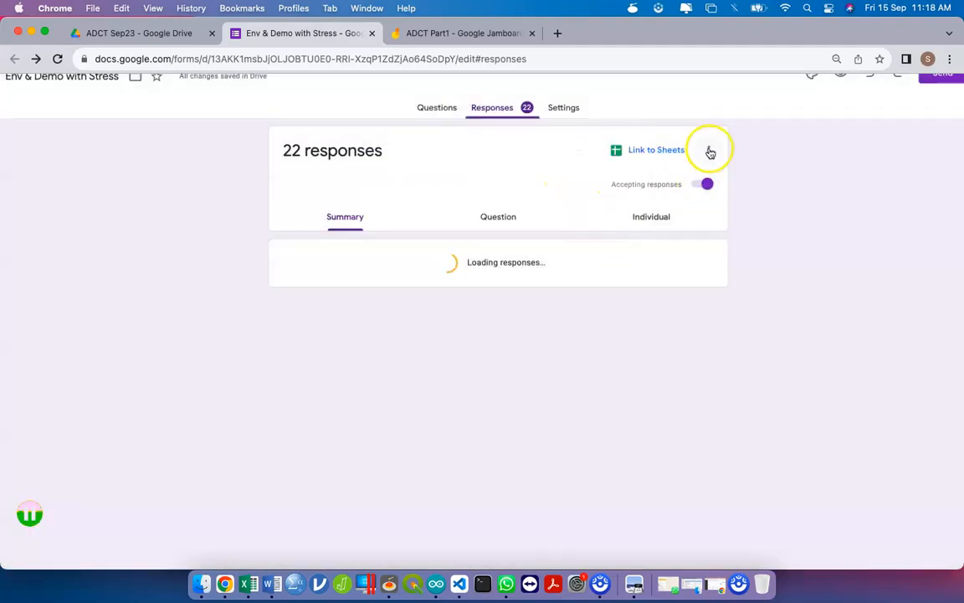
pyautogui.click(710, 151)
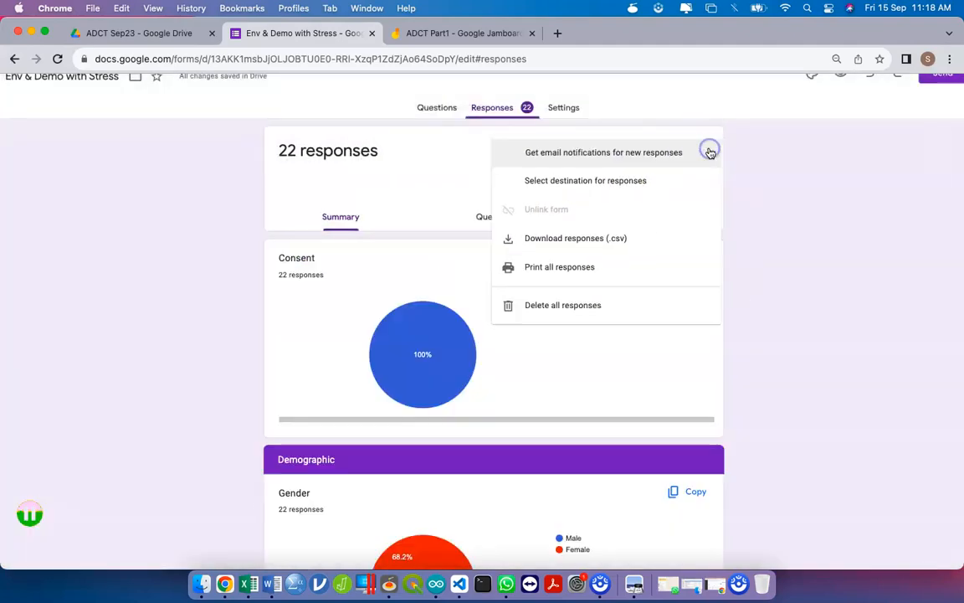
pyautogui.click(627, 193)
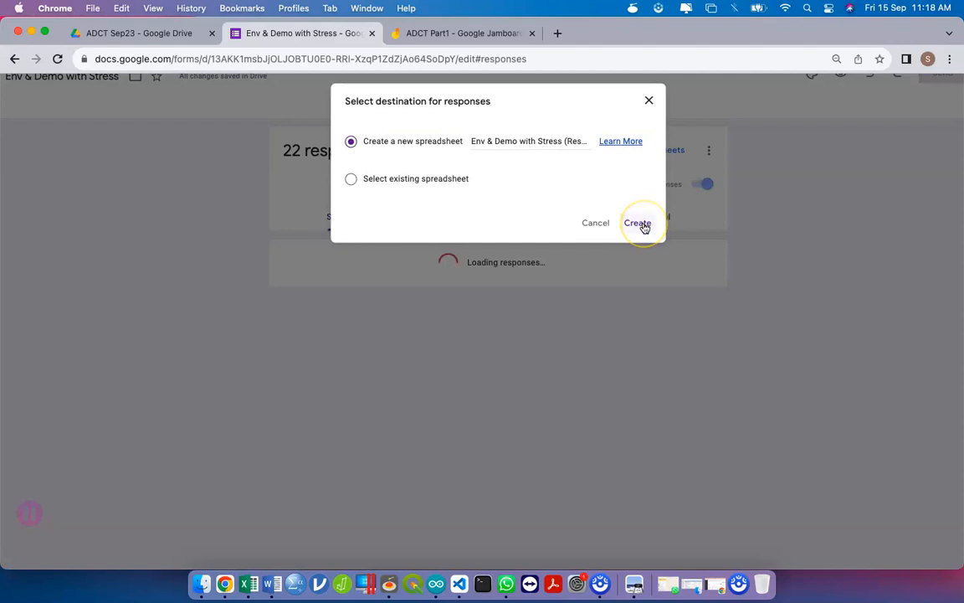
pyautogui.click(639, 224)
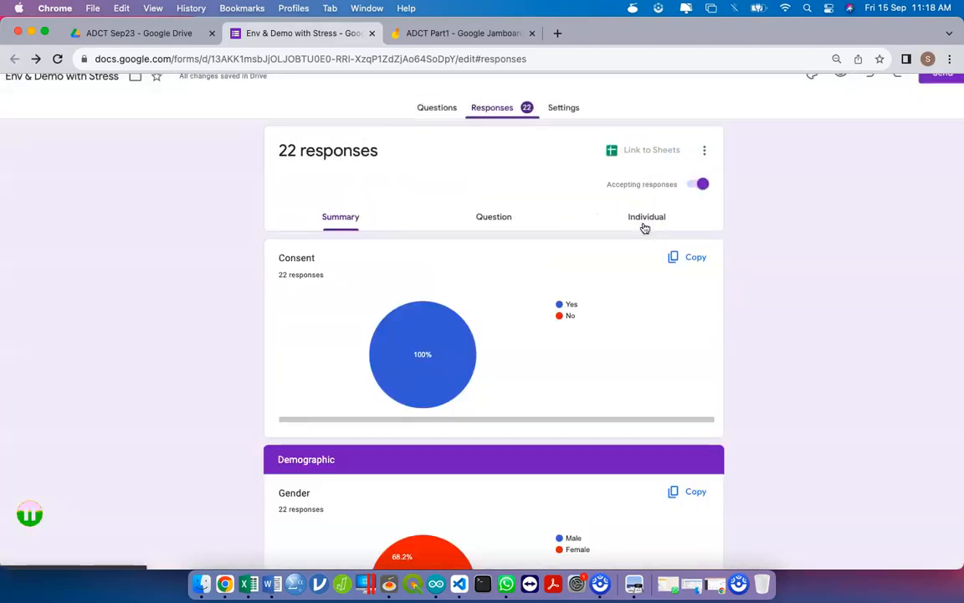
pyautogui.click(155, 32)
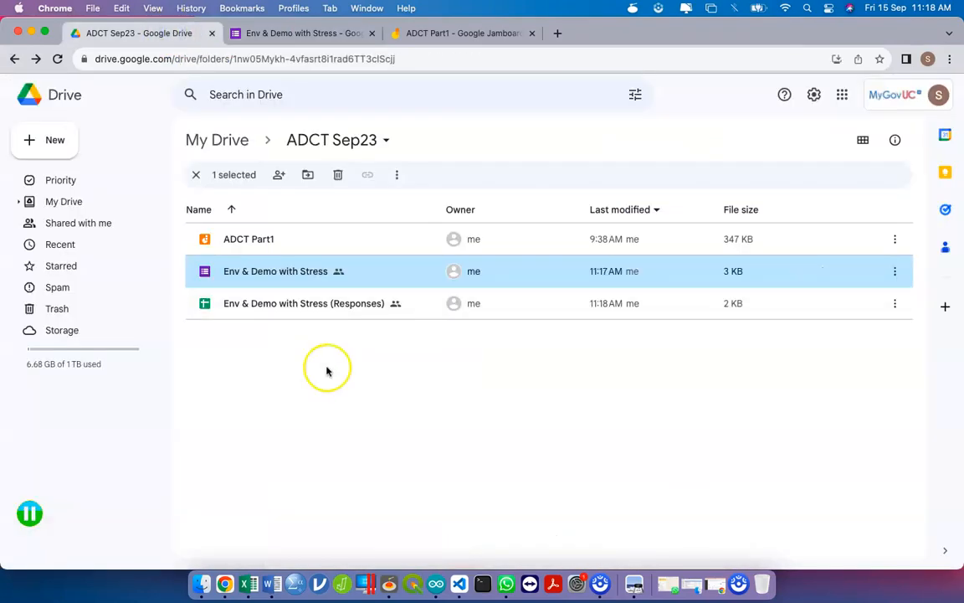
# - Open the Env & Demo with Stress (Responses) spreadsheet from the Drive folder
pyautogui.click(320, 306)
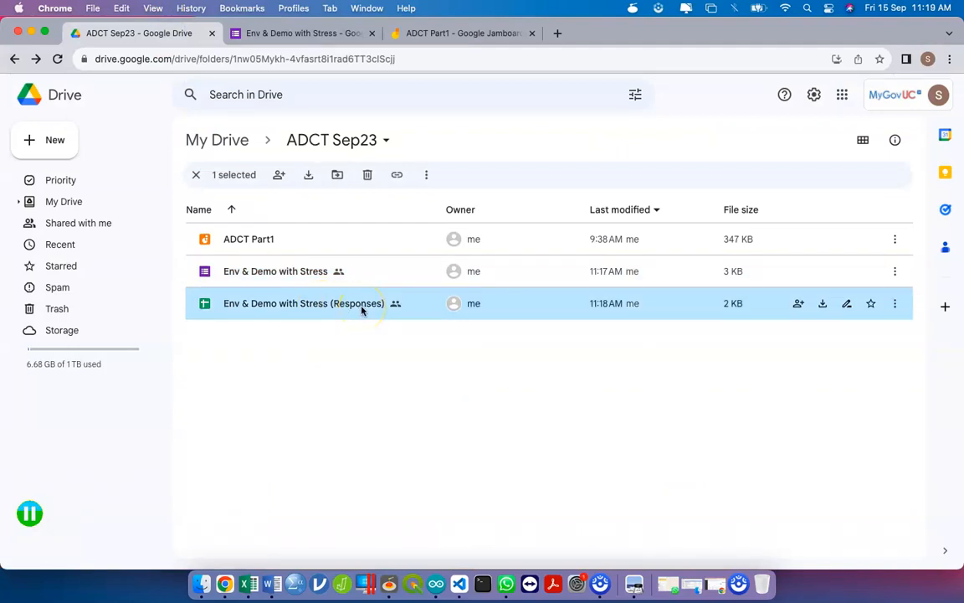
pyautogui.doubleClick(362, 307)
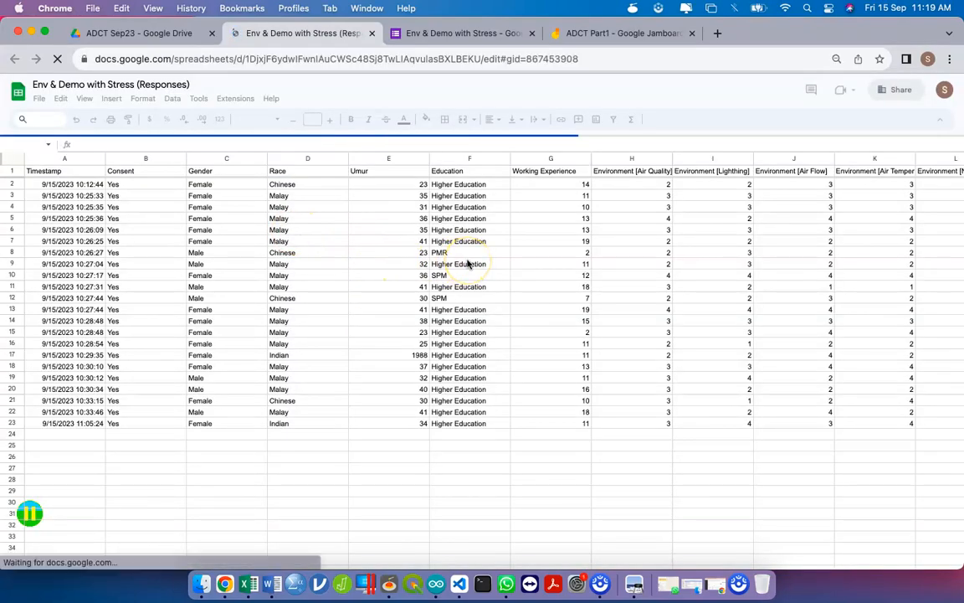
pyautogui.hscroll(15, 468, 264)
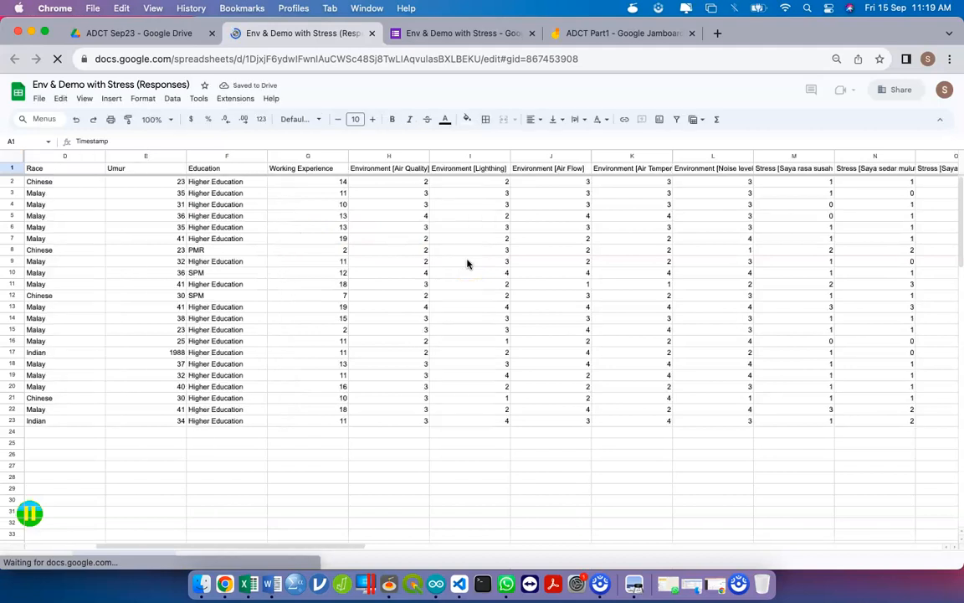
pyautogui.hscroll(10, 468, 264)
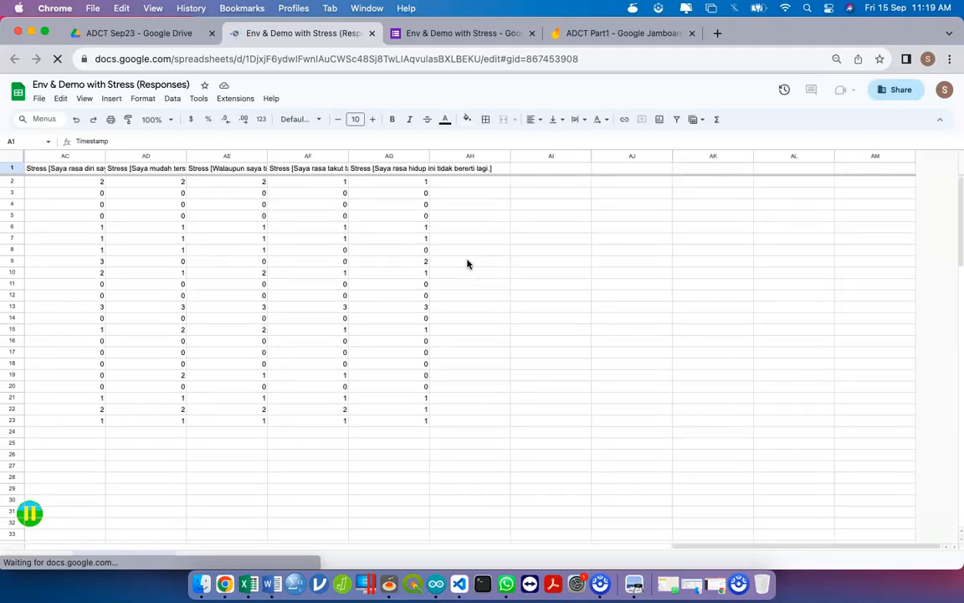
pyautogui.hscroll(-20, 468, 264)
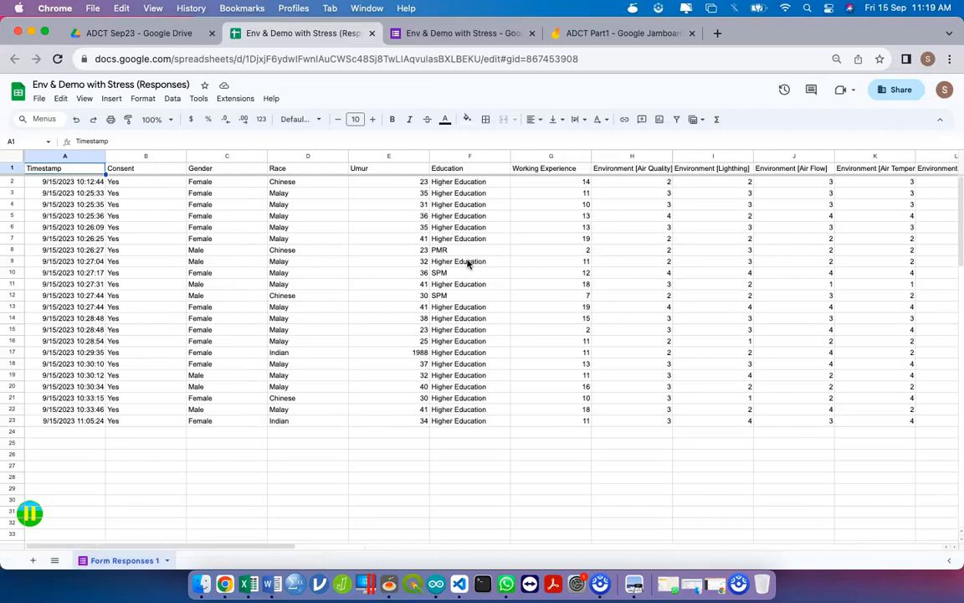
# - Correct the Umur value in E17 from 1988 to 35, then open Share
pyautogui.click(407, 355)
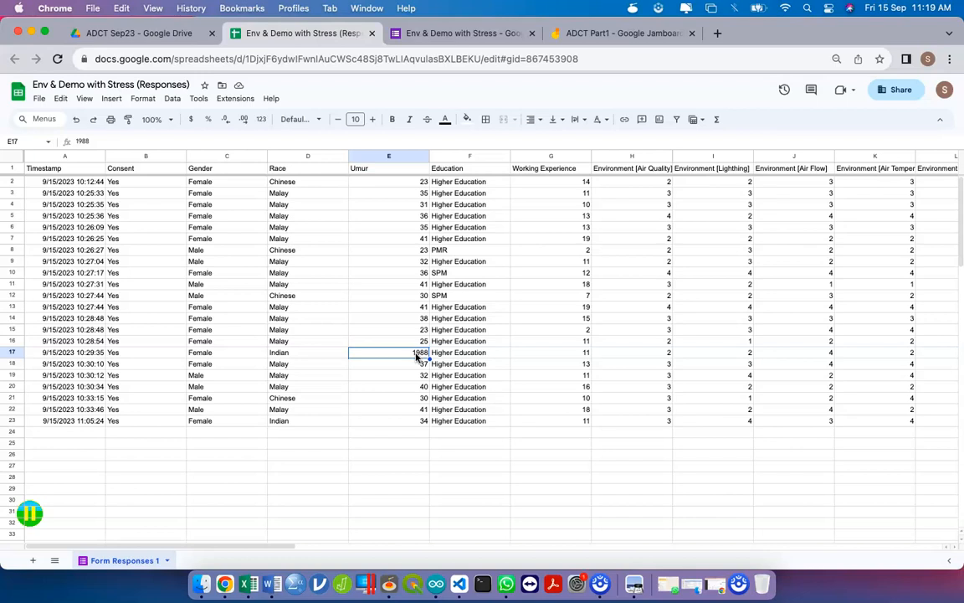
pyautogui.write('35')
pyautogui.press('Return')
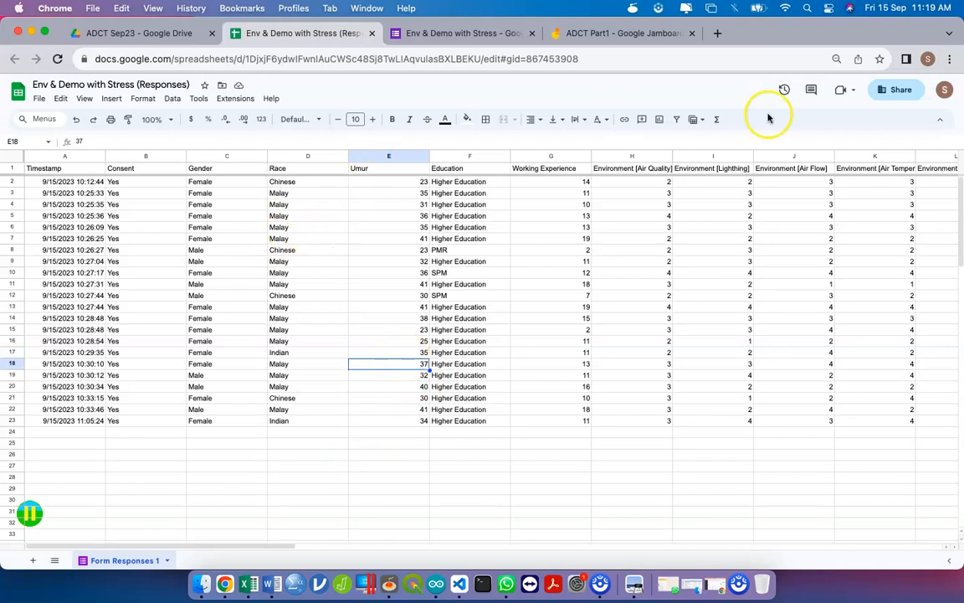
pyautogui.click(902, 89)
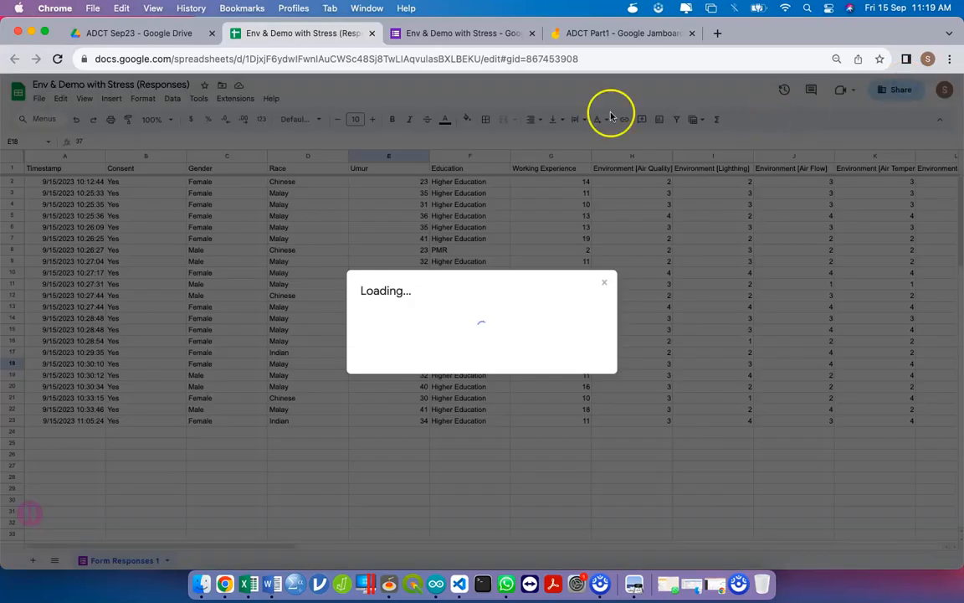
# - Copy the ADCT Sep23 folder link via its Share > Copy link menu
pyautogui.click(149, 33)
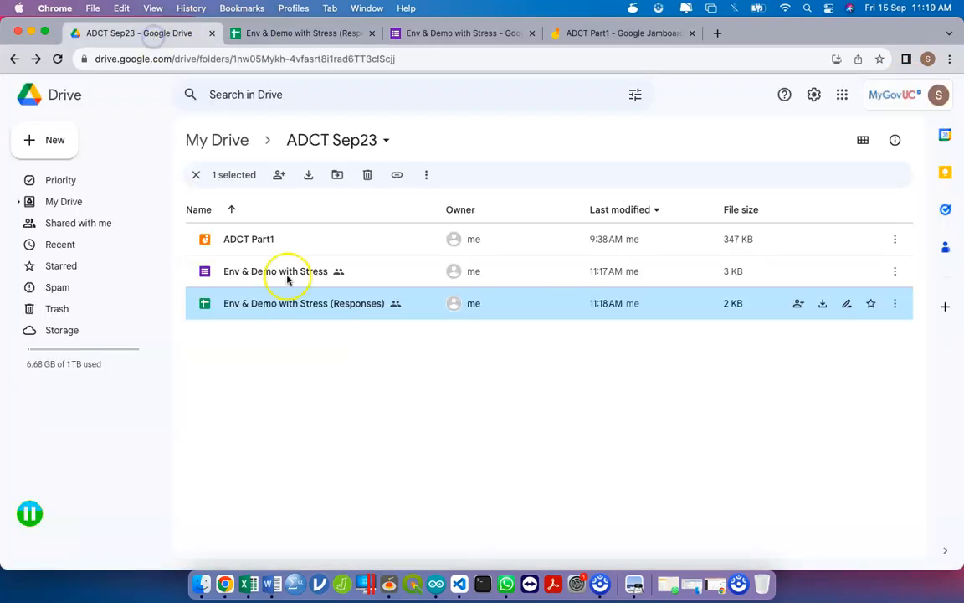
pyautogui.click(366, 140)
pyautogui.moveTo(381, 293)
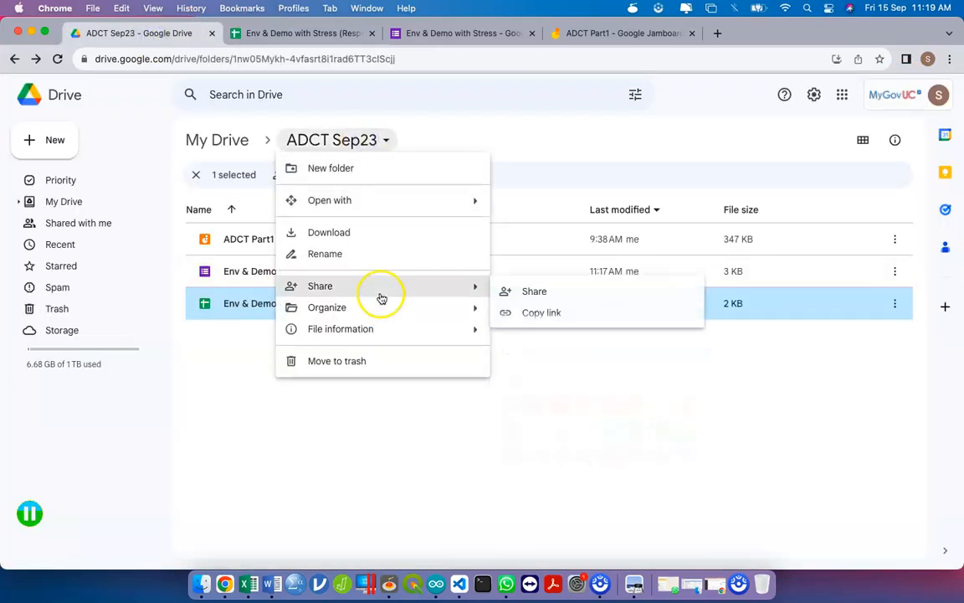
pyautogui.click(536, 312)
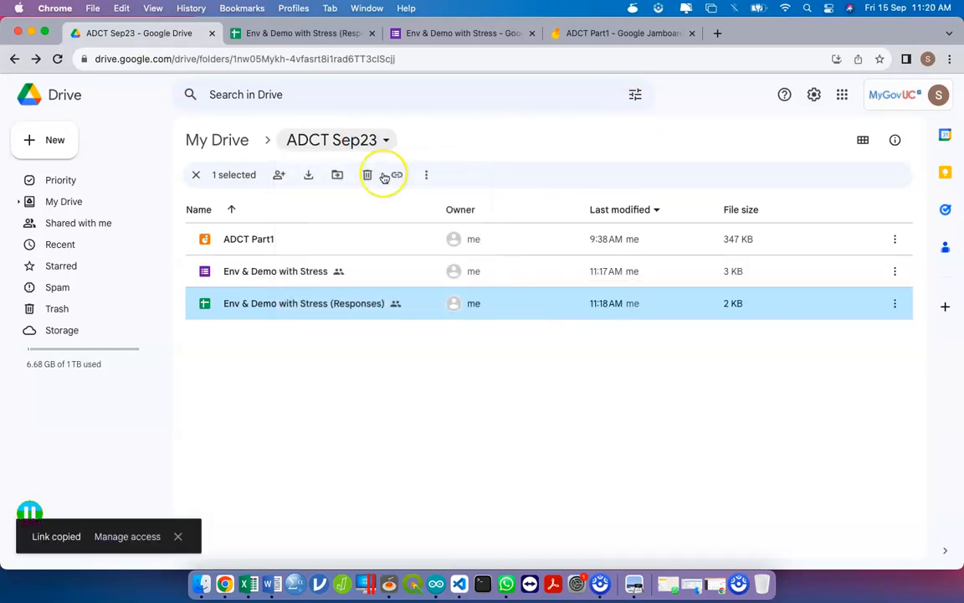
# - Bring the Word document forward using the window overview
pyautogui.hotkey('ctrl', 'Up')
pyautogui.click(301, 400)
pyautogui.hotkey('ctrl', 'Up')
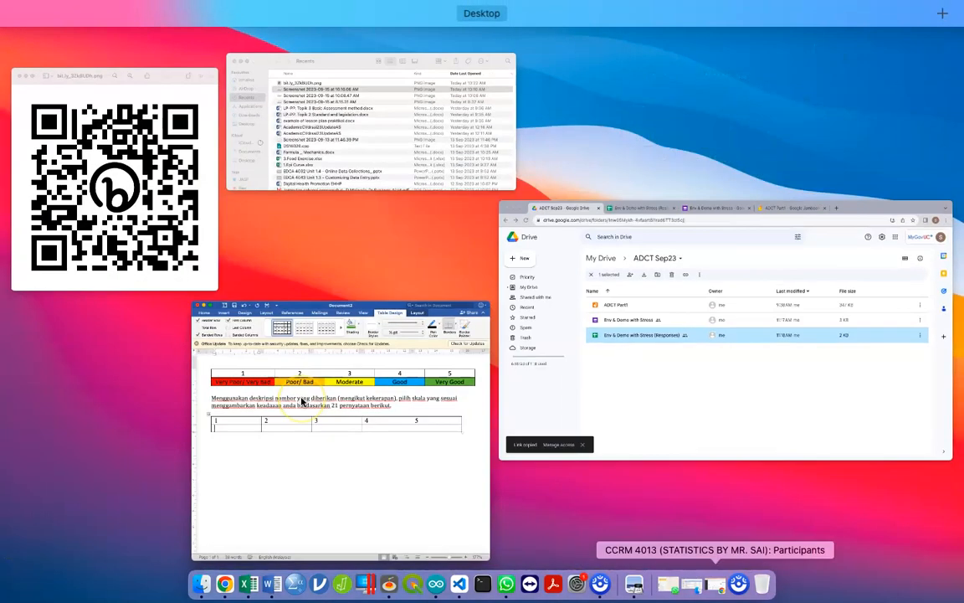
# - Close the duplicate Linktree profile tab, keeping the other one
pyautogui.click(301, 401)
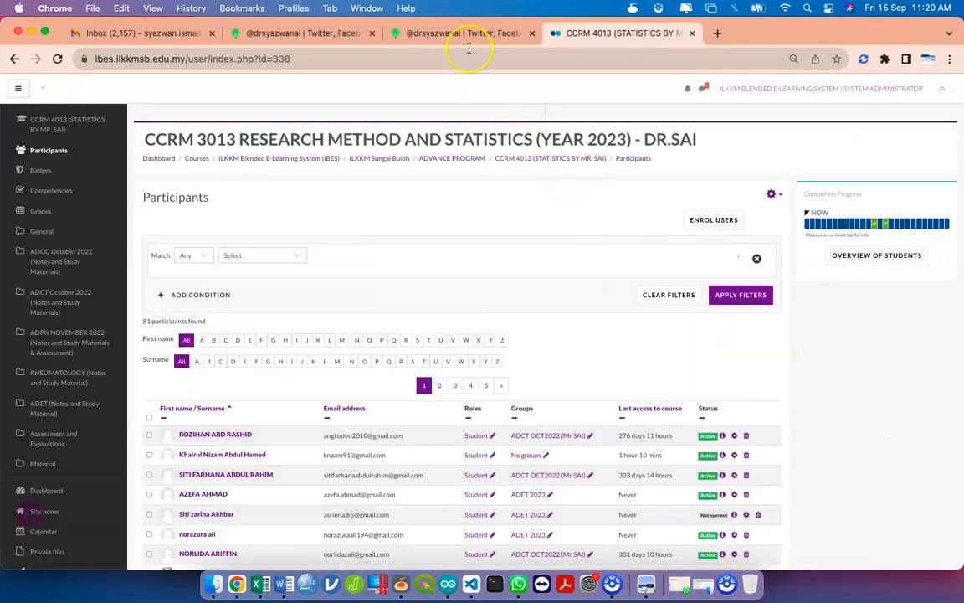
pyautogui.click(437, 28)
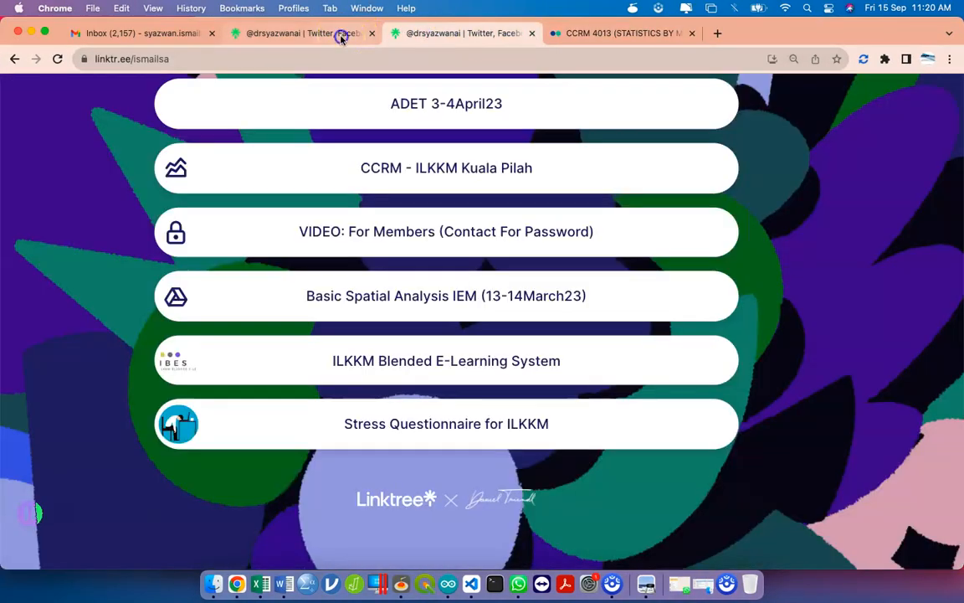
pyautogui.click(344, 35)
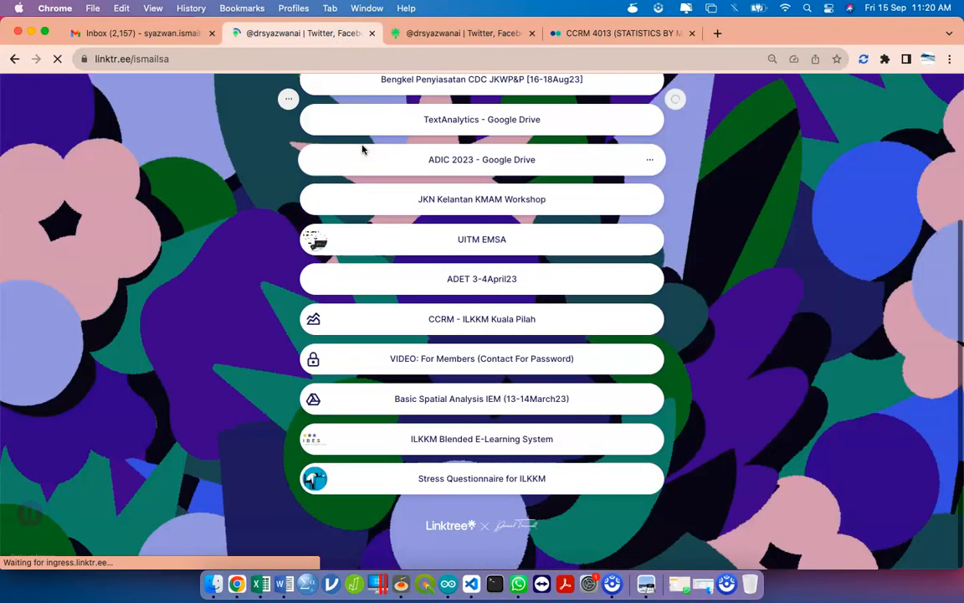
pyautogui.click(459, 33)
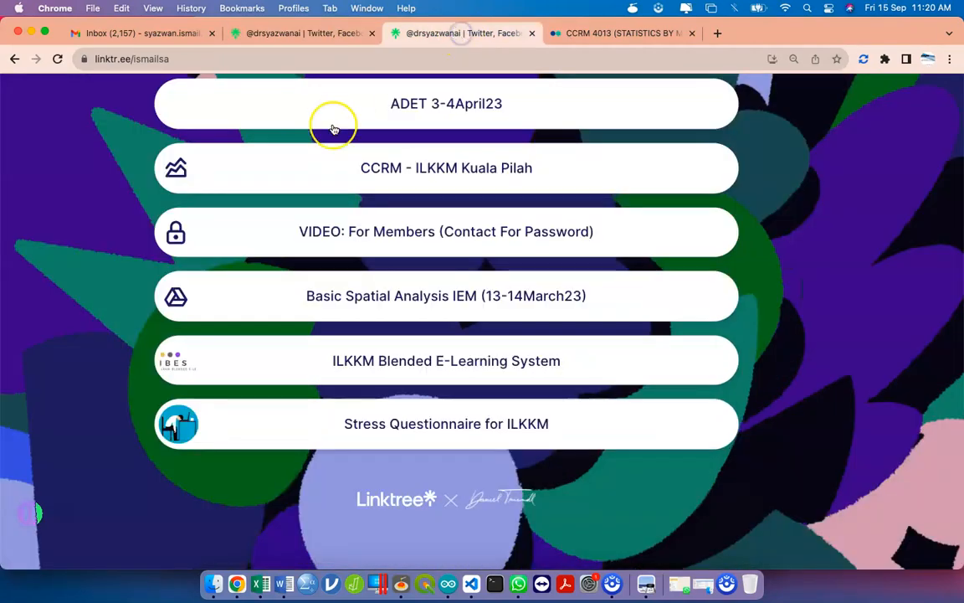
pyautogui.scroll(3, 410, 214)
pyautogui.scroll(5, 411, 215)
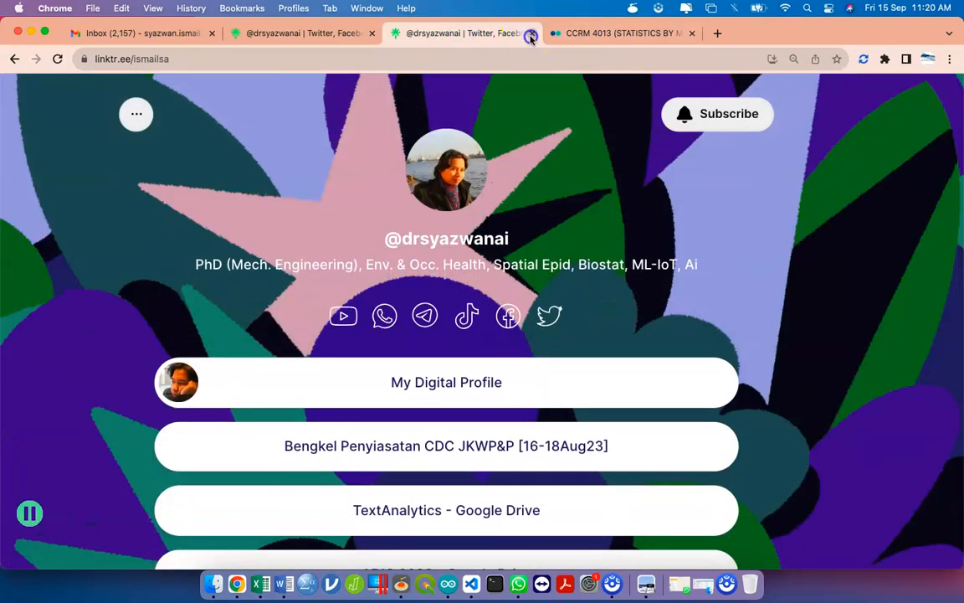
pyautogui.click(531, 33)
pyautogui.click(292, 35)
# - Search 'linktree login' from the address bar and open the Linktree Log in result
pyautogui.click(330, 59)
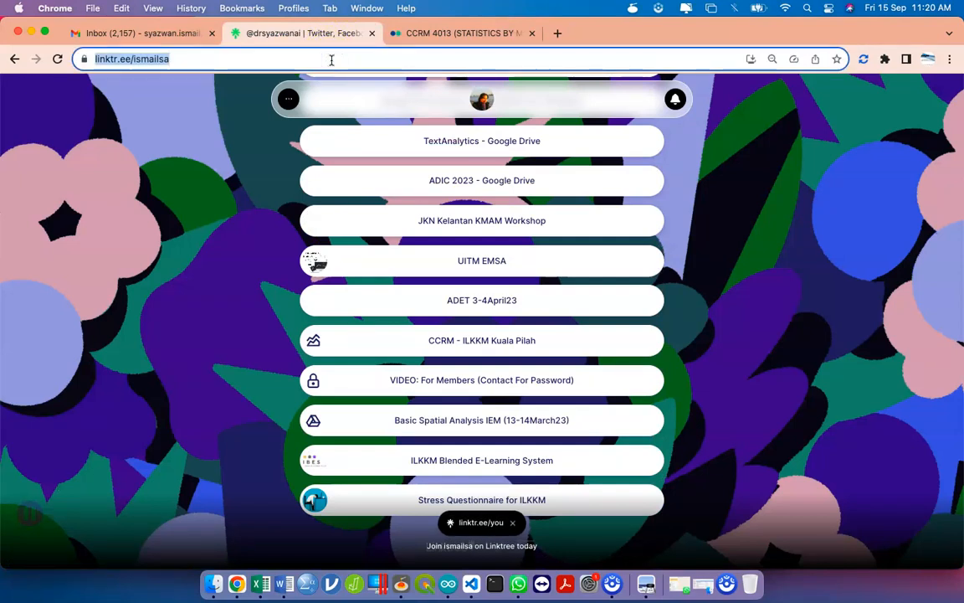
pyautogui.write('linkt')
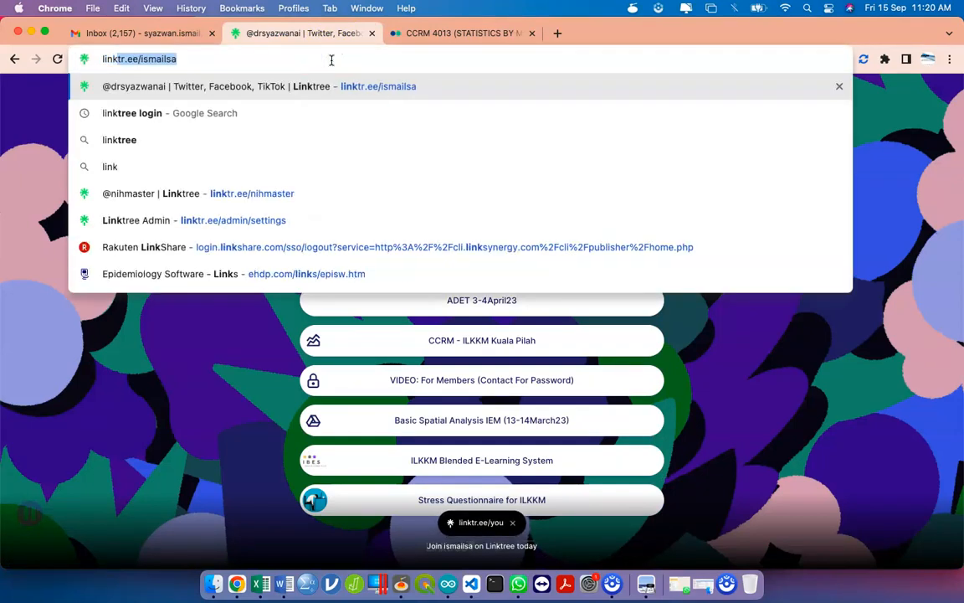
pyautogui.press('BackSpace')
pyautogui.write('ree ')
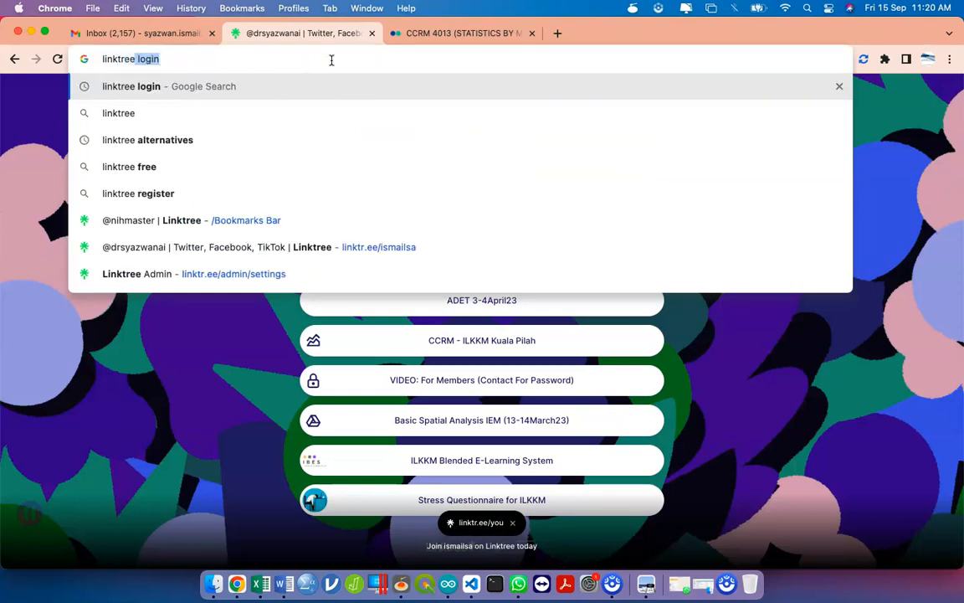
pyautogui.write('login')
pyautogui.press('Return')
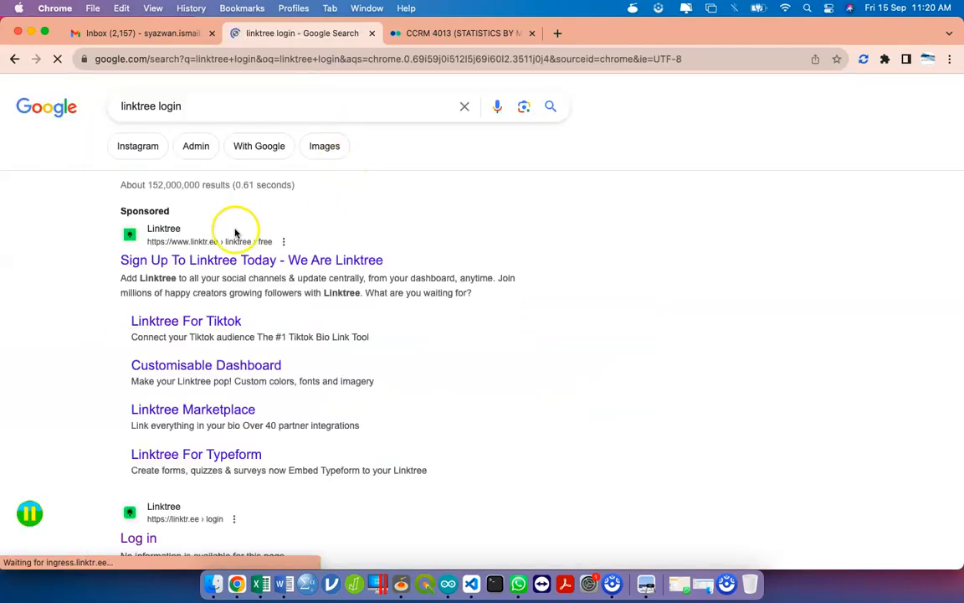
pyautogui.scroll(-2, 188, 446)
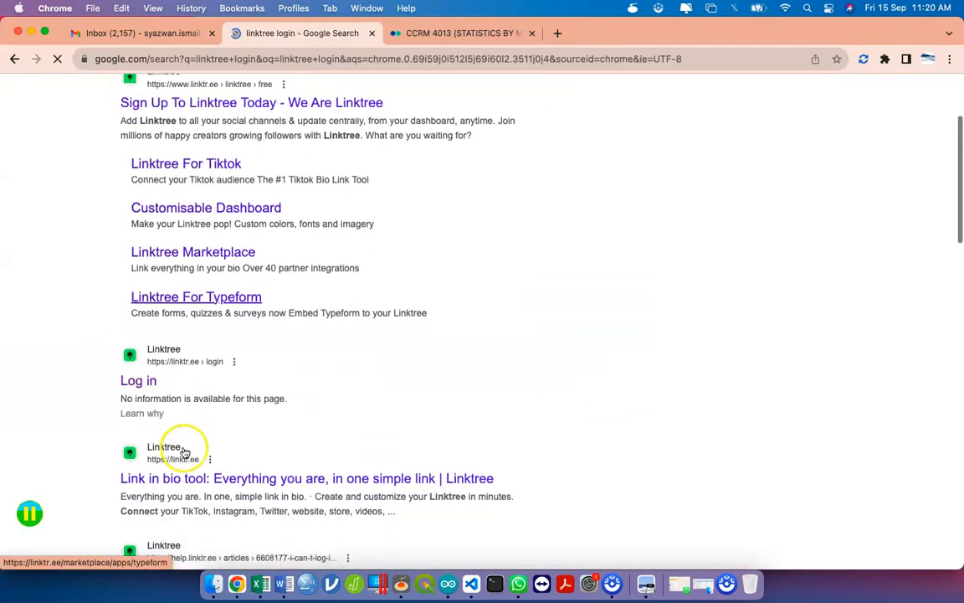
pyautogui.click(147, 389)
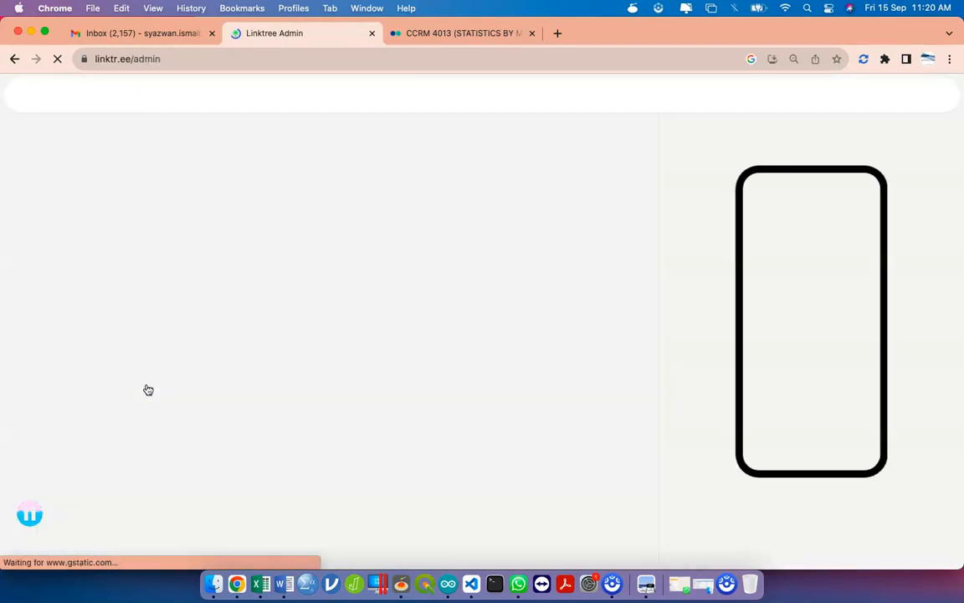
pyautogui.hotkey('ctrl', 'Up')
# - Set the ADCT Sep23 folder's General access to Anyone with the link
pyautogui.click(622, 426)
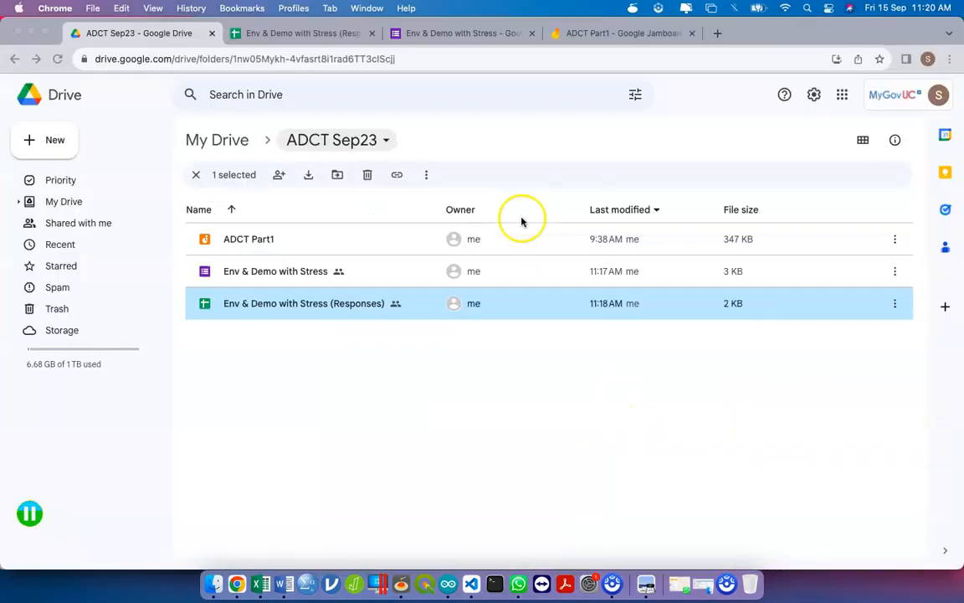
pyautogui.click(373, 138)
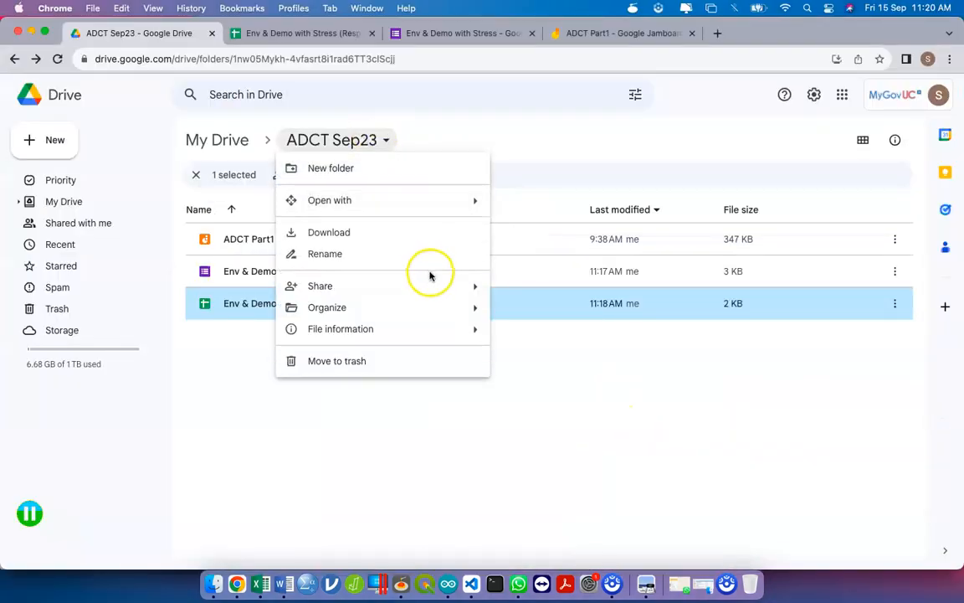
pyautogui.moveTo(431, 285)
pyautogui.click(510, 287)
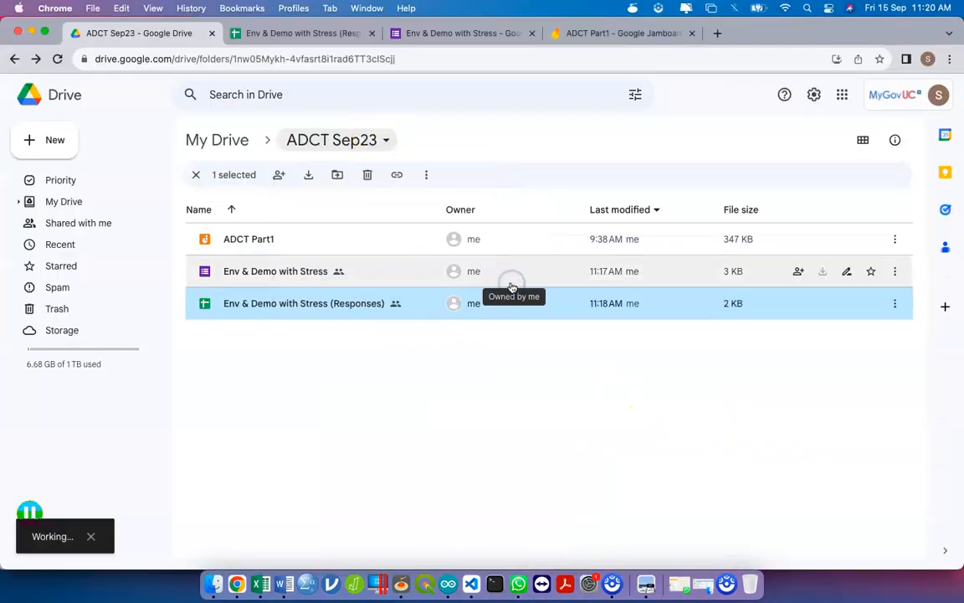
pyautogui.click(406, 384)
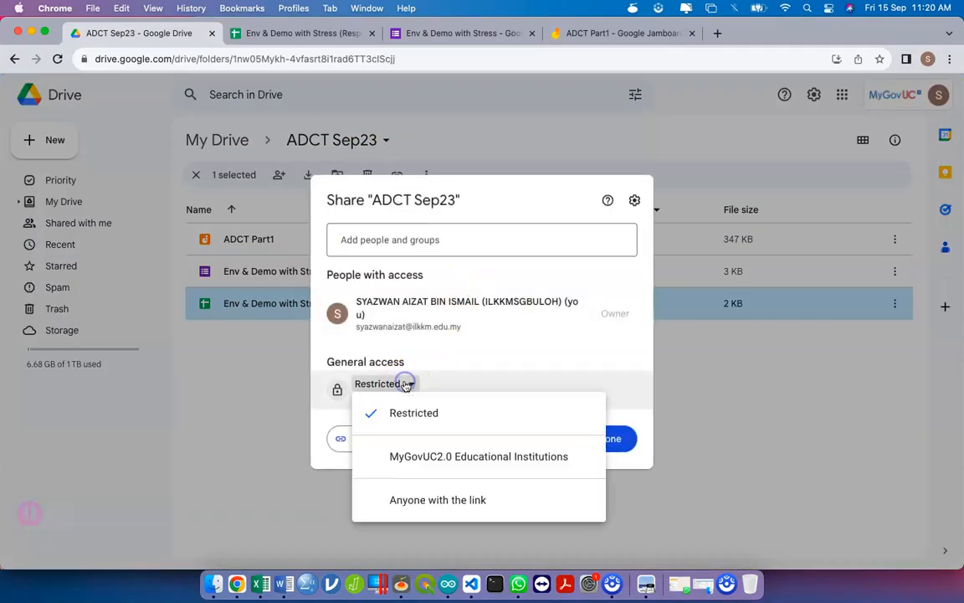
pyautogui.click(404, 498)
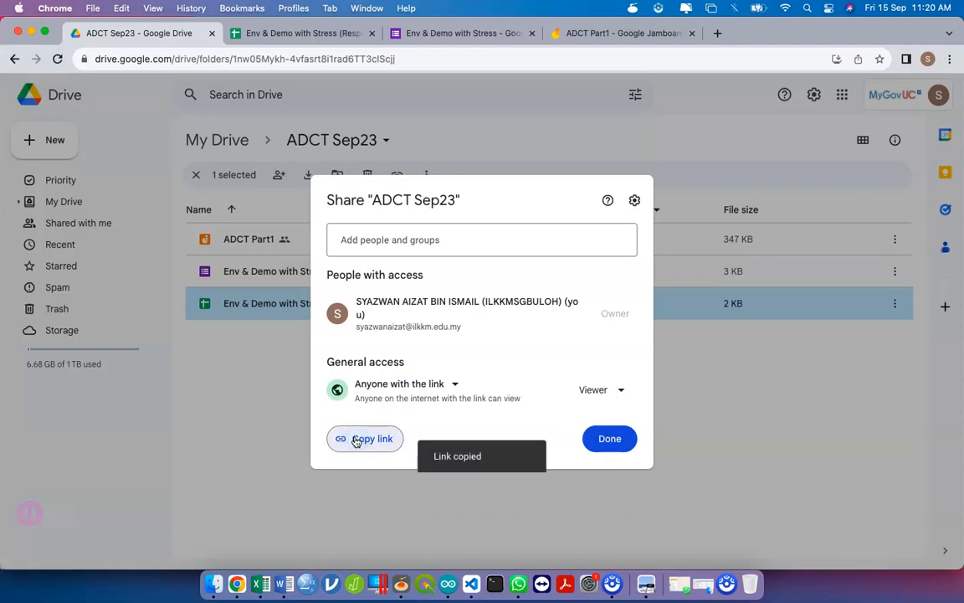
# - Add a new Linktree link using the pasted ADCT Sep23 Drive folder URL
pyautogui.hotkey('ctrl', 'Up')
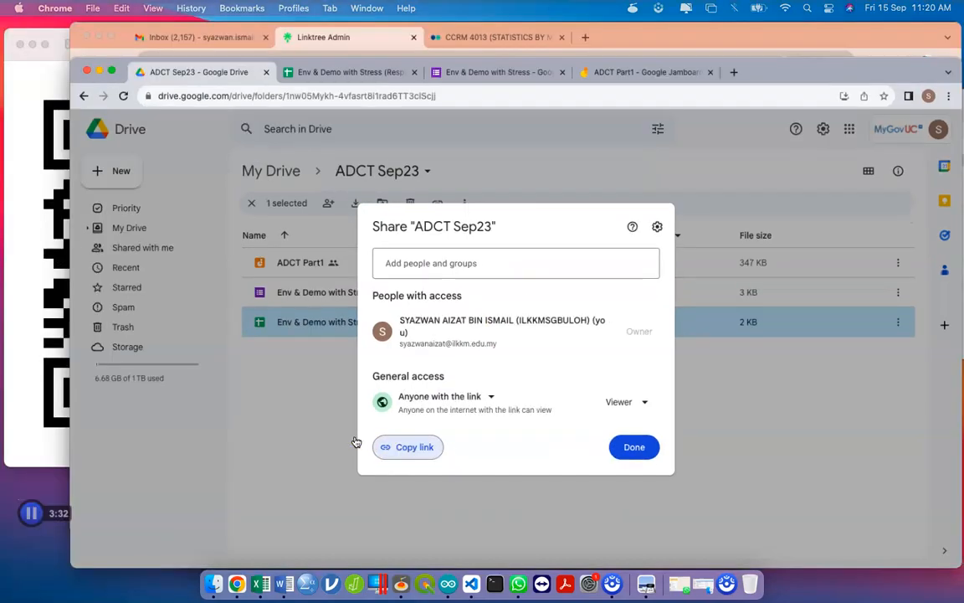
pyautogui.click(736, 178)
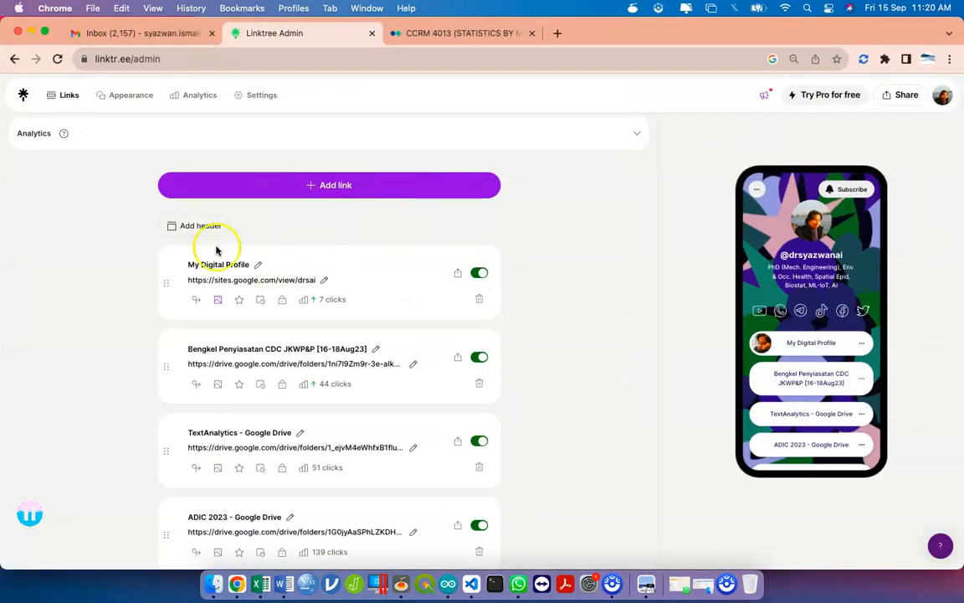
pyautogui.click(290, 185)
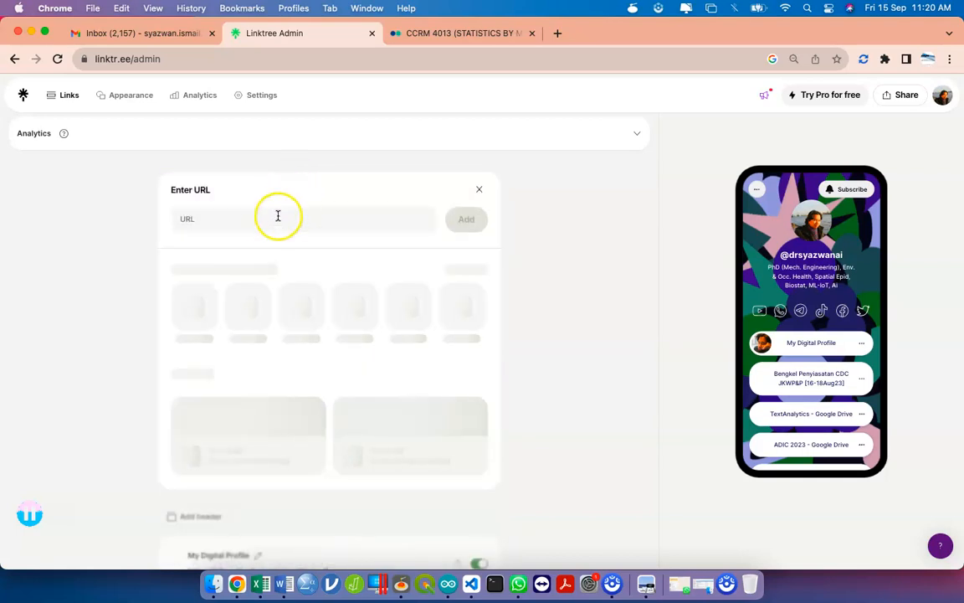
pyautogui.click(269, 222)
pyautogui.click(467, 219)
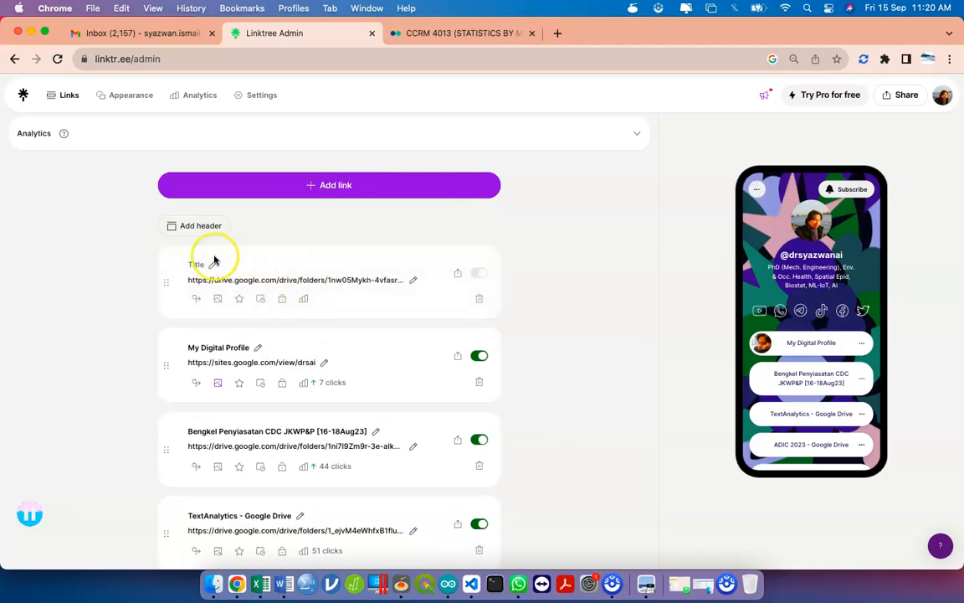
# - Drag the ADCT Sep23 - Google Drive link to second place, below My Digital Profile
pyautogui.click(212, 265)
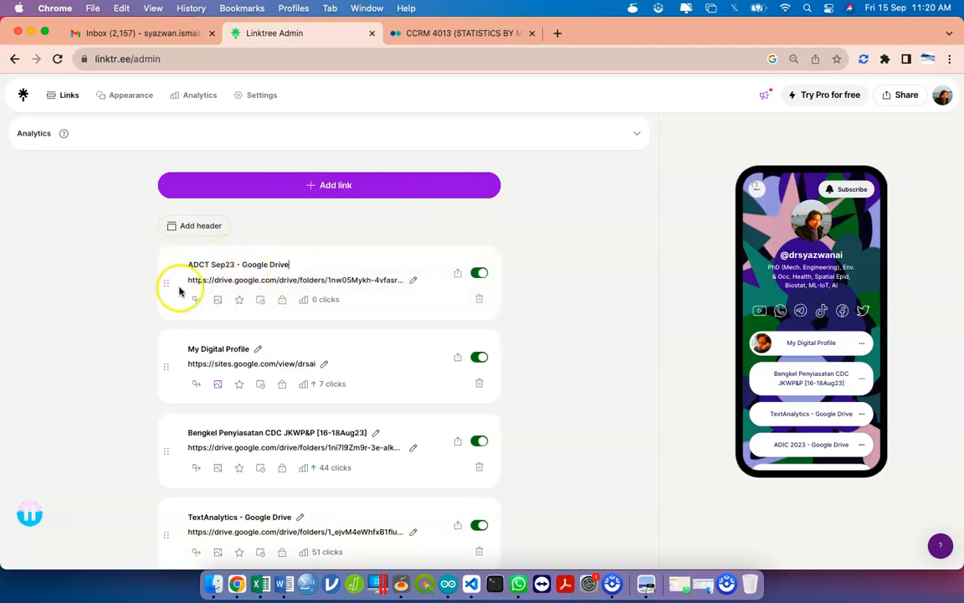
pyautogui.moveTo(165, 292); pyautogui.dragTo(166, 334)
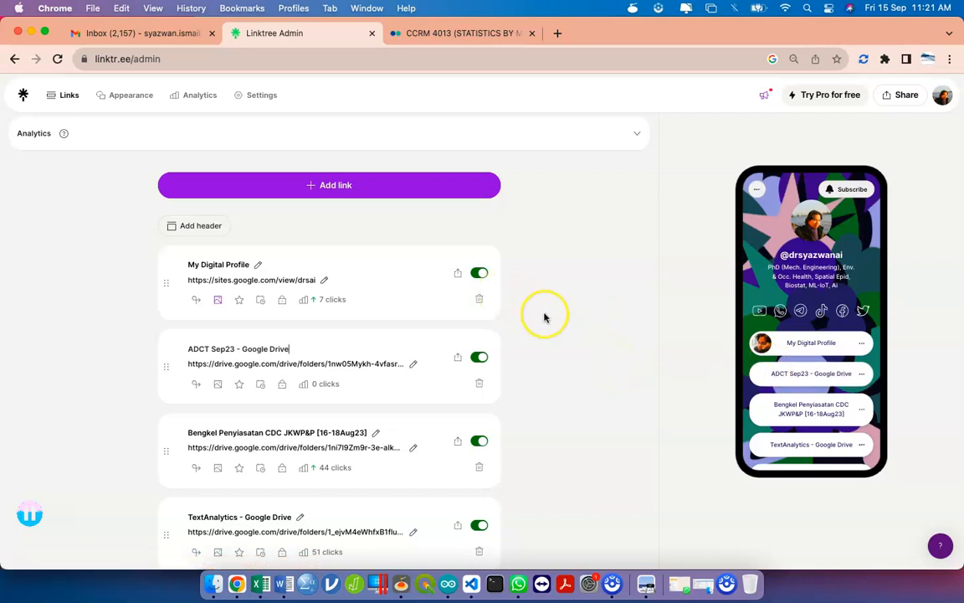
pyautogui.hotkey('ctrl', 'Up')
# - Finish the folder Share dialog, close the form tab, and switch to the Responses sheet
pyautogui.click(695, 251)
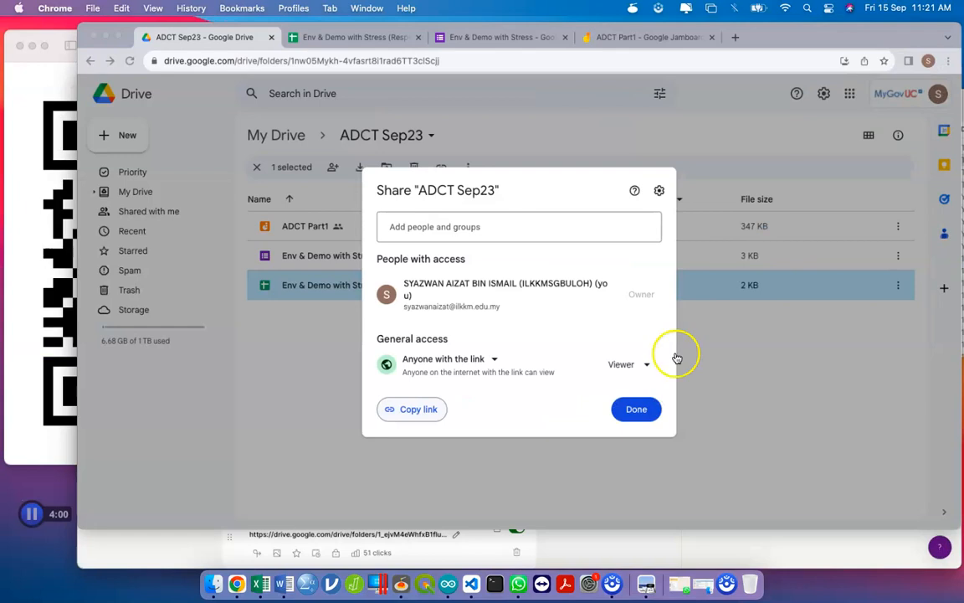
pyautogui.click(614, 450)
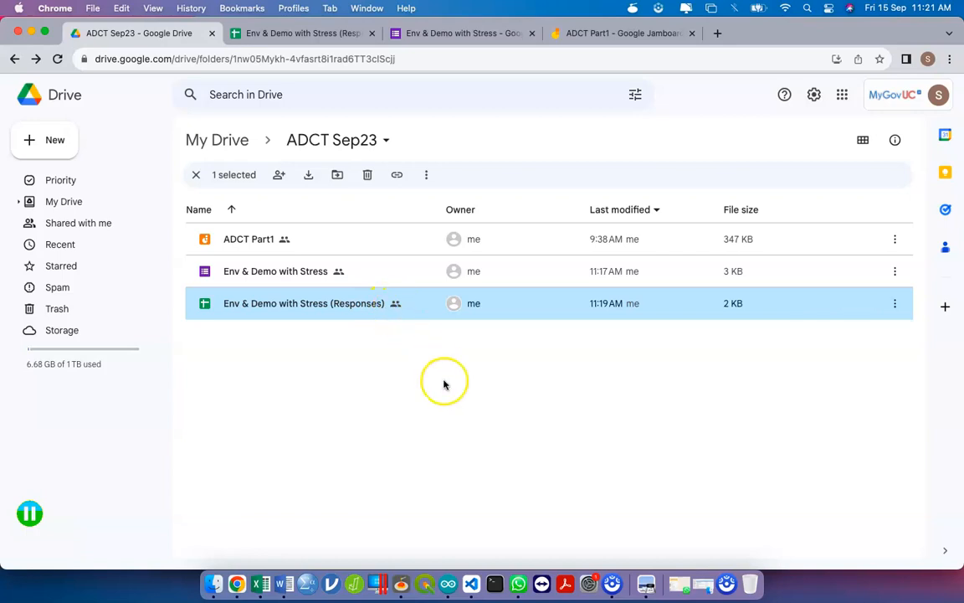
pyautogui.click(443, 37)
pyautogui.click(531, 35)
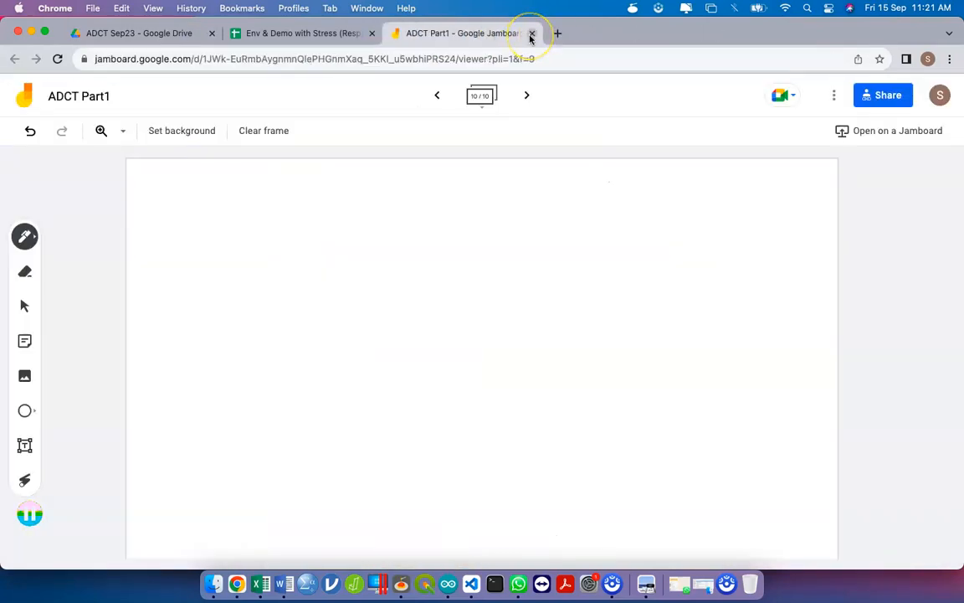
pyautogui.click(293, 34)
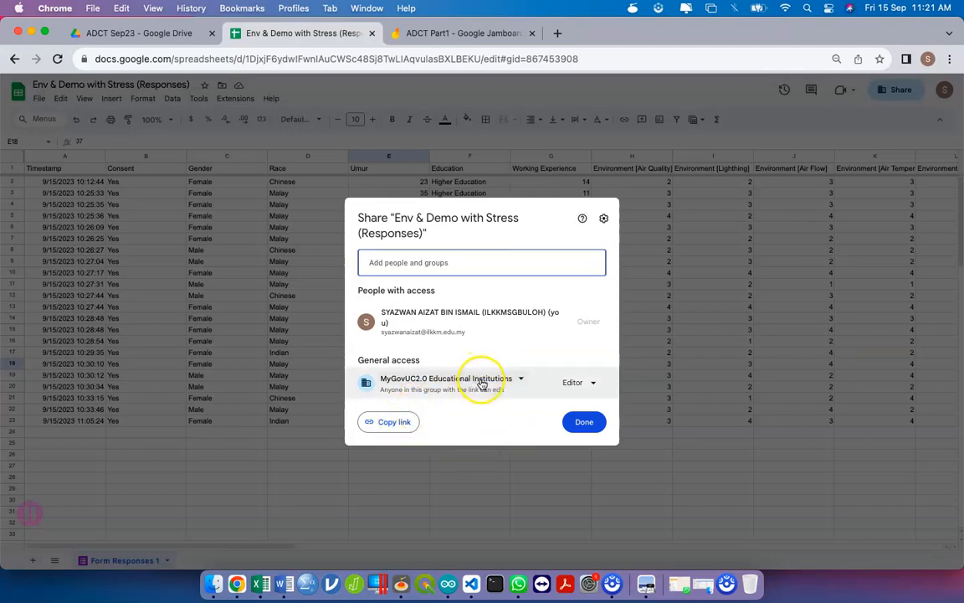
# - Share the Responses sheet as Viewer with Anyone with the link, then return to ADCT Sep23
pyautogui.click(428, 383)
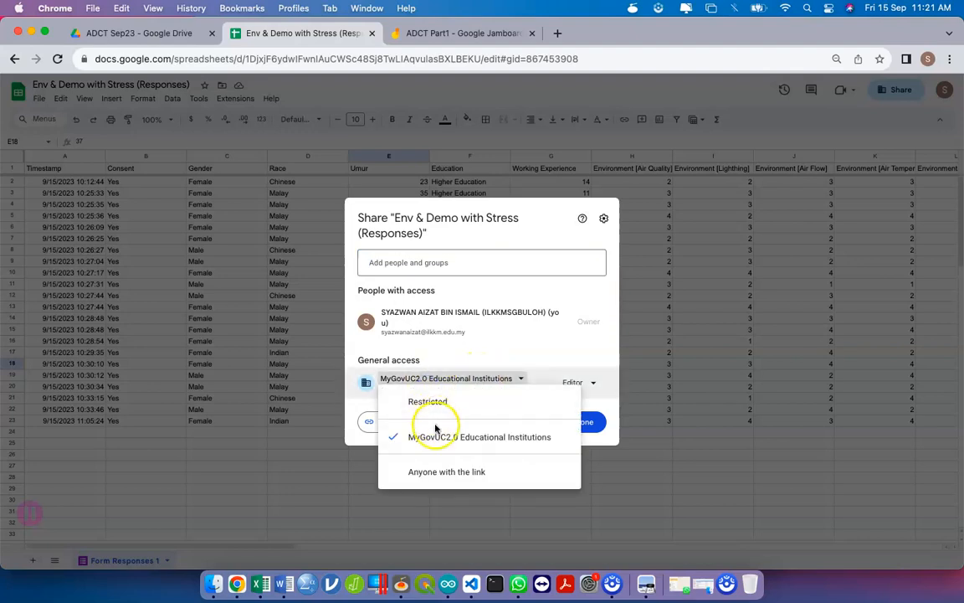
pyautogui.click(437, 469)
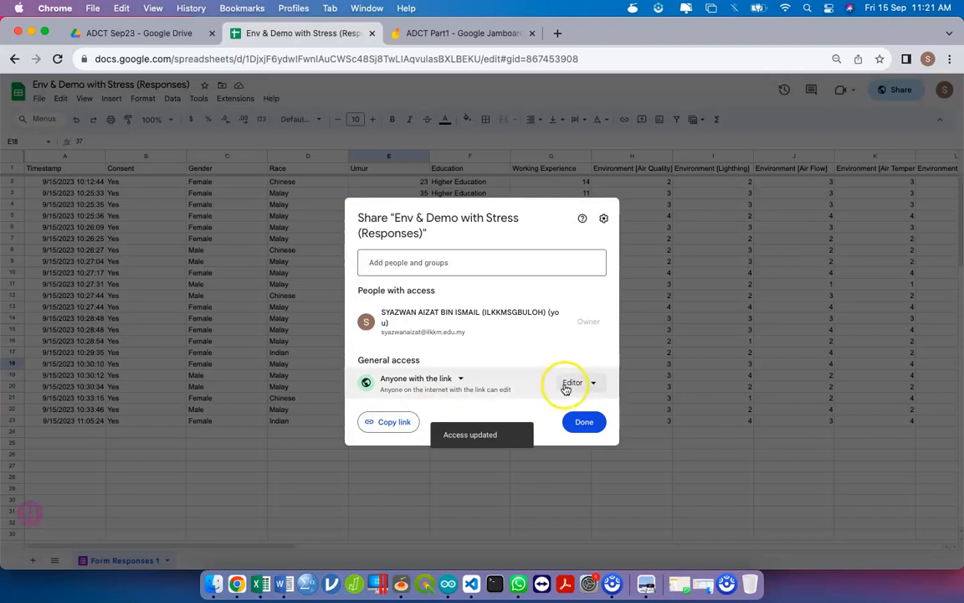
pyautogui.click(568, 385)
pyautogui.click(576, 426)
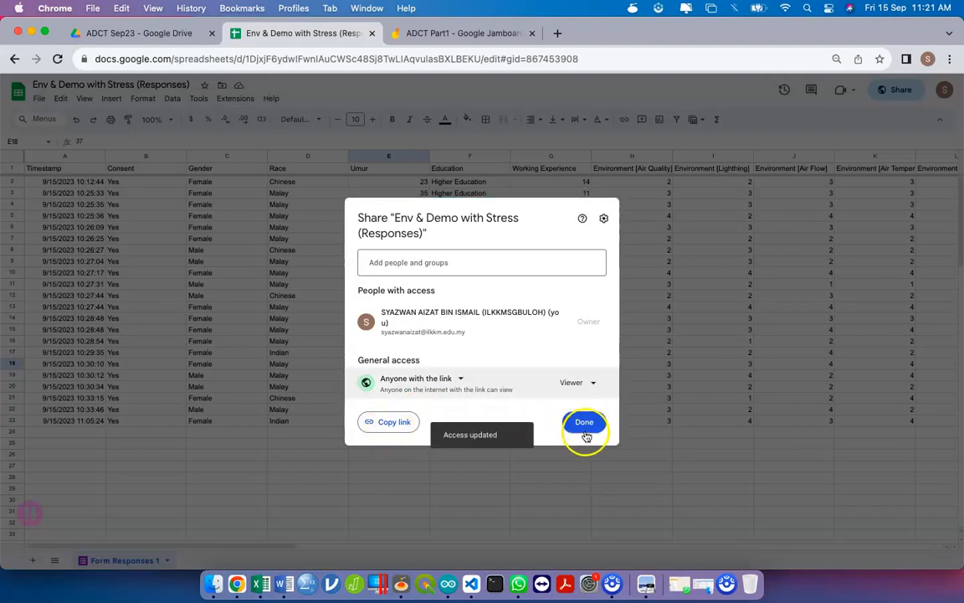
pyautogui.click(584, 424)
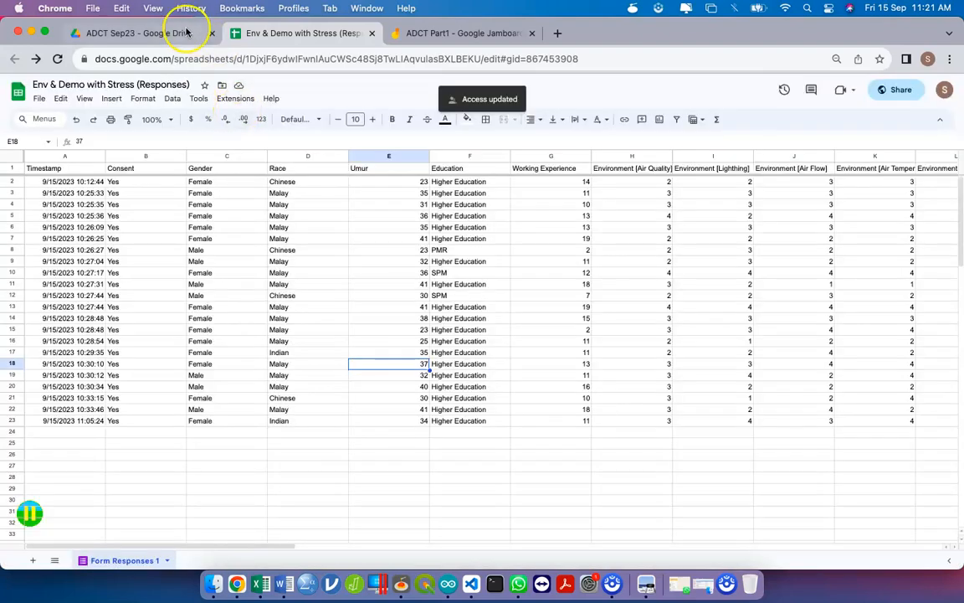
pyautogui.click(142, 33)
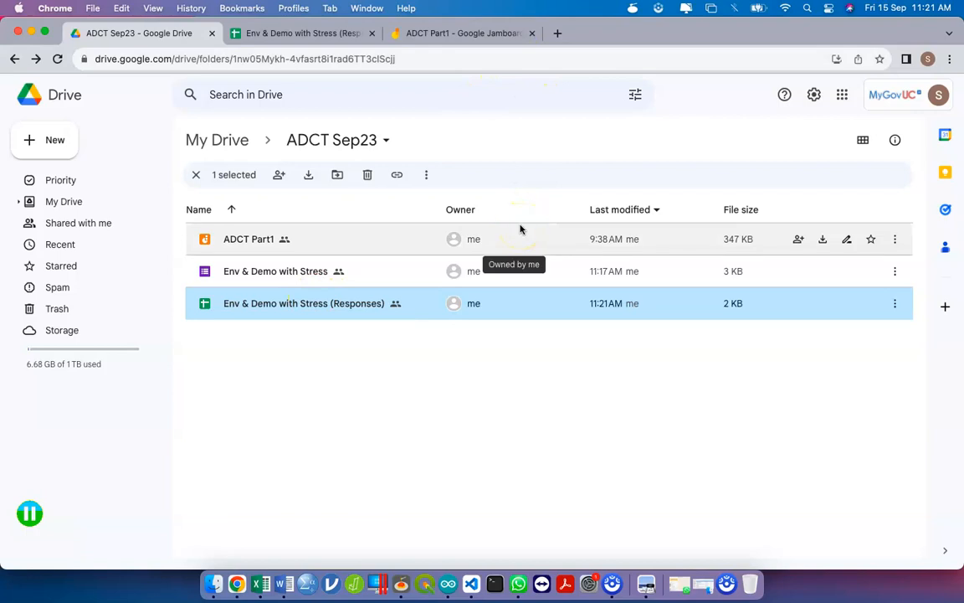
# - In Document2, start a new line below the lower table for the Linktree link
pyautogui.hotkey('ctrl', 'Up')
pyautogui.click(427, 395)
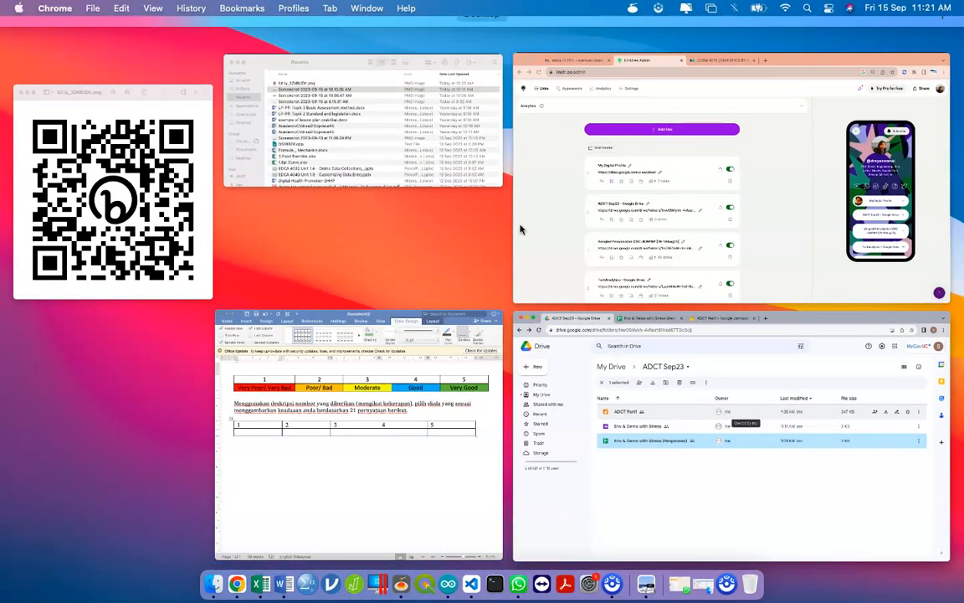
pyautogui.click(741, 292)
pyautogui.press('Return')
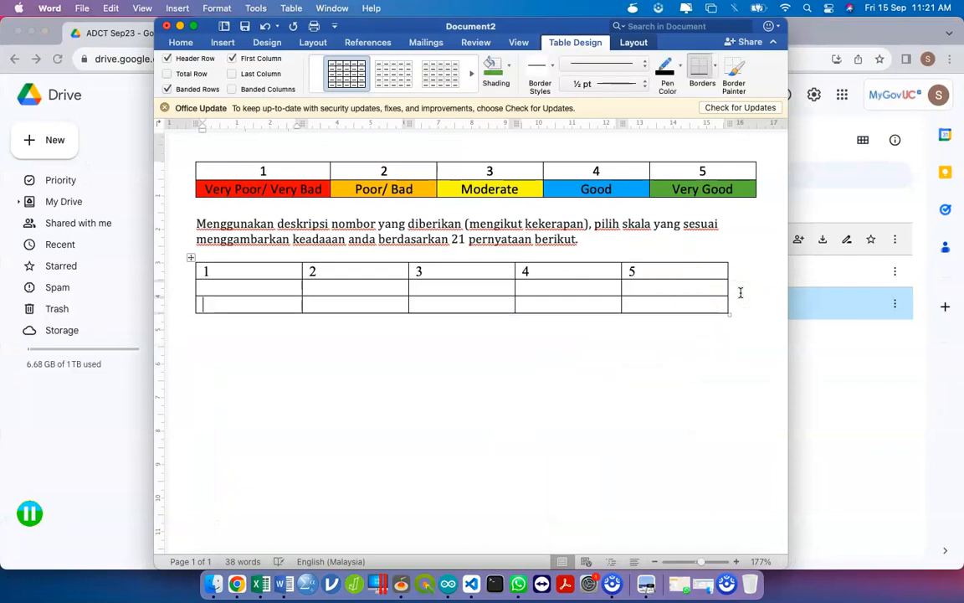
pyautogui.press('Return')
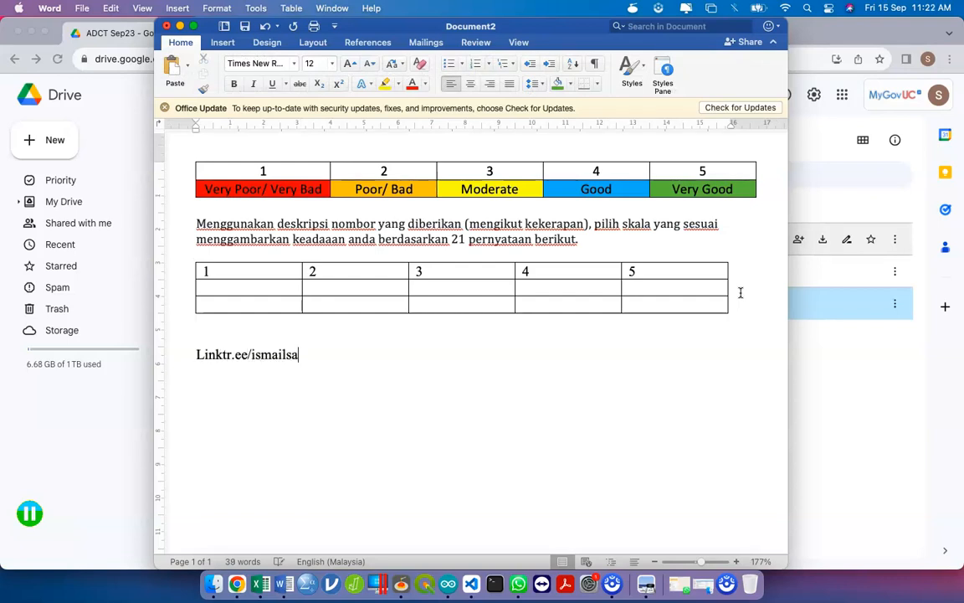
# - Set the Linktree link line to 20 pt
pyautogui.click(240, 353)
pyautogui.tripleClick(240, 352)
pyautogui.click(322, 64)
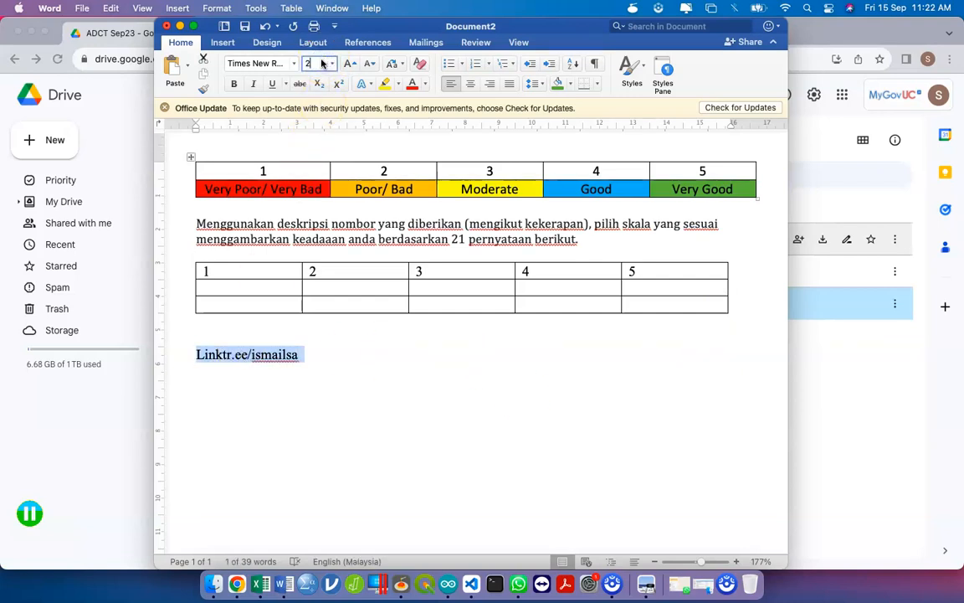
pyautogui.write('20')
pyautogui.press('Return')
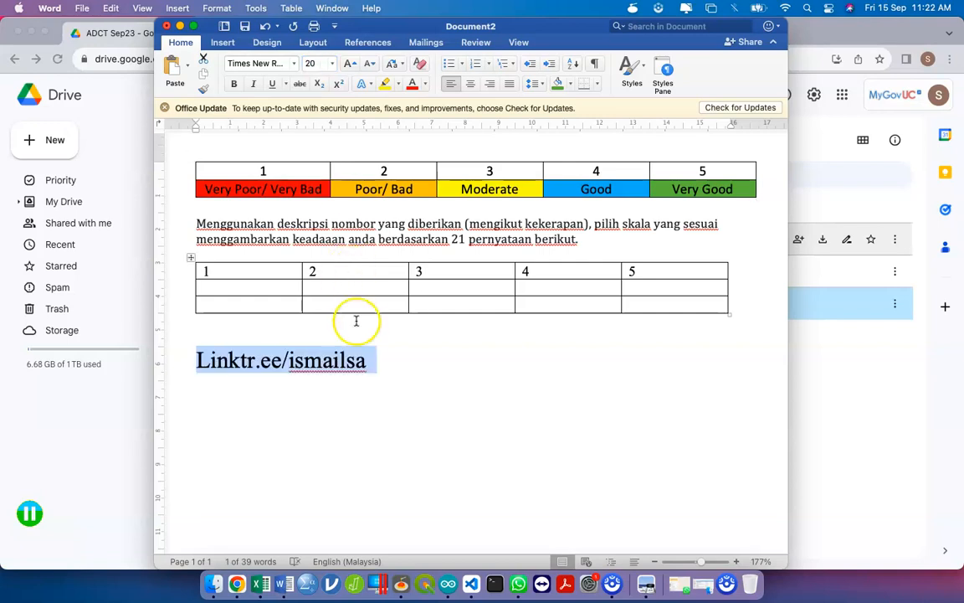
# - Enlarge the Linktree link line further to 30 pt
pyautogui.click(334, 361)
pyautogui.tripleClick(334, 361)
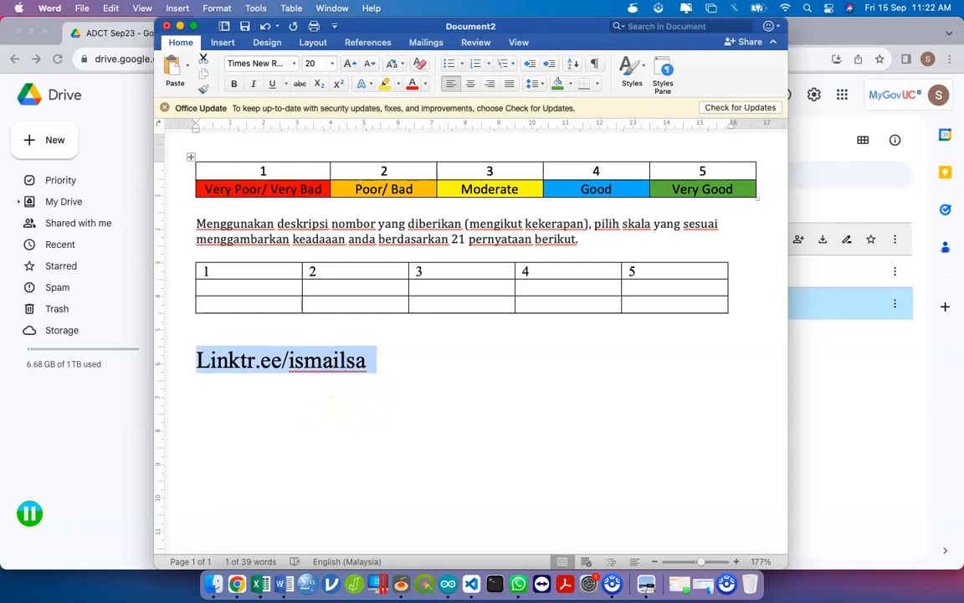
pyautogui.click(314, 61)
pyautogui.write('30')
pyautogui.press('Return')
pyautogui.click(466, 365)
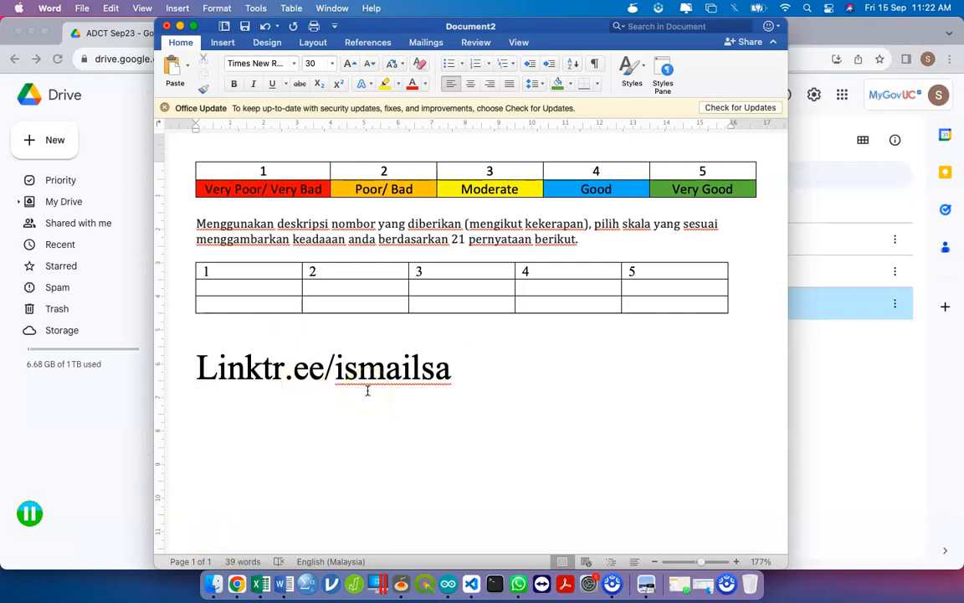
pyautogui.hotkey('ctrl', 'Up')
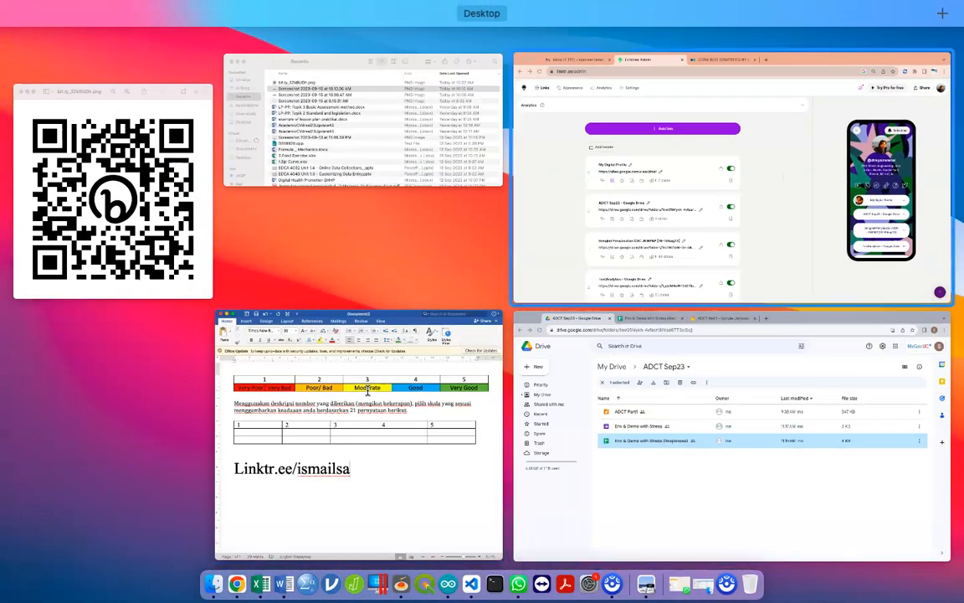
# - Switch from the Linktree admin window to the Google Drive window
pyautogui.click(726, 196)
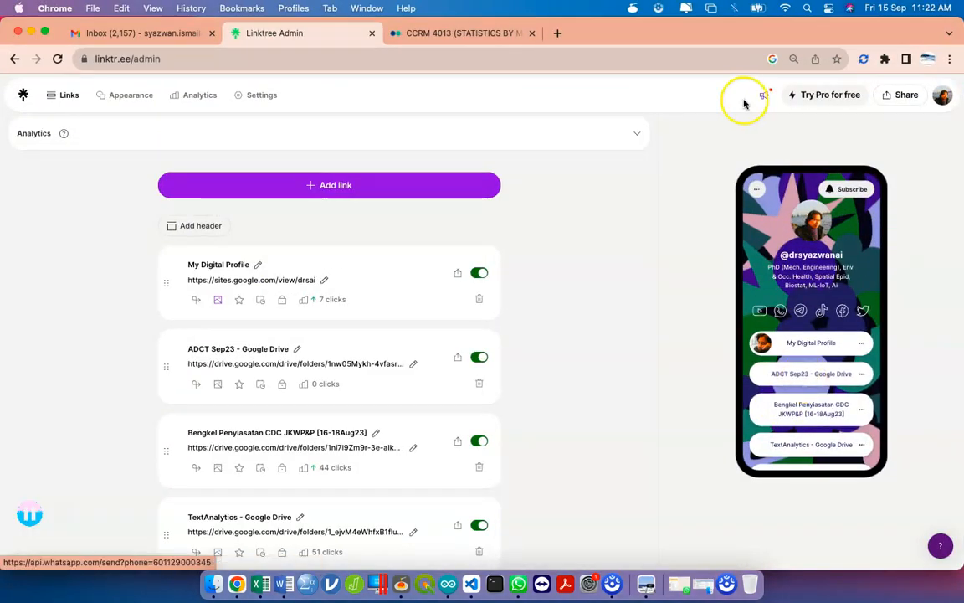
pyautogui.click(512, 34)
pyautogui.click(532, 34)
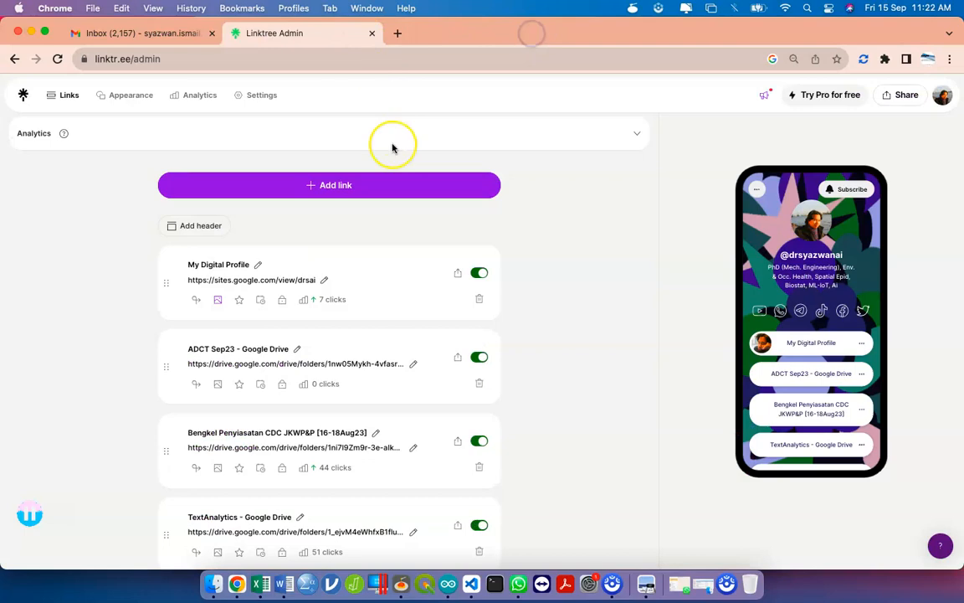
pyautogui.hotkey('ctrl', 'Up')
pyautogui.click(620, 167)
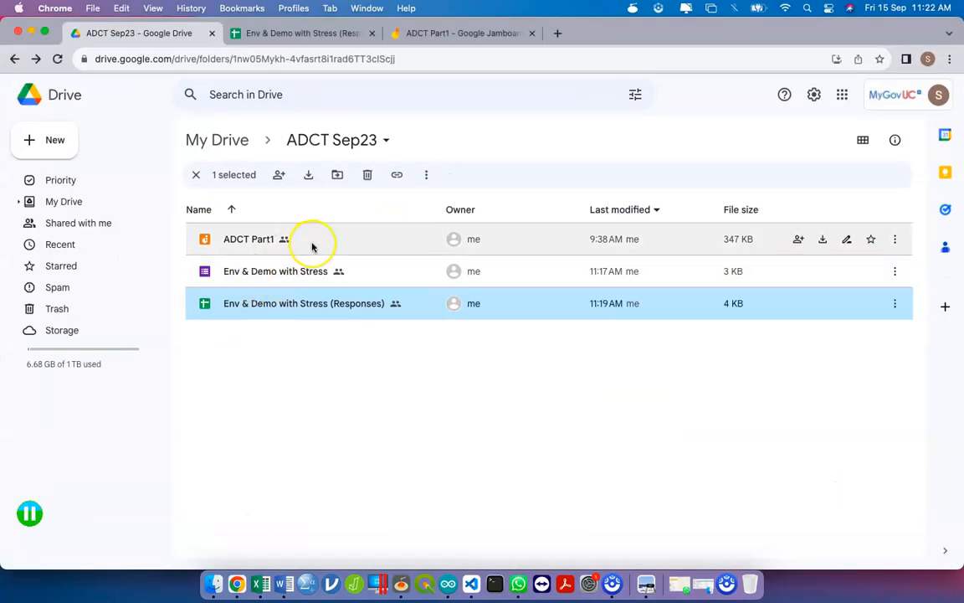
# - Select the ADCT Part1, Env & Demo form and Responses sheet files, then close the Responses tab
pyautogui.click(312, 246)
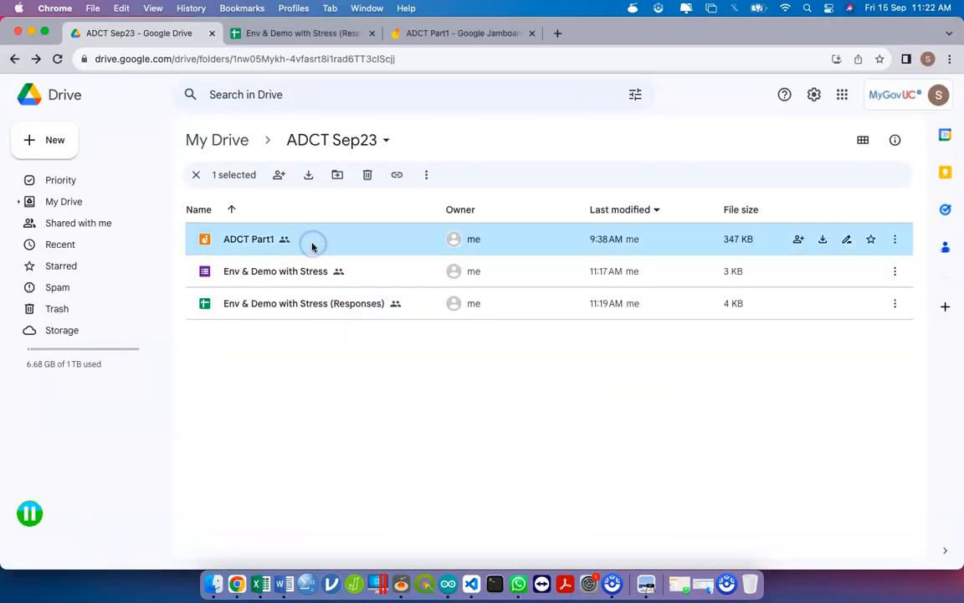
pyautogui.click(352, 286)
pyautogui.click(372, 298)
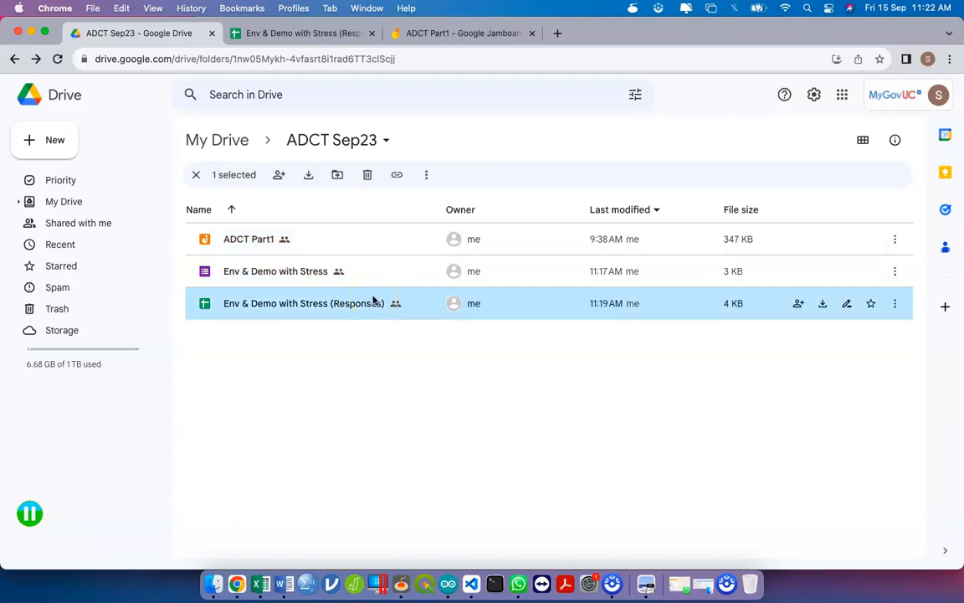
pyautogui.click(360, 32)
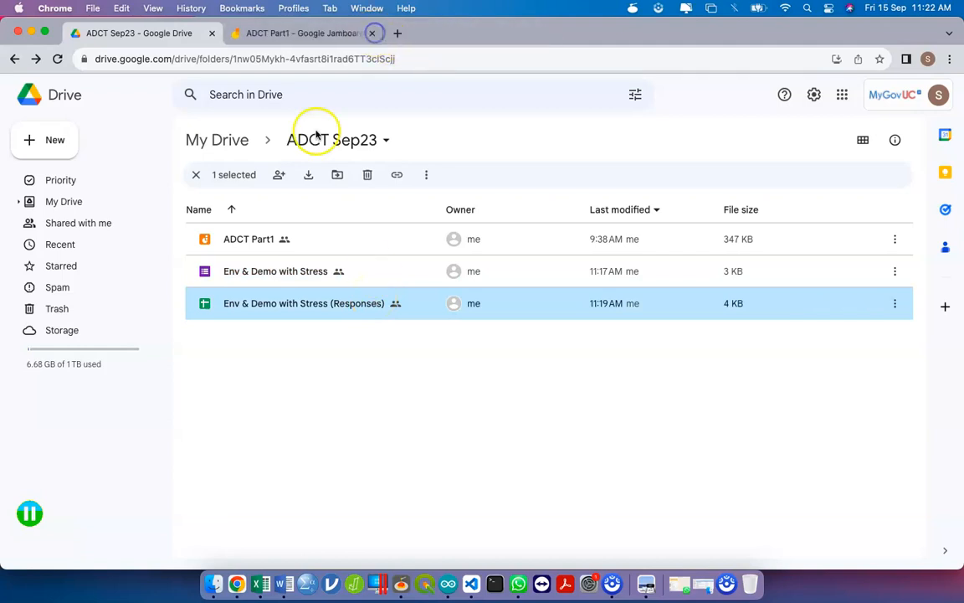
# - Reopen Env & Demo with Stress (Responses) in a new tab, then return to the ADCT Sep23 folder
pyautogui.doubleClick(267, 306)
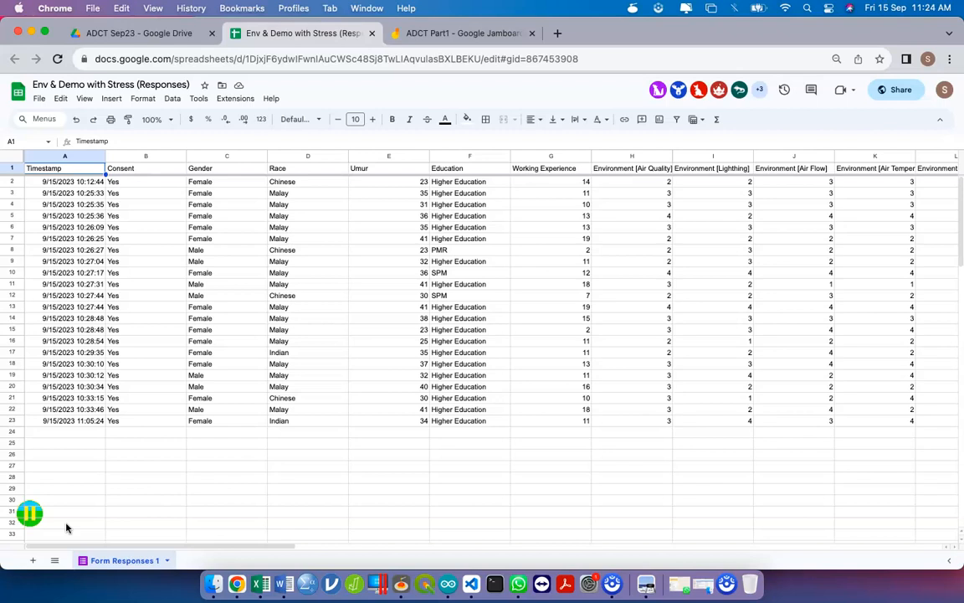
pyautogui.click(170, 35)
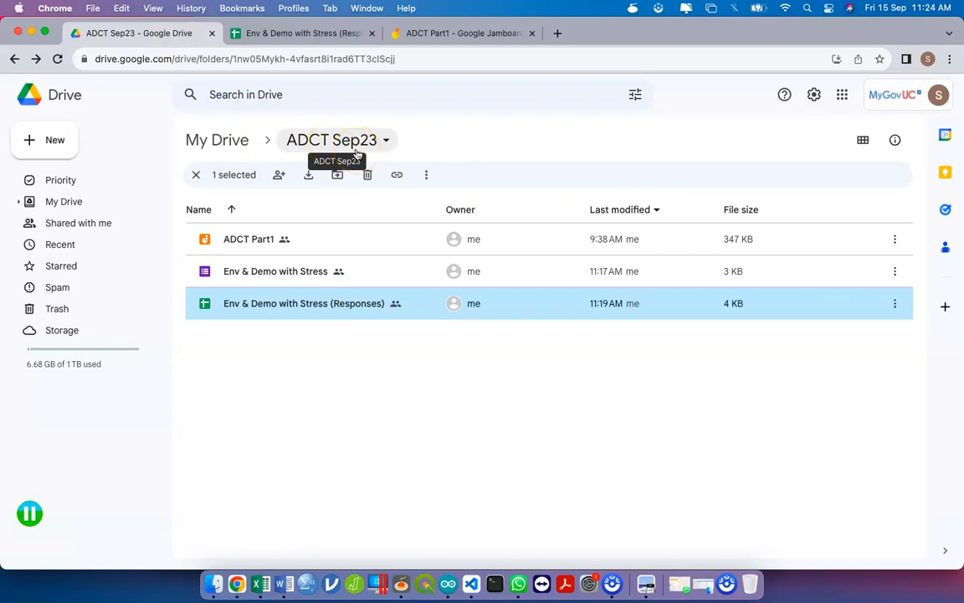
# - Browse the files listed under Shared with me
pyautogui.click(53, 225)
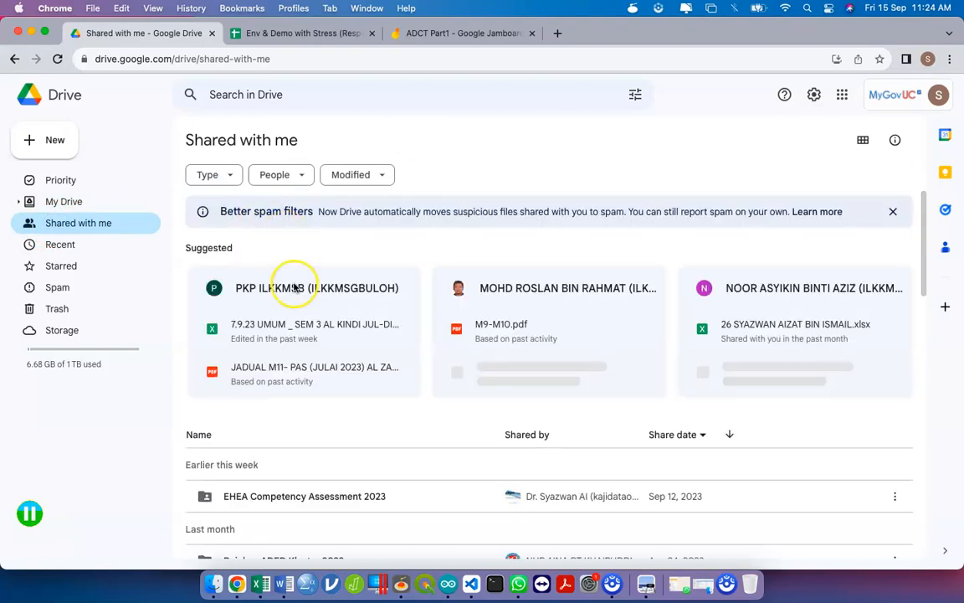
pyautogui.scroll(-5, 295, 340)
pyautogui.scroll(-2, 295, 340)
pyautogui.scroll(5, 295, 340)
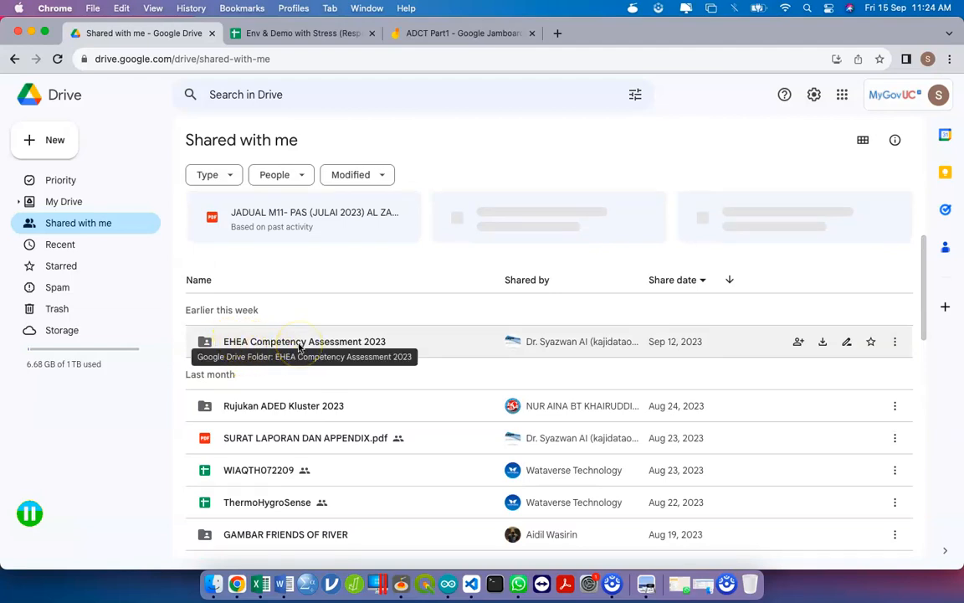
pyautogui.moveTo(531, 348)
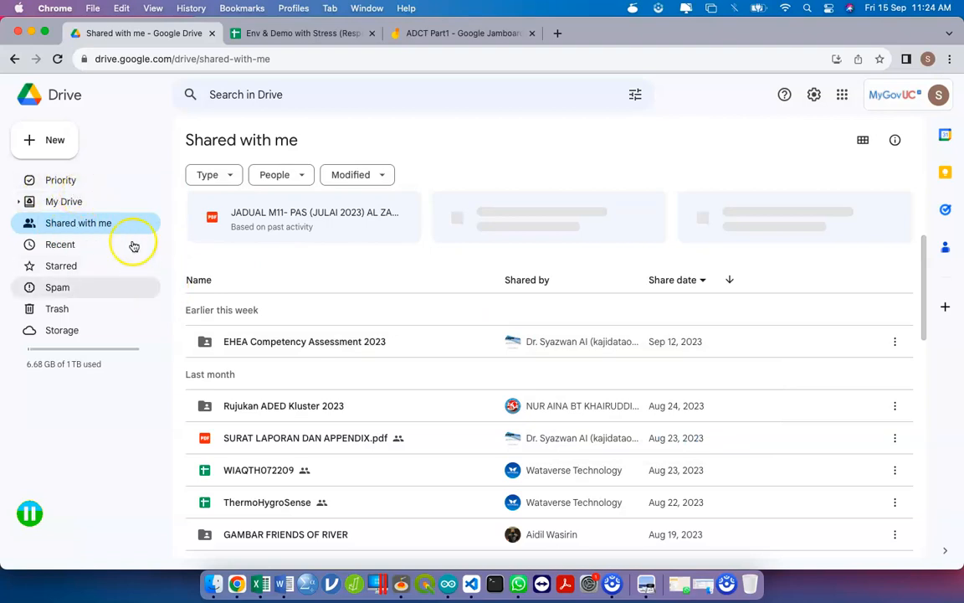
# - Open the ADCT Sep23 folder from My Drive and return to the Responses spreadsheet
pyautogui.click(95, 197)
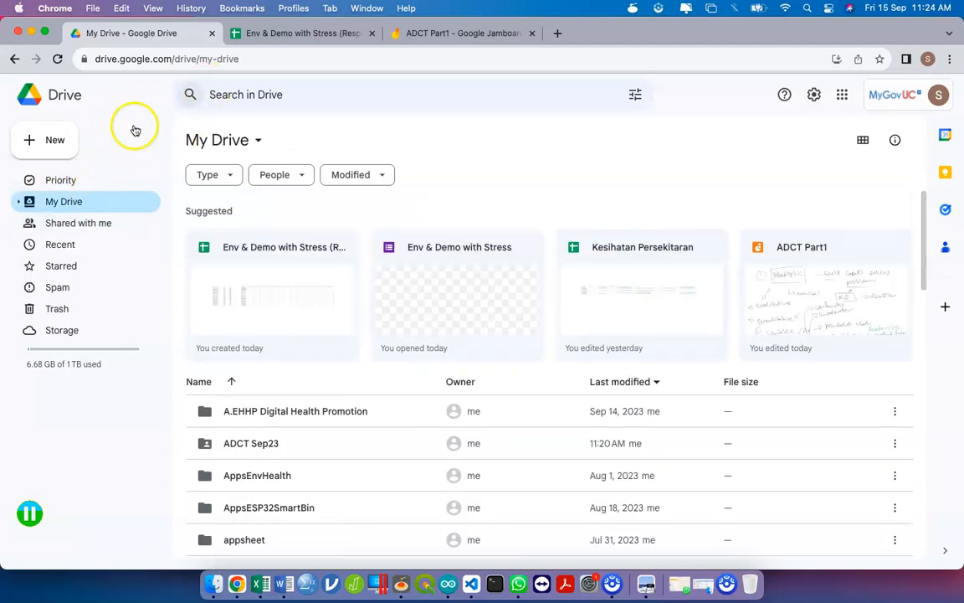
pyautogui.doubleClick(263, 441)
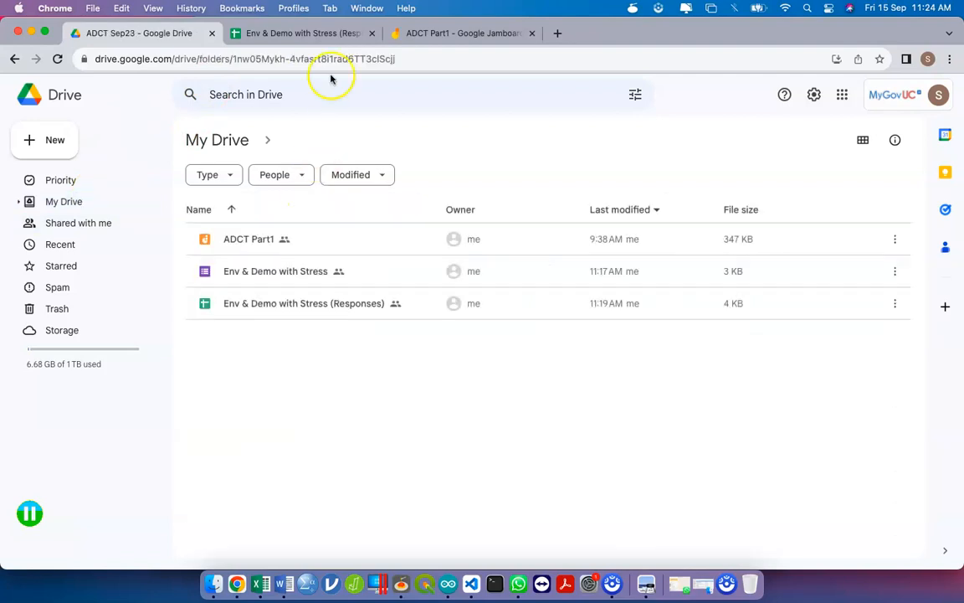
pyautogui.click(332, 33)
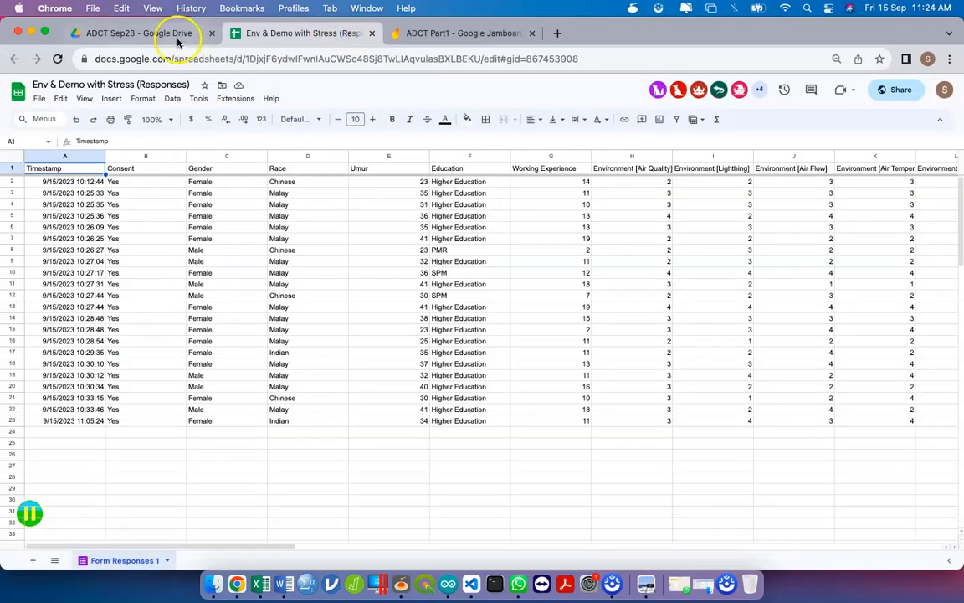
pyautogui.click(180, 33)
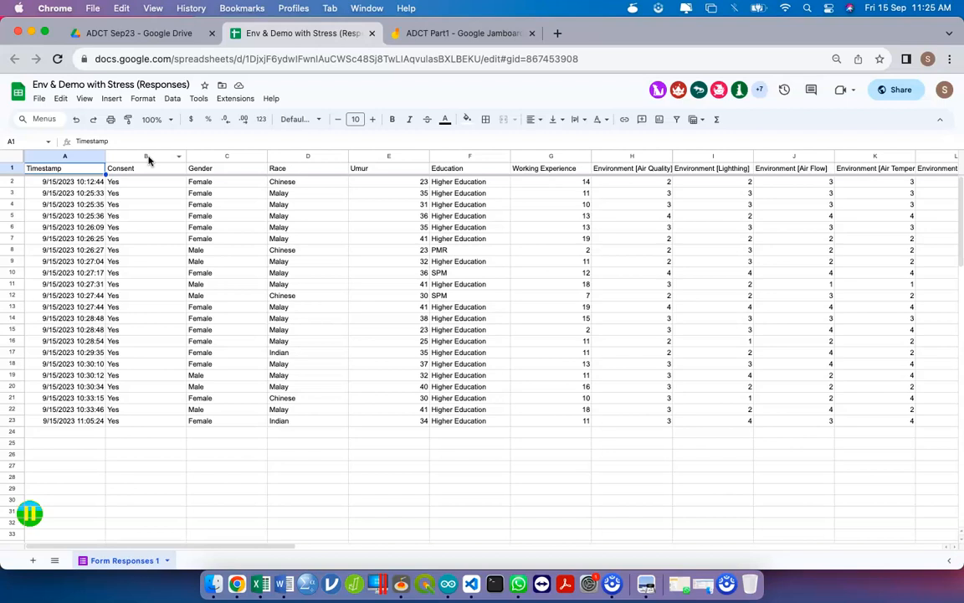
# - Download the responses sheet as Env & Demo with Stress (Responses).xlsx and check the downloads list
pyautogui.click(39, 99)
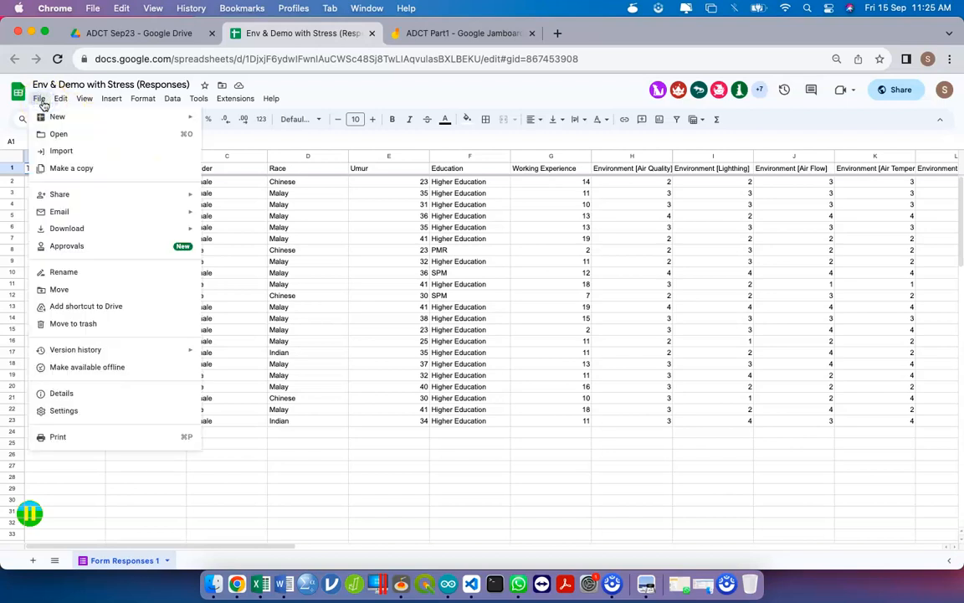
pyautogui.moveTo(133, 230)
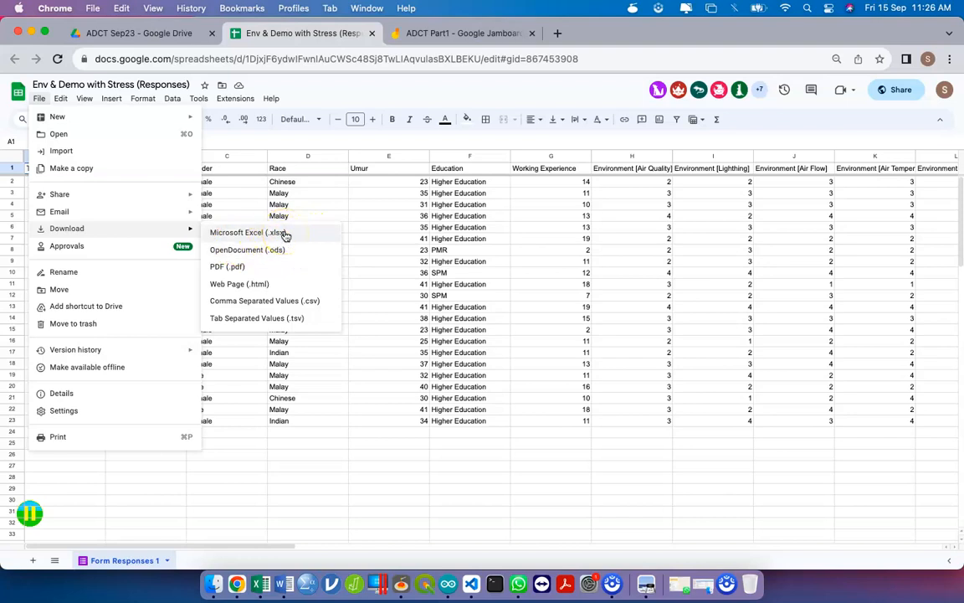
pyautogui.click(285, 236)
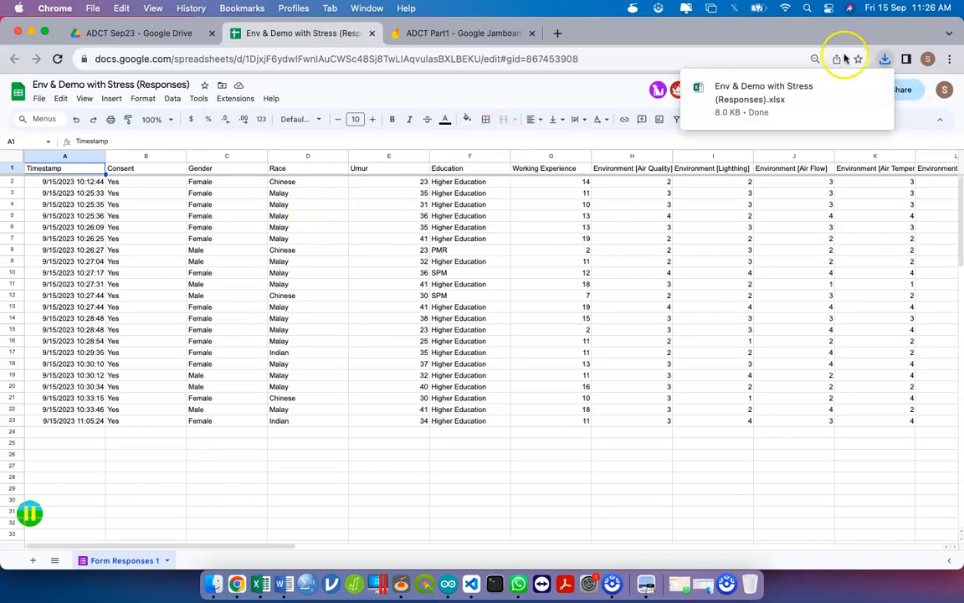
pyautogui.click(885, 60)
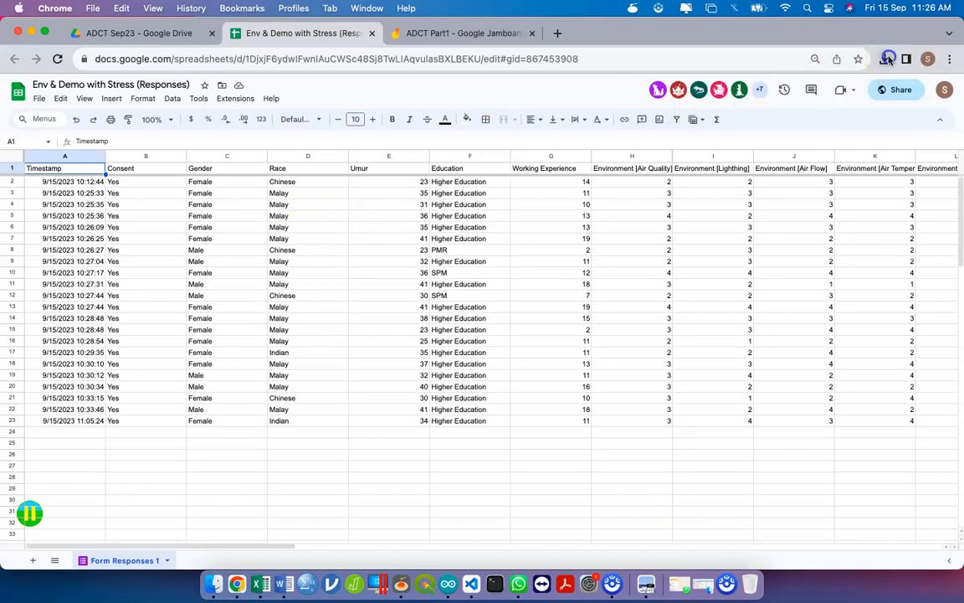
pyautogui.click(885, 65)
# - Reveal Env & Demo with Stress (Responses).xlsx in Downloads and open it in Excel
pyautogui.click(855, 115)
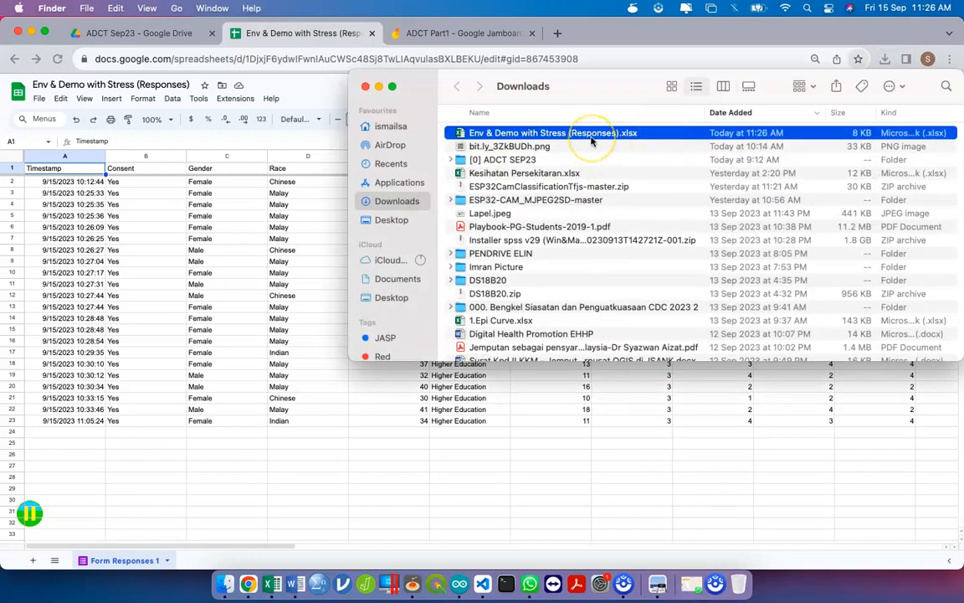
pyautogui.doubleClick(592, 141)
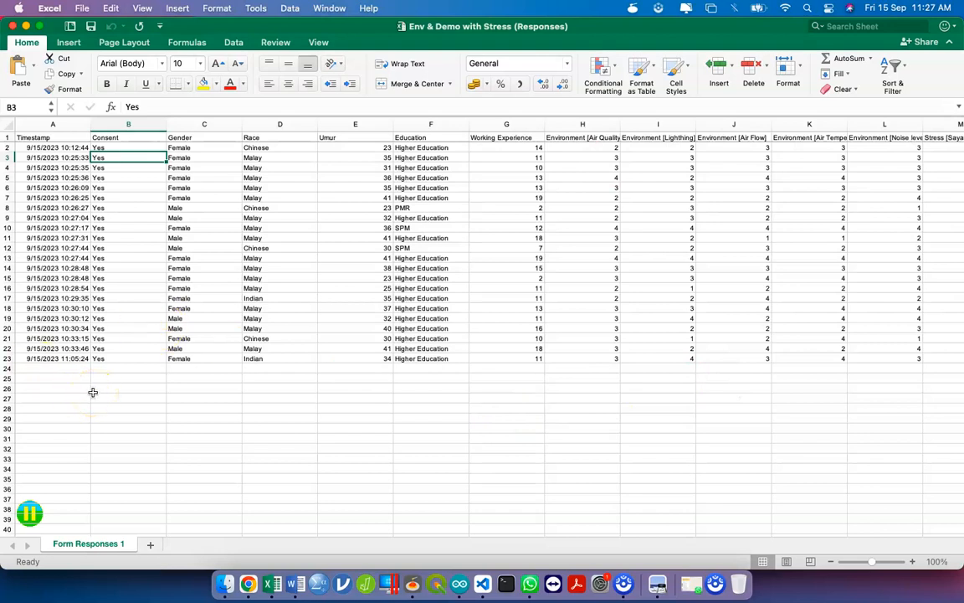
# - Inspect the Gender, Race, Umur and Education columns on the Form Responses 1 sheet
pyautogui.click(186, 124)
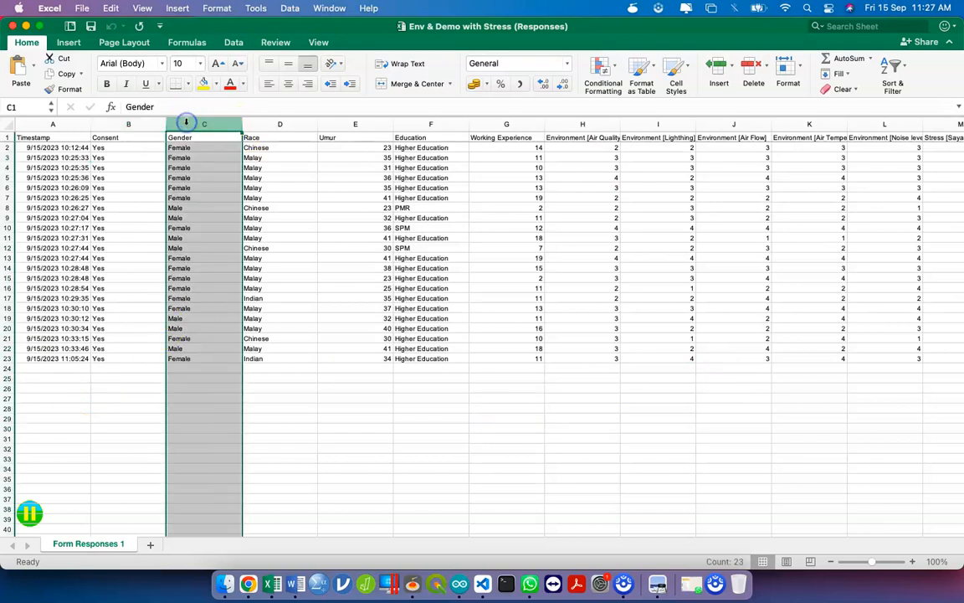
pyautogui.click(280, 124)
pyautogui.click(355, 124)
pyautogui.click(343, 137)
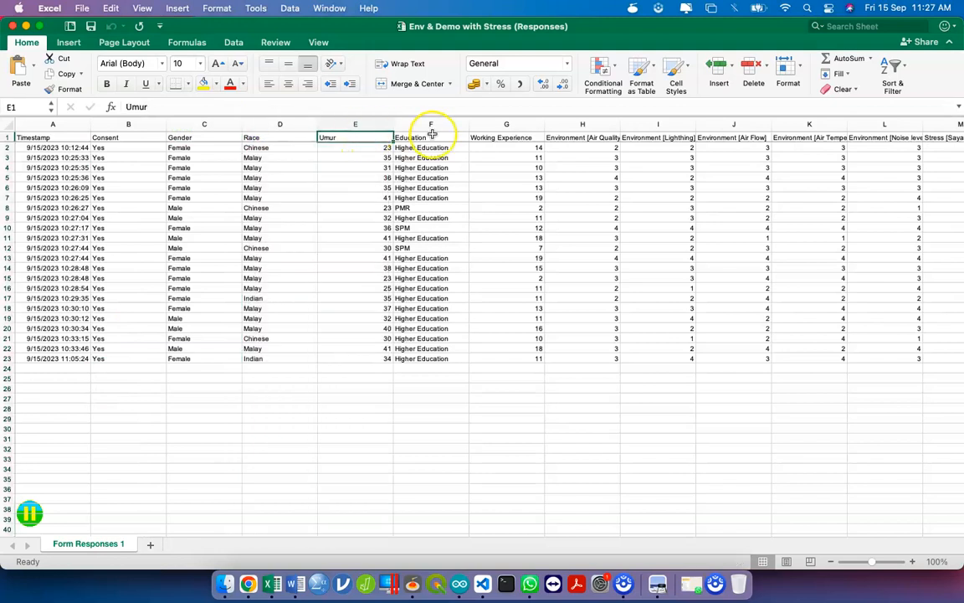
pyautogui.click(427, 123)
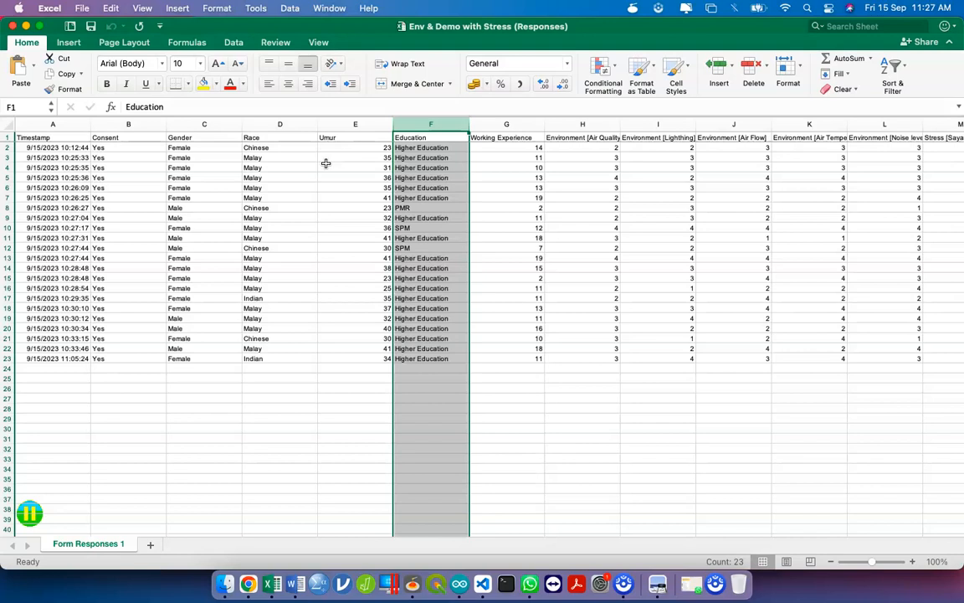
pyautogui.click(189, 124)
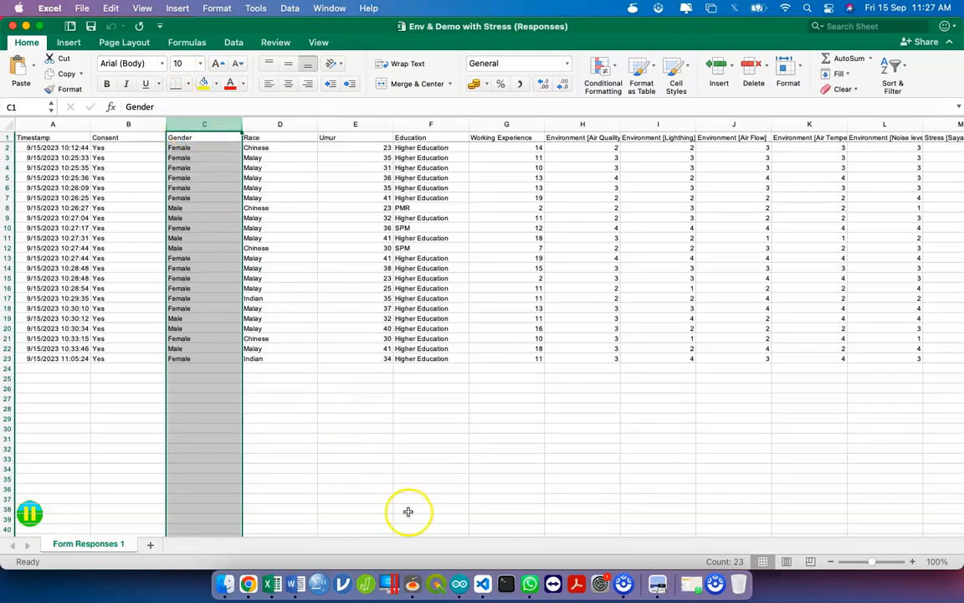
pyautogui.click(806, 10)
# - Launch IBM SPSS Statistics by searching 'spss' in Spotlight
pyautogui.write('sp')
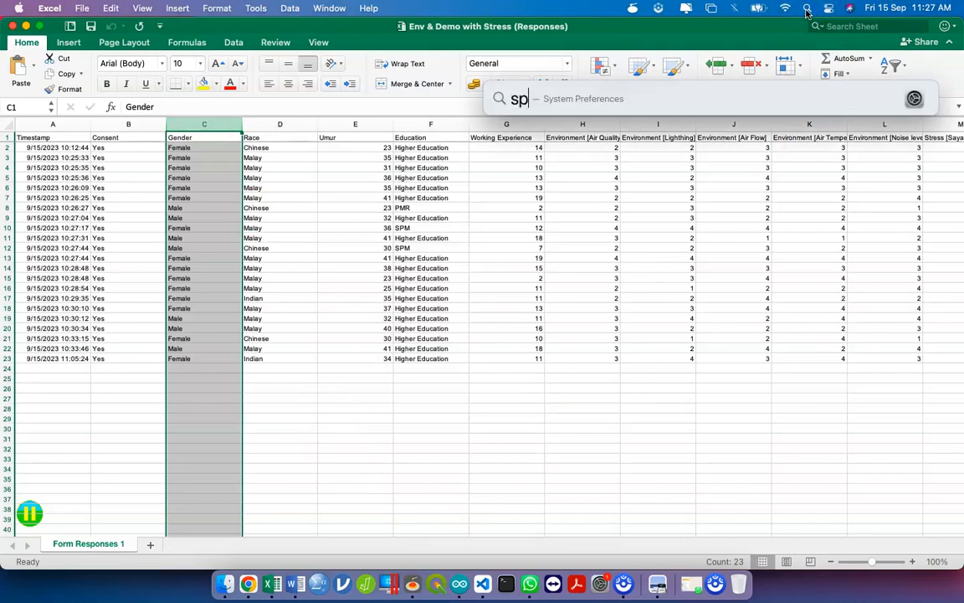
pyautogui.write('ss')
pyautogui.press('Down')
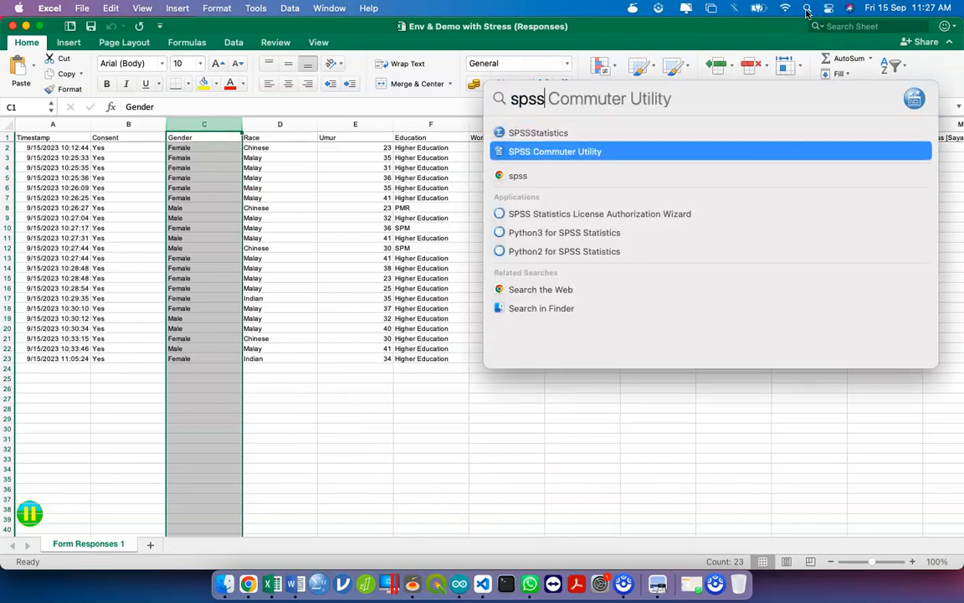
pyautogui.press('Up')
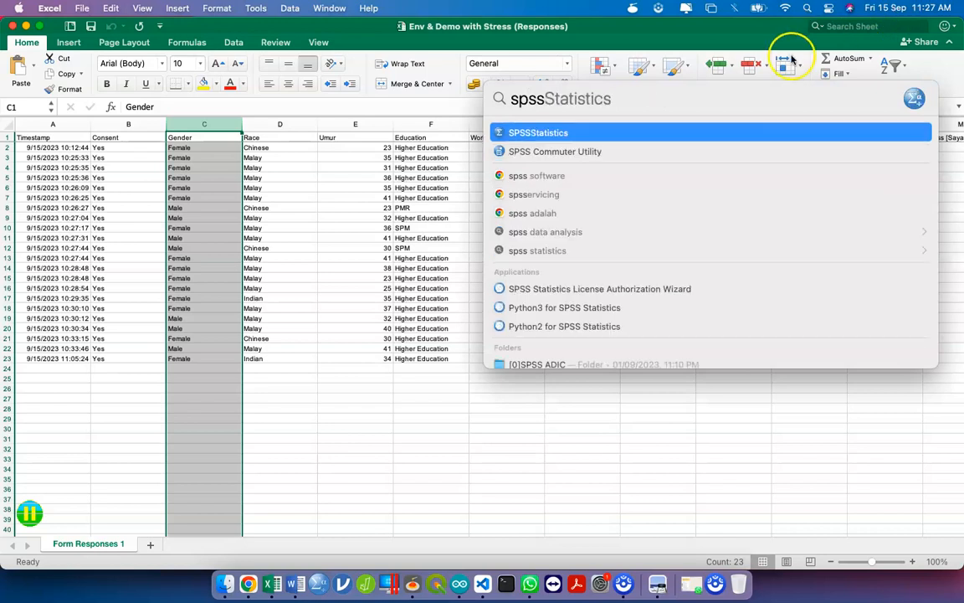
pyautogui.click(655, 138)
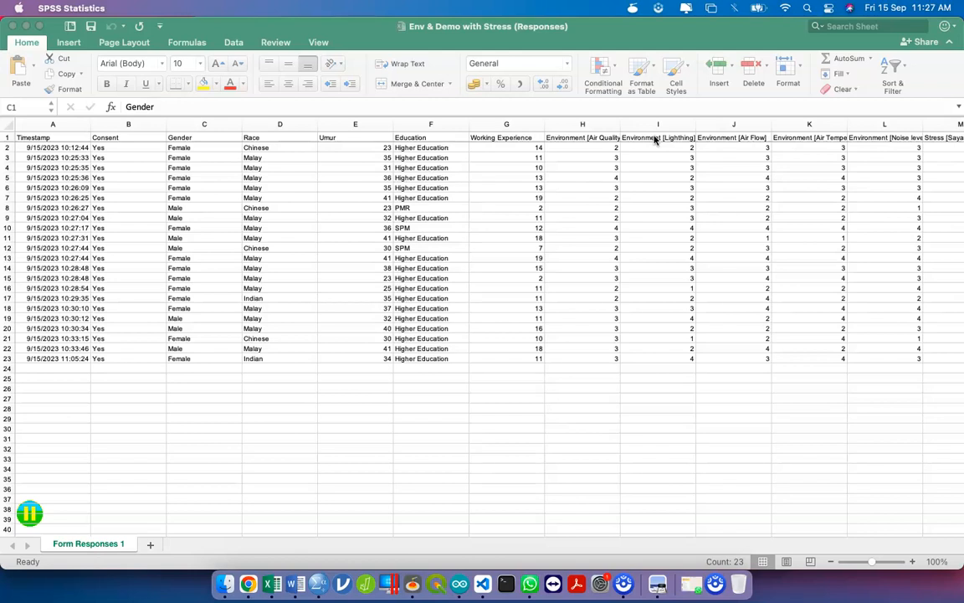
# - Switch over to the Chrome window showing the Linktree admin page
pyautogui.hotkey('ctrl', 'Up')
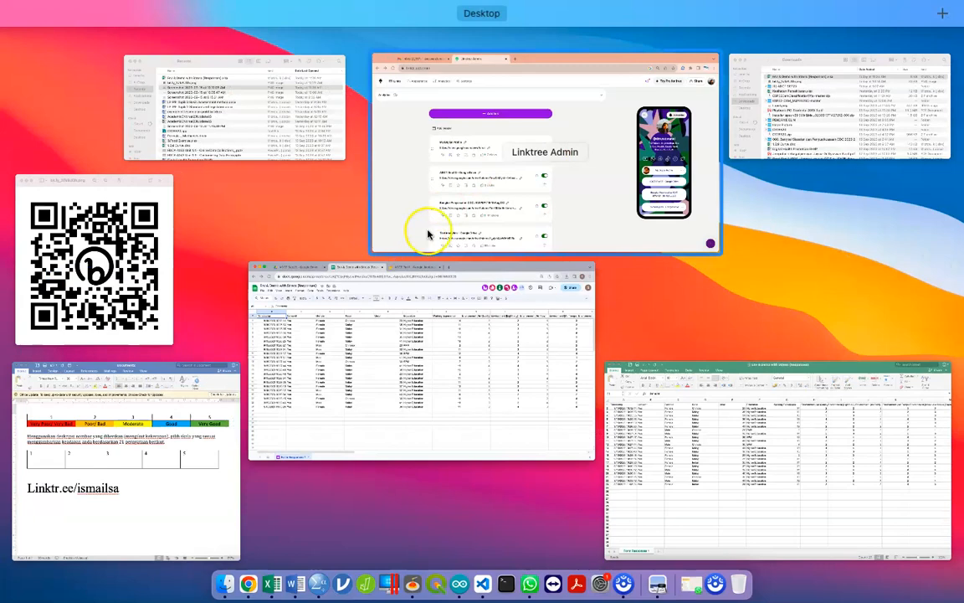
pyautogui.click(796, 257)
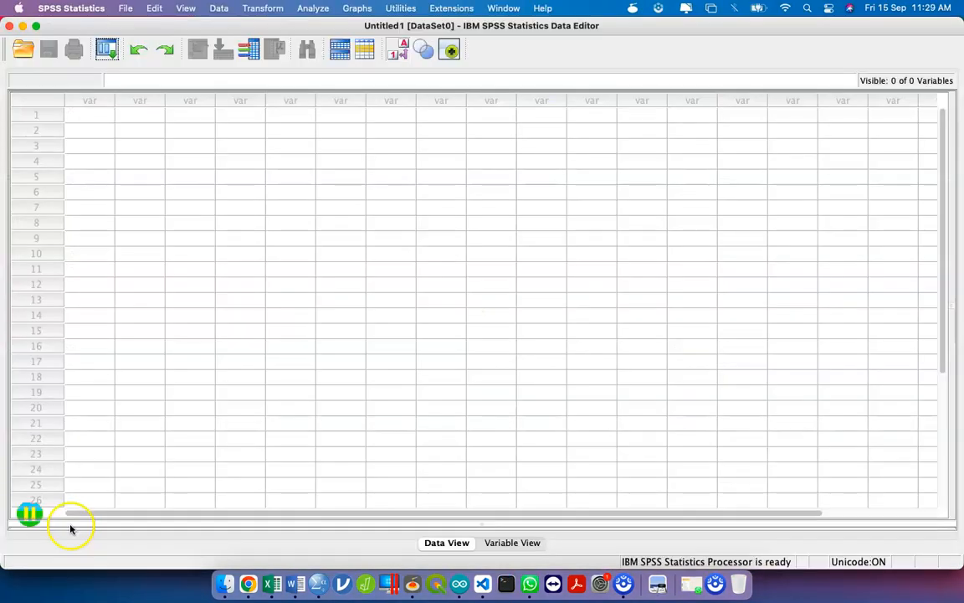
pyautogui.hotkey('ctrl', 'Up')
pyautogui.click(421, 303)
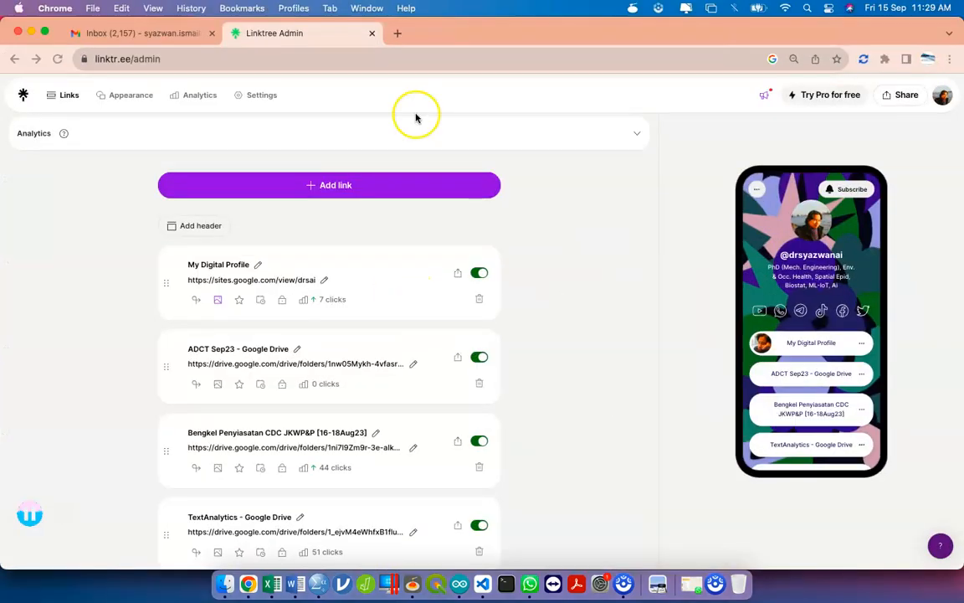
# - Search Google for 'jamovi' in a new tab, then launch the jamovi app from the Dock
pyautogui.click(396, 34)
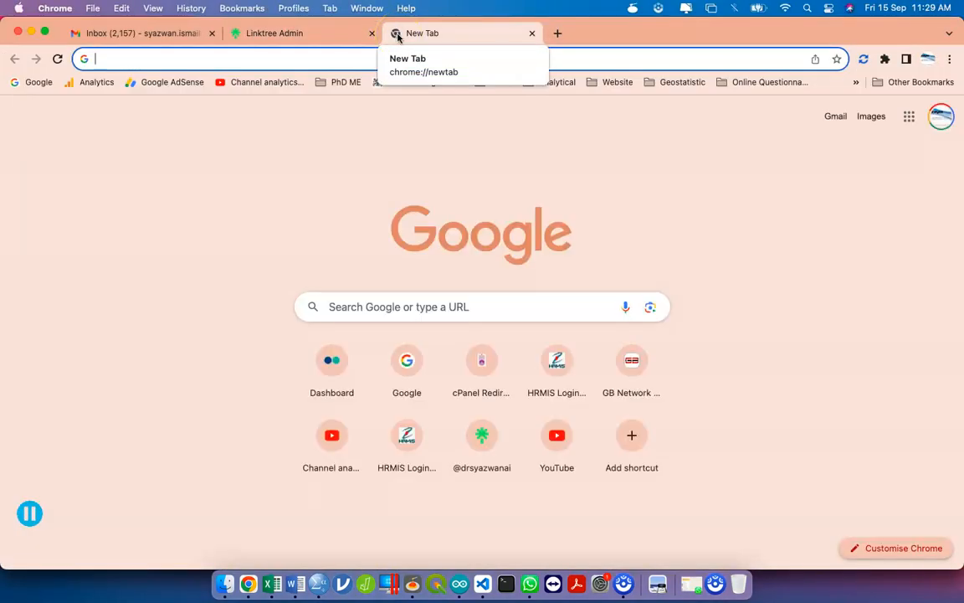
pyautogui.write('jamovi')
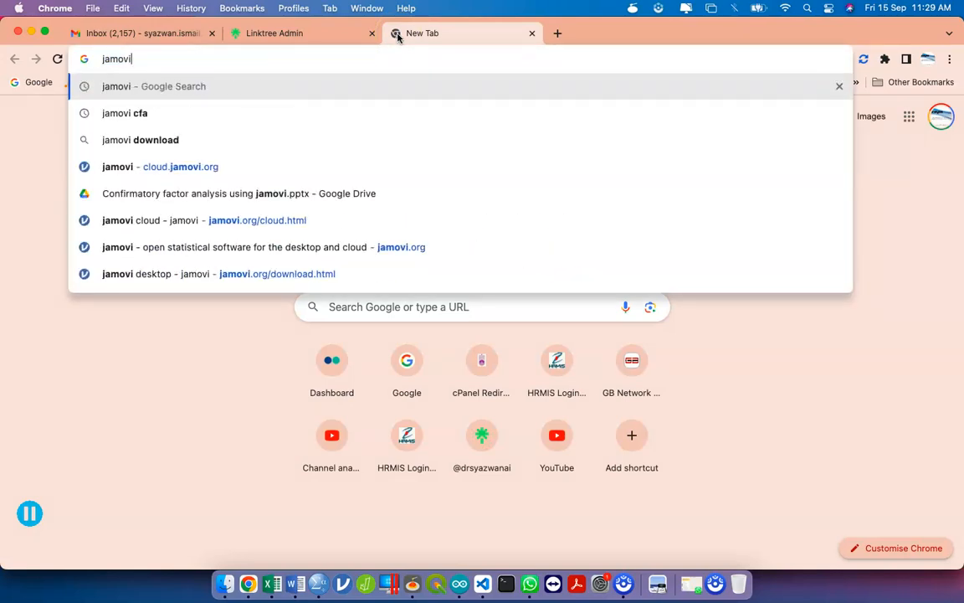
pyautogui.press('Return')
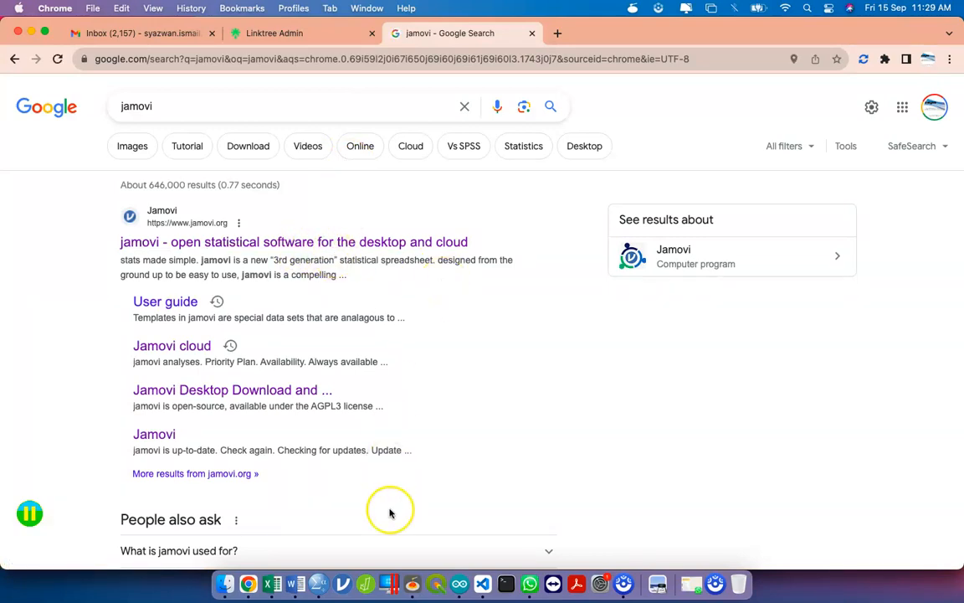
pyautogui.click(342, 583)
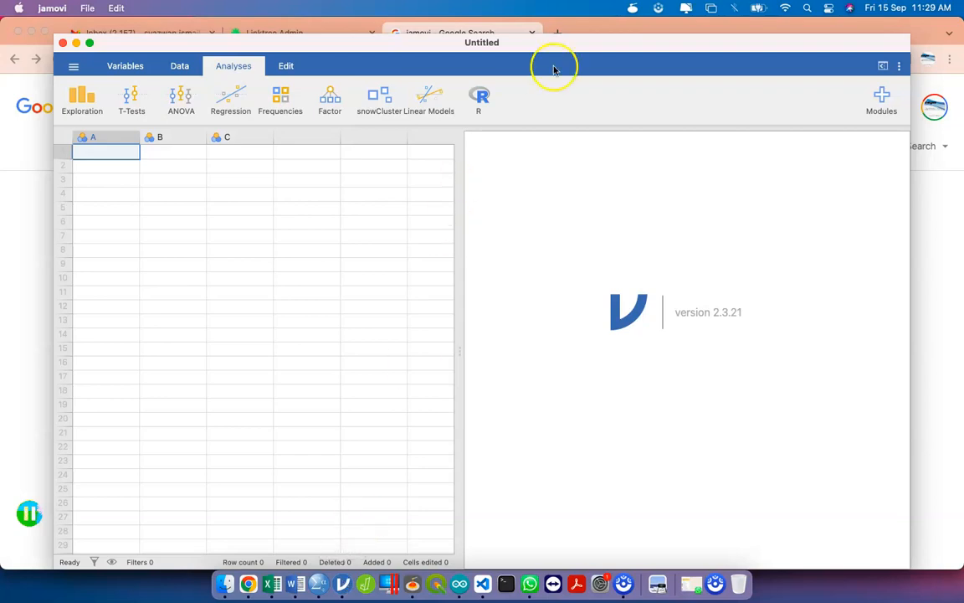
# - Maximise the jamovi window and switch to the Variables view listing A, B and C
pyautogui.doubleClick(525, 46)
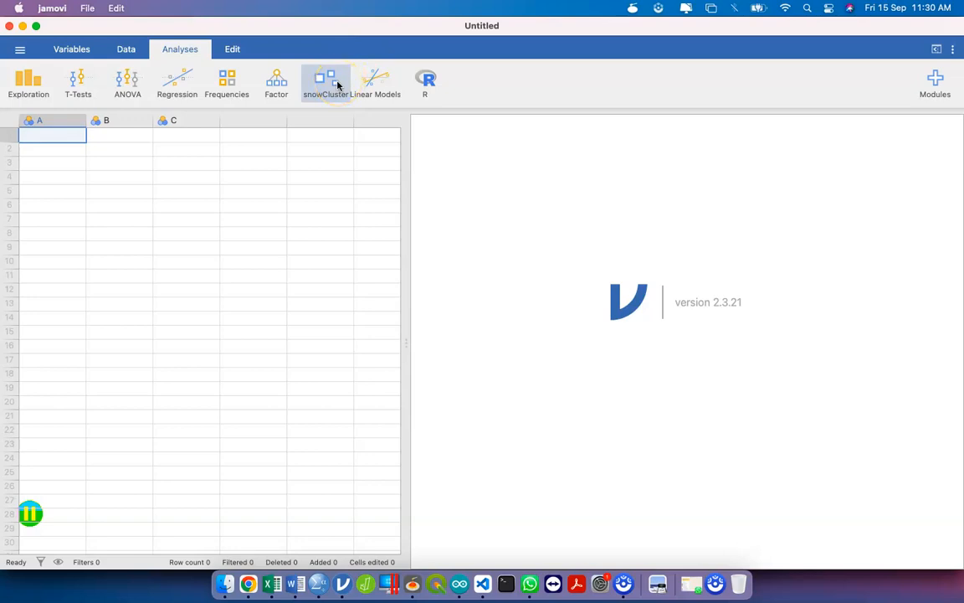
pyautogui.click(126, 49)
pyautogui.click(77, 51)
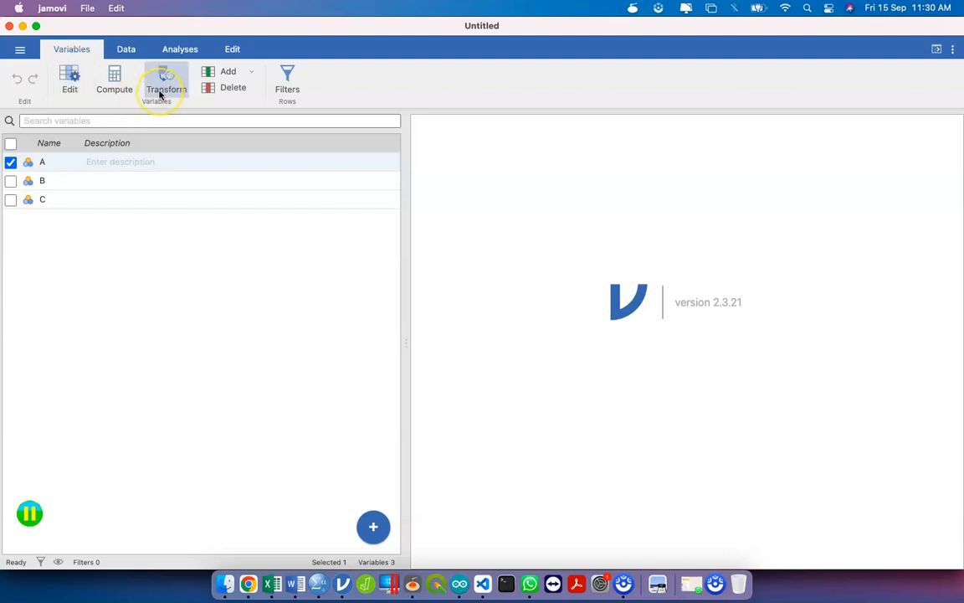
pyautogui.hotkey('ctrl', 'Up')
# - Back in Chrome, search Google for 'pspp'
pyautogui.click(798, 286)
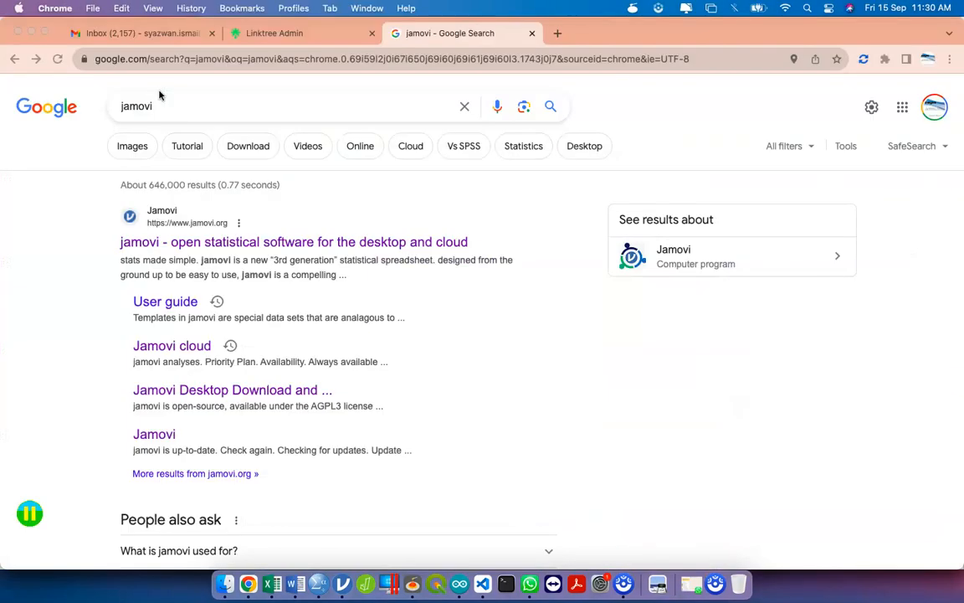
pyautogui.click(327, 61)
pyautogui.write('pspp')
pyautogui.press('Return')
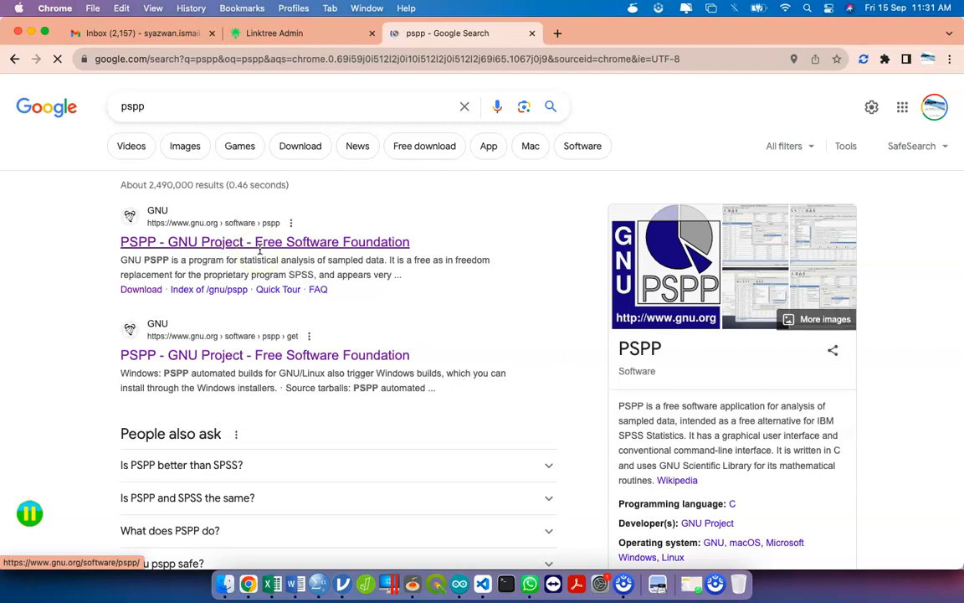
# - Launch PSPP by searching 'pspp' in Spotlight
pyautogui.click(808, 8)
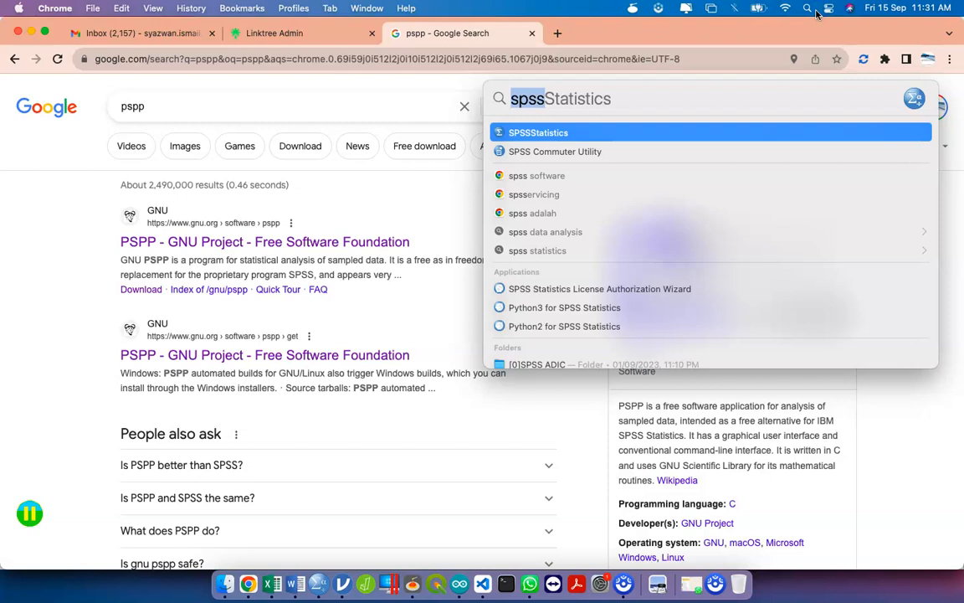
pyautogui.write('pspp')
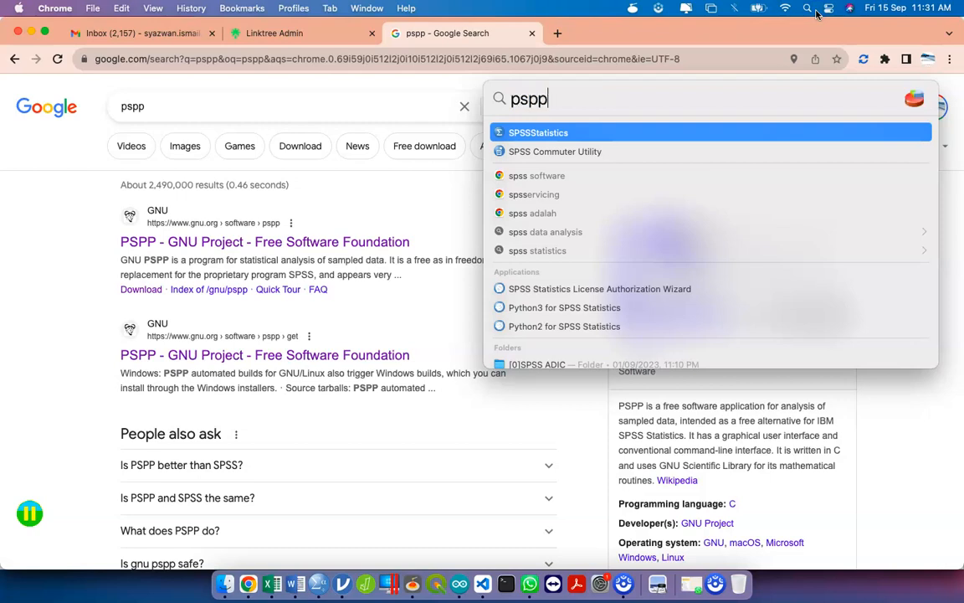
pyautogui.press('Return')
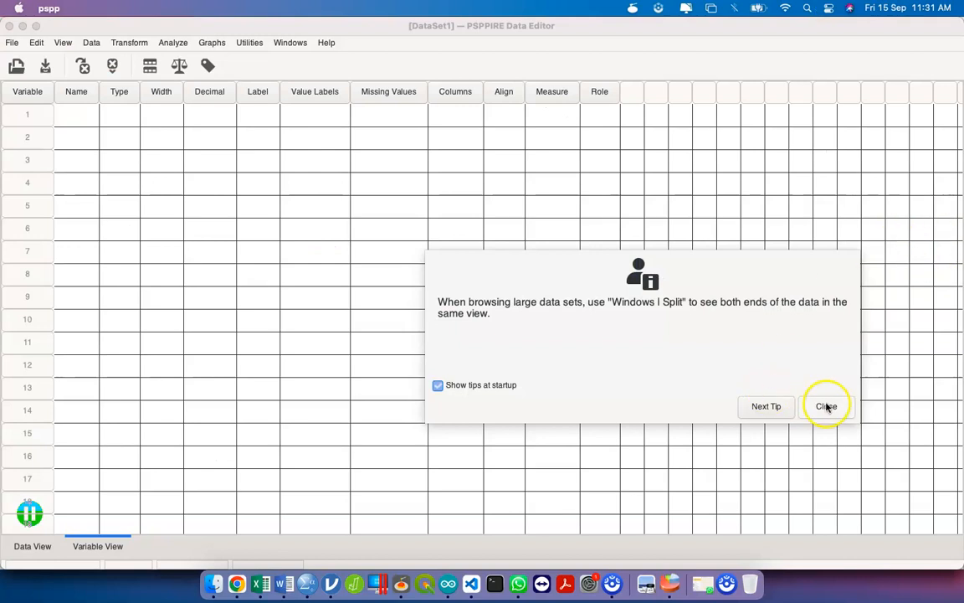
# - Close the PSPP startup tip, show the empty DataSet1 grid, browse the Transform and Analyze menus
pyautogui.click(826, 406)
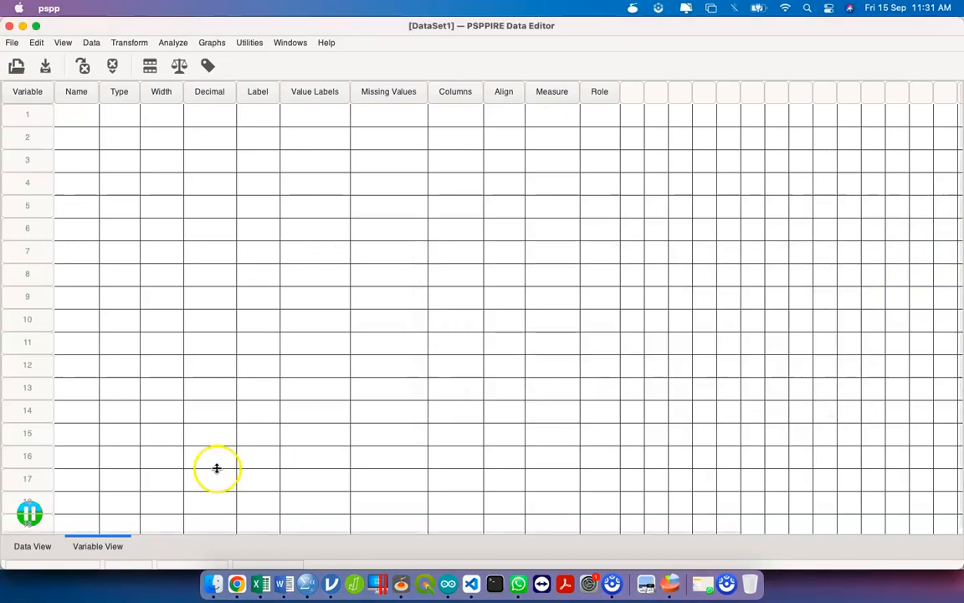
pyautogui.click(25, 546)
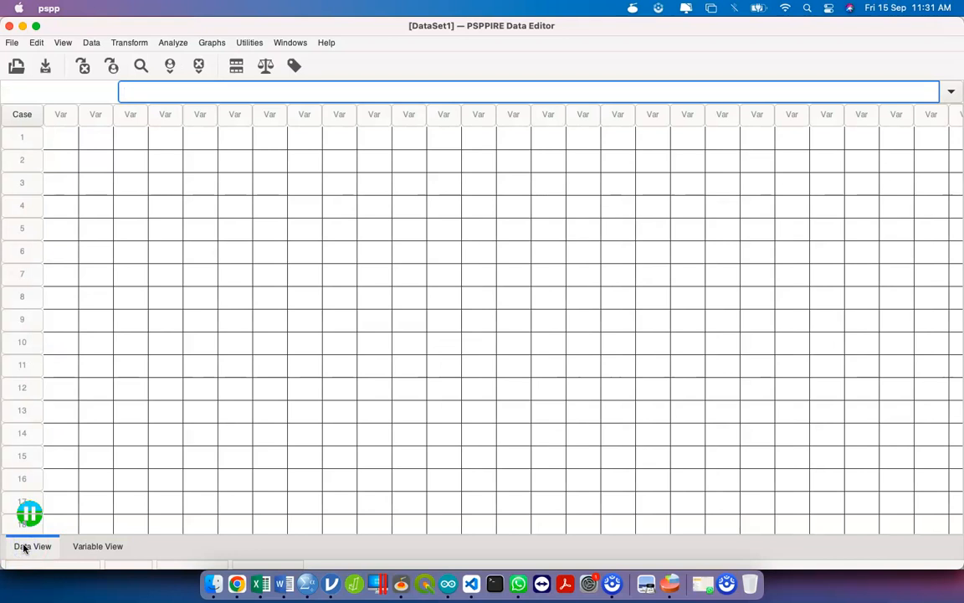
pyautogui.click(129, 45)
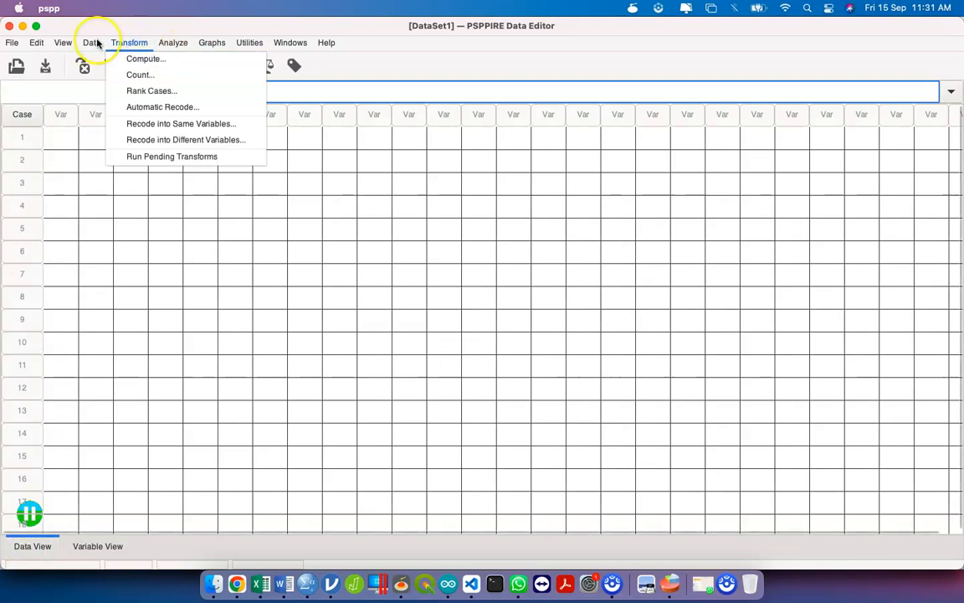
pyautogui.click(91, 39)
pyautogui.click(121, 46)
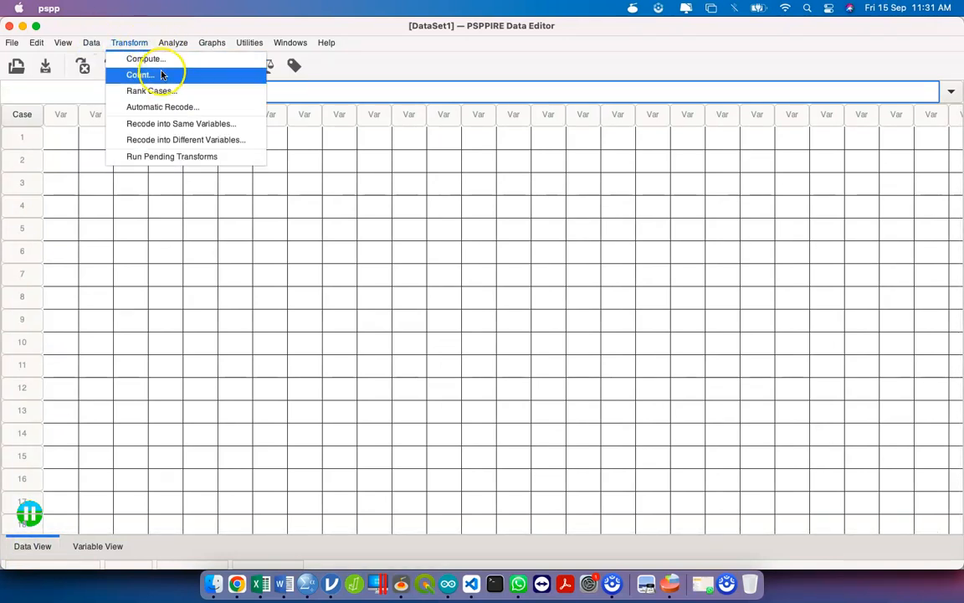
pyautogui.moveTo(181, 40)
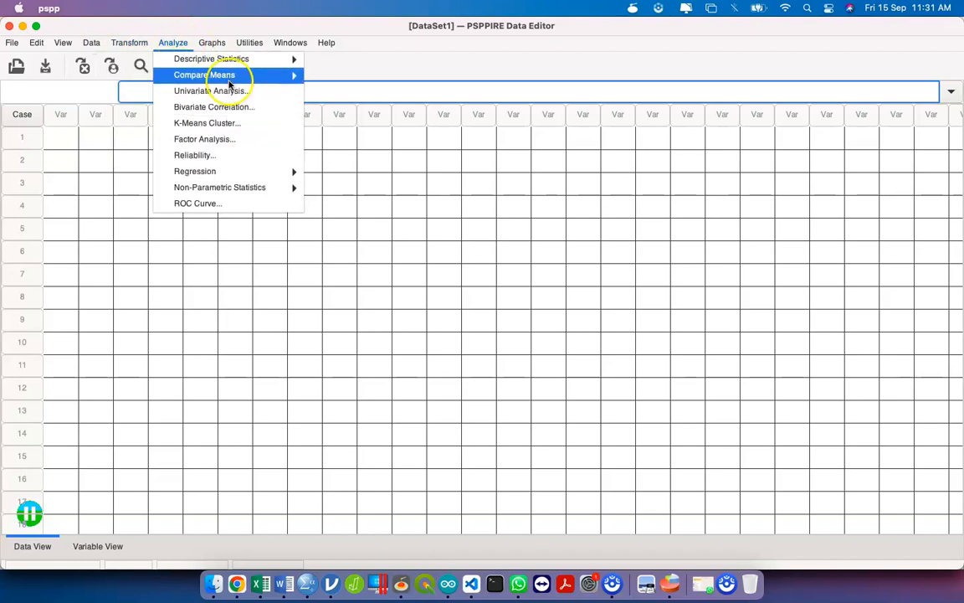
pyautogui.click(471, 241)
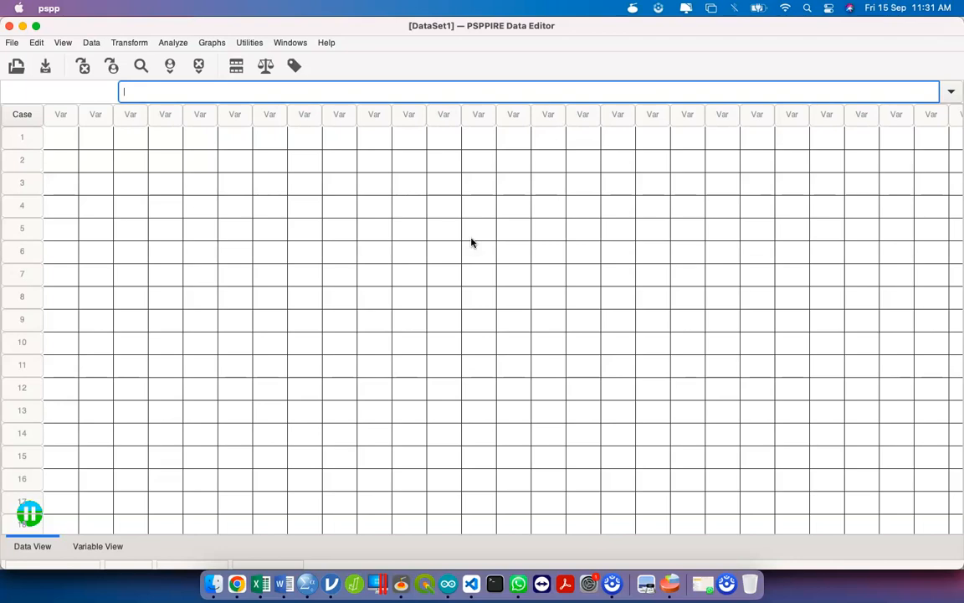
pyautogui.hotkey('ctrl', 'Up')
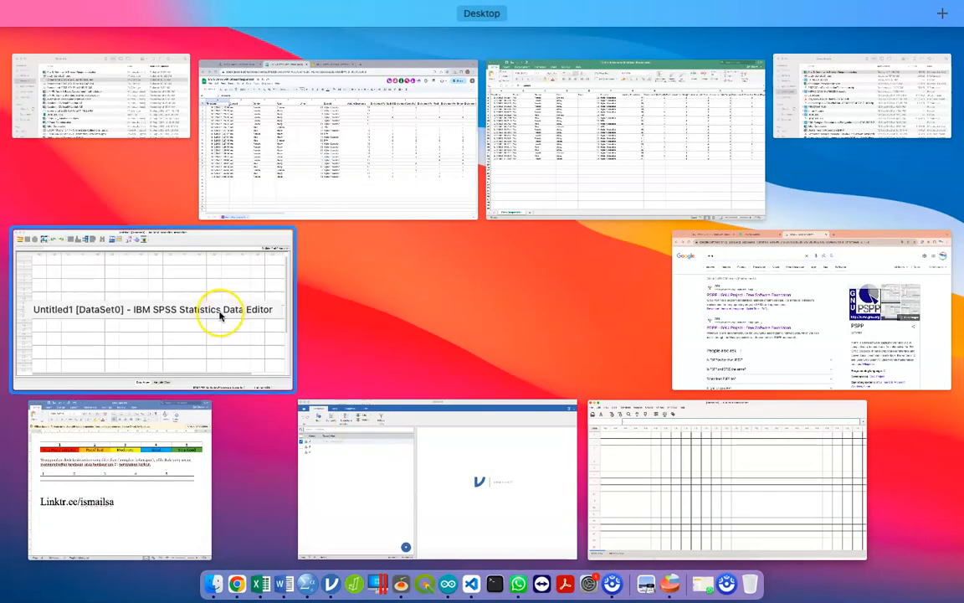
# - Switch between the SPSS Statistics and PSPP data editors, leaving PSPP in front
pyautogui.click(219, 316)
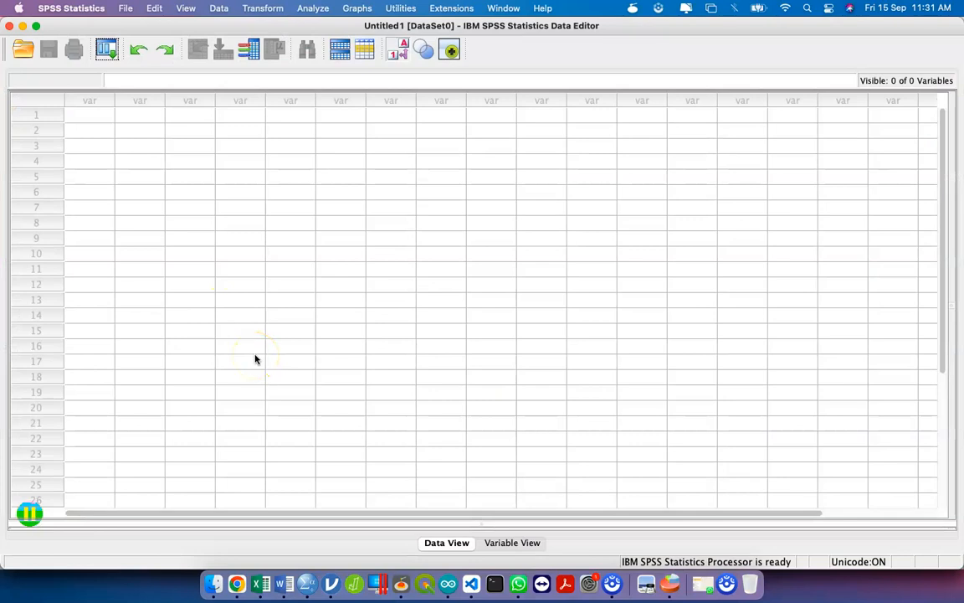
pyautogui.hotkey('ctrl', 'Up')
pyautogui.click(255, 359)
pyautogui.hotkey('ctrl', 'Up')
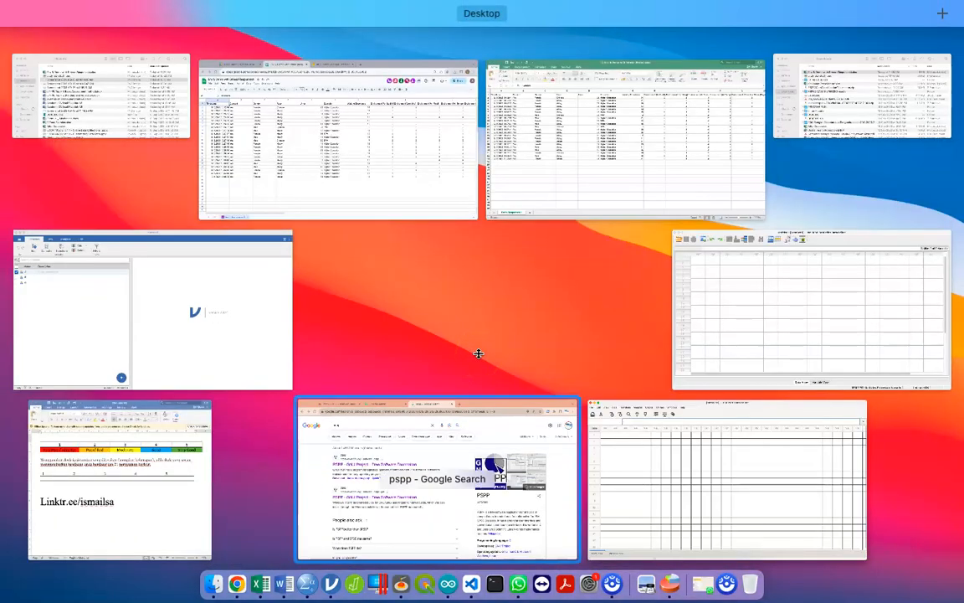
pyautogui.click(720, 477)
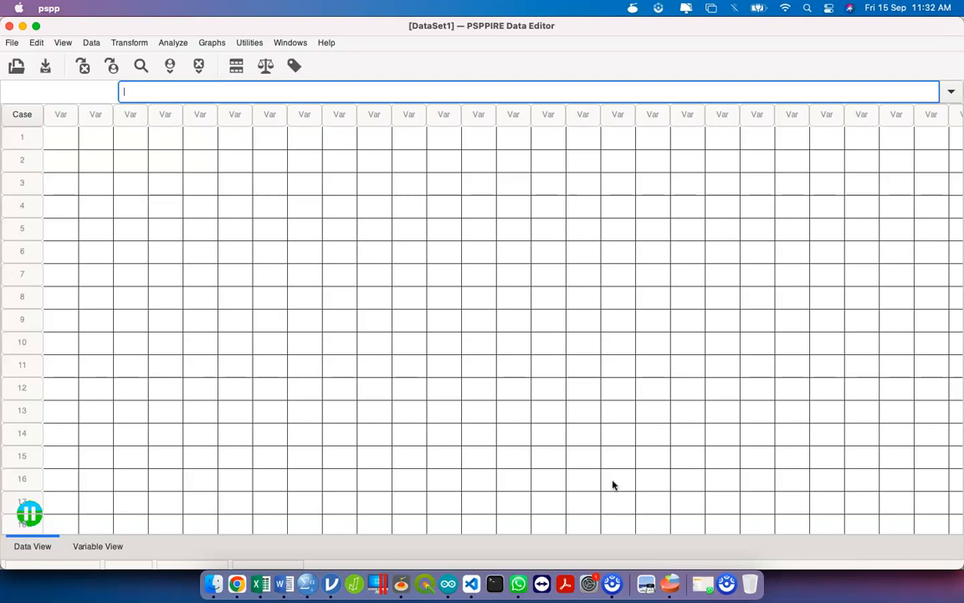
# - Bring SPSS's empty Untitled1 editor forward and check Variable View before returning to Data View
pyautogui.hotkey('ctrl', 'Up')
pyautogui.click(695, 286)
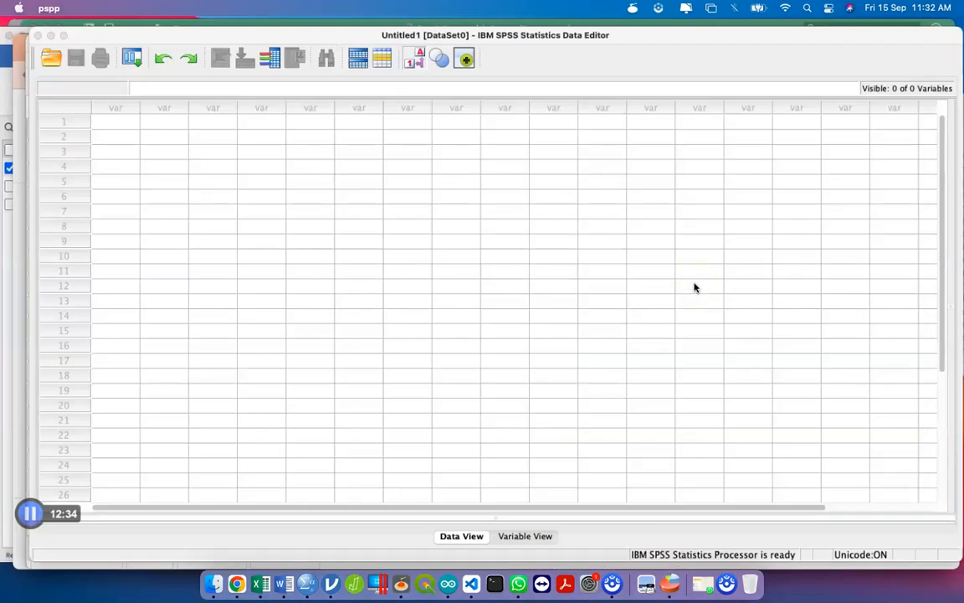
pyautogui.click(371, 341)
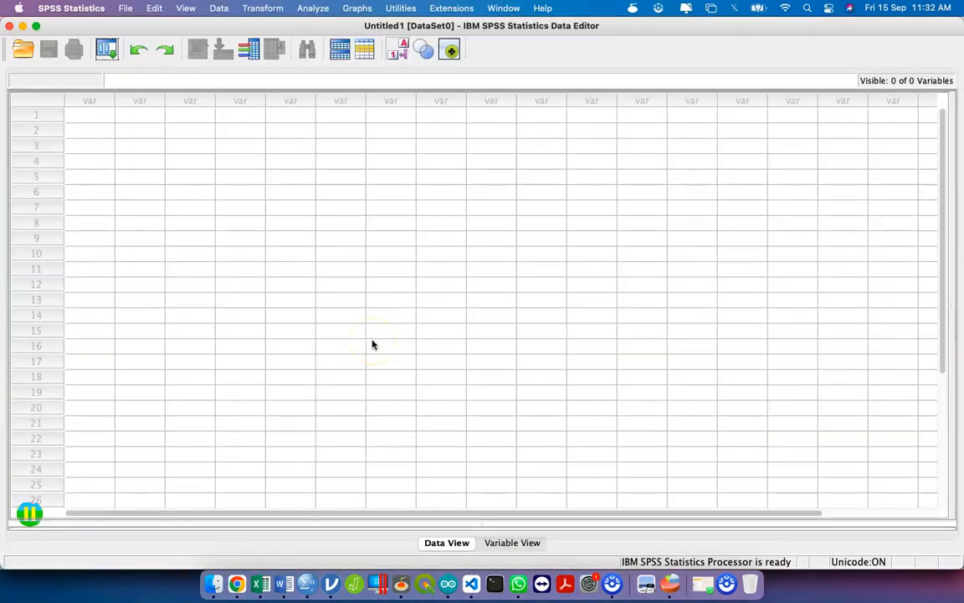
pyautogui.click(500, 545)
pyautogui.click(447, 544)
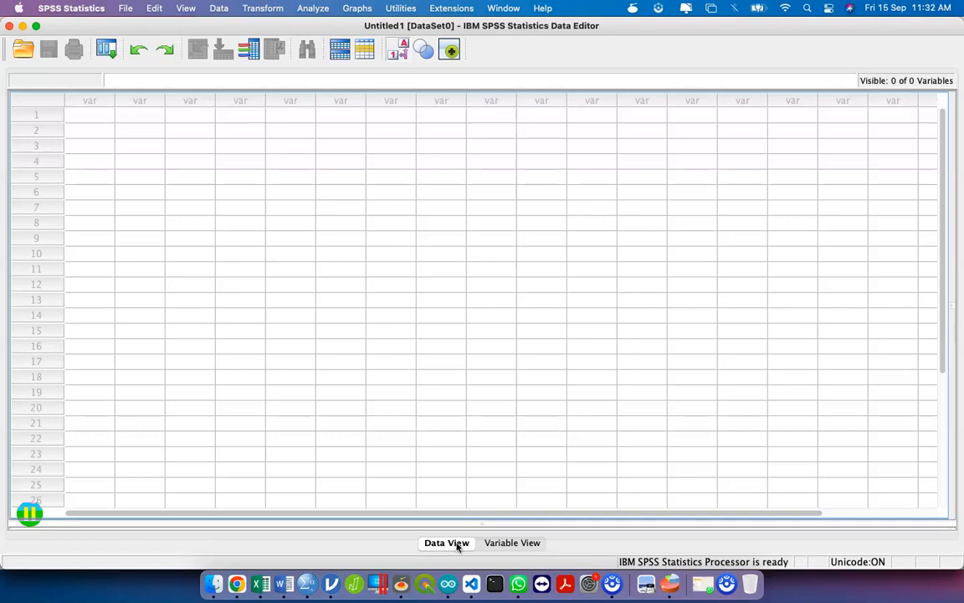
# - Toggle repeatedly between SPSS's empty Variable View and Data View
pyautogui.click(502, 542)
pyautogui.click(512, 542)
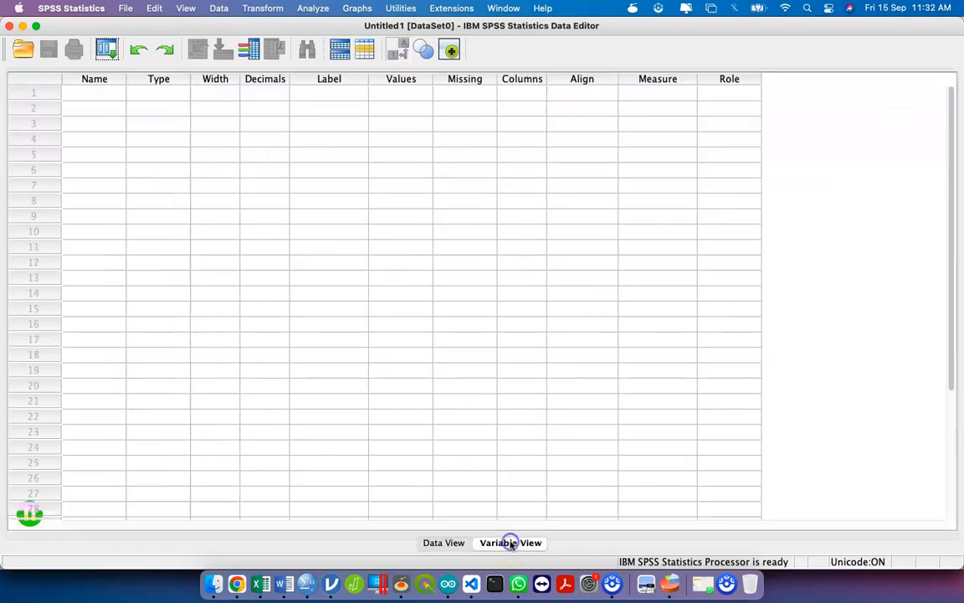
pyautogui.click(432, 544)
pyautogui.click(496, 543)
pyautogui.click(456, 543)
pyautogui.click(495, 543)
pyautogui.click(453, 542)
pyautogui.click(499, 542)
pyautogui.click(444, 543)
pyautogui.click(504, 542)
pyautogui.click(452, 542)
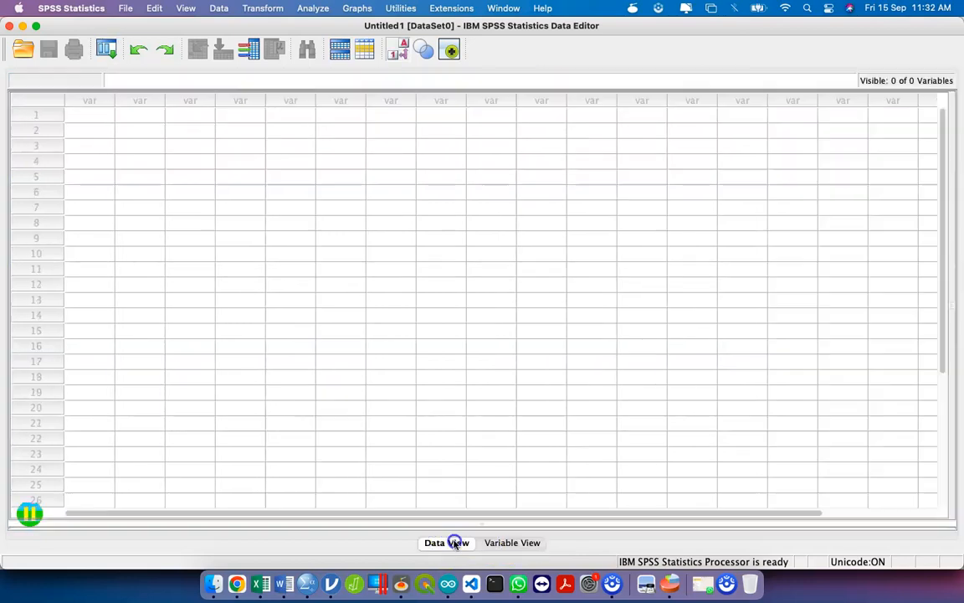
pyautogui.click(525, 544)
pyautogui.click(464, 545)
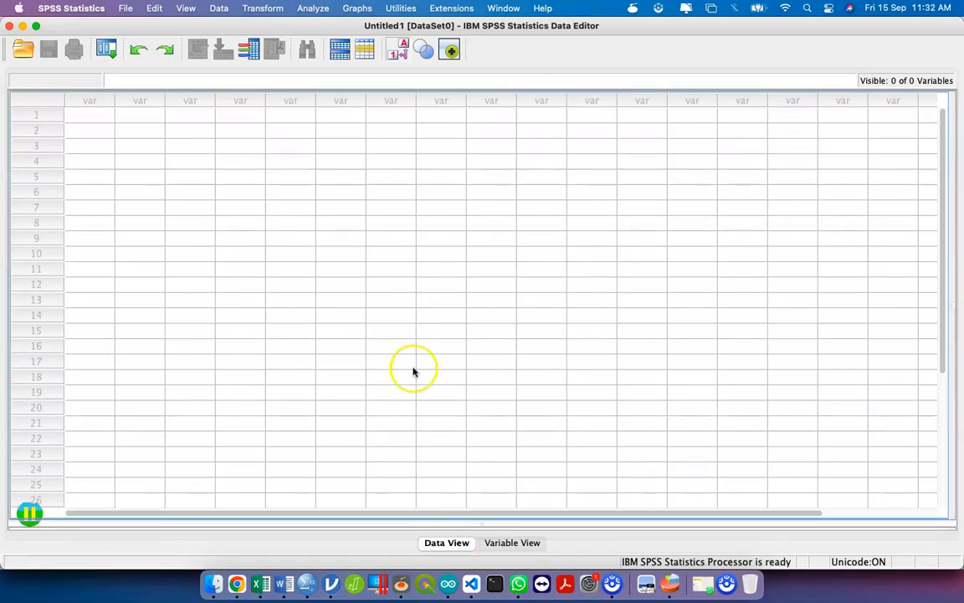
pyautogui.click(506, 543)
pyautogui.click(432, 542)
pyautogui.click(530, 544)
pyautogui.click(446, 544)
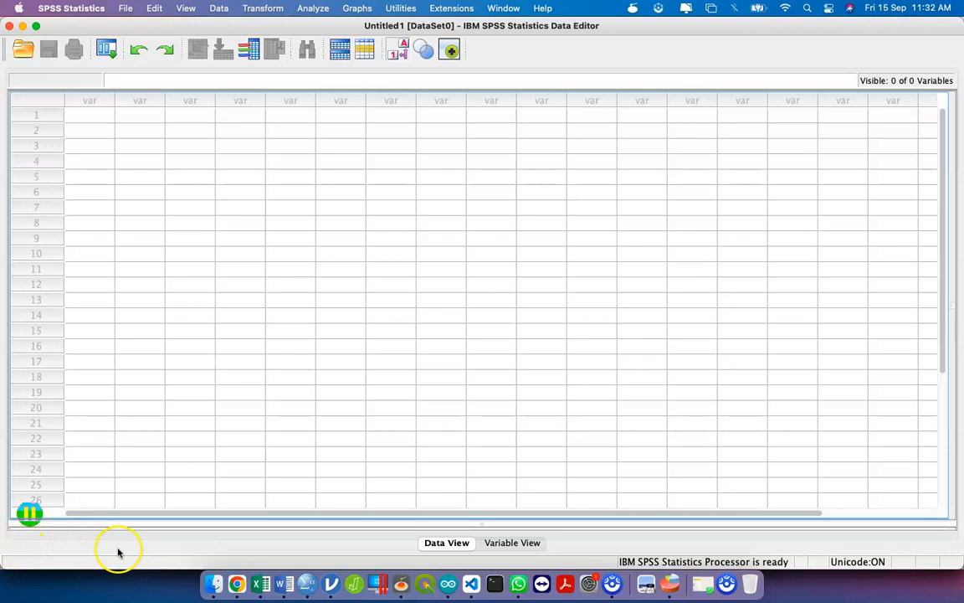
# - Glance at the Help menu without choosing anything, then return to Variable View
pyautogui.click(542, 9)
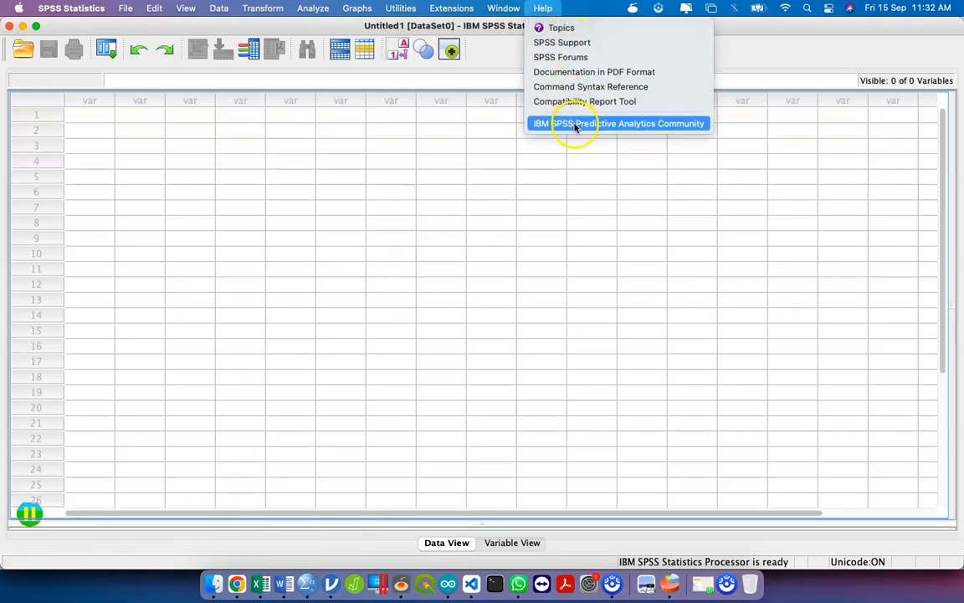
pyautogui.click(467, 26)
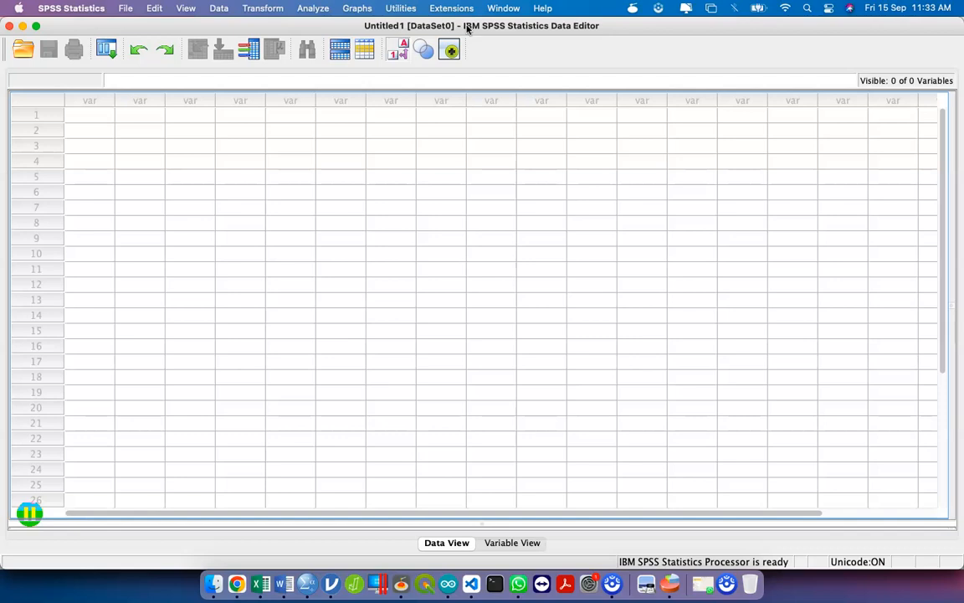
pyautogui.click(483, 548)
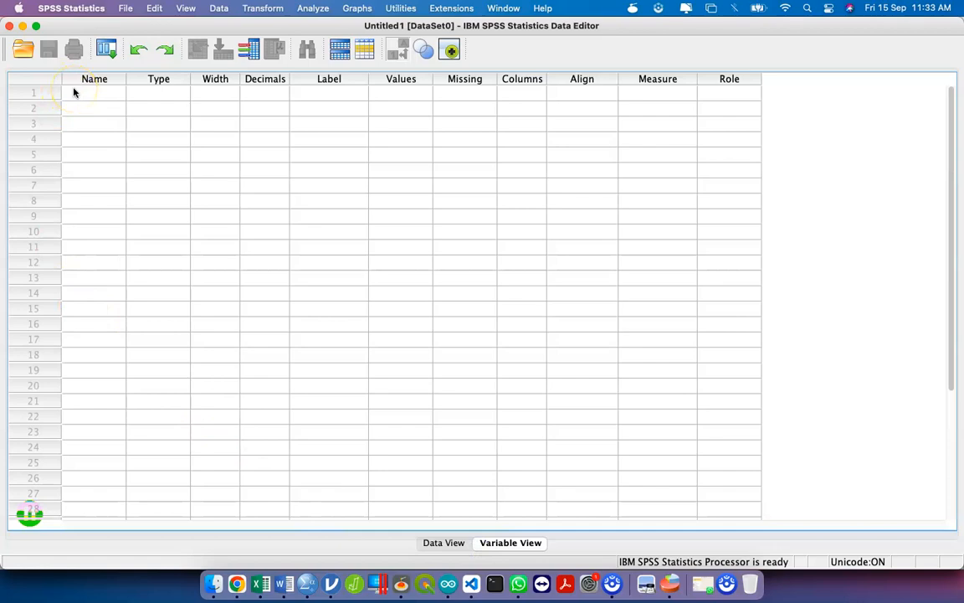
# - Bring the Excel survey responses workbook to the front
pyautogui.hotkey('ctrl', 'Up')
pyautogui.hotkey('ctrl', 'Up')
pyautogui.hotkey('ctrl', 'Up')
pyautogui.click(536, 171)
pyautogui.hotkey('ctrl', 'space')
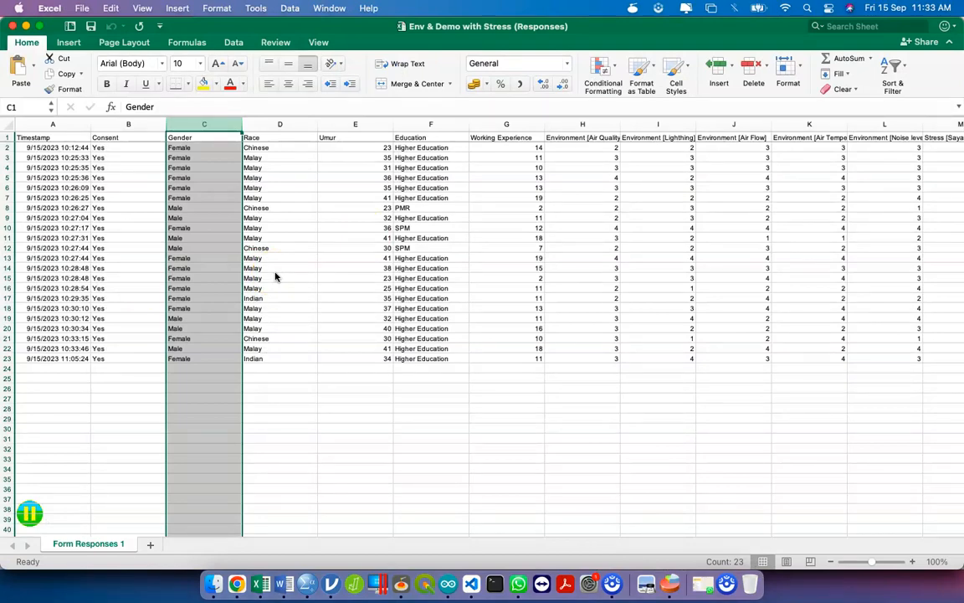
# - Alternate between the Excel responses and SPSS, ending focused on SPSS's blank variable grid
pyautogui.hotkey('ctrl', 'Up')
pyautogui.click(717, 338)
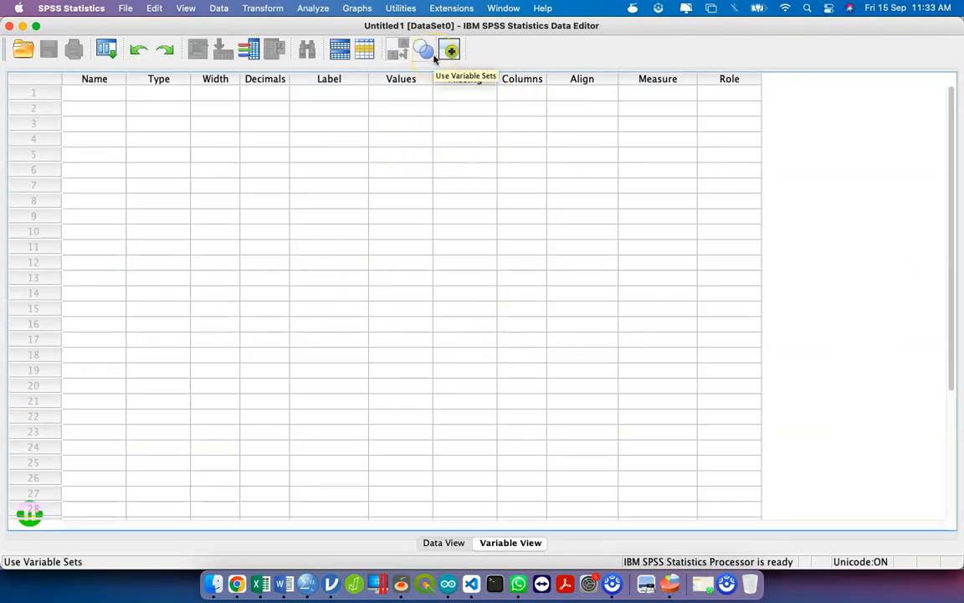
pyautogui.hotkey('ctrl', 'Up')
pyautogui.click(787, 308)
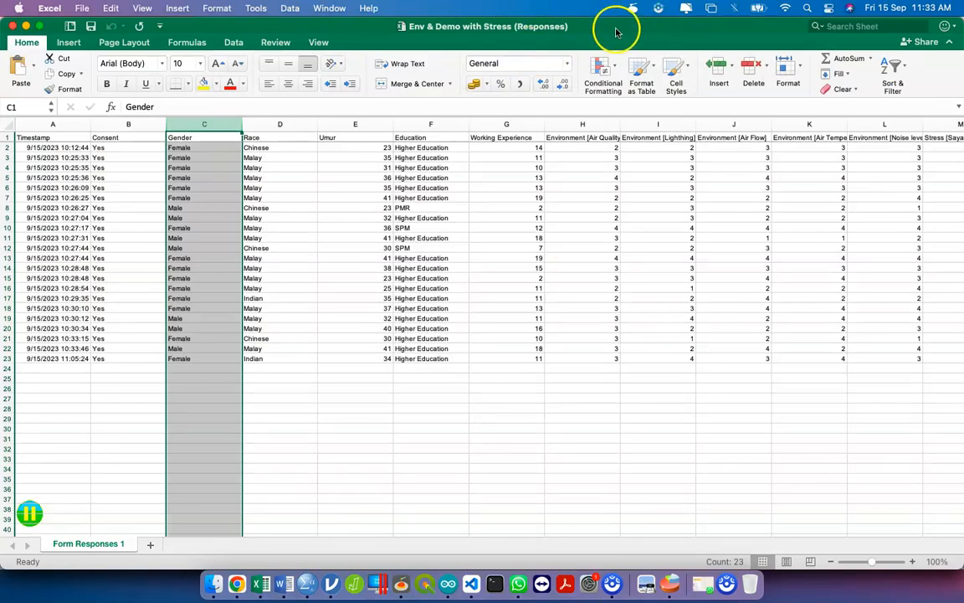
pyautogui.hotkey('ctrl', 'Up')
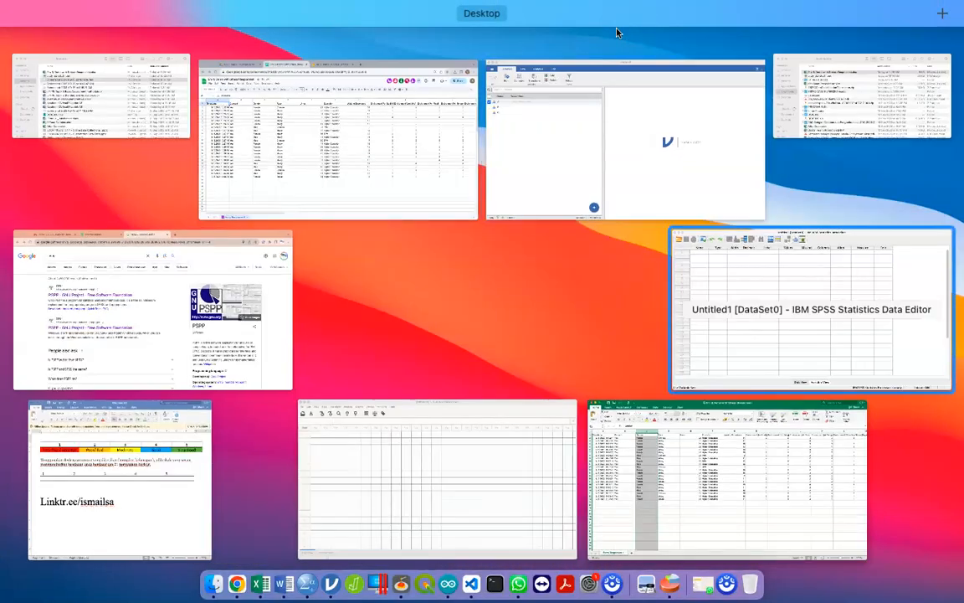
pyautogui.click(717, 318)
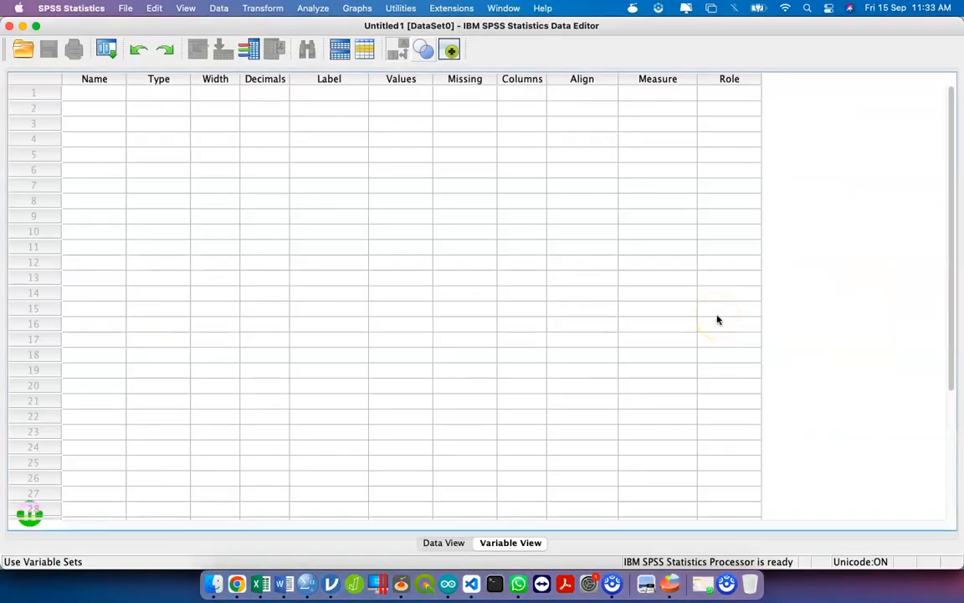
pyautogui.hotkey('ctrl', 'Up')
pyautogui.click(718, 318)
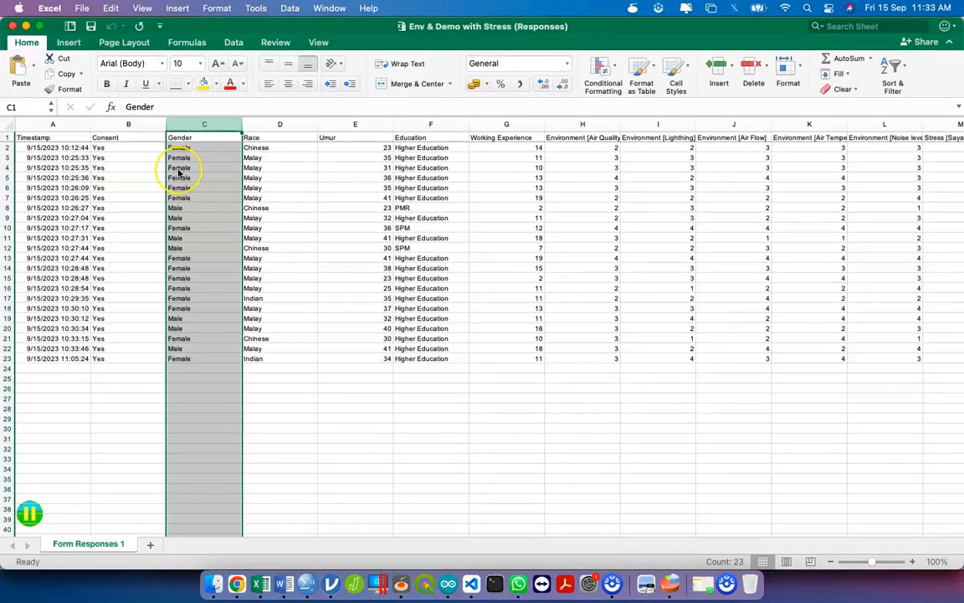
pyautogui.hotkey('ctrl', 'Up')
pyautogui.click(804, 310)
pyautogui.click(550, 424)
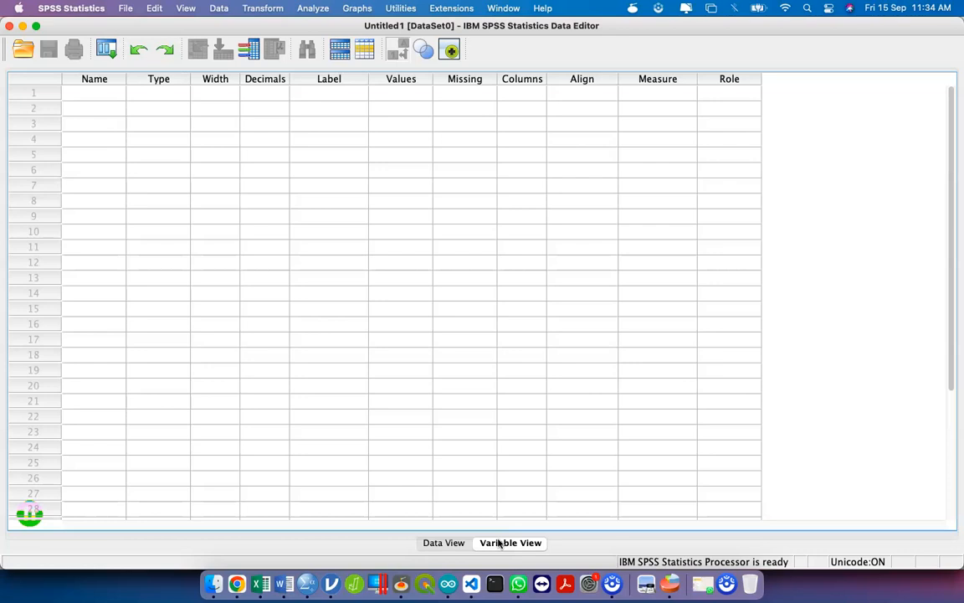
pyautogui.click(129, 11)
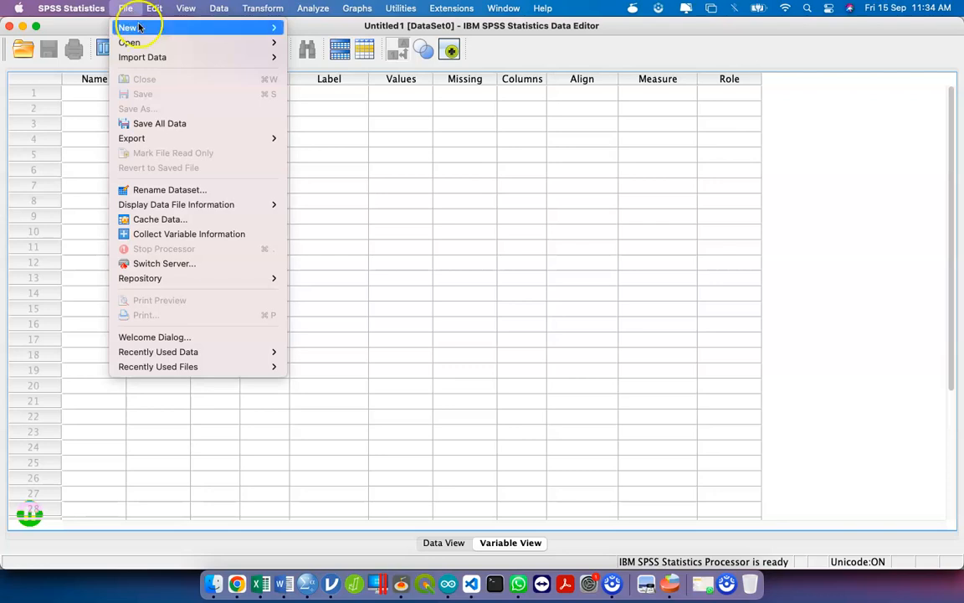
pyautogui.moveTo(243, 59)
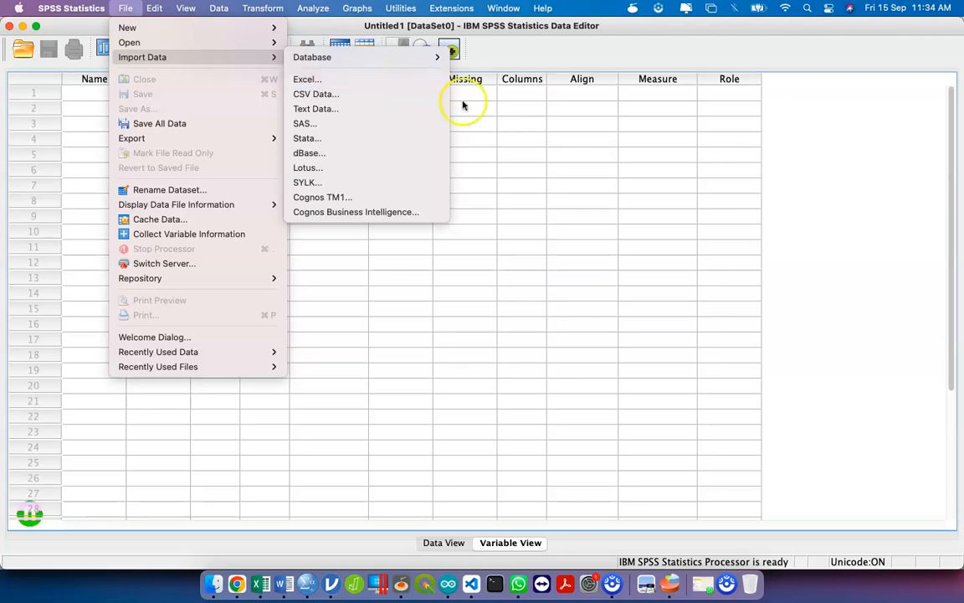
pyautogui.click(516, 131)
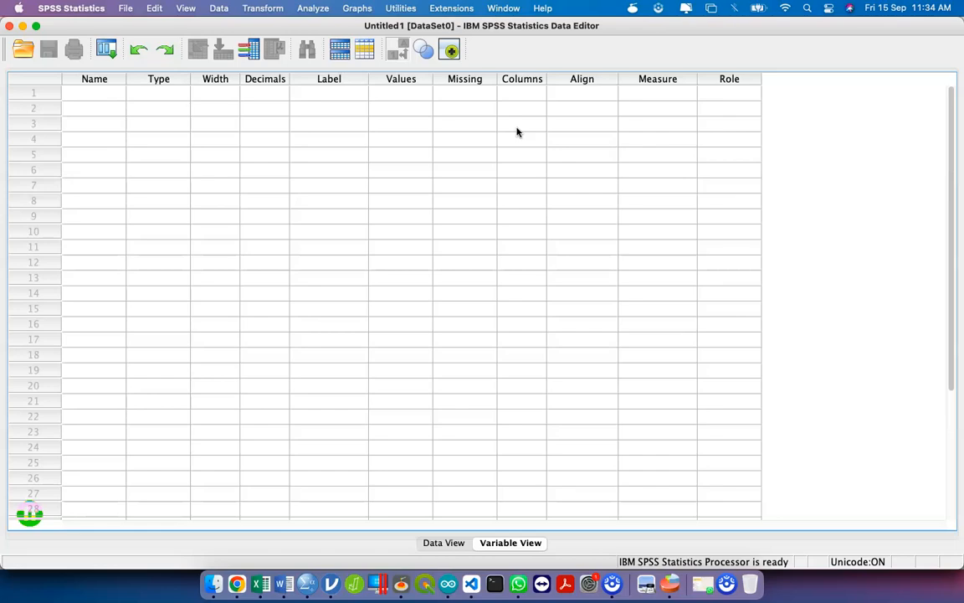
pyautogui.hotkey('ctrl', 'Up')
# - Bring the Excel responses workbook forward and select the Gender column C
pyautogui.click(808, 239)
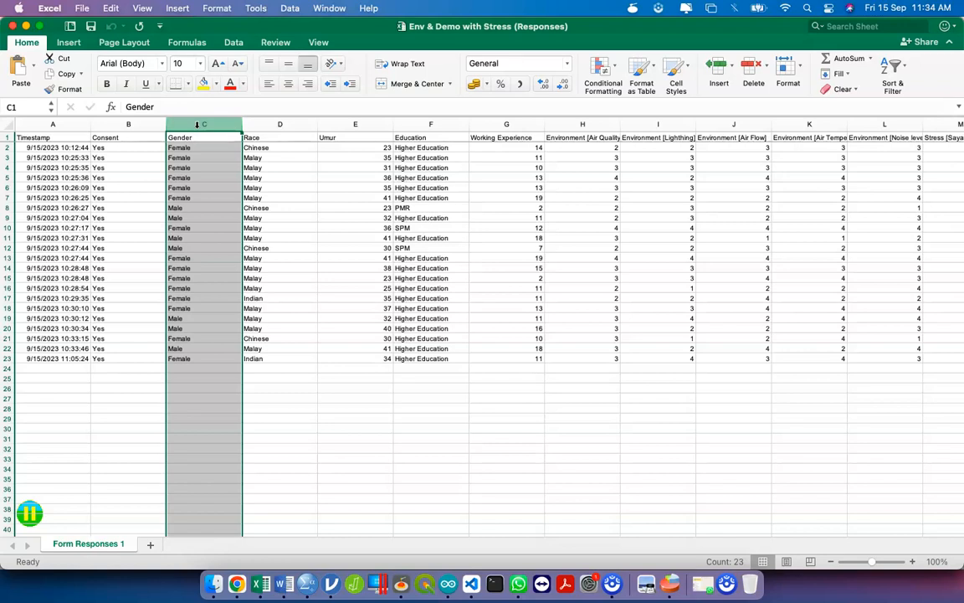
pyautogui.rightClick(199, 125)
pyautogui.hotkey('ctrl', 'Up')
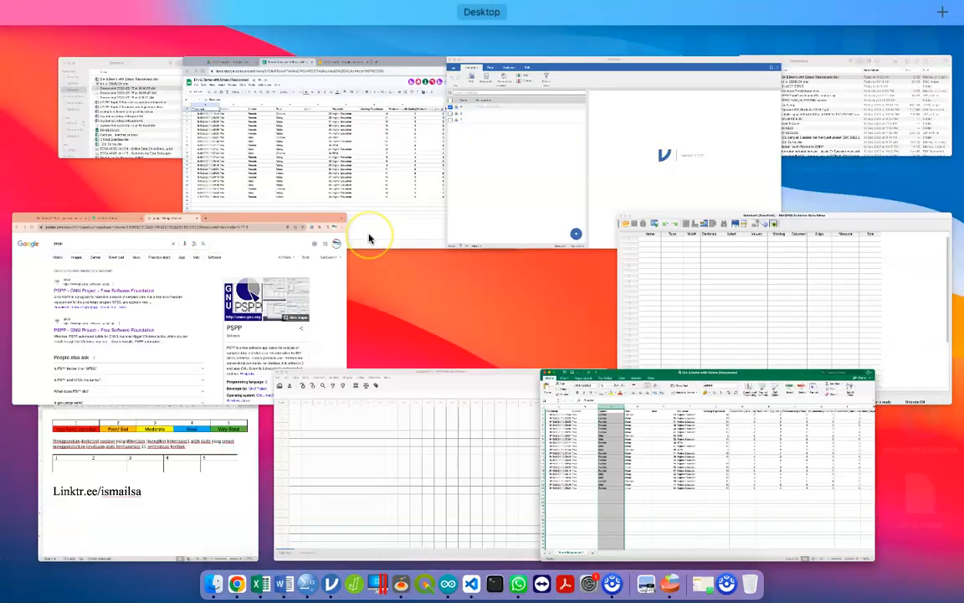
pyautogui.click(870, 320)
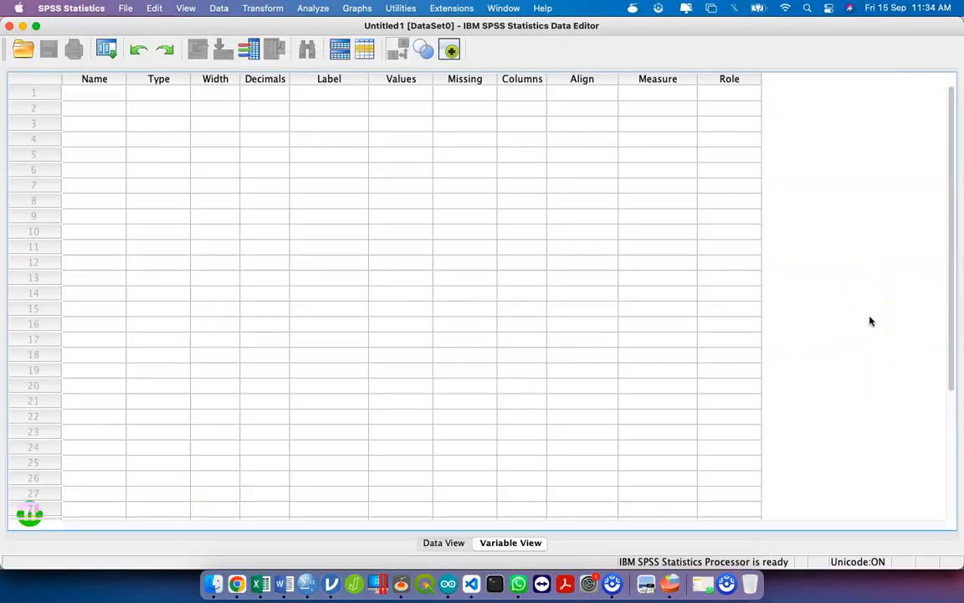
pyautogui.hotkey('ctrl', 'Up')
pyautogui.click(871, 321)
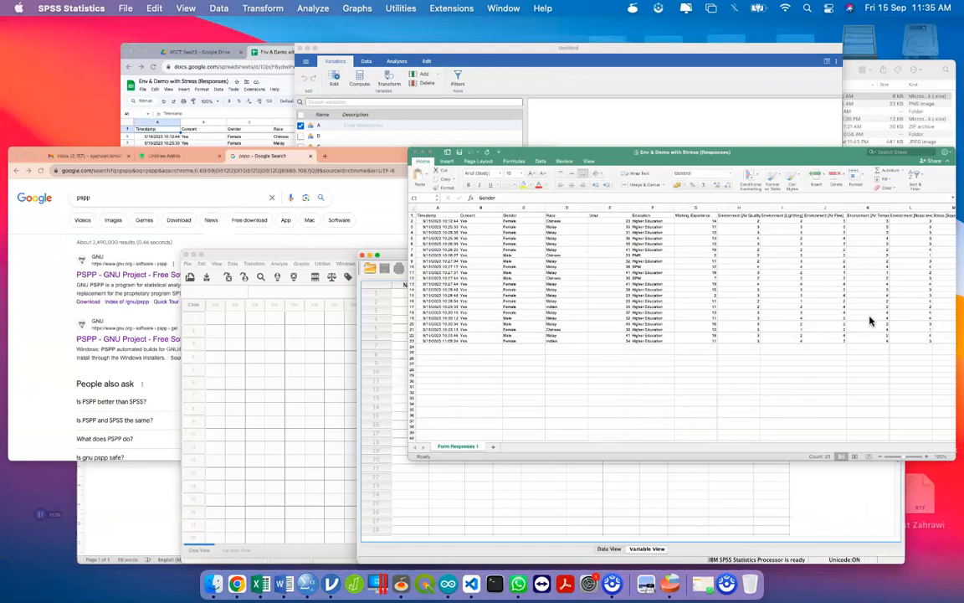
pyautogui.click(201, 124)
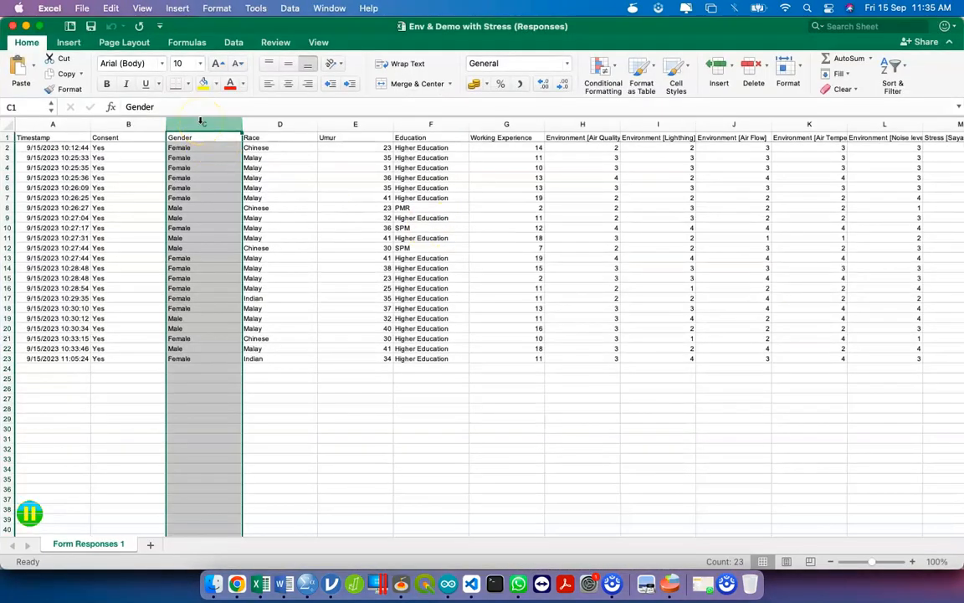
# - Insert a new empty column C before Gender
pyautogui.rightClick(201, 121)
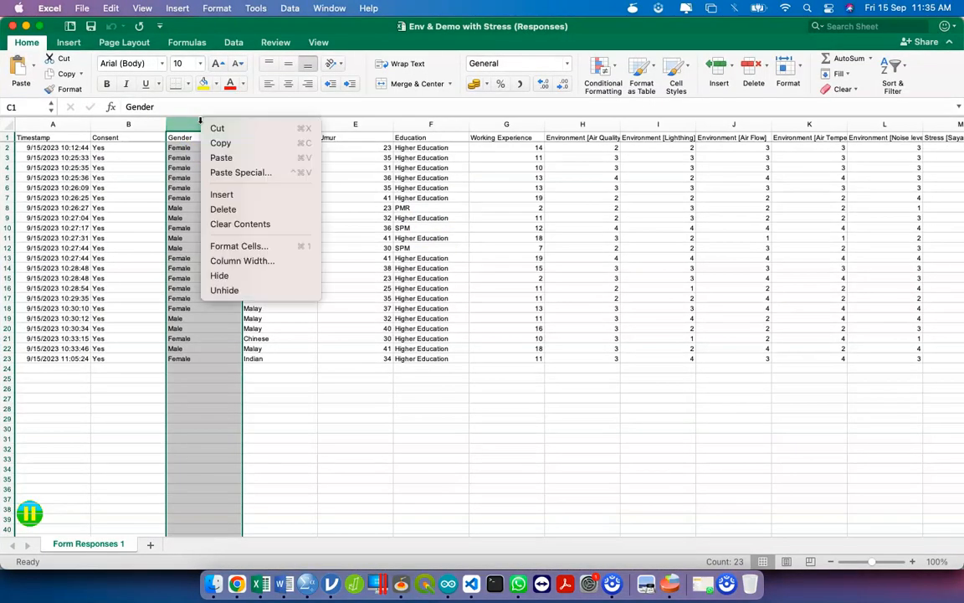
pyautogui.click(258, 193)
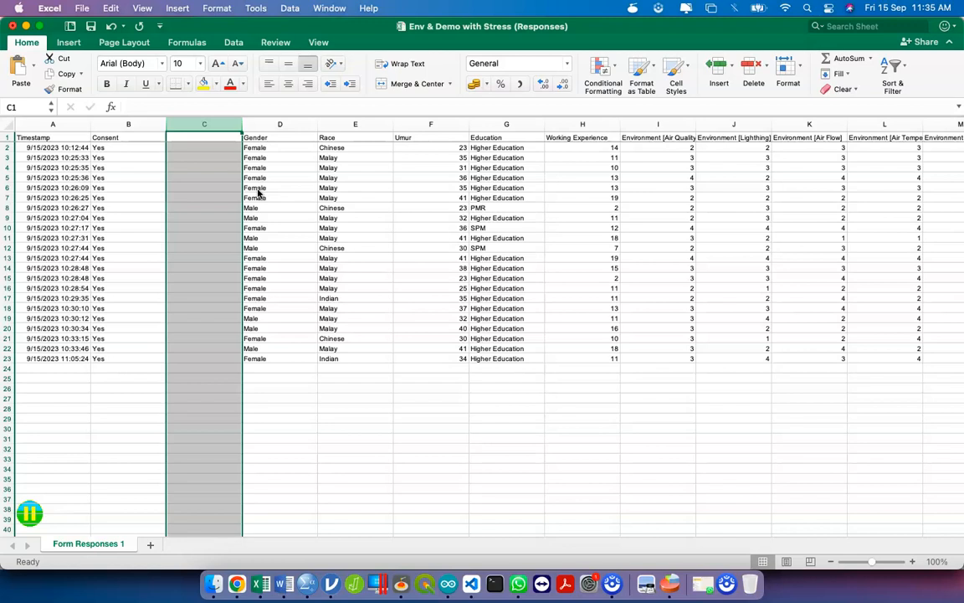
pyautogui.rightClick(202, 123)
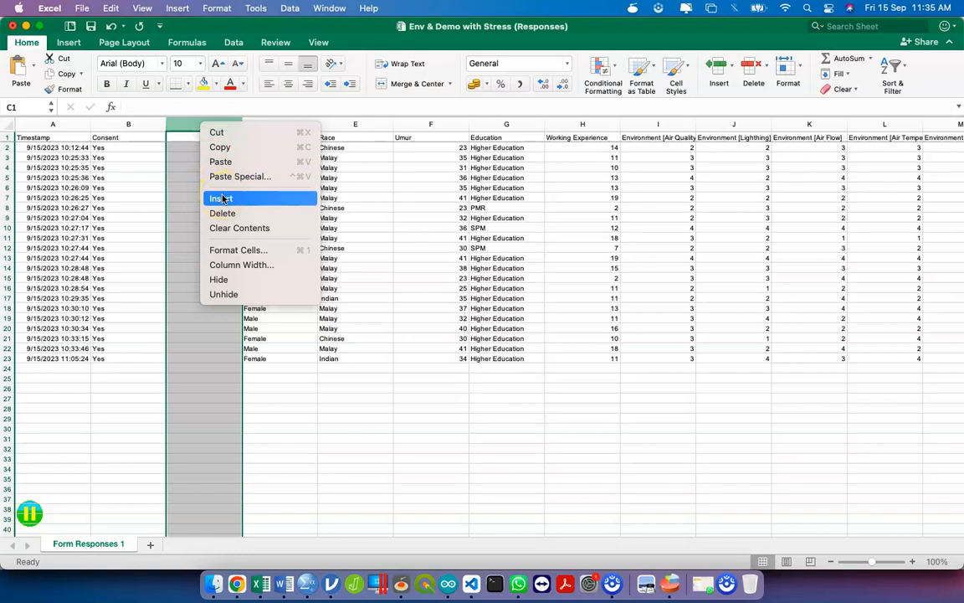
pyautogui.click(194, 154)
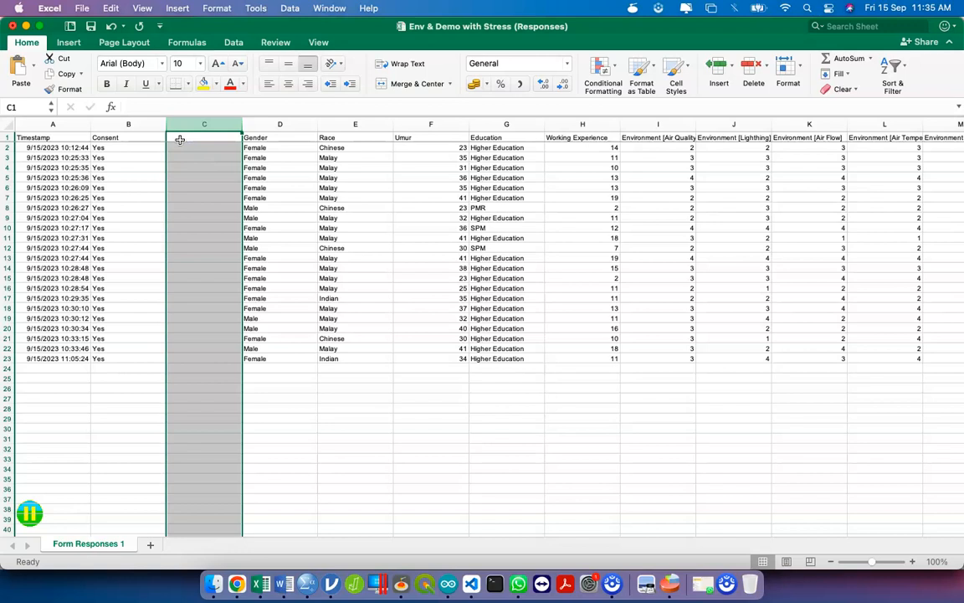
# - Enter the header id in C1 and the ids 1 and 2 in C2:C3
pyautogui.click(180, 140)
pyautogui.write('id')
pyautogui.press('Return')
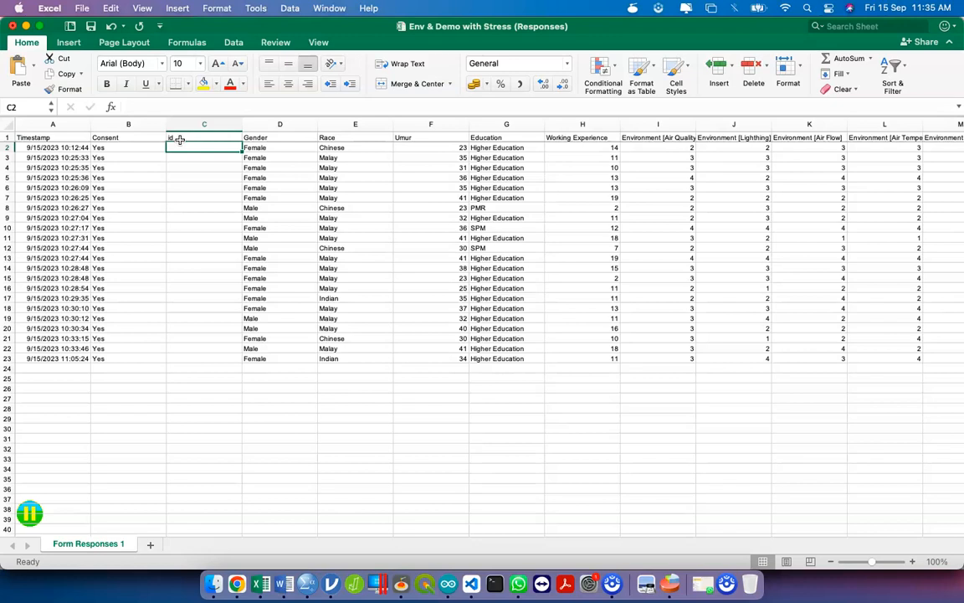
pyautogui.write('1')
pyautogui.press('Return')
pyautogui.write('2')
pyautogui.press('Return')
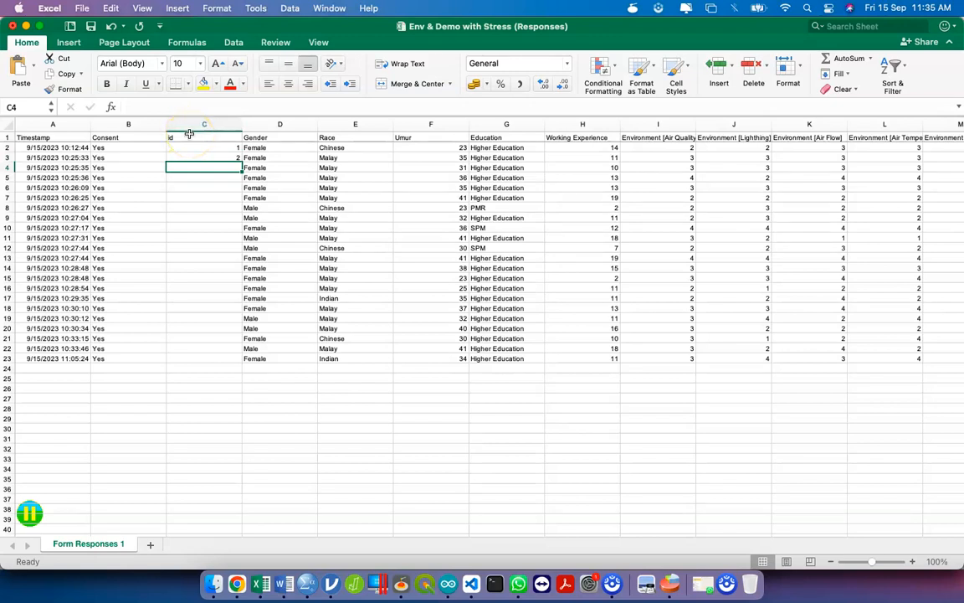
# - Select the id column and open Format Cells, then cancel without changes
pyautogui.click(191, 123)
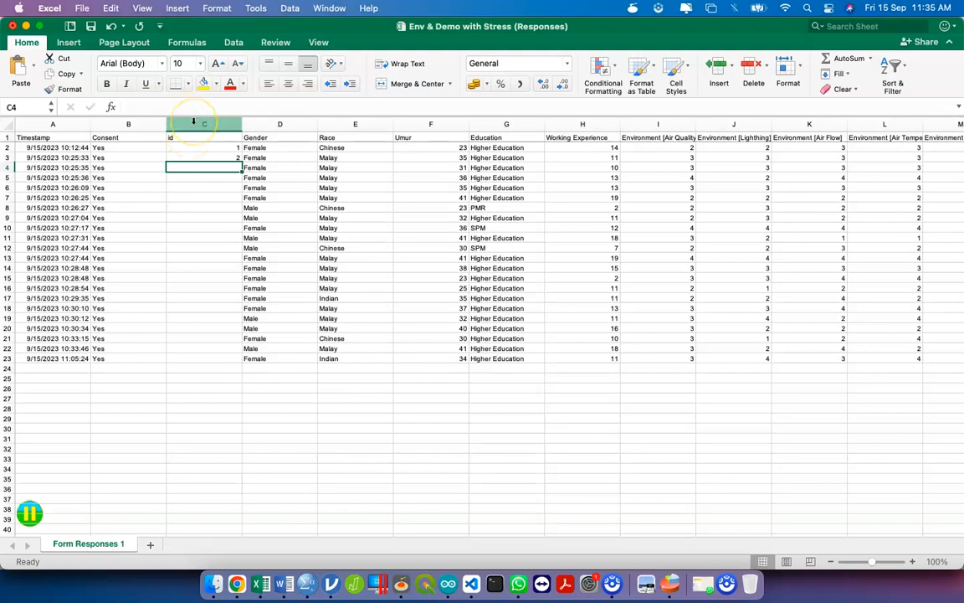
pyautogui.click(193, 122)
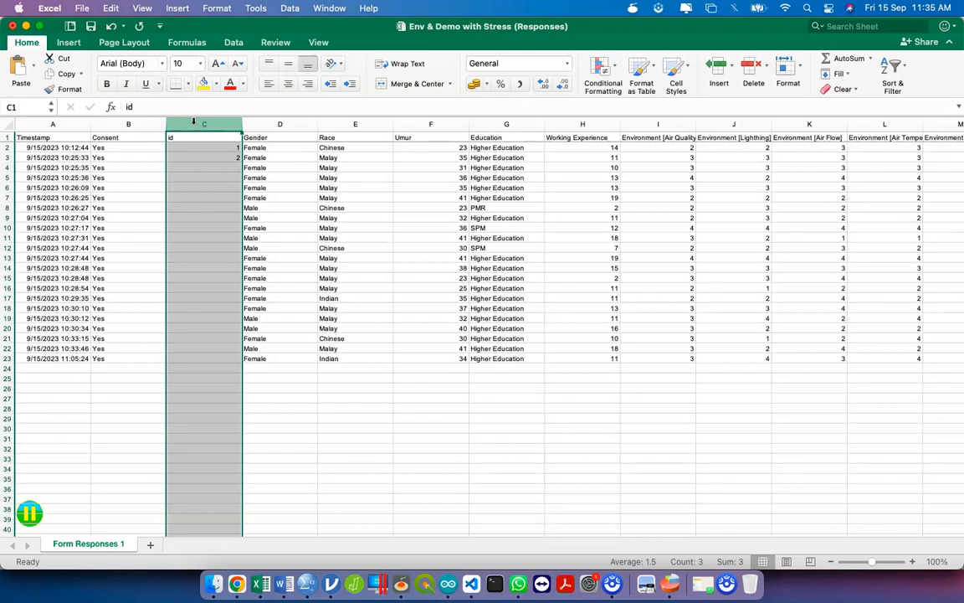
pyautogui.rightClick(193, 122)
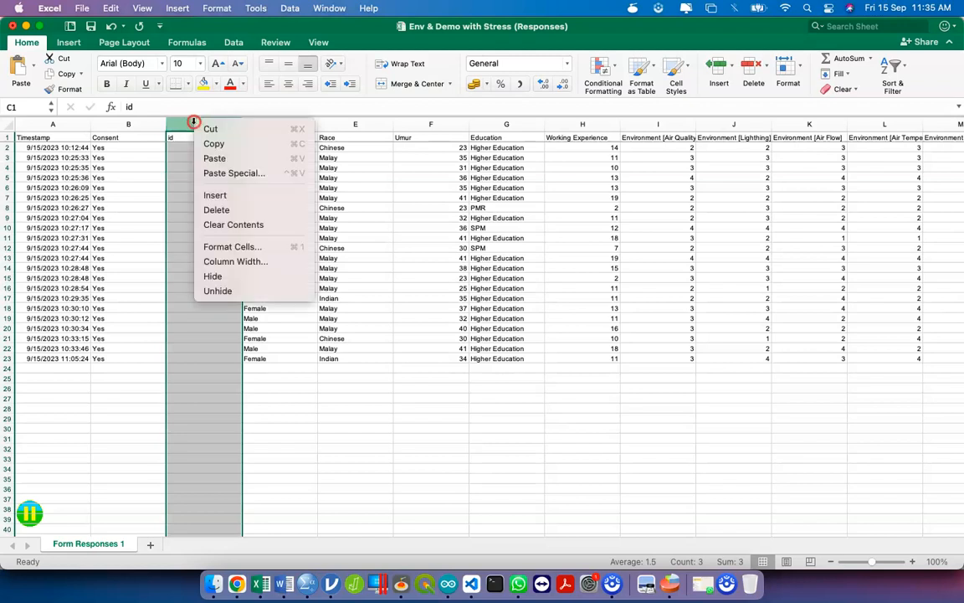
pyautogui.click(211, 245)
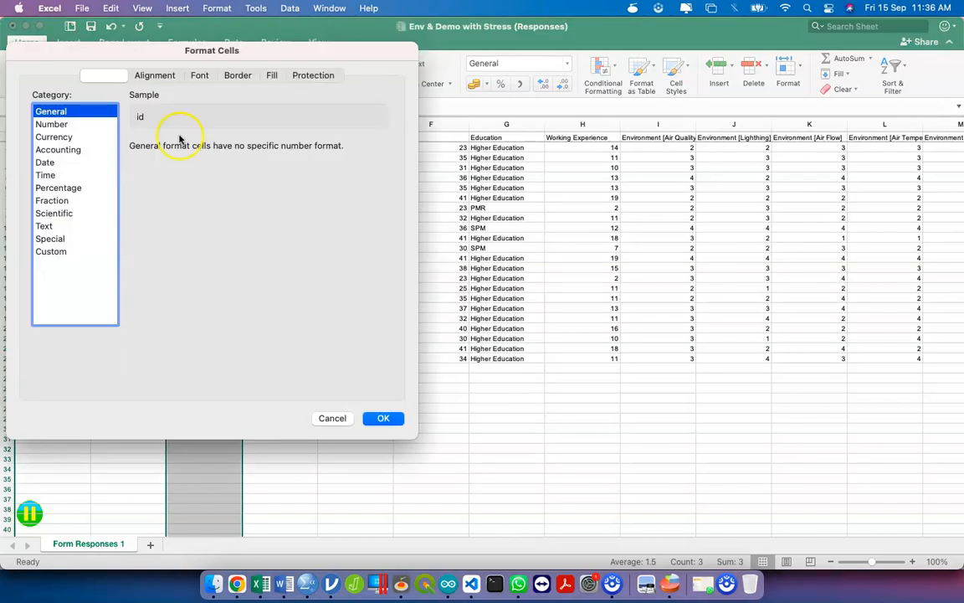
pyautogui.click(331, 419)
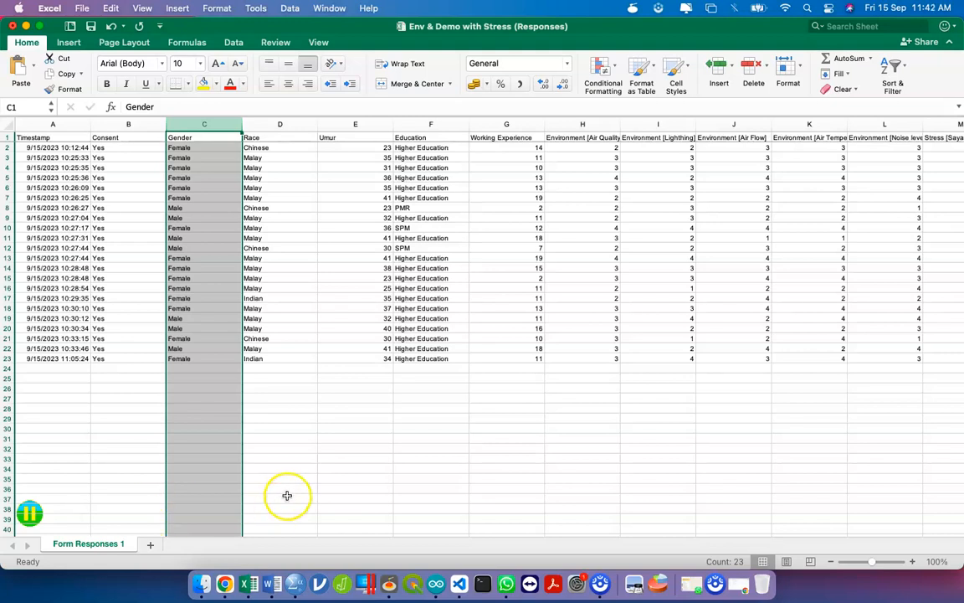
# - Insert a blank column before the Gender column
pyautogui.rightClick(200, 123)
pyautogui.click(186, 122)
pyautogui.rightClick(186, 122)
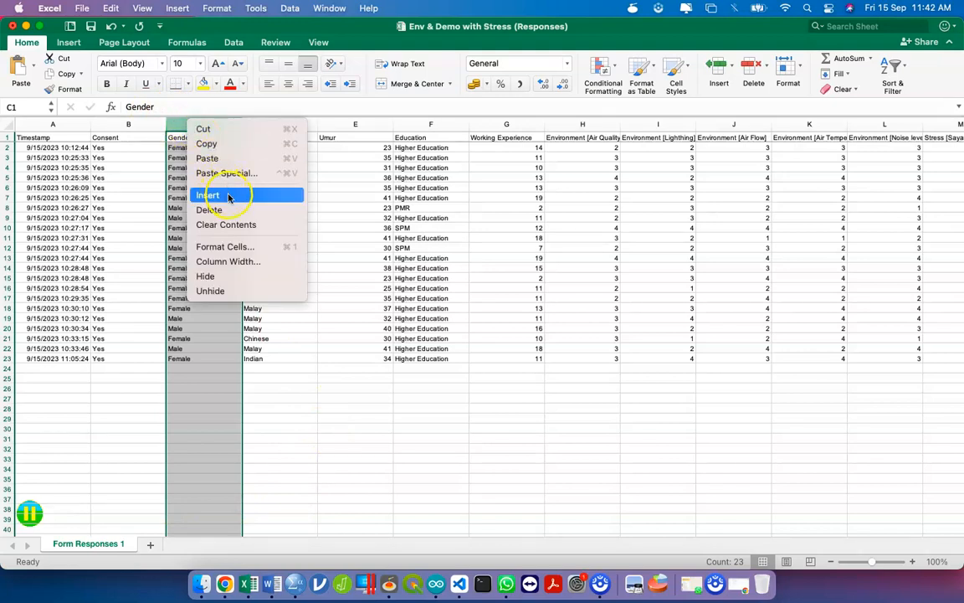
pyautogui.click(229, 196)
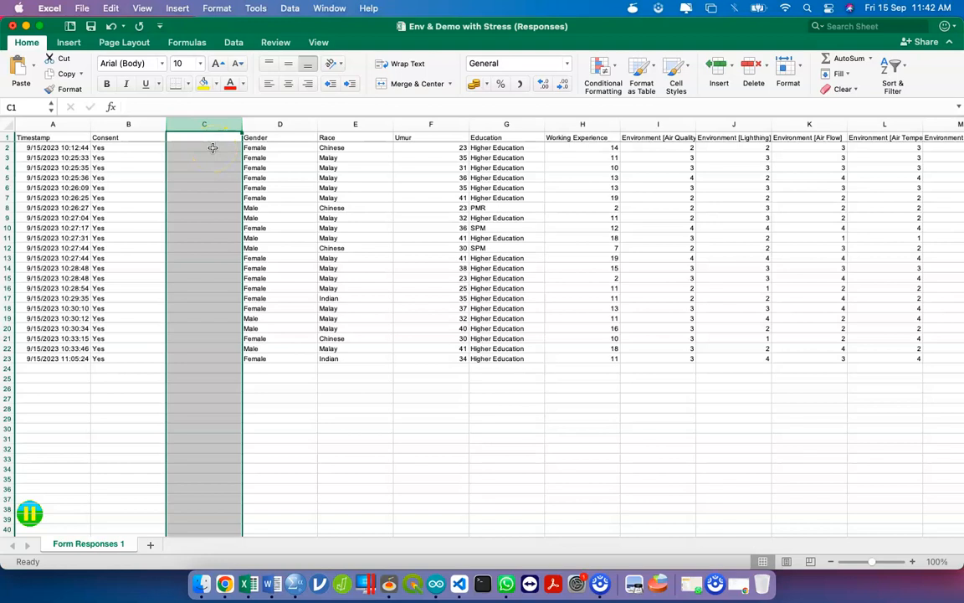
# - Format the new column with the Number category
pyautogui.rightClick(212, 150)
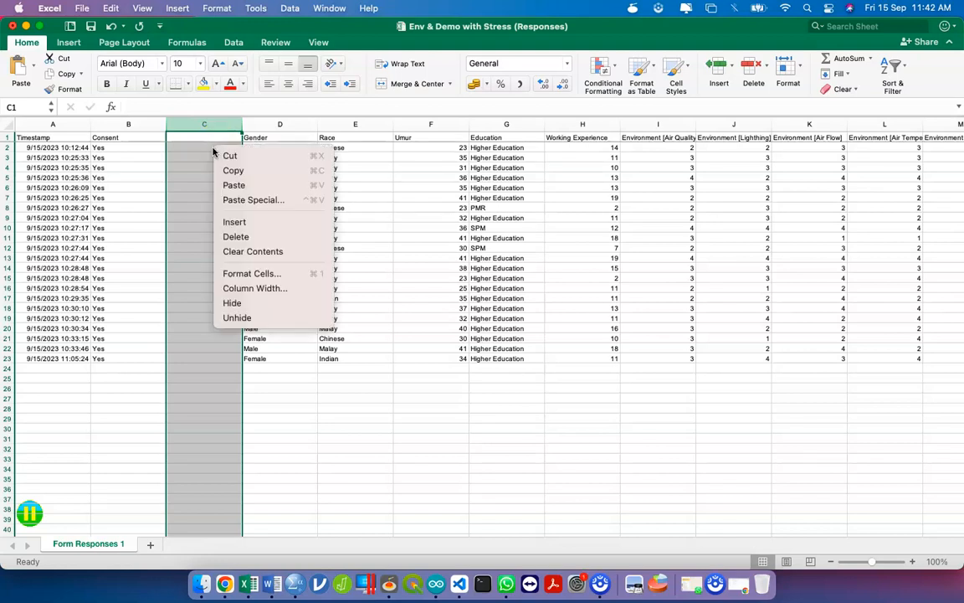
pyautogui.click(264, 273)
pyautogui.click(113, 144)
pyautogui.click(147, 152)
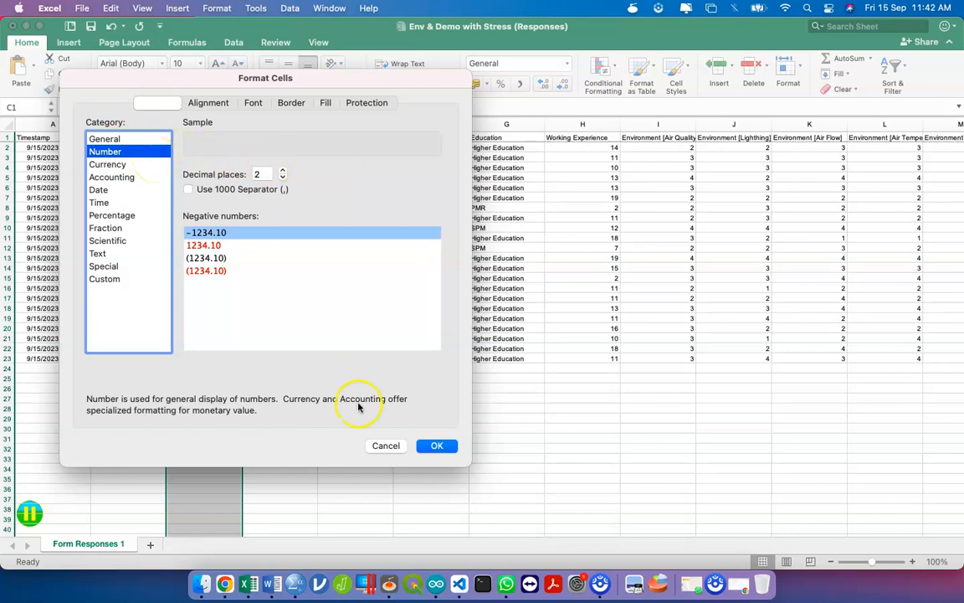
pyautogui.click(434, 445)
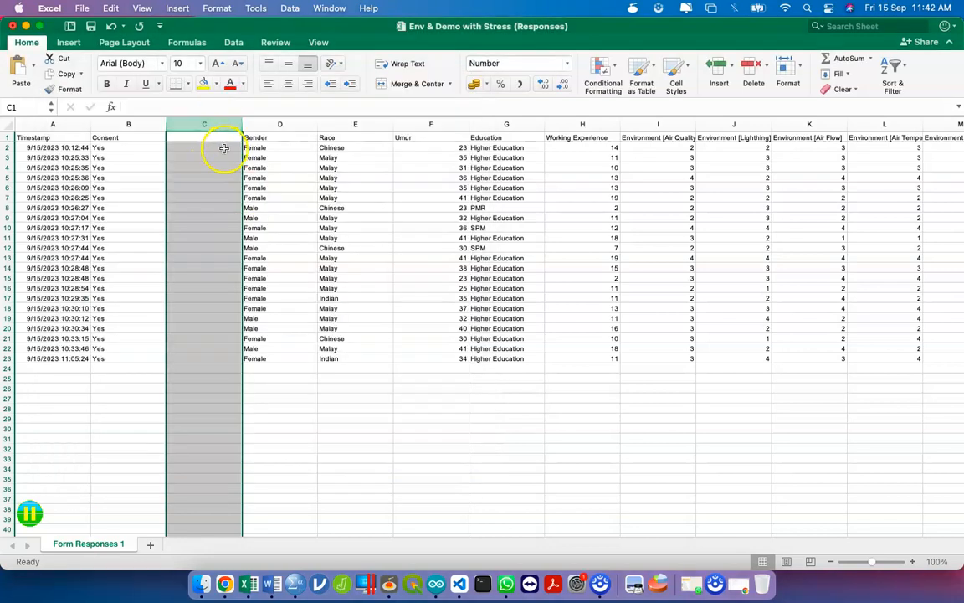
# - Type the heading id in C1 and ids 1 and 2 below, then select C2:C3
pyautogui.click(222, 148)
pyautogui.click(221, 137)
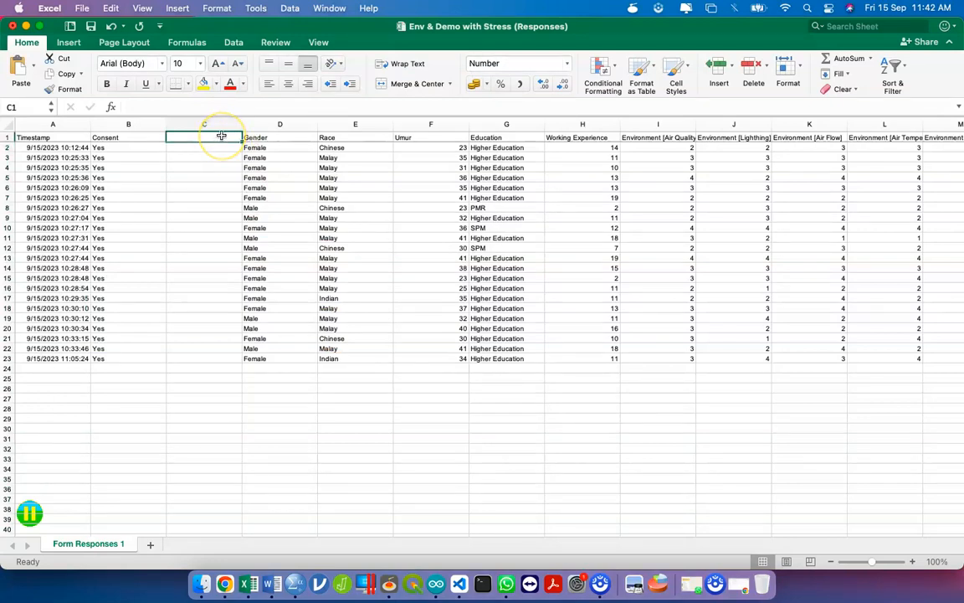
pyautogui.write('id')
pyautogui.press('Return')
pyautogui.write('1')
pyautogui.press('Return')
pyautogui.write('2')
pyautogui.press('Return')
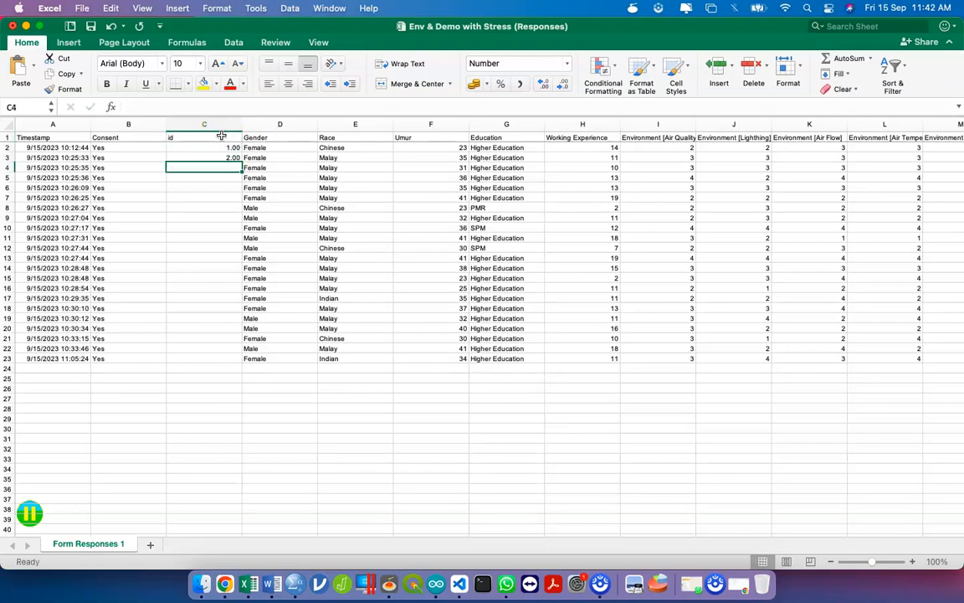
pyautogui.moveTo(226, 148); pyautogui.dragTo(235, 157)
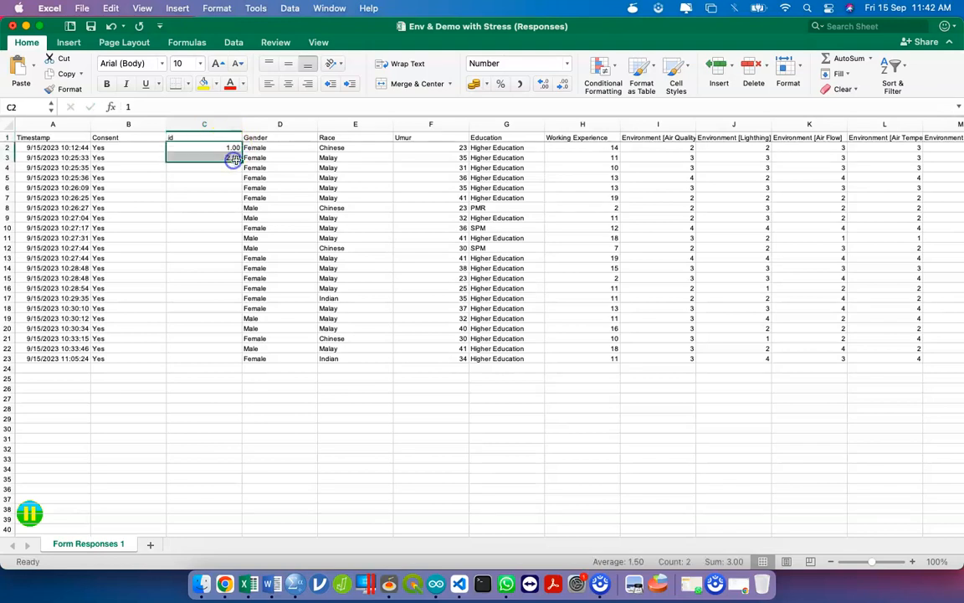
pyautogui.scroll(5, 241, 158)
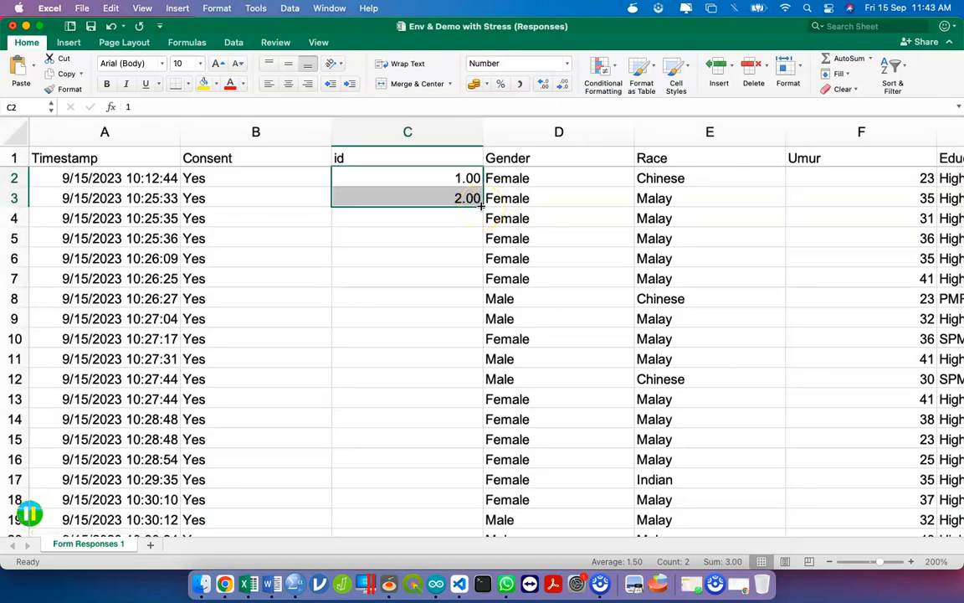
# - Auto-fill the ids down to the last response with the fill handle
pyautogui.doubleClick(482, 206)
pyautogui.scroll(-5, 482, 206)
pyautogui.scroll(3, 481, 206)
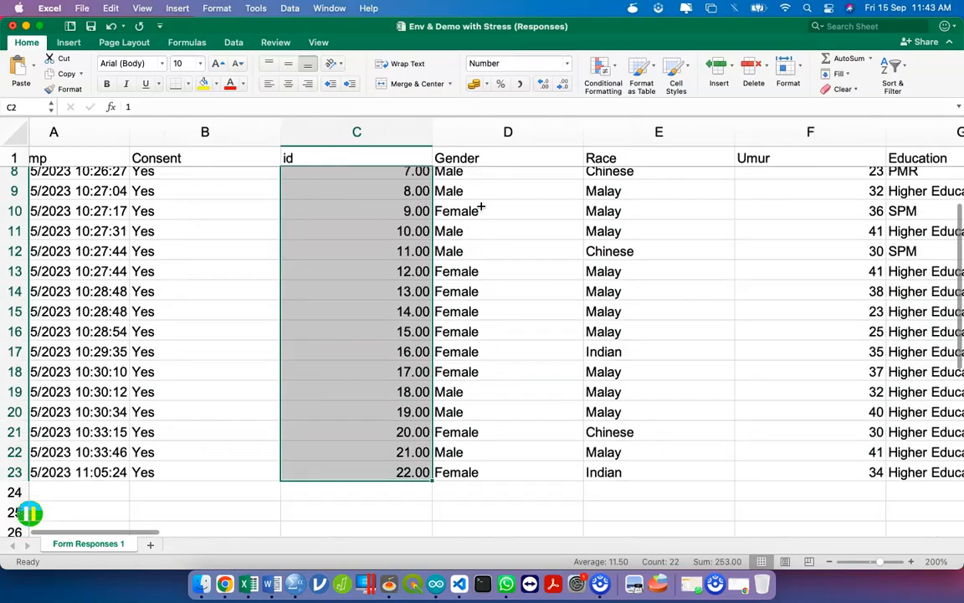
pyautogui.scroll(3, 481, 207)
pyautogui.hscroll(2, 481, 207)
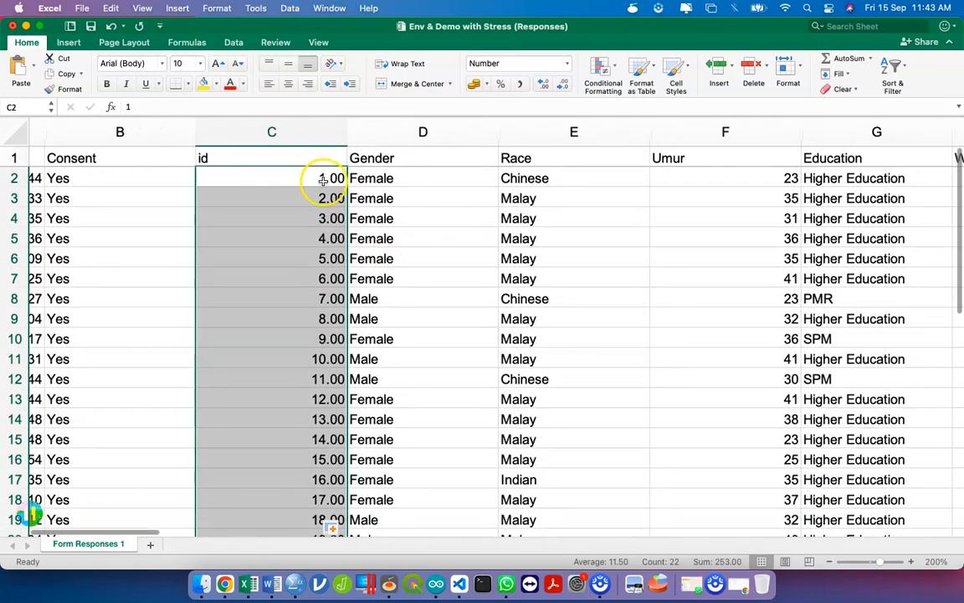
# - Re-enter ids 1 and 2 in C2:C3 and reselect the two starting ids
pyautogui.click(323, 181)
pyautogui.press('Return')
pyautogui.write('1')
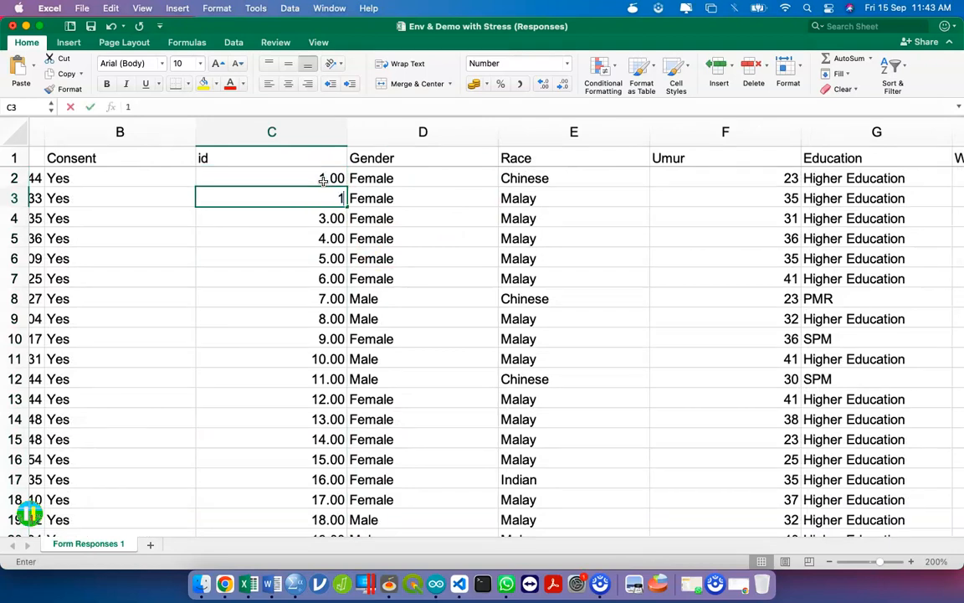
pyautogui.click(323, 181)
pyautogui.press('Return')
pyautogui.write('2')
pyautogui.press('Return')
pyautogui.moveTo(323, 181); pyautogui.dragTo(325, 199)
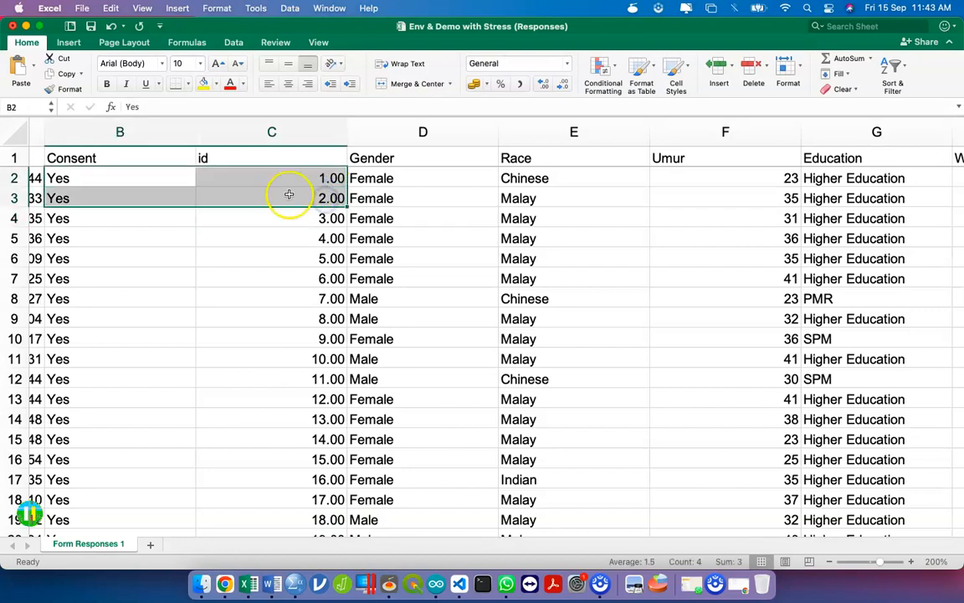
pyautogui.click(286, 193)
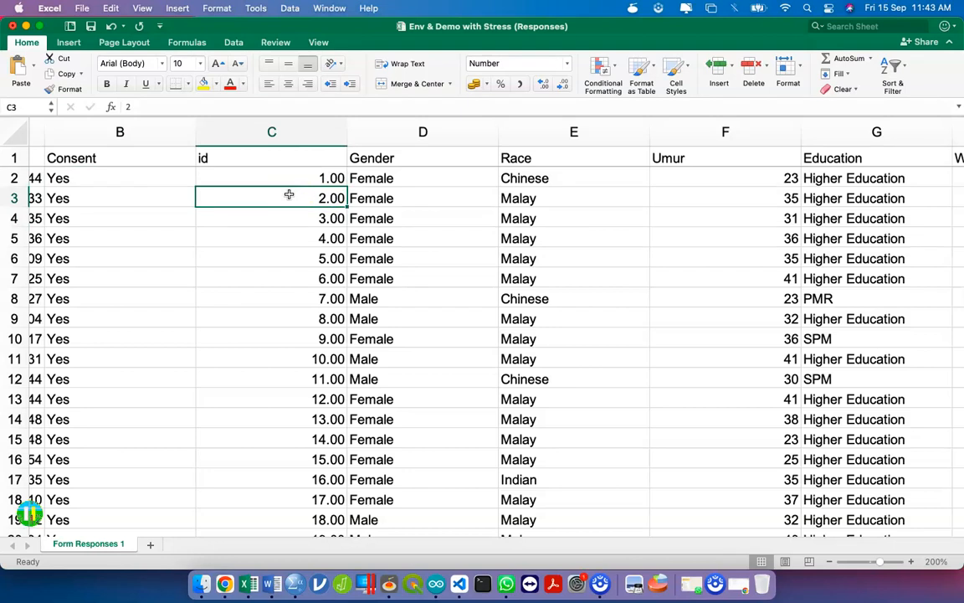
pyautogui.moveTo(308, 176); pyautogui.dragTo(326, 201)
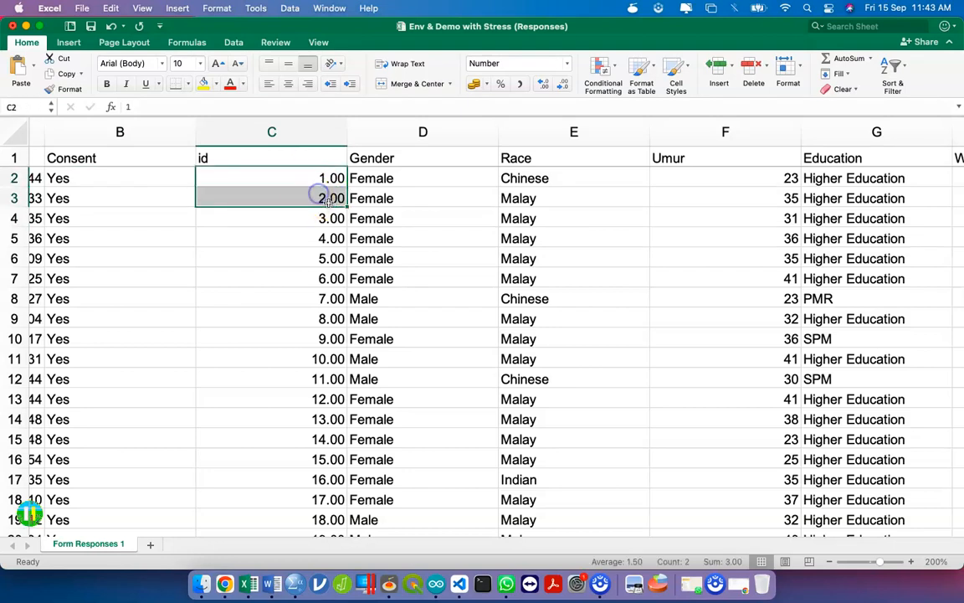
pyautogui.scroll(-5, 328, 202)
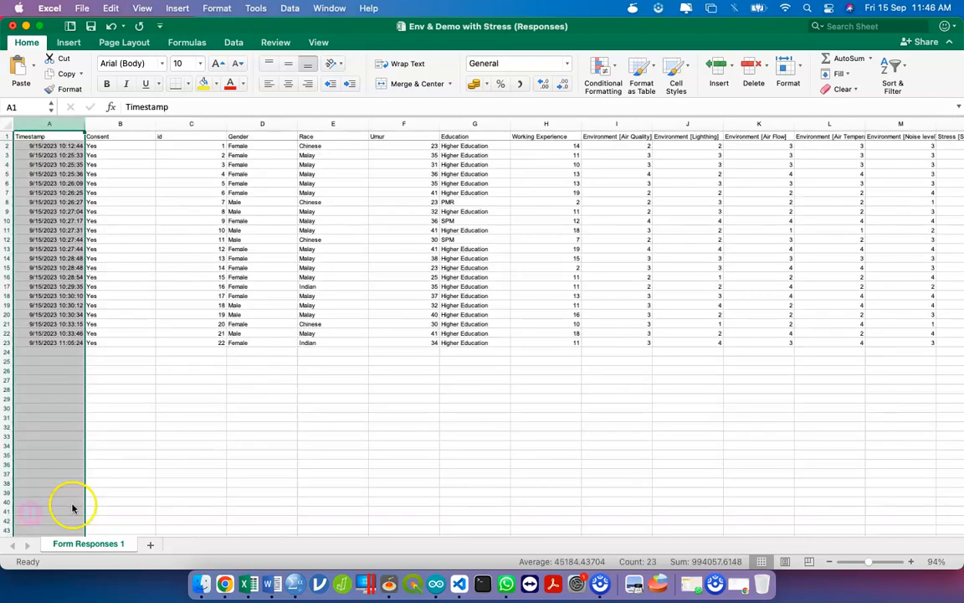
pyautogui.keyDown('super'); pyautogui.click(250, 126); pyautogui.keyUp('super')
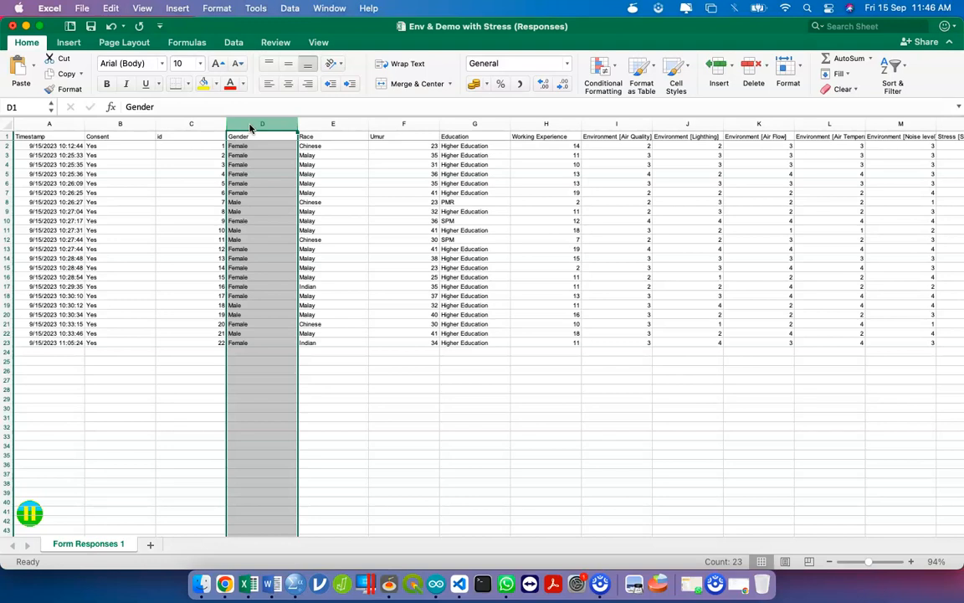
# - Select the whole Gender column D
pyautogui.click(258, 172)
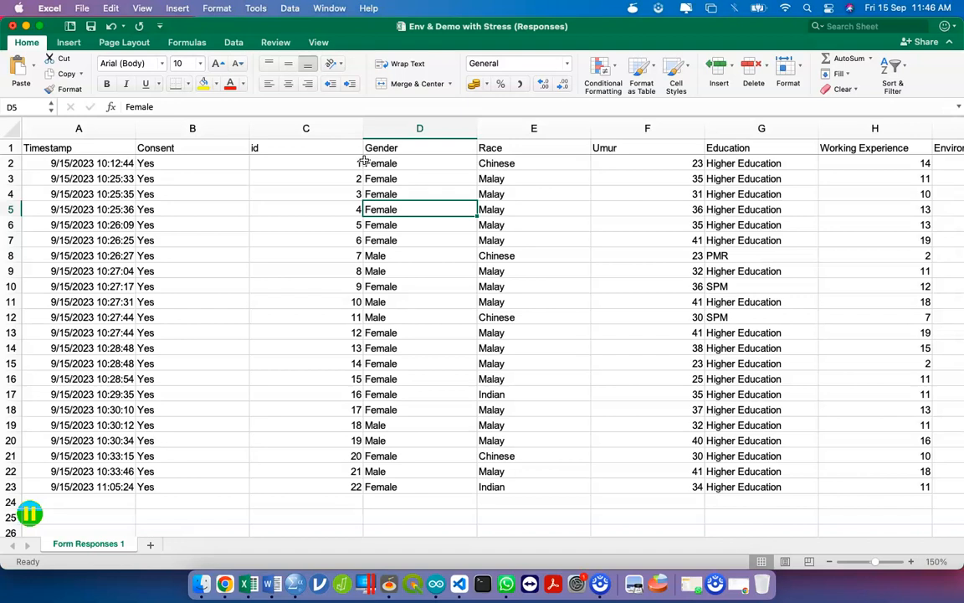
pyautogui.click(405, 128)
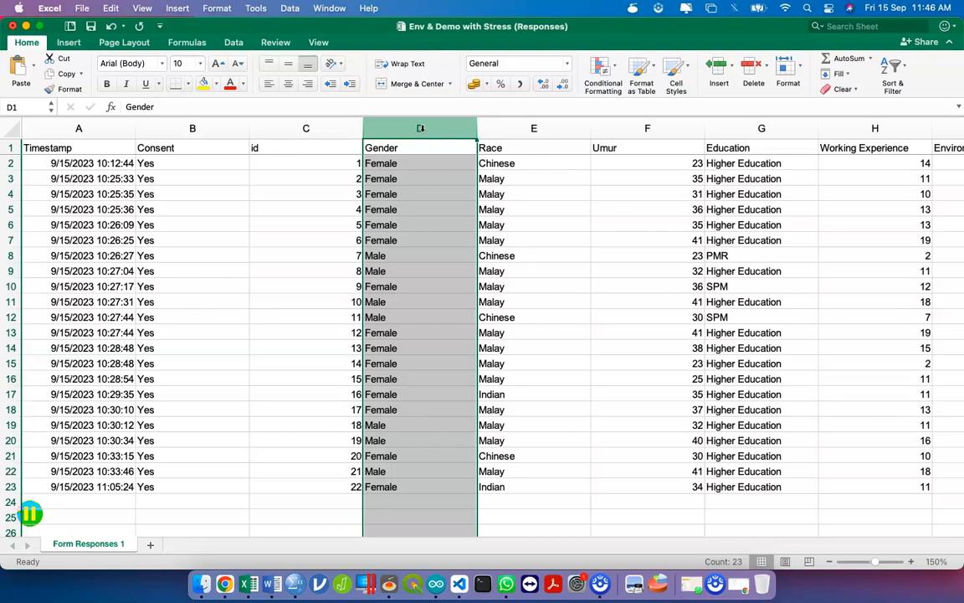
# - Replace all 'female' with 2 in Gender (15 replacements)
pyautogui.hotkey('ctrl', 'h')
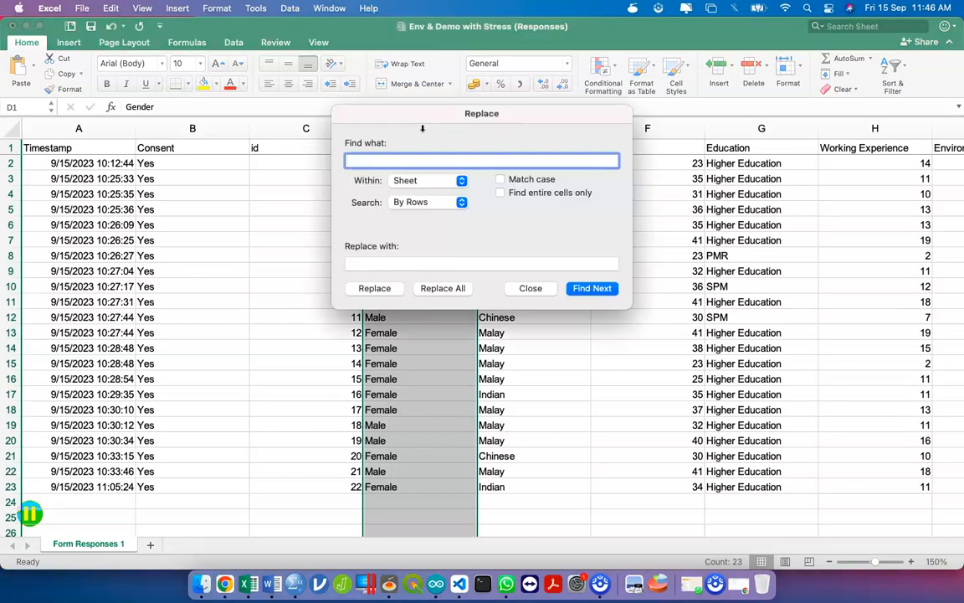
pyautogui.moveTo(457, 118); pyautogui.dragTo(674, 118)
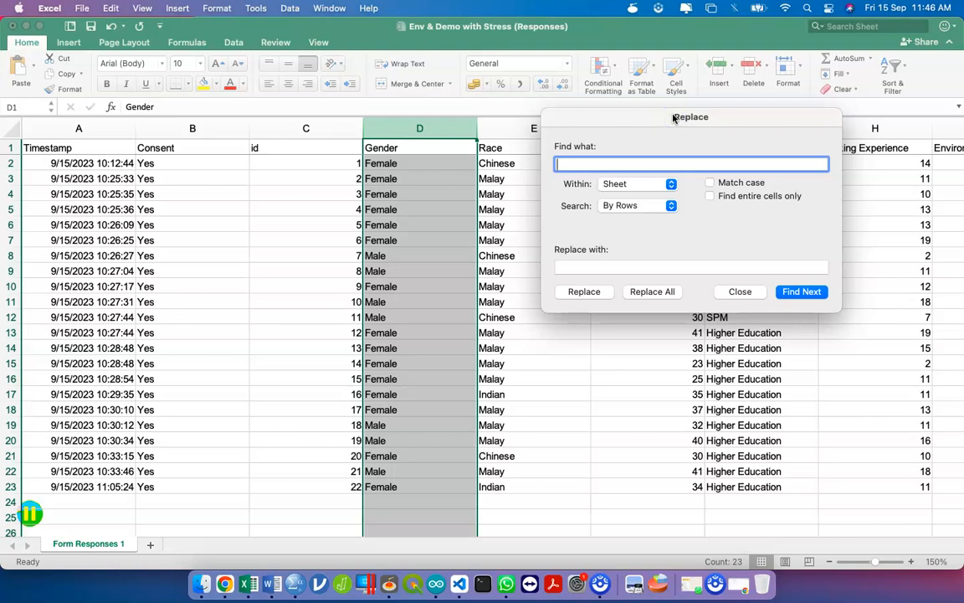
pyautogui.click(570, 165)
pyautogui.write('female')
pyautogui.click(602, 268)
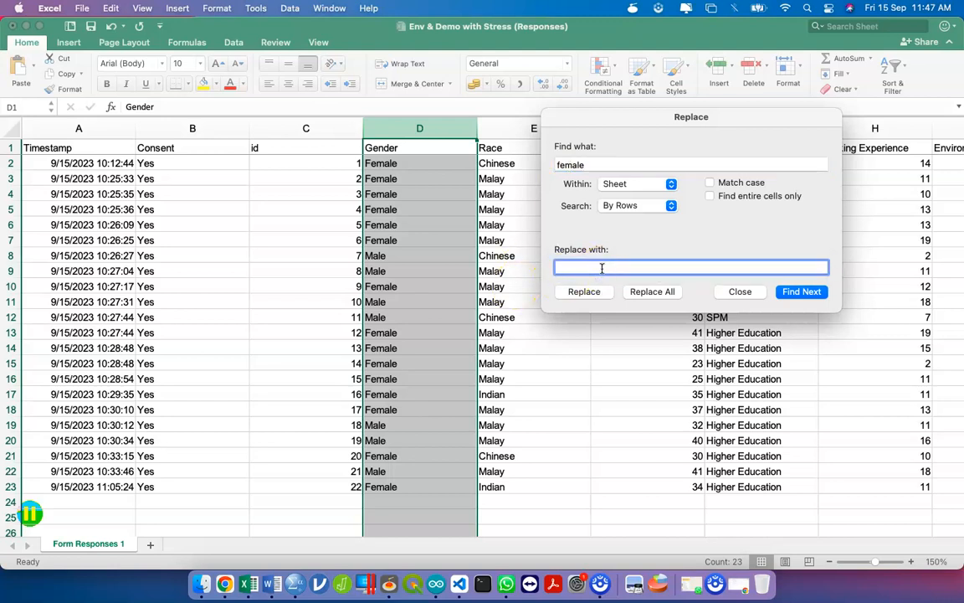
pyautogui.write('2')
pyautogui.click(651, 294)
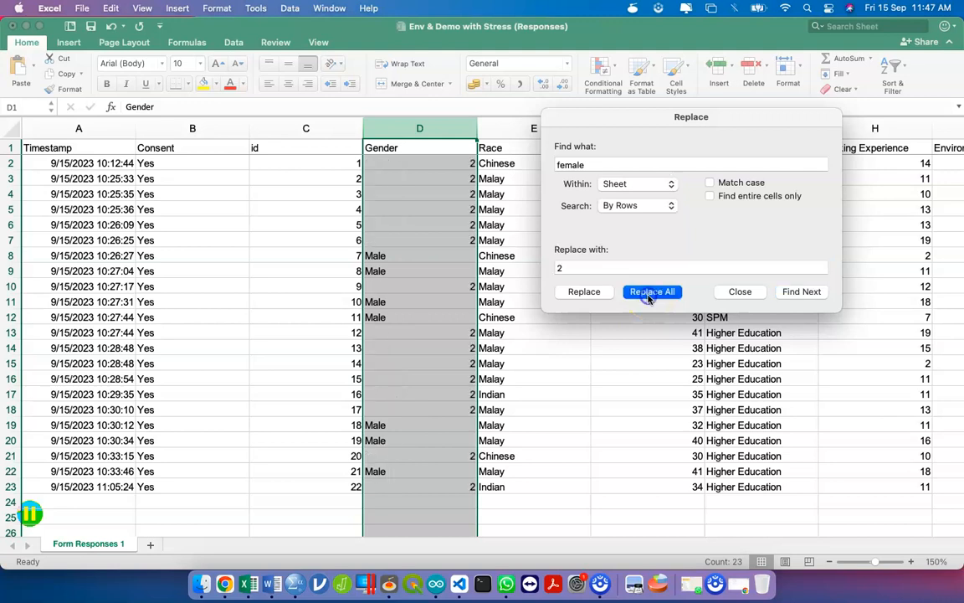
pyautogui.click(719, 276)
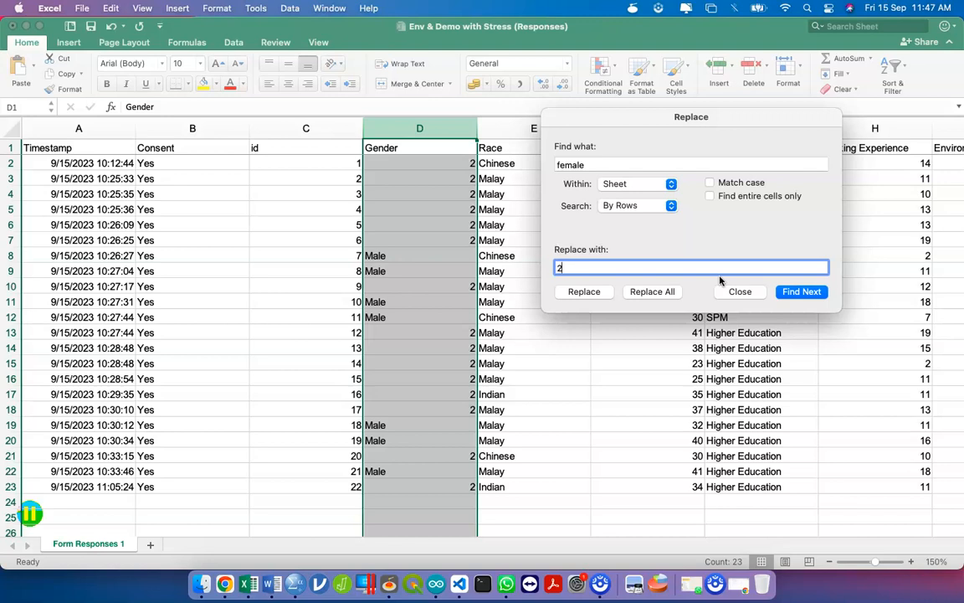
# - Replace all 'male' with 1, then close Find and Replace
pyautogui.click(584, 163)
pyautogui.doubleClick(584, 162)
pyautogui.write('male')
pyautogui.doubleClick(576, 267)
pyautogui.write('1')
pyautogui.click(652, 290)
pyautogui.click(676, 269)
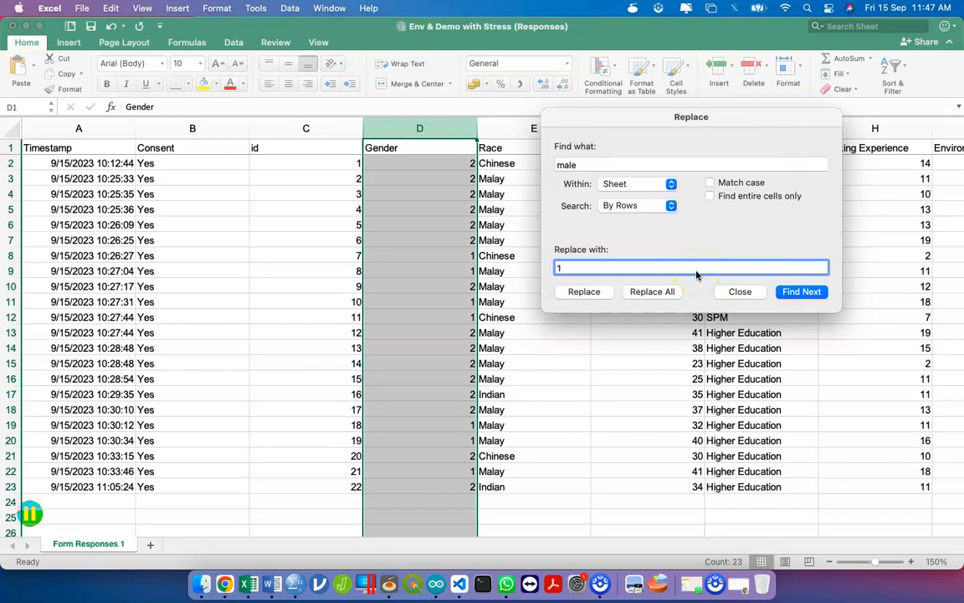
pyautogui.click(739, 292)
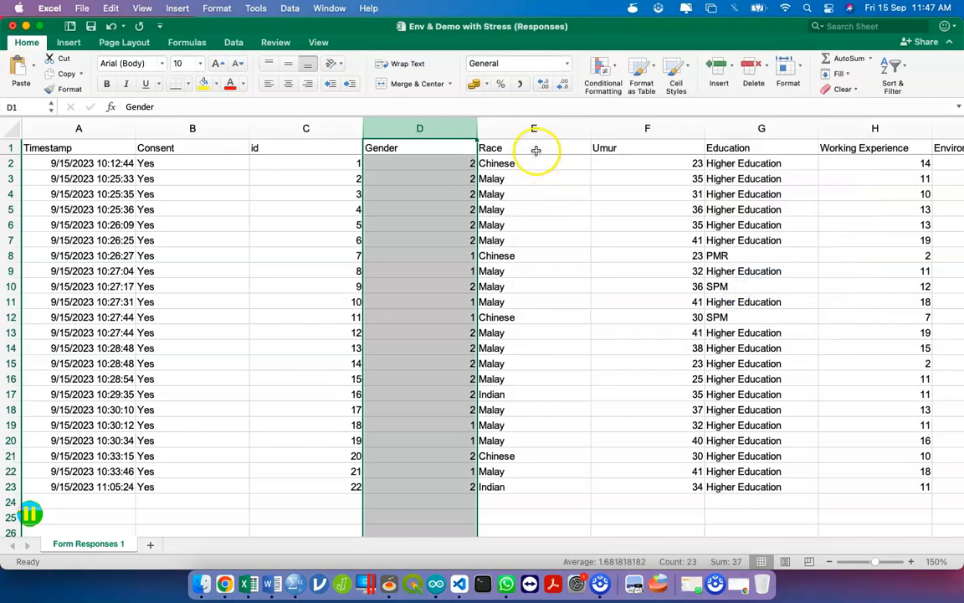
pyautogui.click(537, 150)
pyautogui.click(727, 147)
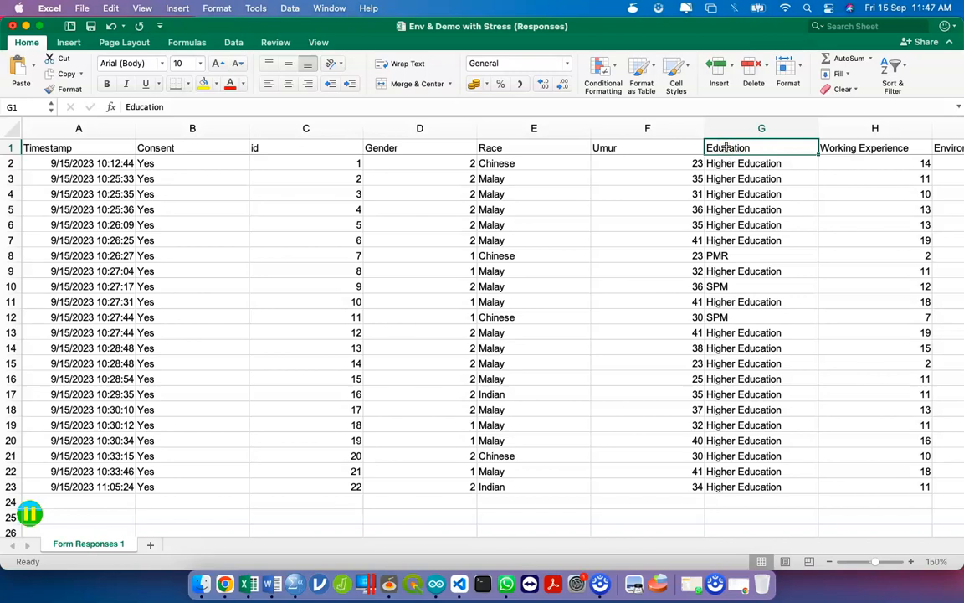
# - Select header row 1 and switch on Sort & Filter > Filter
pyautogui.click(499, 132)
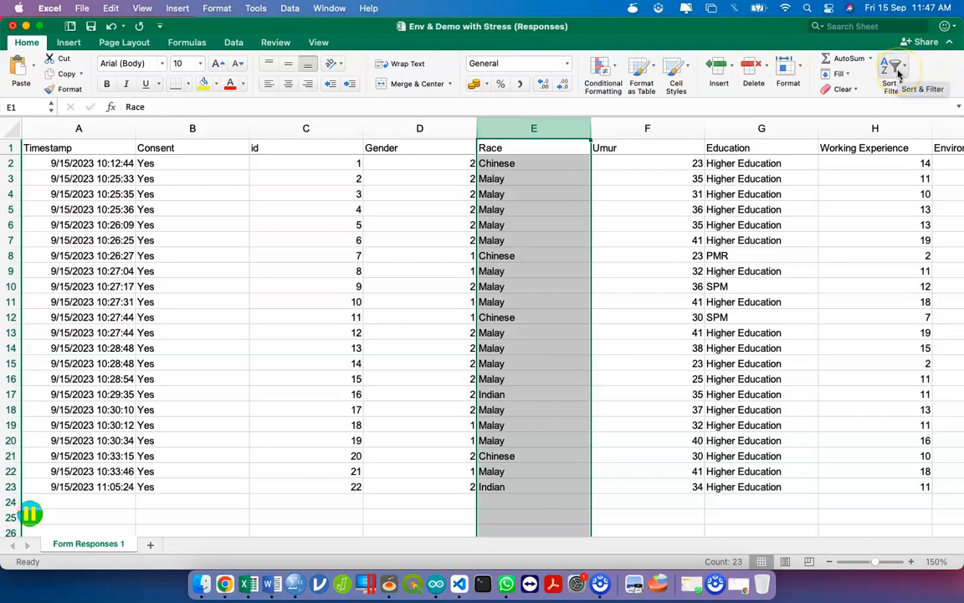
pyautogui.click(553, 148)
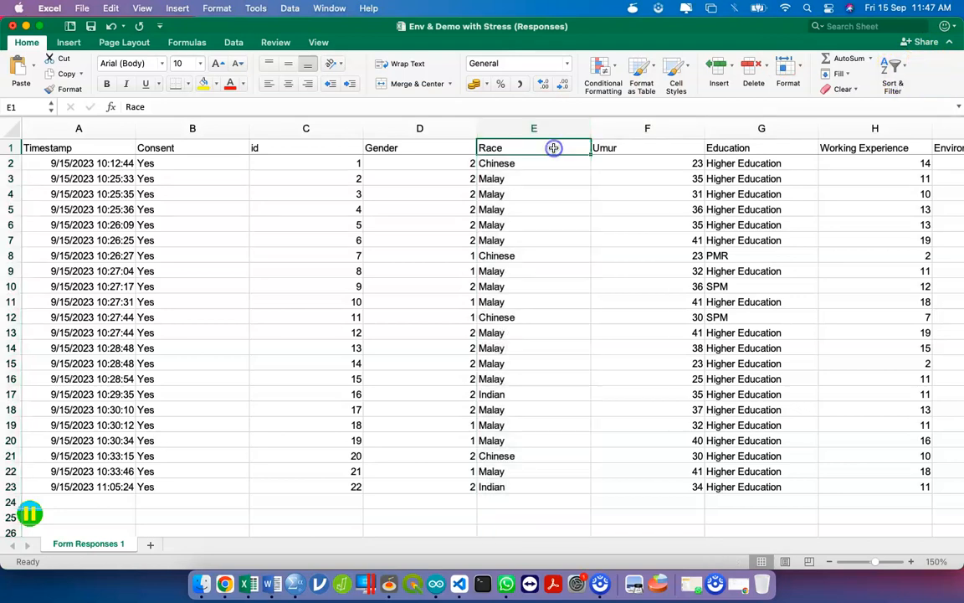
pyautogui.click(7, 147)
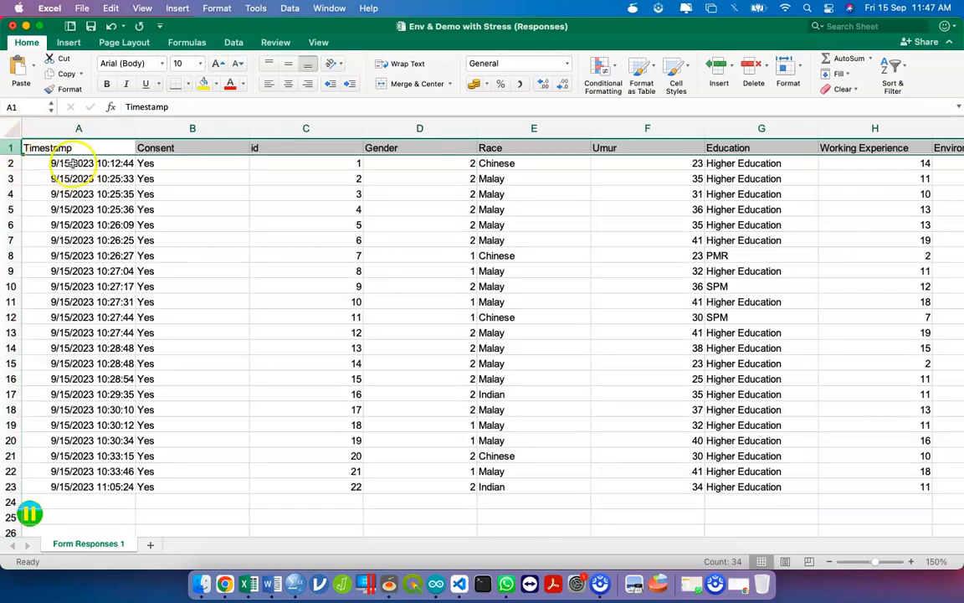
pyautogui.click(893, 72)
pyautogui.click(894, 149)
# - Open the Race column's filter choices
pyautogui.hscroll(15, 886, 155)
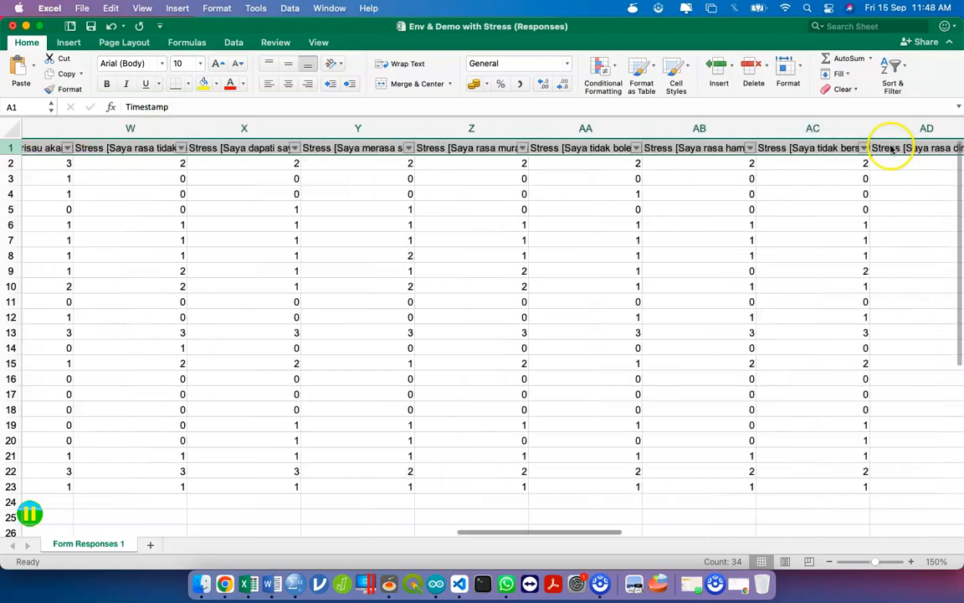
pyautogui.hscroll(-12, 448, 166)
pyautogui.hscroll(-10, 379, 186)
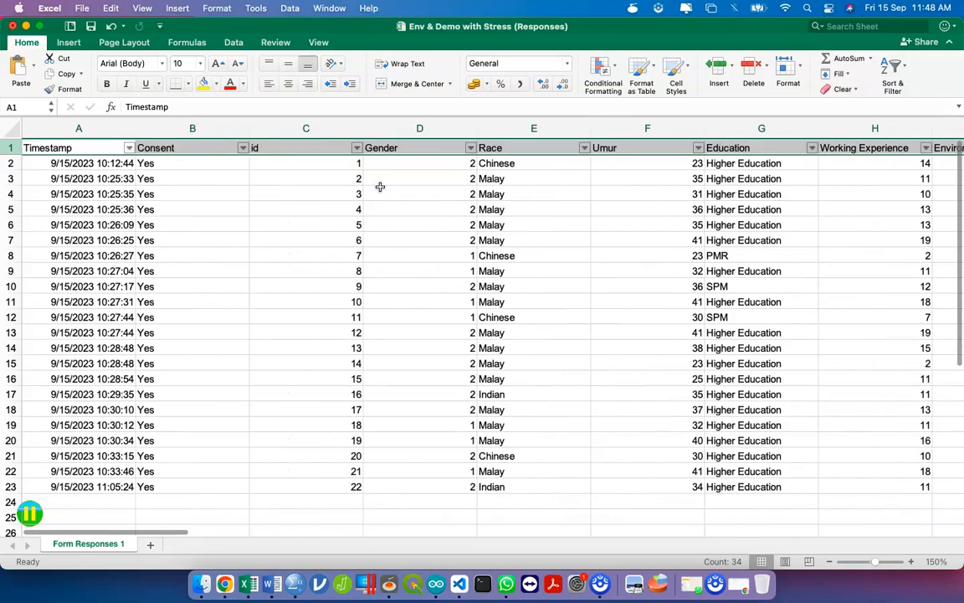
pyautogui.click(585, 148)
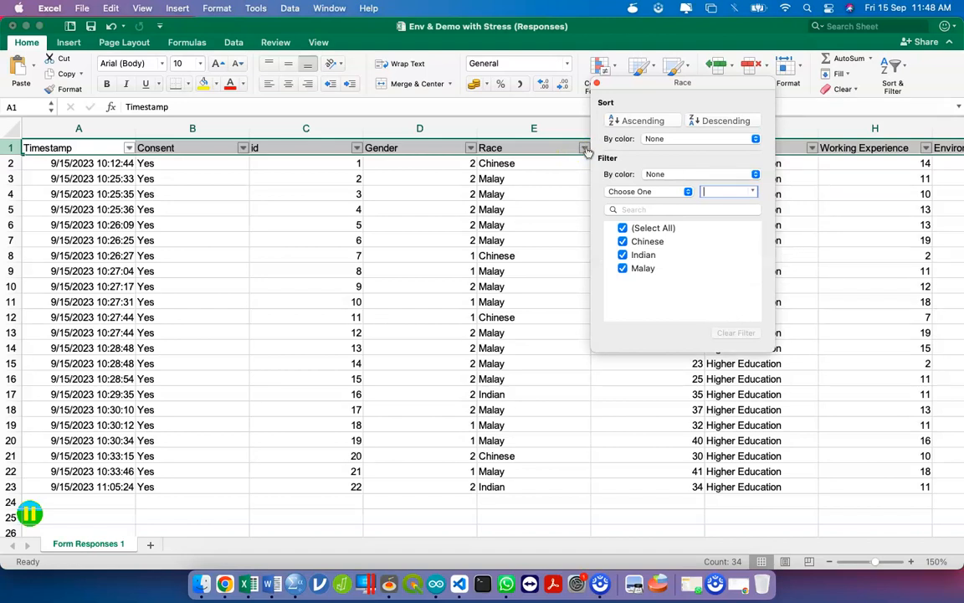
# - Filter Race to Malay and replace every visible Malay entry with 1
pyautogui.click(624, 229)
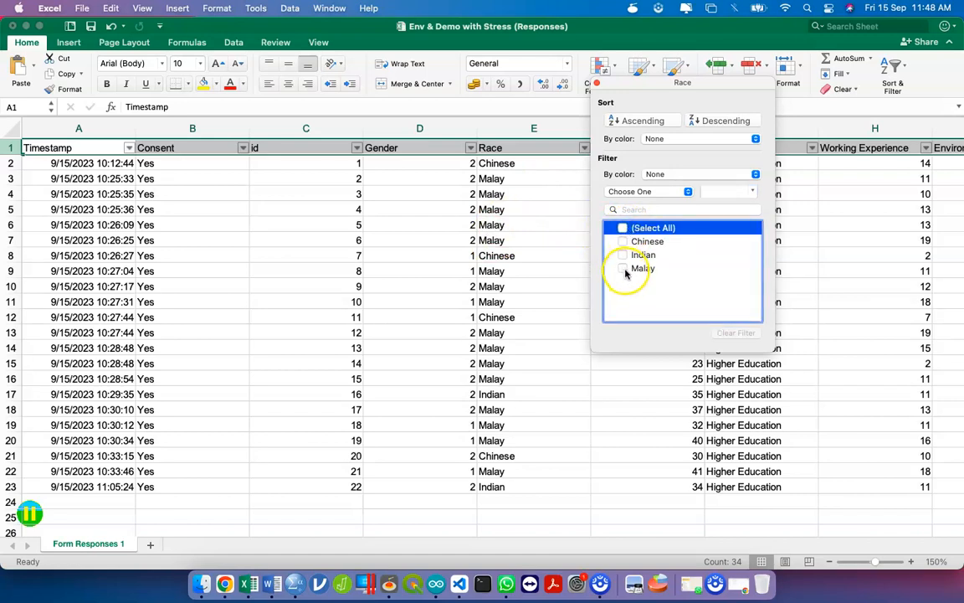
pyautogui.click(624, 269)
pyautogui.click(508, 162)
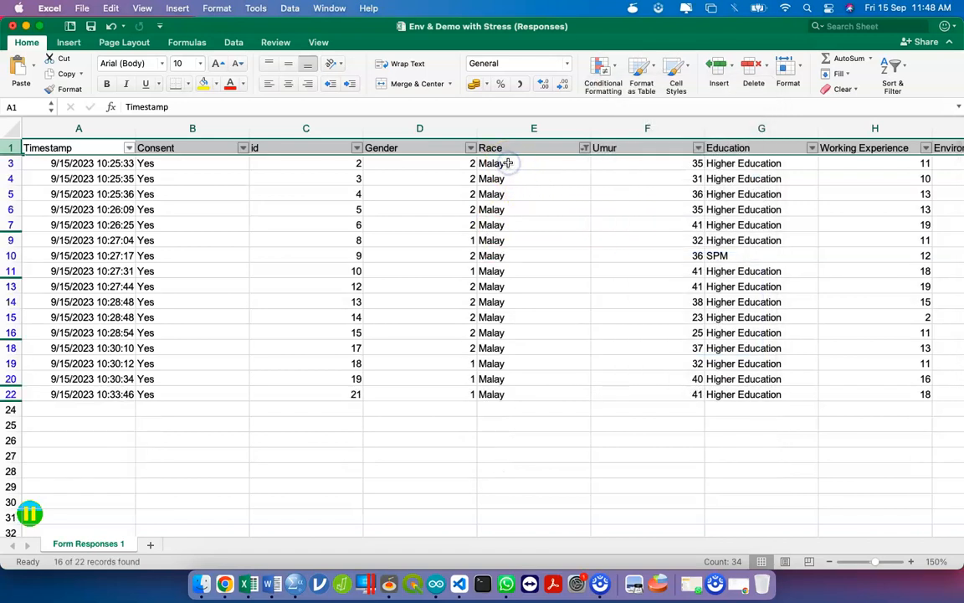
pyautogui.click(508, 163)
pyautogui.write('1')
pyautogui.press('Return')
pyautogui.click(523, 163)
pyautogui.press('super+c')
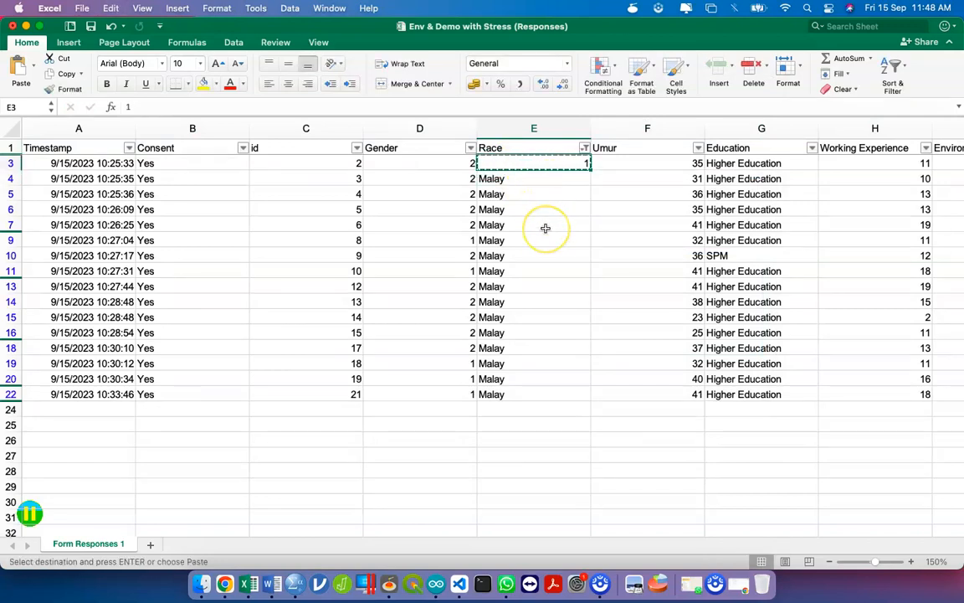
pyautogui.press('super+shift+Down')
pyautogui.press('super+v')
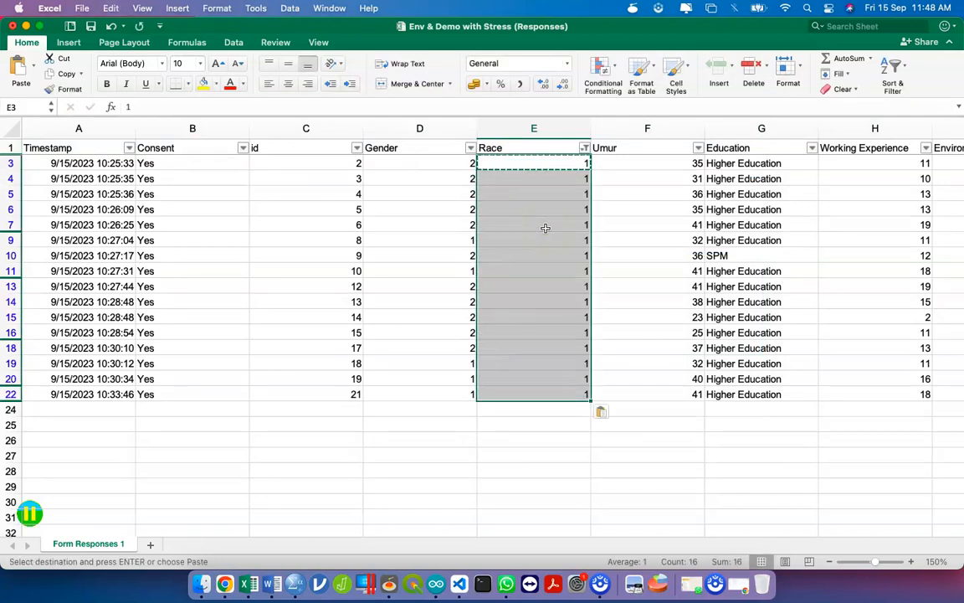
# - Filter Race to Chinese and replace every visible Chinese entry with 2
pyautogui.click(583, 151)
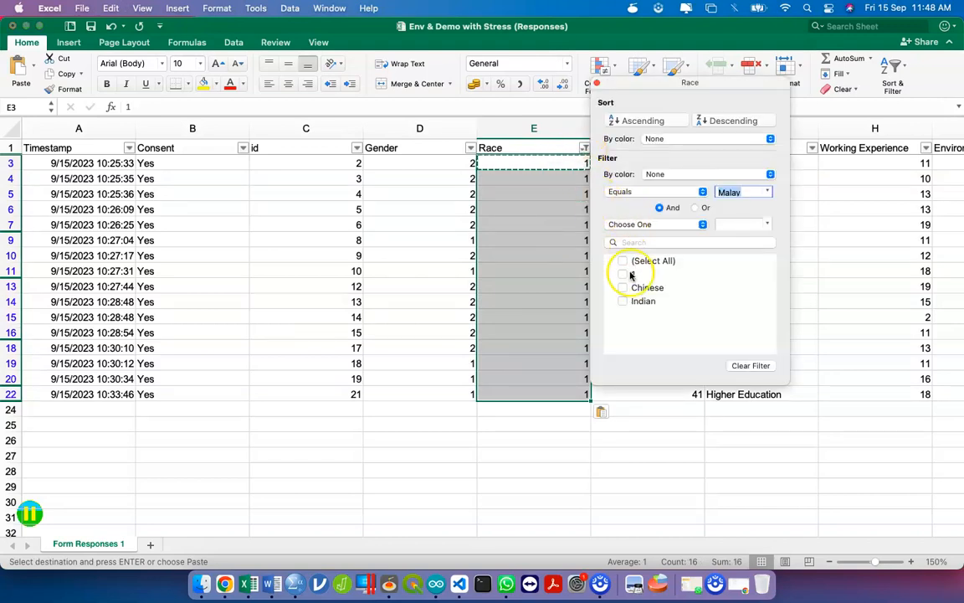
pyautogui.click(624, 292)
pyautogui.click(545, 172)
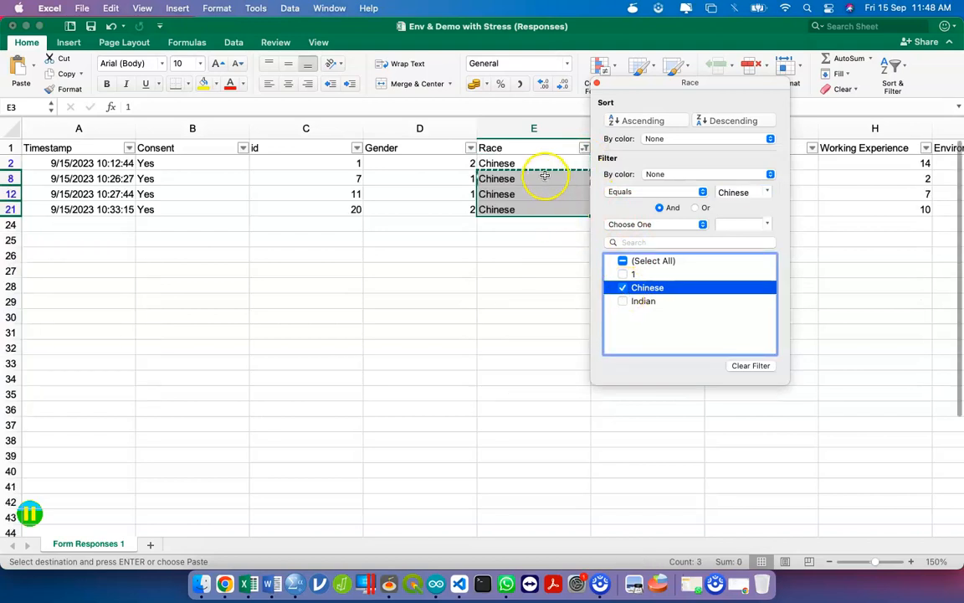
pyautogui.click(536, 163)
pyautogui.write('2')
pyautogui.press('Return')
pyautogui.click(536, 163)
pyautogui.press('super+c')
pyautogui.hotkey('shift', 'Down')
pyautogui.hotkey('shift', 'Down')
pyautogui.hotkey('shift', 'Down')
pyautogui.press('super+v')
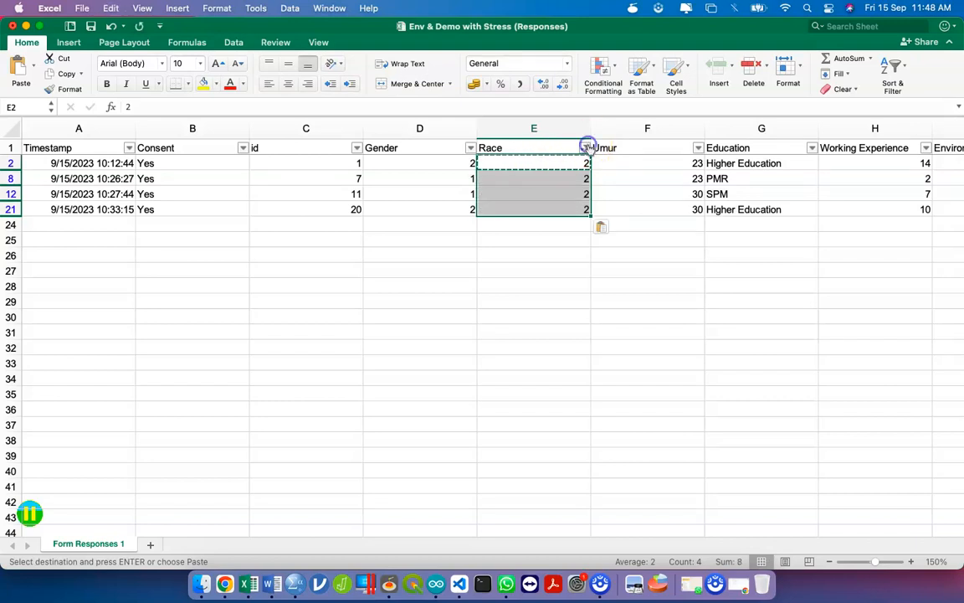
# - Recode the Indian rows (E17, E23) to 3, then show all Race values again
pyautogui.click(589, 147)
pyautogui.click(623, 300)
pyautogui.click(529, 163)
pyautogui.write('3')
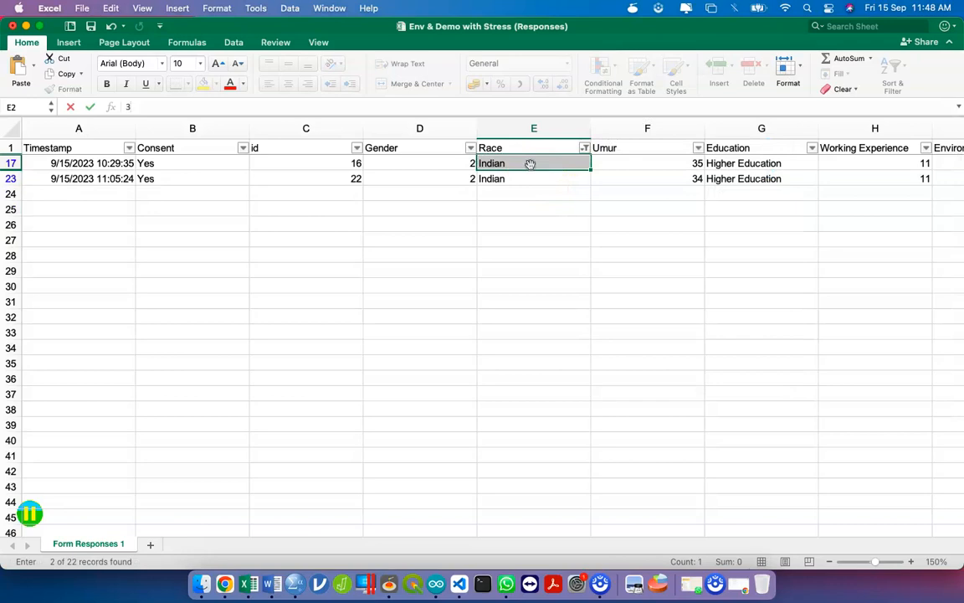
pyautogui.press('Return')
pyautogui.write('3')
pyautogui.press('Return')
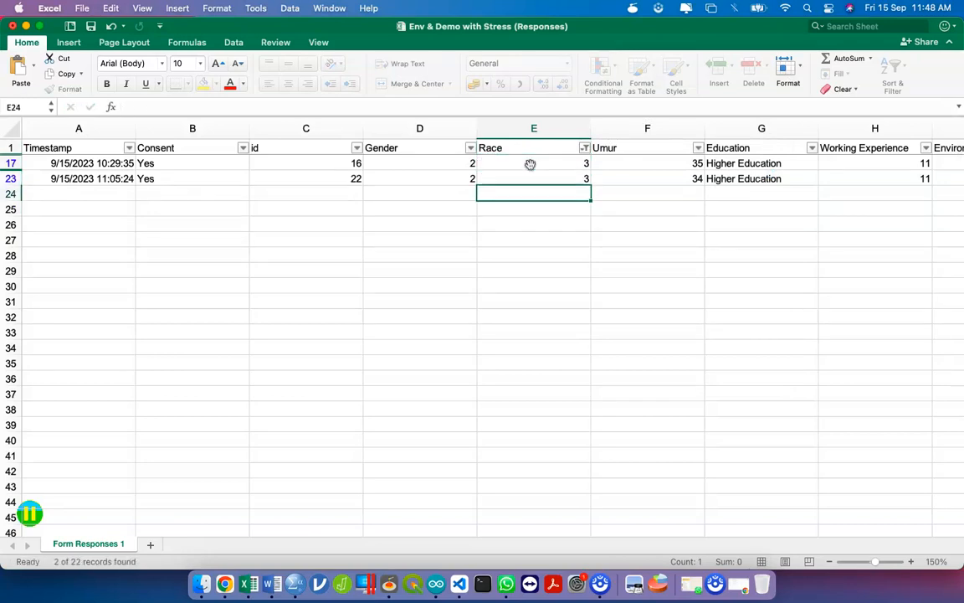
pyautogui.click(584, 148)
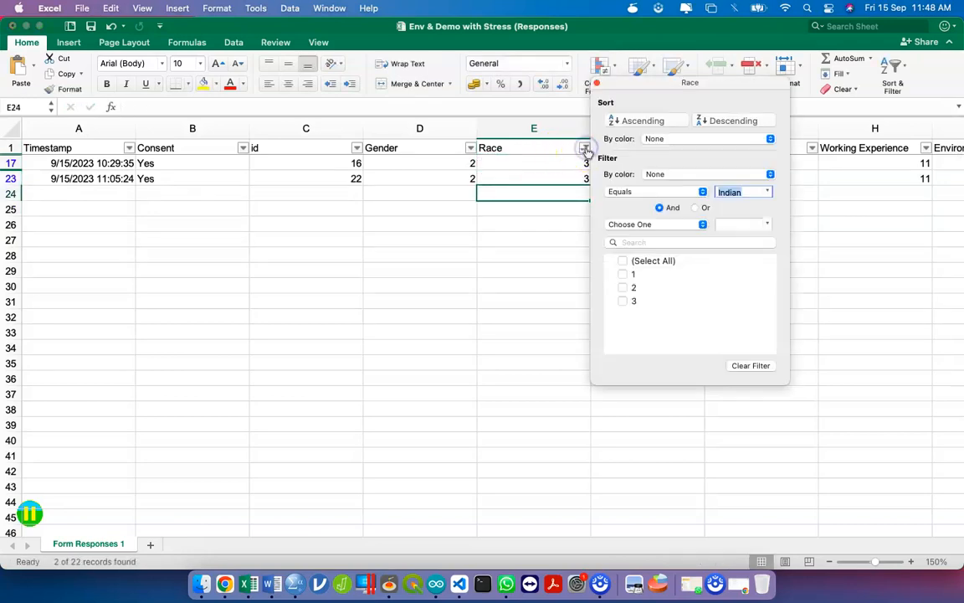
pyautogui.click(621, 260)
# - Review the coded columns across the sheet, then bring the empty SPSS Untitled1 Data Editor forward
pyautogui.hscroll(2, 491, 261)
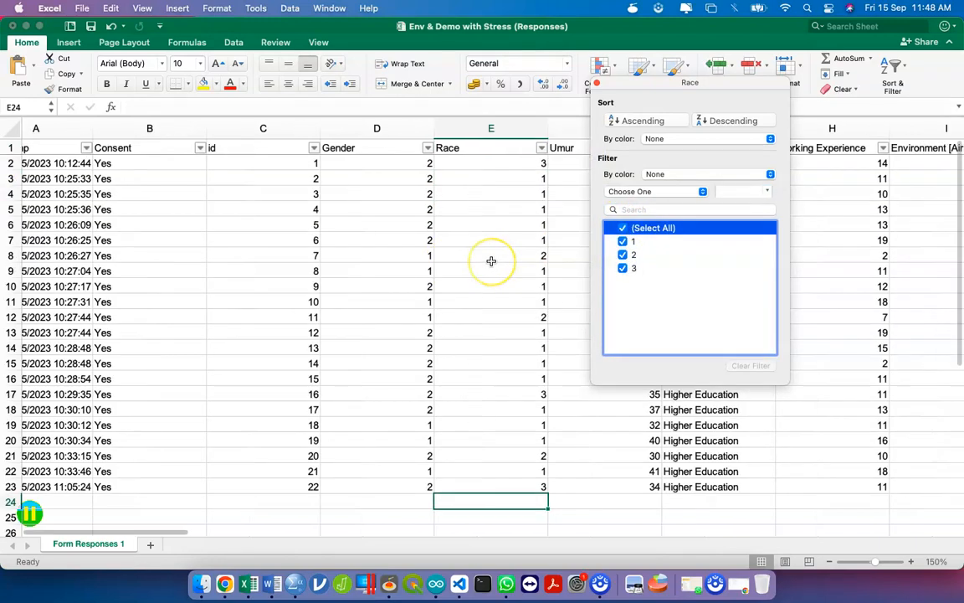
pyautogui.hscroll(1, 492, 261)
pyautogui.hscroll(2, 492, 261)
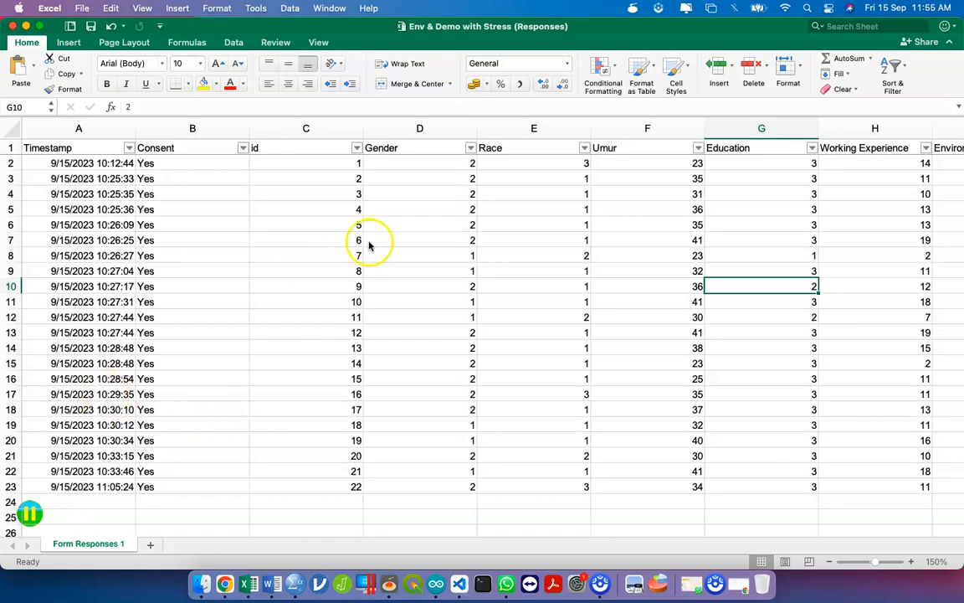
pyautogui.hscroll(1, 389, 207)
pyautogui.hscroll(10, 390, 207)
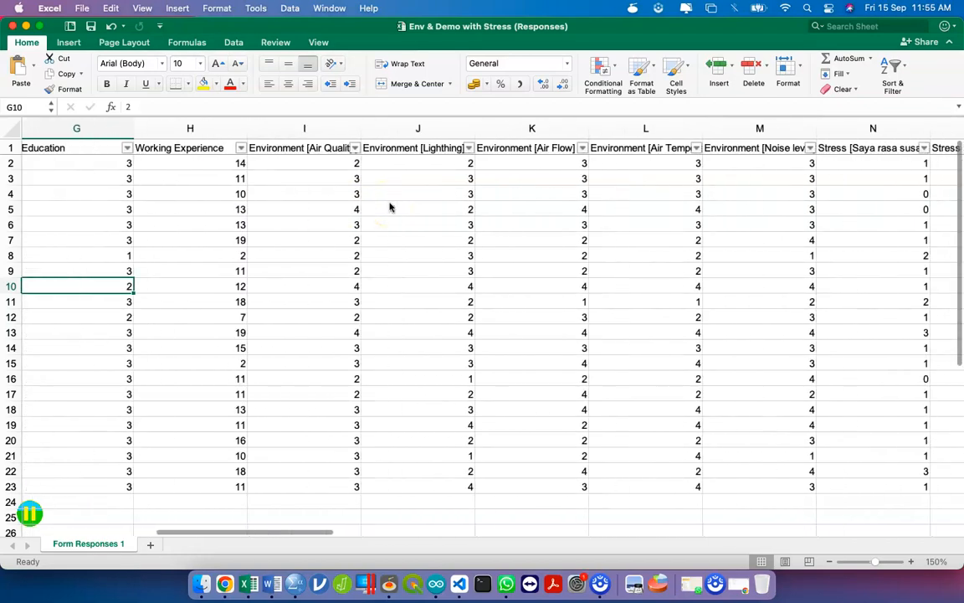
pyautogui.hscroll(-10, 389, 207)
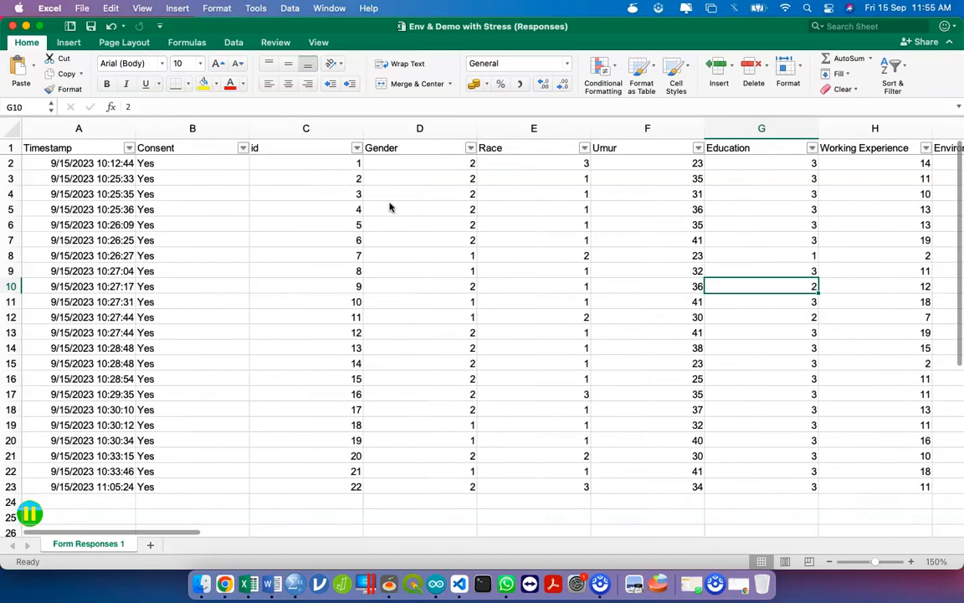
pyautogui.hotkey('ctrl', 'Up')
pyautogui.click(390, 206)
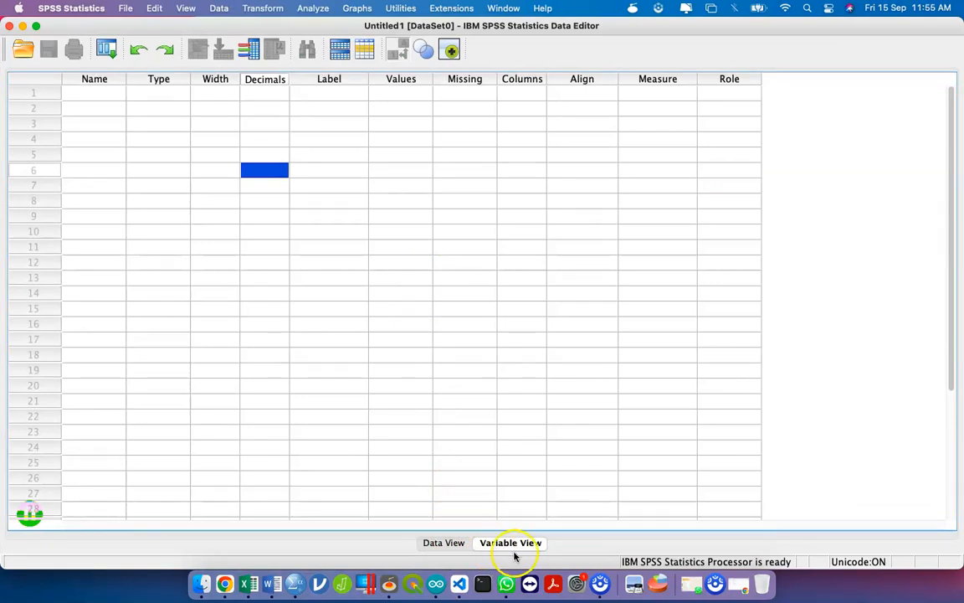
# - Toggle between Data View and Variable View, ending in Variable View
pyautogui.click(427, 542)
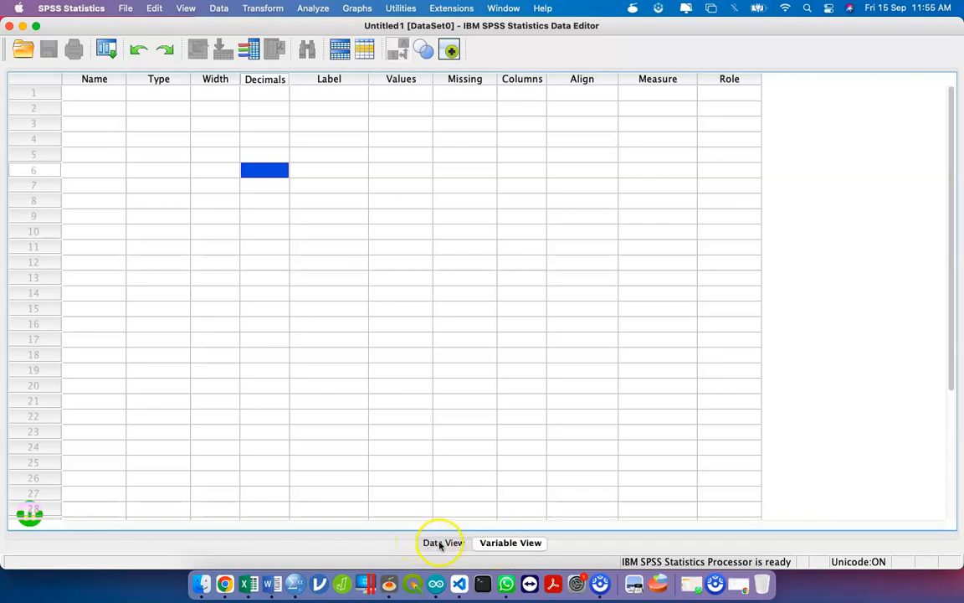
pyautogui.click(514, 542)
pyautogui.click(450, 543)
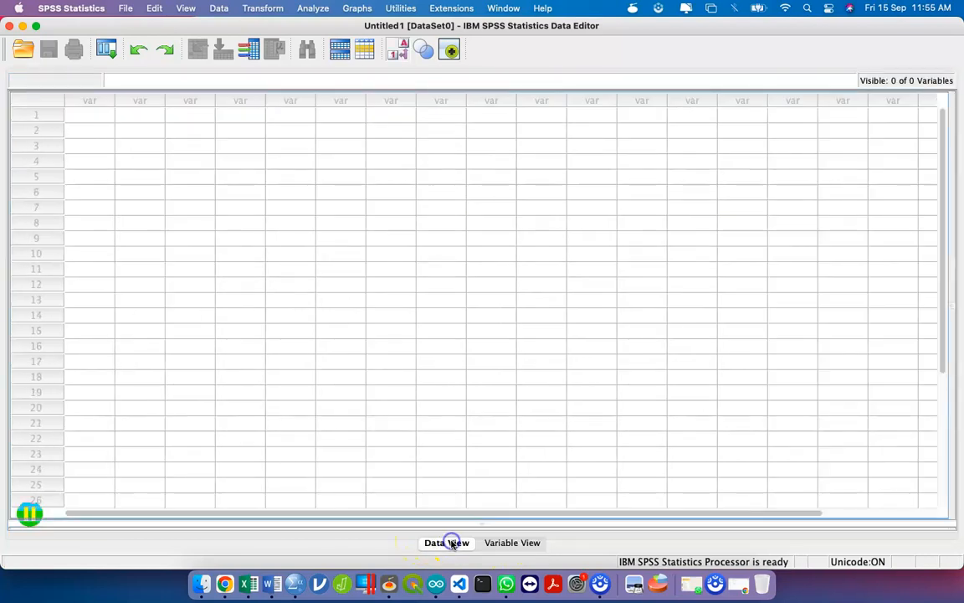
pyautogui.click(492, 544)
pyautogui.click(456, 543)
pyautogui.click(483, 546)
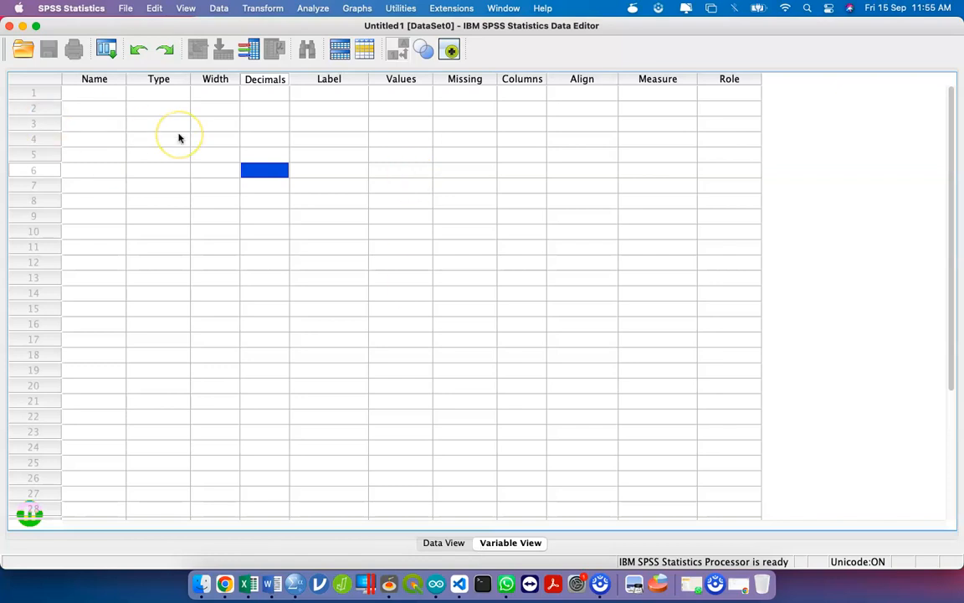
# - Name the first variable id, then switch back to the Excel workbook
pyautogui.click(96, 95)
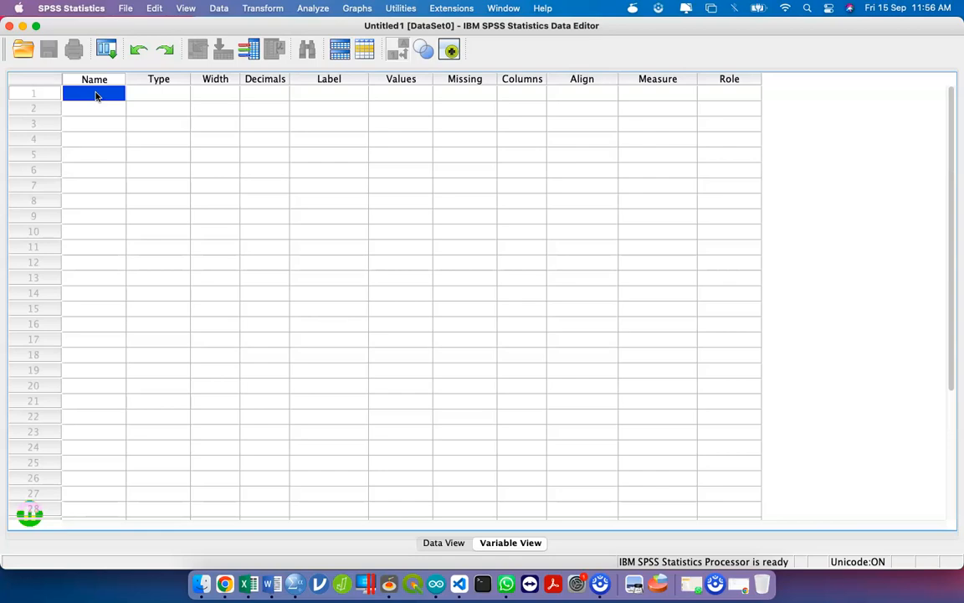
pyautogui.write('id')
pyautogui.click(140, 155)
pyautogui.hotkey('ctrl', 'Up')
pyautogui.click(140, 159)
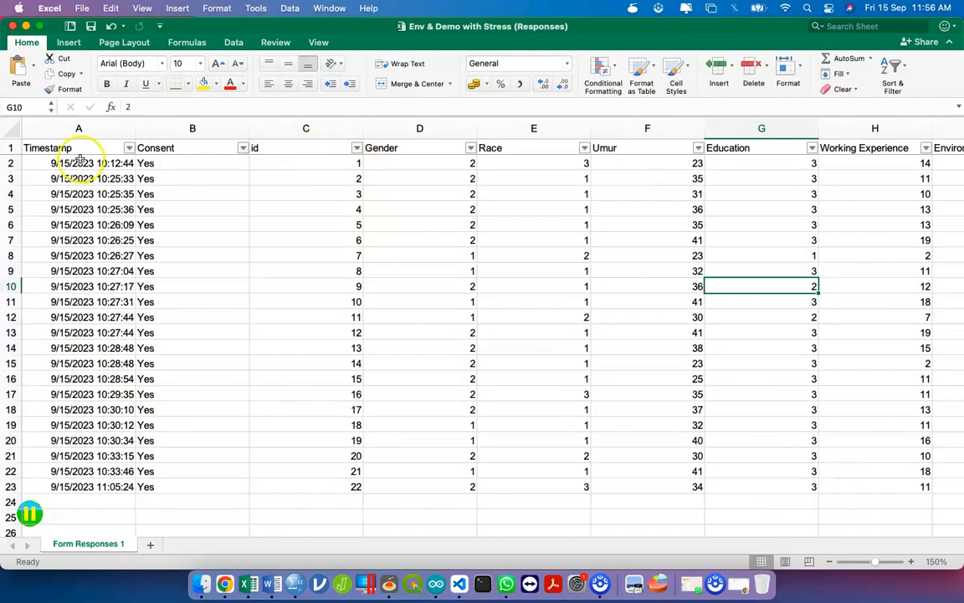
# - Turn off the column filters on the header row
pyautogui.click(9, 147)
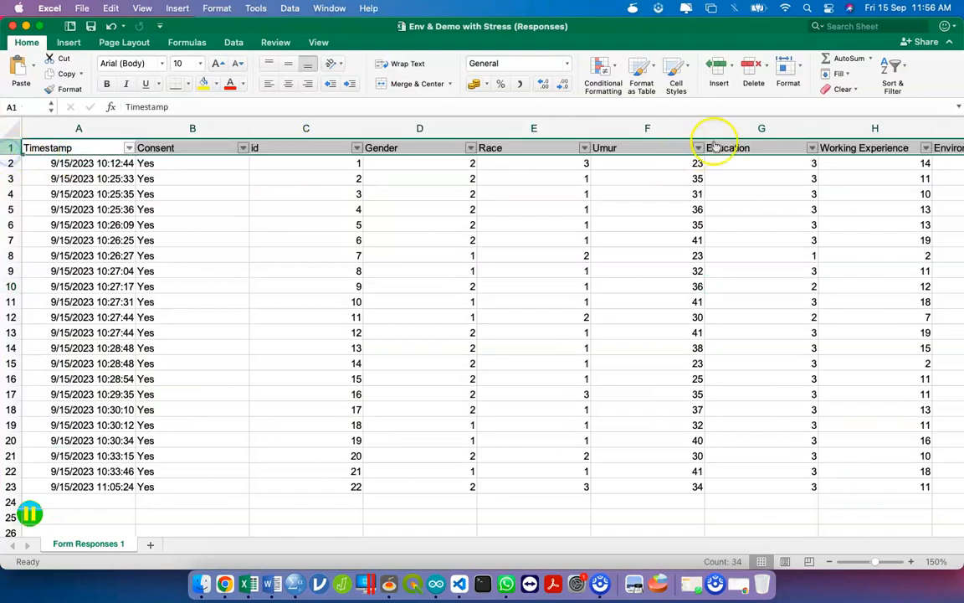
pyautogui.click(895, 69)
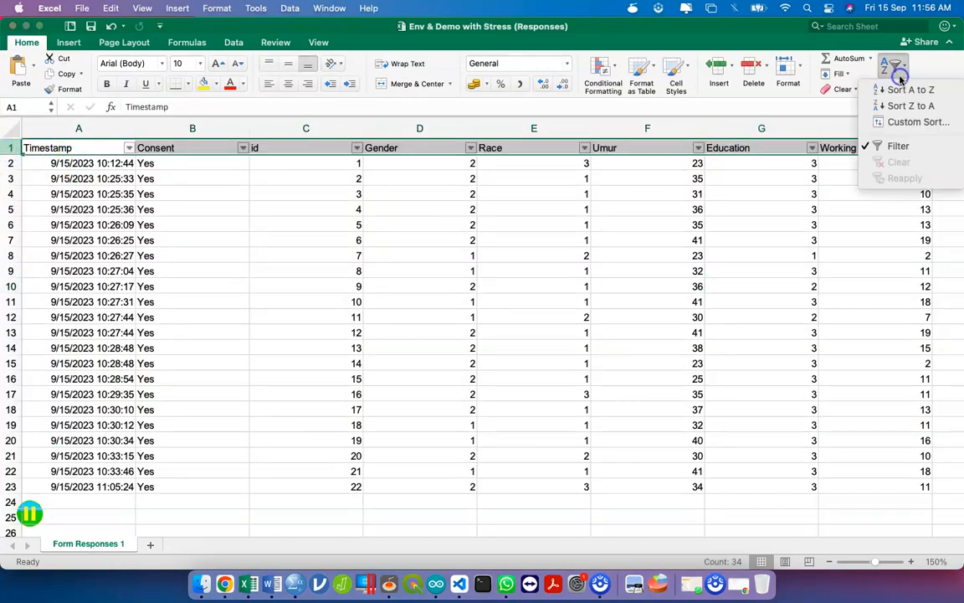
pyautogui.click(894, 146)
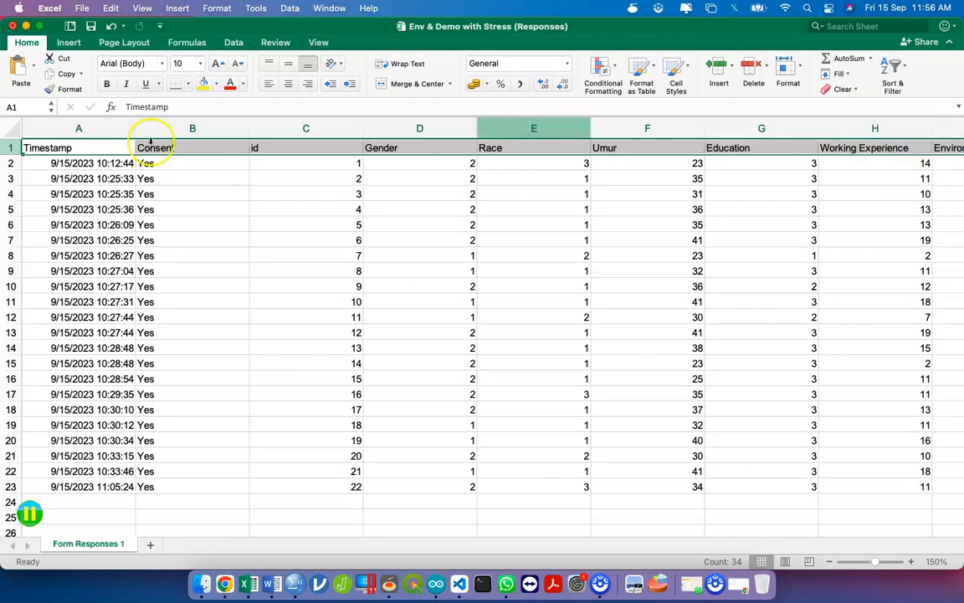
# - Insert a blank row above the headers so they move to row 2
pyautogui.rightClick(7, 147)
pyautogui.click(39, 222)
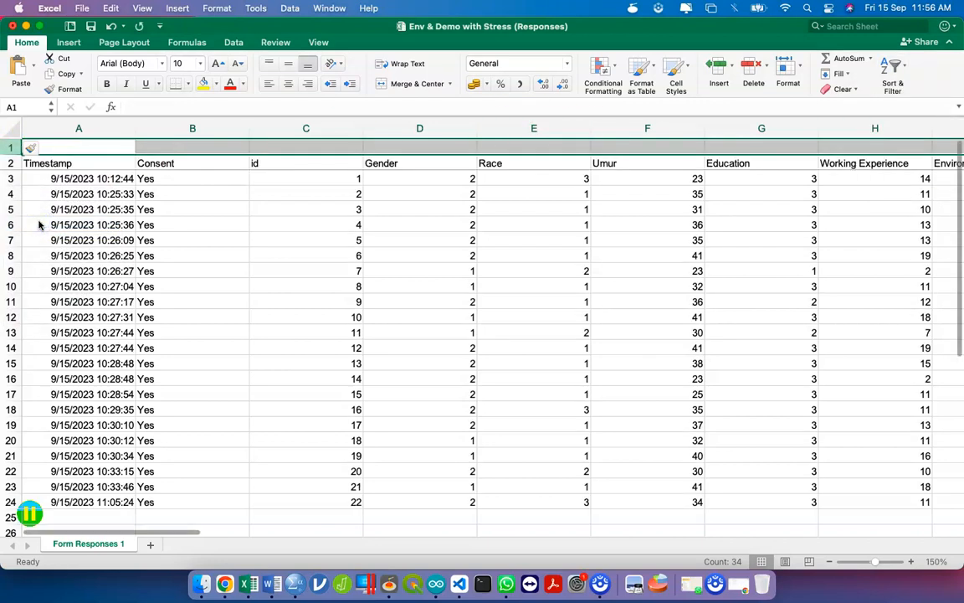
pyautogui.click(10, 162)
pyautogui.press('super+z')
pyautogui.click(10, 148)
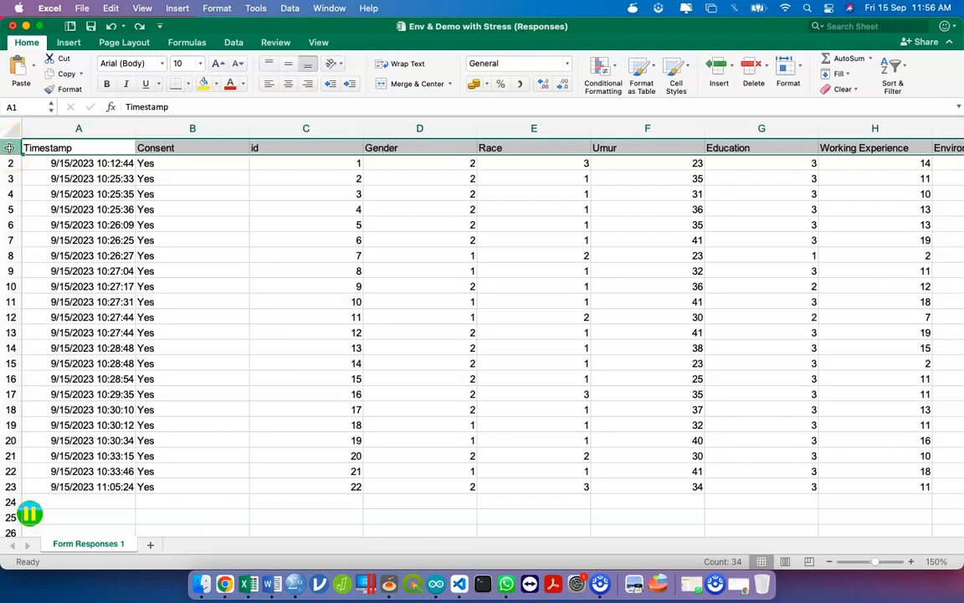
pyautogui.rightClick(9, 148)
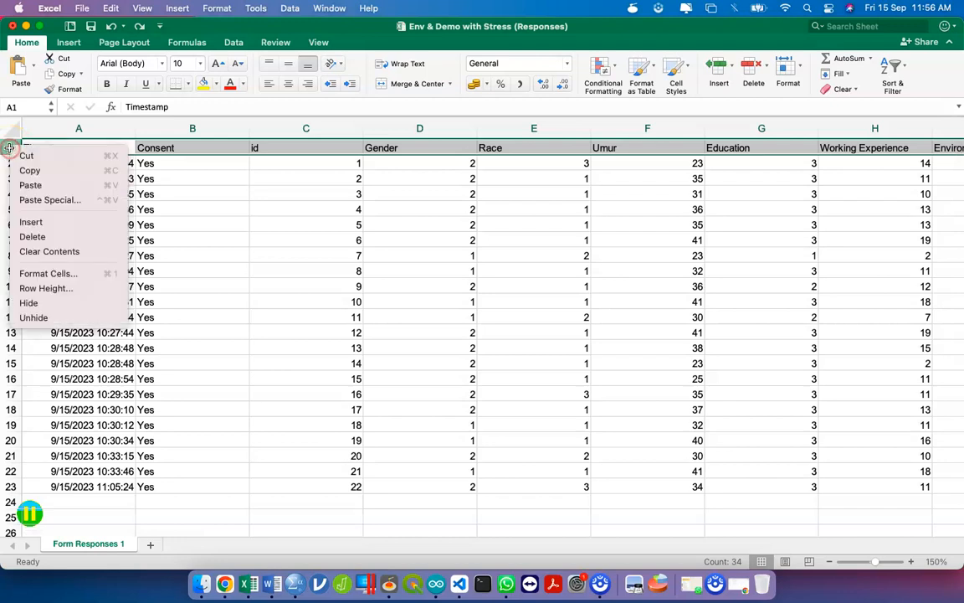
pyautogui.click(59, 223)
pyautogui.click(301, 148)
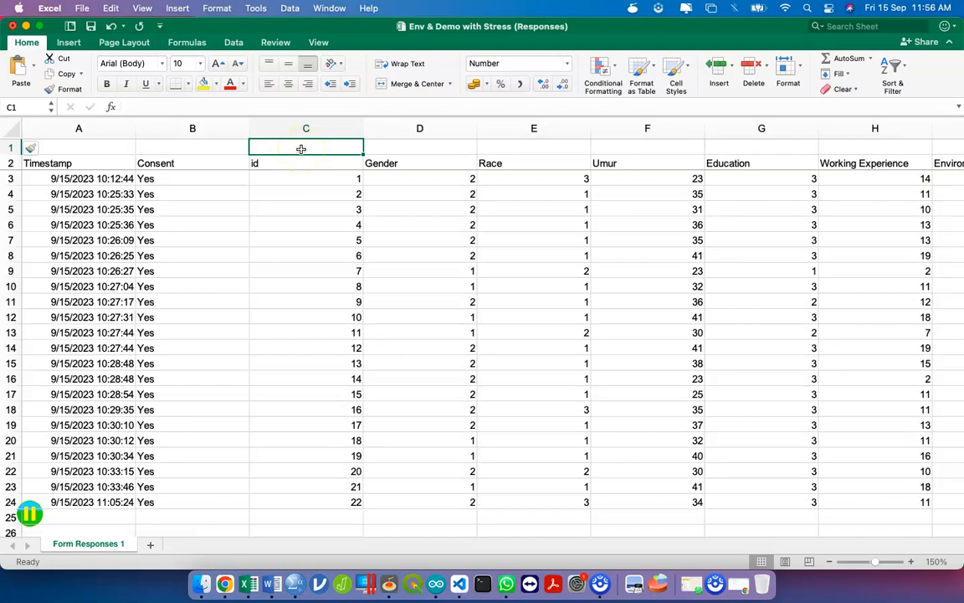
# - Enter id in C1 and fill the codes a1 through a5 across D1:H1
pyautogui.write('id')
pyautogui.press('Tab')
pyautogui.write('a1')
pyautogui.press('Tab')
pyautogui.write('a2')
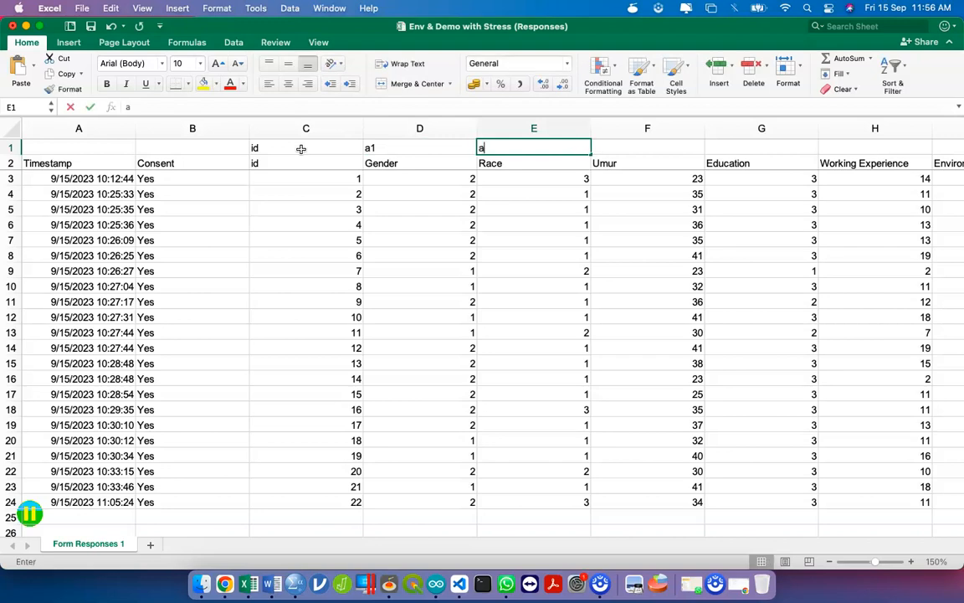
pyautogui.click(381, 194)
pyautogui.click(425, 151)
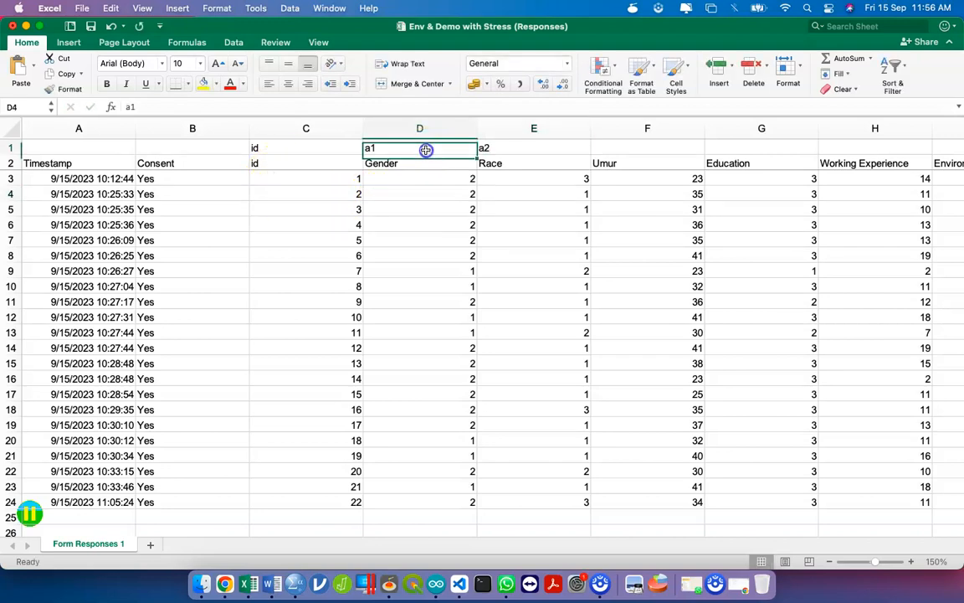
pyautogui.keyDown('shift'); pyautogui.click(513, 148); pyautogui.keyUp('shift')
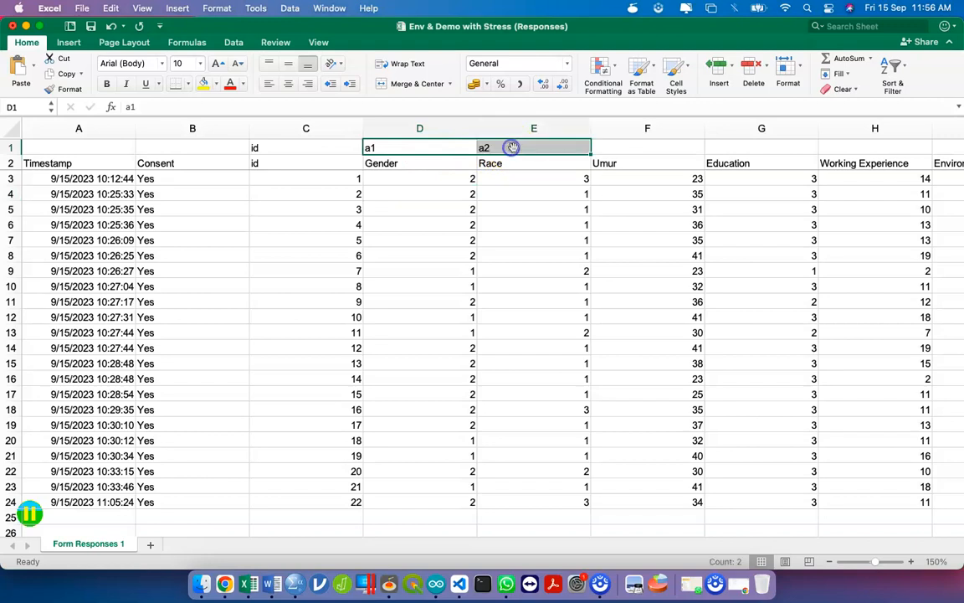
pyautogui.moveTo(591, 153); pyautogui.dragTo(907, 159)
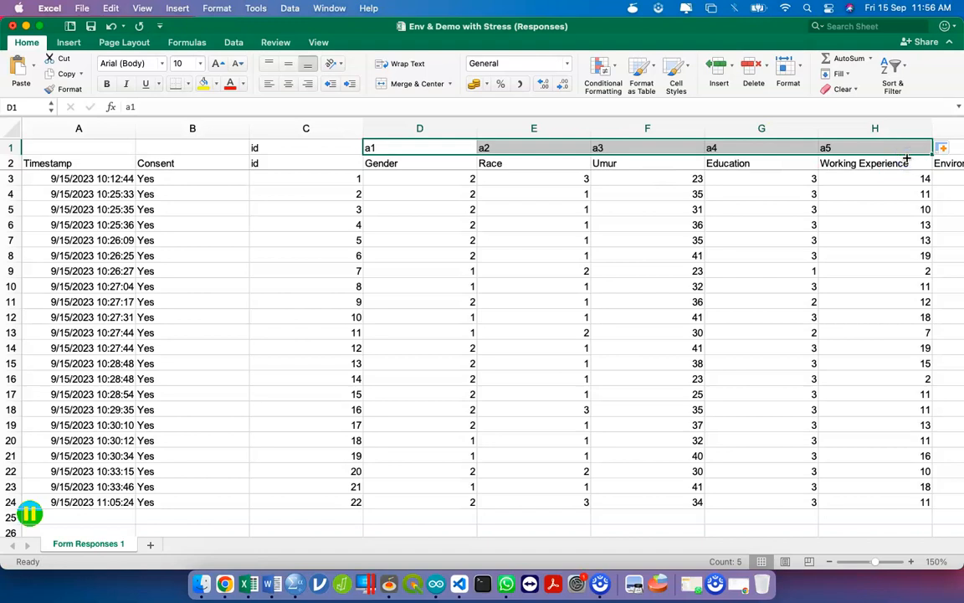
# - Enter b1 and b2 in row 1 and fill the series through b5 in M1
pyautogui.click(414, 151)
pyautogui.press('Right')
pyautogui.press('Right')
pyautogui.press('Right')
pyautogui.press('Right')
pyautogui.press('Right')
pyautogui.press('Left')
pyautogui.press('Right')
pyautogui.write('b1')
pyautogui.press('Right')
pyautogui.press('Left')
pyautogui.press('Right')
pyautogui.write('b2')
pyautogui.press('Right')
pyautogui.press('Left')
pyautogui.press('Left')
pyautogui.hotkey('shift', 'Right')
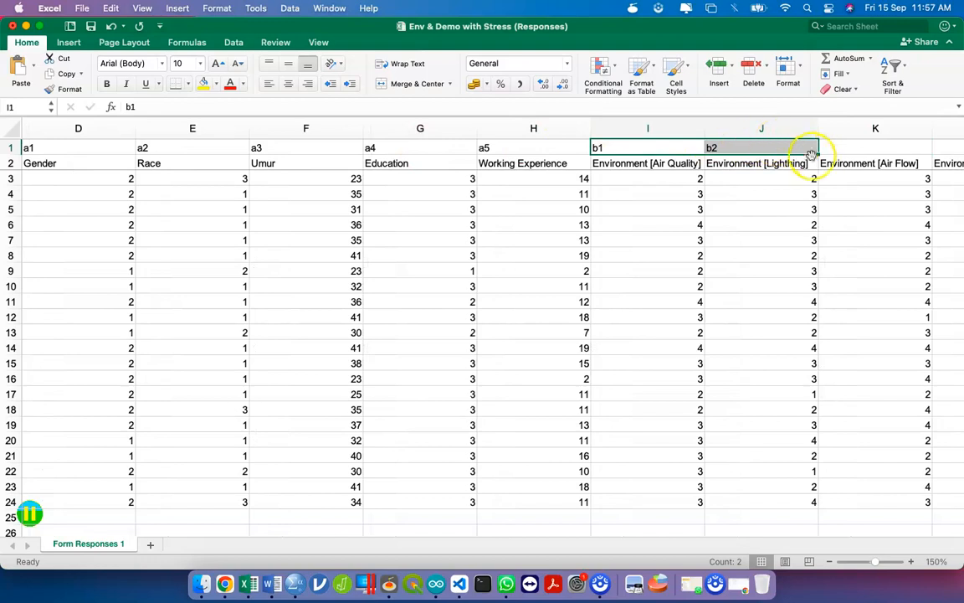
pyautogui.moveTo(818, 154); pyautogui.dragTo(434, 161)
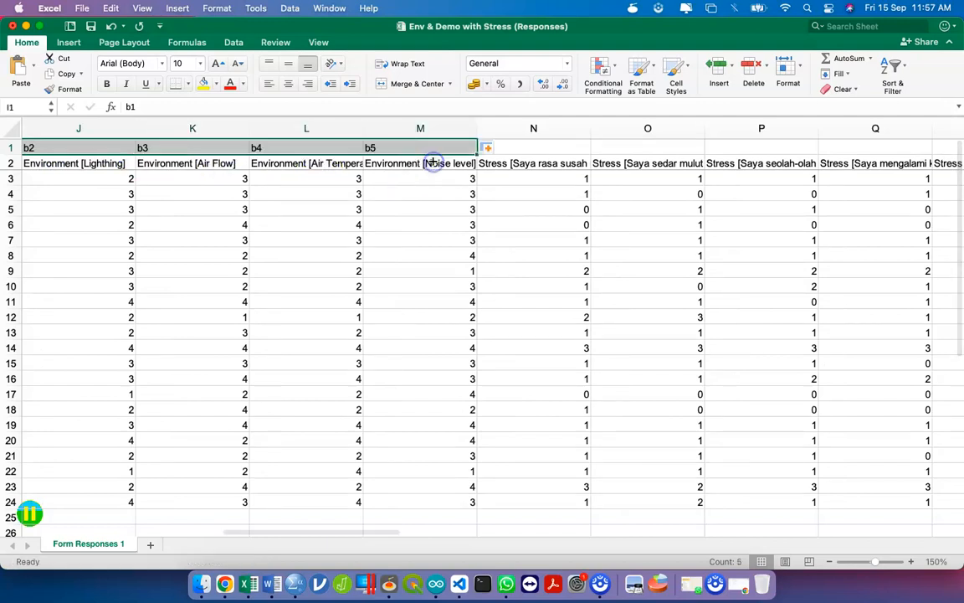
# - Enter c1 in N1 and c2 in O1, extending the c-code series through c21
pyautogui.click(551, 149)
pyautogui.write('c1')
pyautogui.press('Tab')
pyautogui.write('c2')
pyautogui.click(545, 160)
pyautogui.click(567, 150)
pyautogui.moveTo(567, 150)
pyautogui.mouseDown()
pyautogui.moveTo(592, 159)
pyautogui.moveTo(670, 144)
pyautogui.moveTo(961, 129)
pyautogui.moveTo(745, 133)
pyautogui.moveTo(950, 159)
pyautogui.moveTo(689, 63)
pyautogui.moveTo(808, 156)
pyautogui.mouseUp()
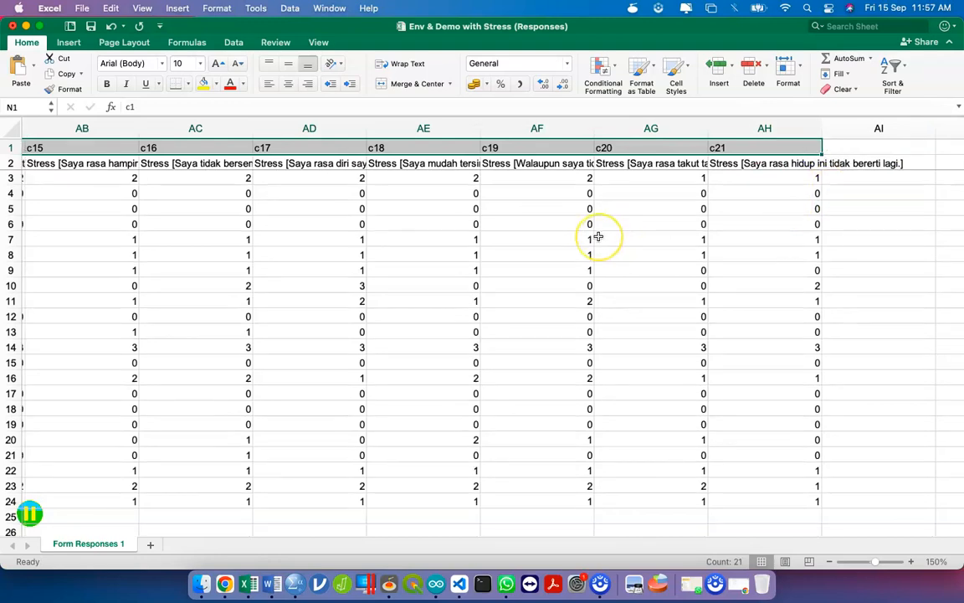
pyautogui.hscroll(-6, 596, 237)
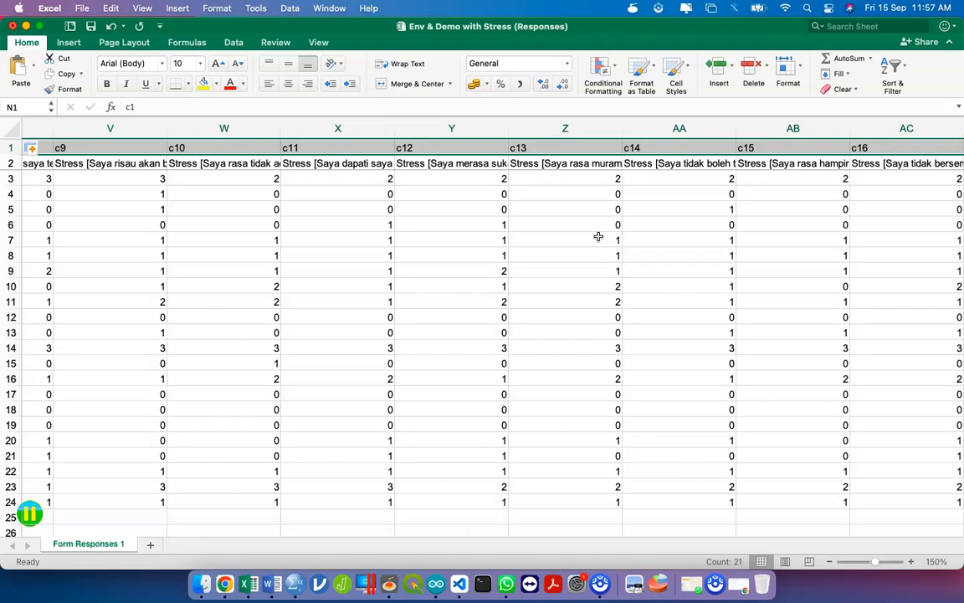
pyautogui.hscroll(-15, 473, 261)
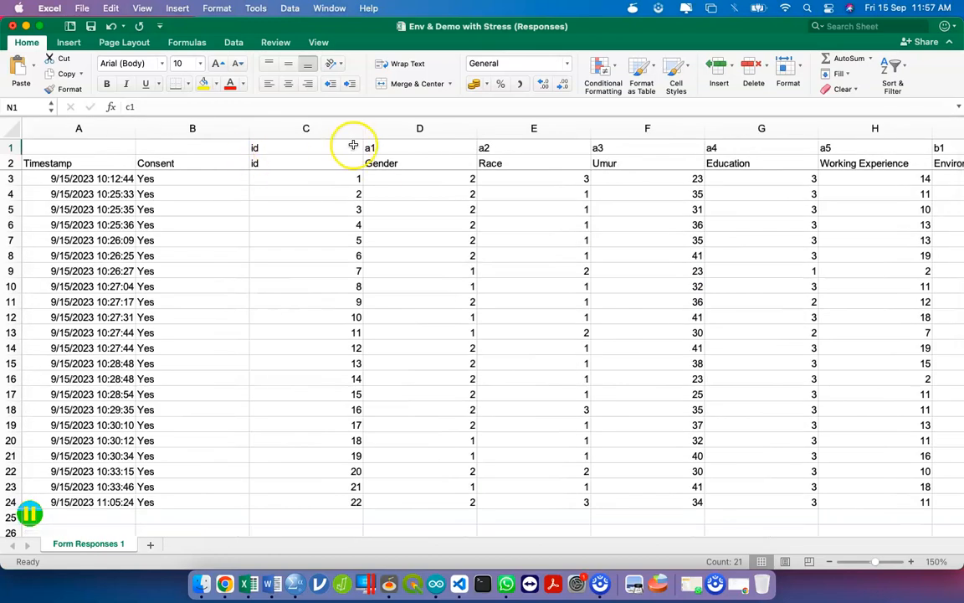
# - Copy the row-1 short codes from id through c21
pyautogui.click(324, 148)
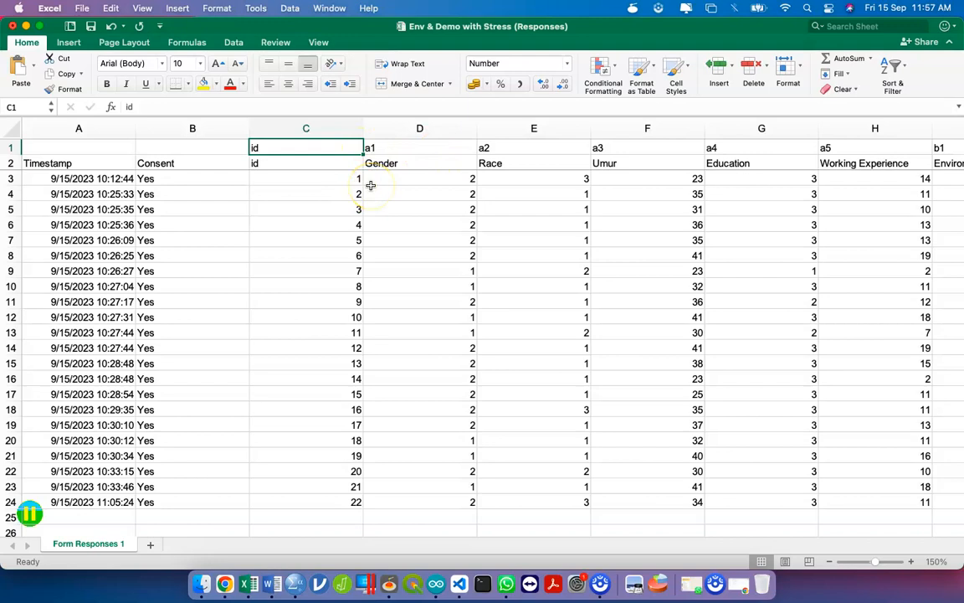
pyautogui.press('super+shift+Right')
pyautogui.press('super+c')
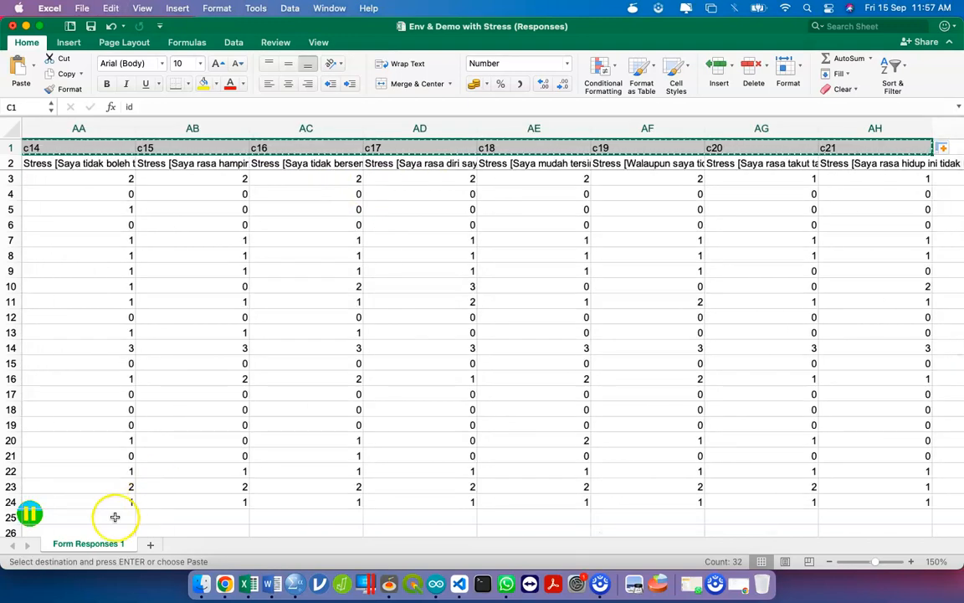
# - Paste the codes transposed into E7 of a new sheet, then bring SPSS forward
pyautogui.click(150, 544)
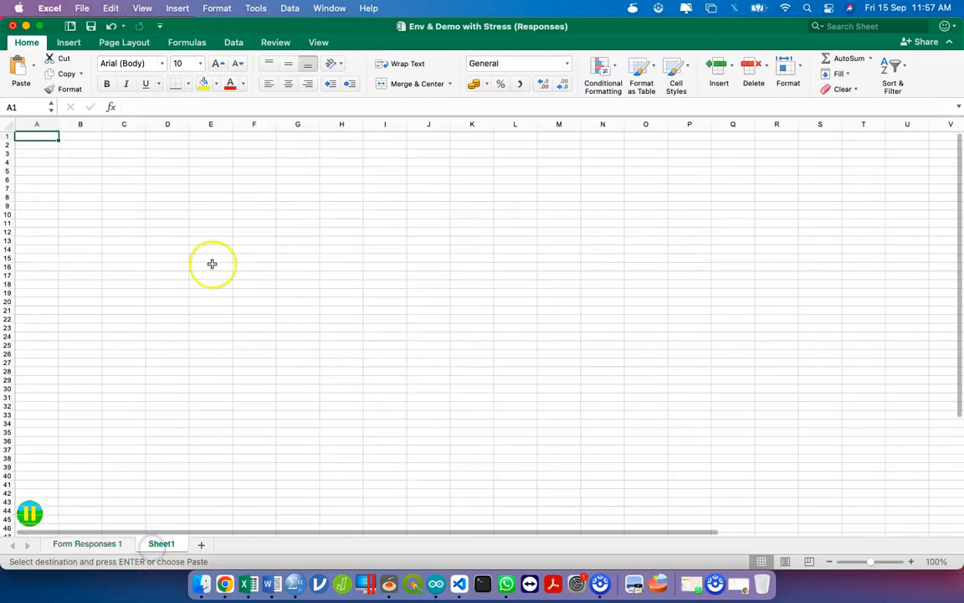
pyautogui.rightClick(215, 185)
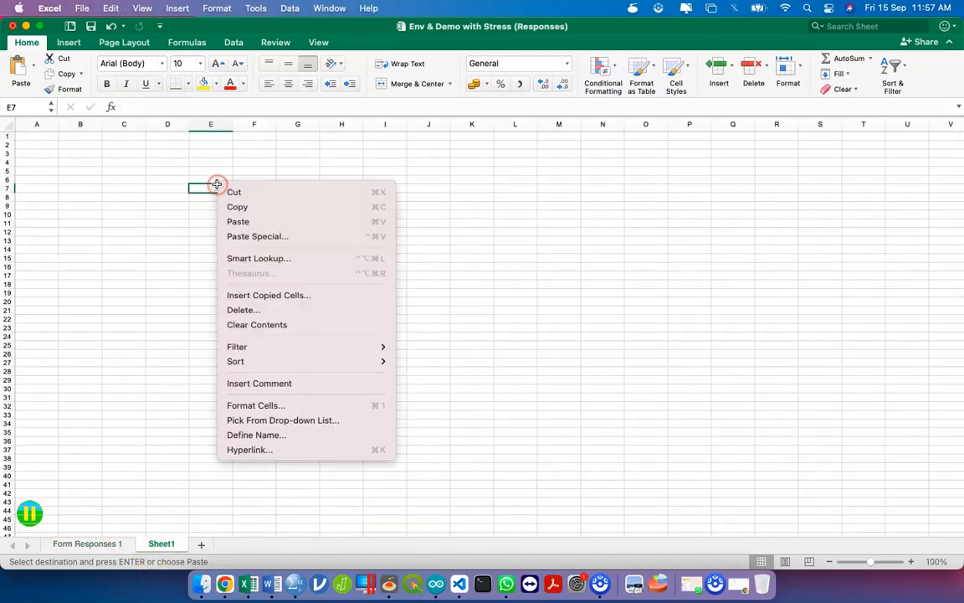
pyautogui.click(267, 235)
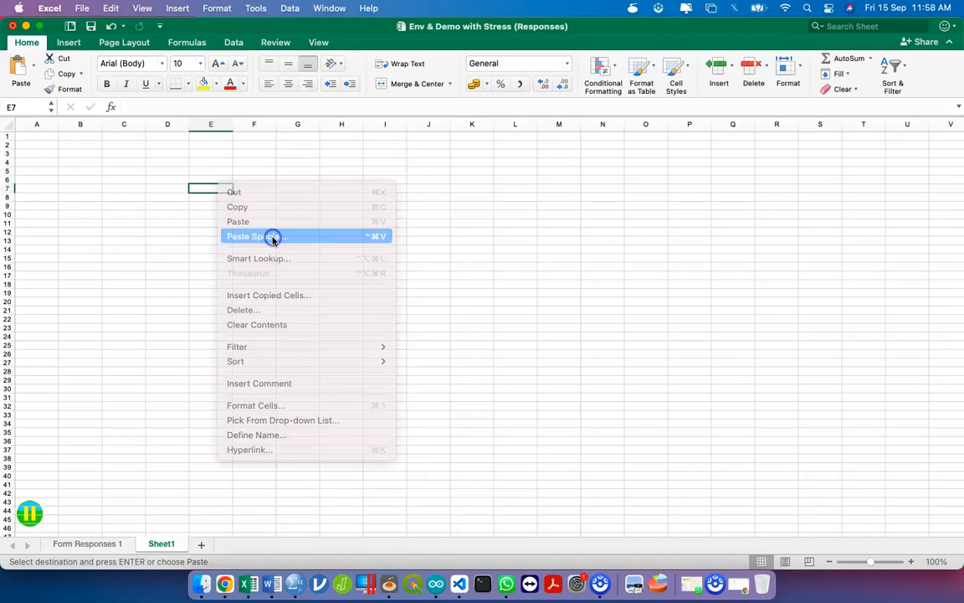
pyautogui.click(261, 346)
pyautogui.click(372, 372)
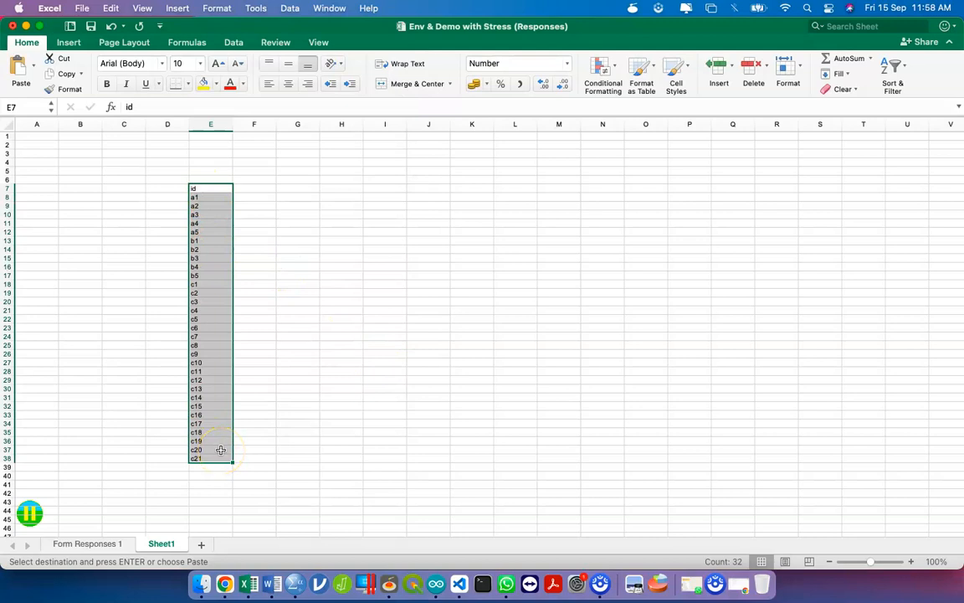
pyautogui.hotkey('ctrl', 'Up')
pyautogui.click(260, 212)
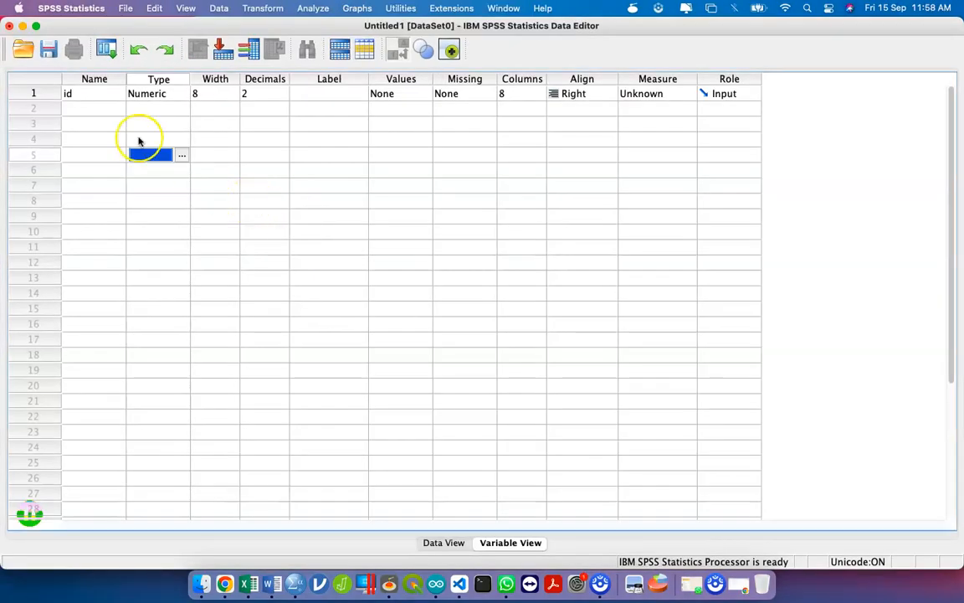
# - Arrange the SPSS and Excel windows side by side
pyautogui.click(94, 96)
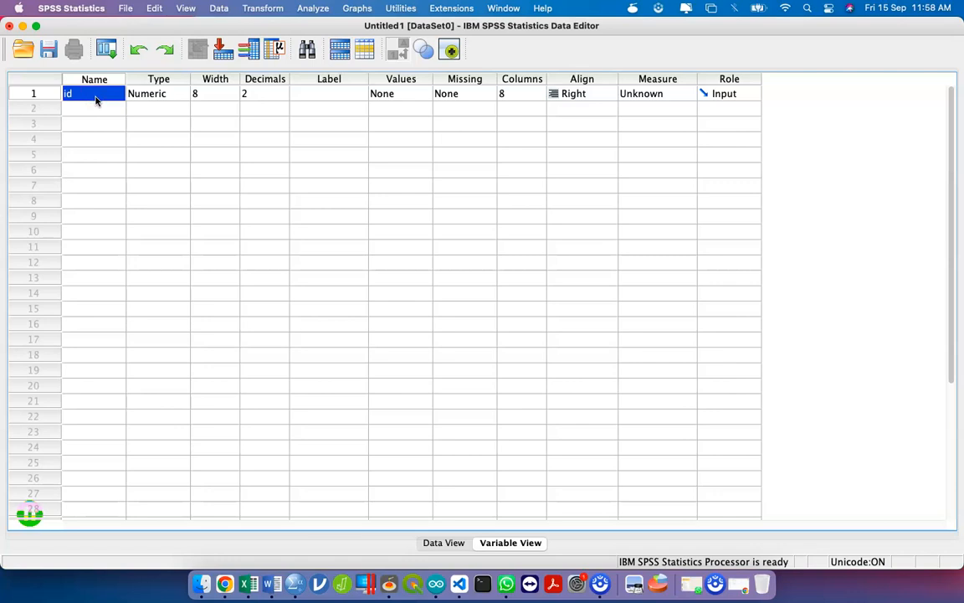
pyautogui.moveTo(90, 18); pyautogui.dragTo(646, 18)
pyautogui.click(351, 28)
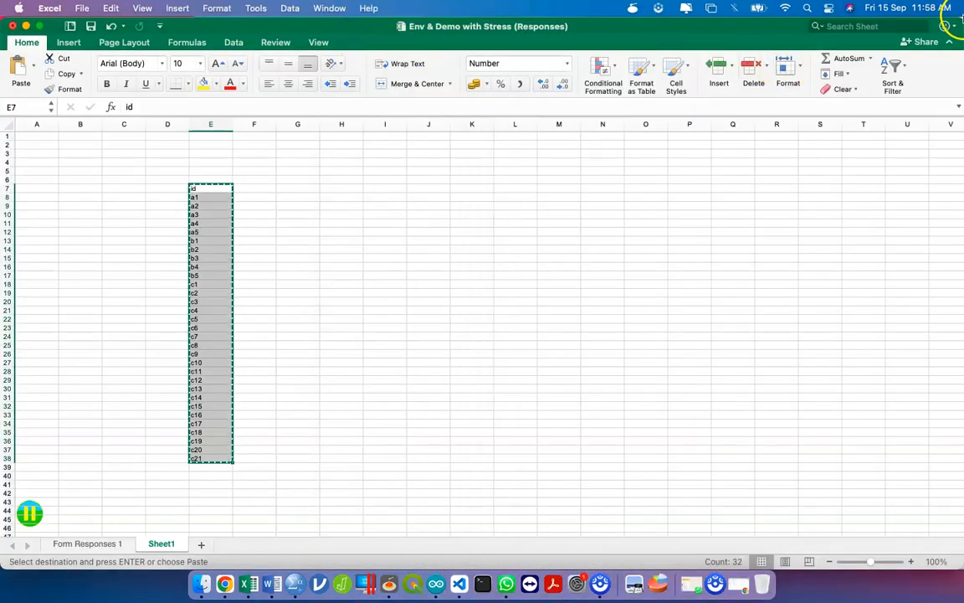
pyautogui.moveTo(959, 22); pyautogui.dragTo(525, 7)
# - Add variables a1, a2, a3, a4 and a5 in Variable View rows 2–6
pyautogui.click(652, 114)
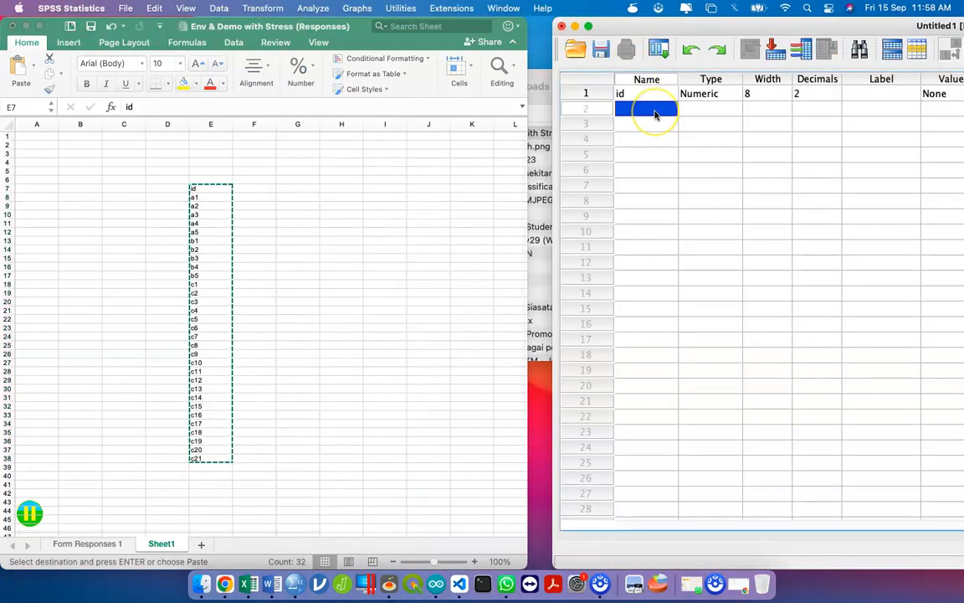
pyautogui.write('a1')
pyautogui.press('Return')
pyautogui.write('a2')
pyautogui.press('Return')
pyautogui.write('a3')
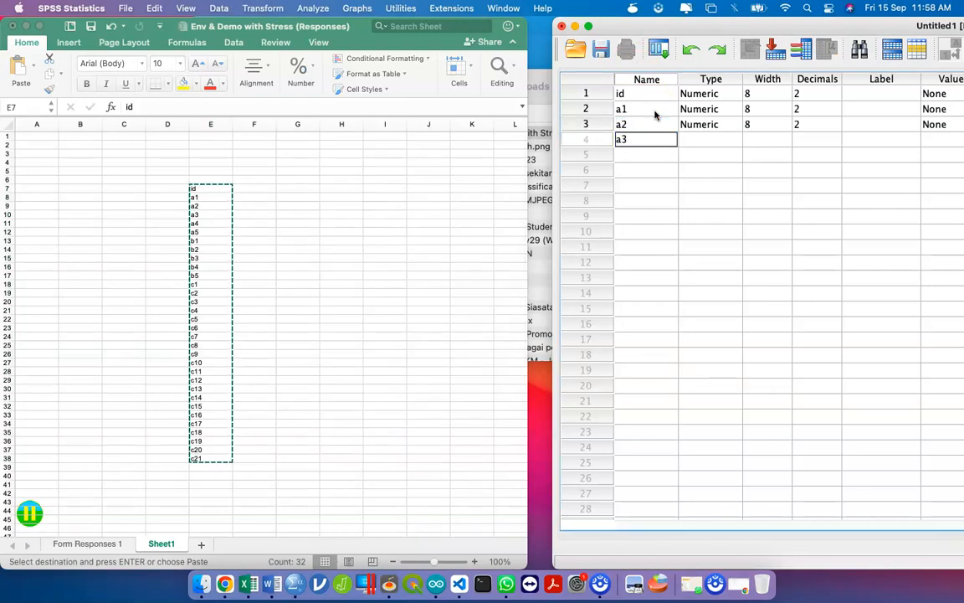
pyautogui.press('Return')
pyautogui.write('a')
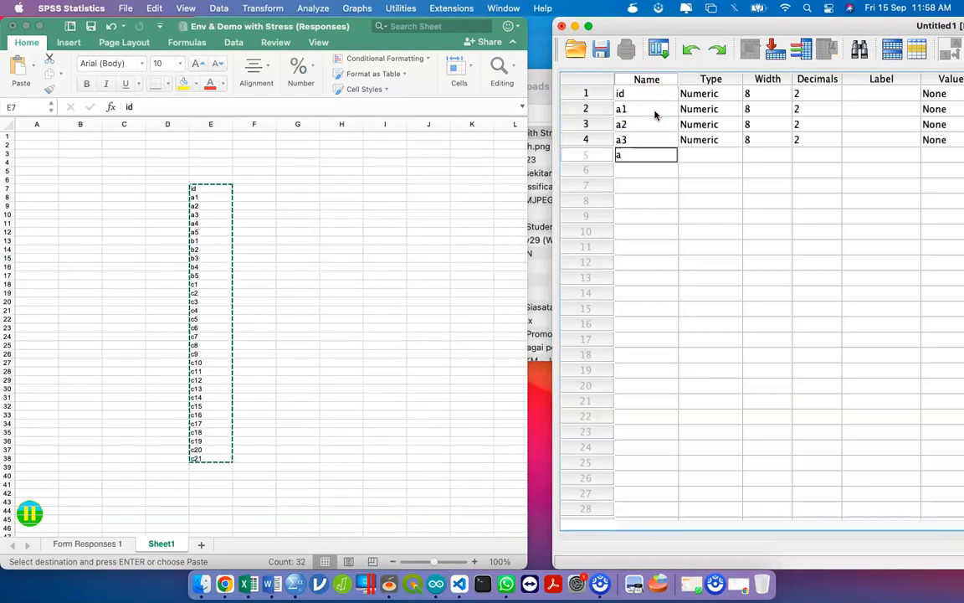
pyautogui.write('4')
pyautogui.press('Return')
pyautogui.write('a5')
pyautogui.press('Return')
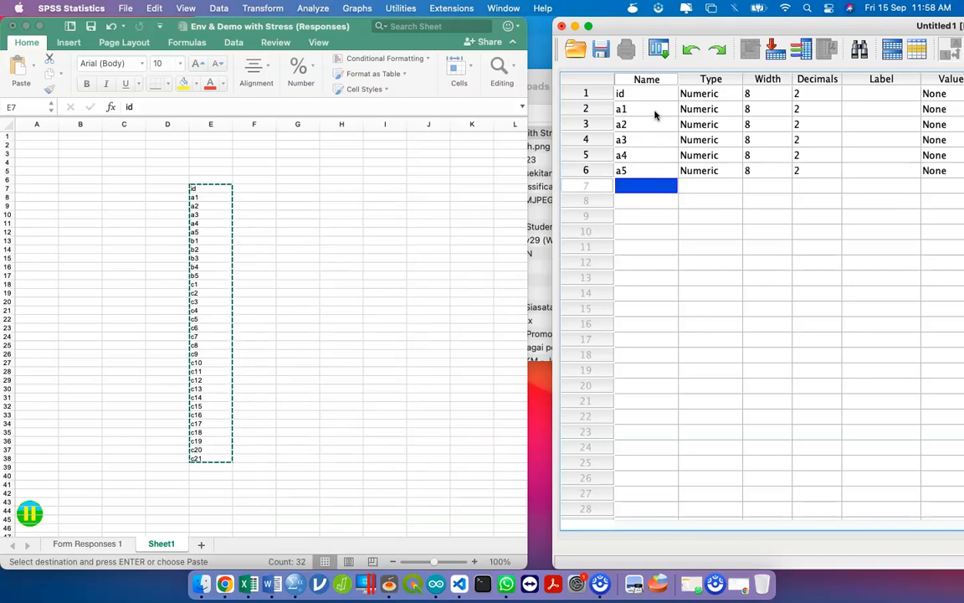
# - Name the row 7 variable b1, correcting a typo, then widen the SPSS window
pyautogui.write('b')
pyautogui.press('Return')
pyautogui.press('Up')
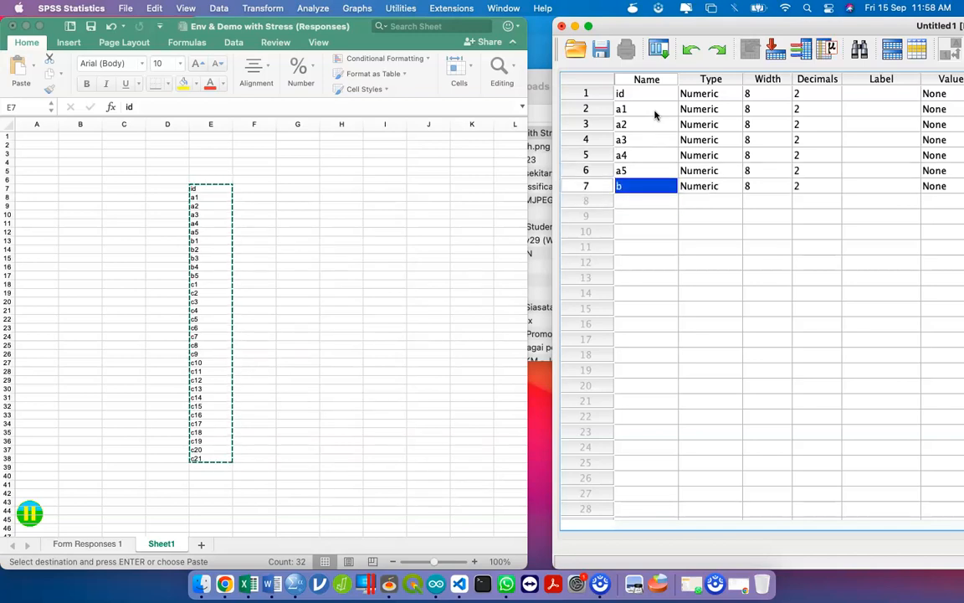
pyautogui.write('bb')
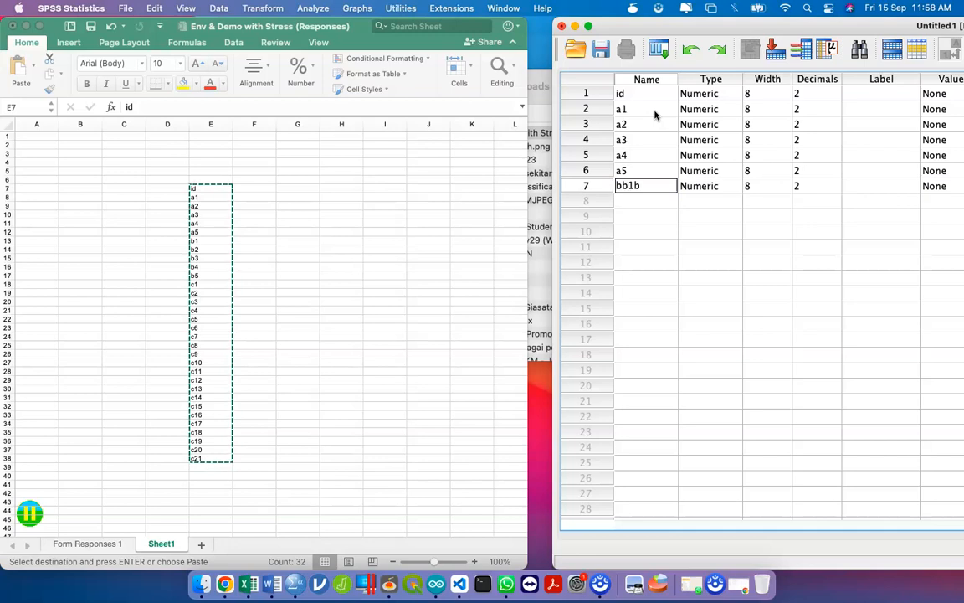
pyautogui.write('1b')
pyautogui.press('Tab')
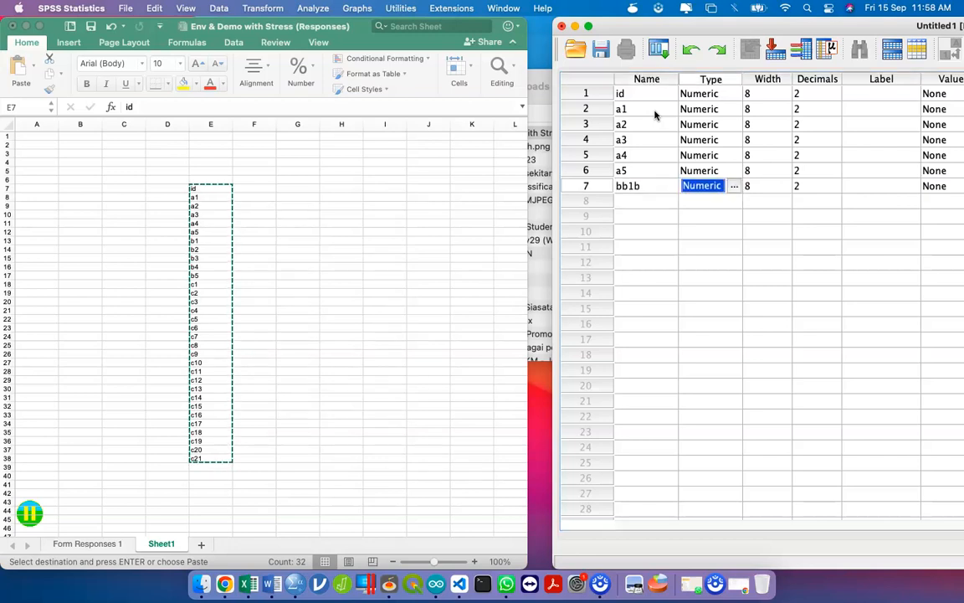
pyautogui.doubleClick(643, 184)
pyautogui.press('BackSpace')
pyautogui.press('BackSpace')
pyautogui.press('BackSpace')
pyautogui.press('BackSpace')
pyautogui.write('b1')
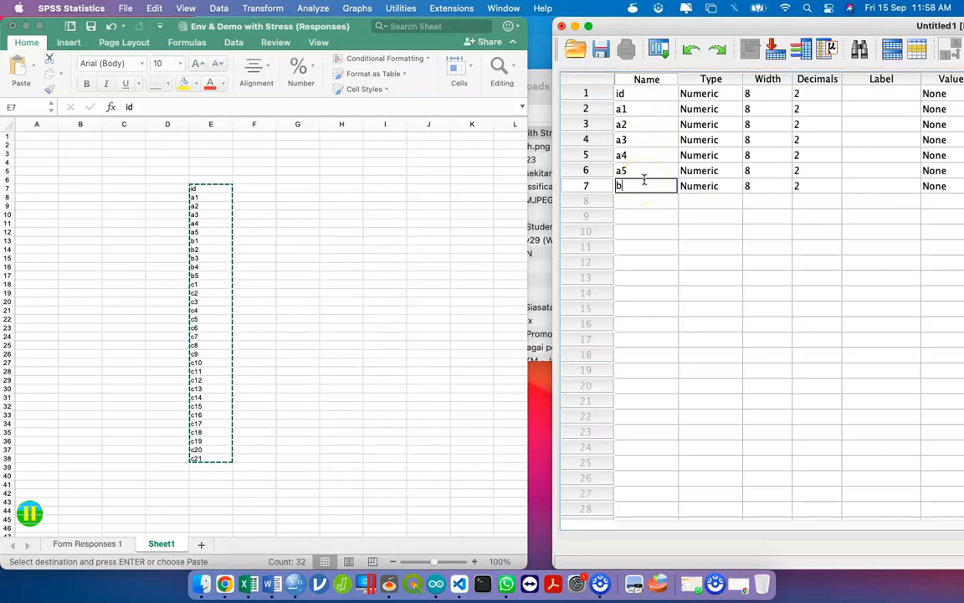
pyautogui.press('Return')
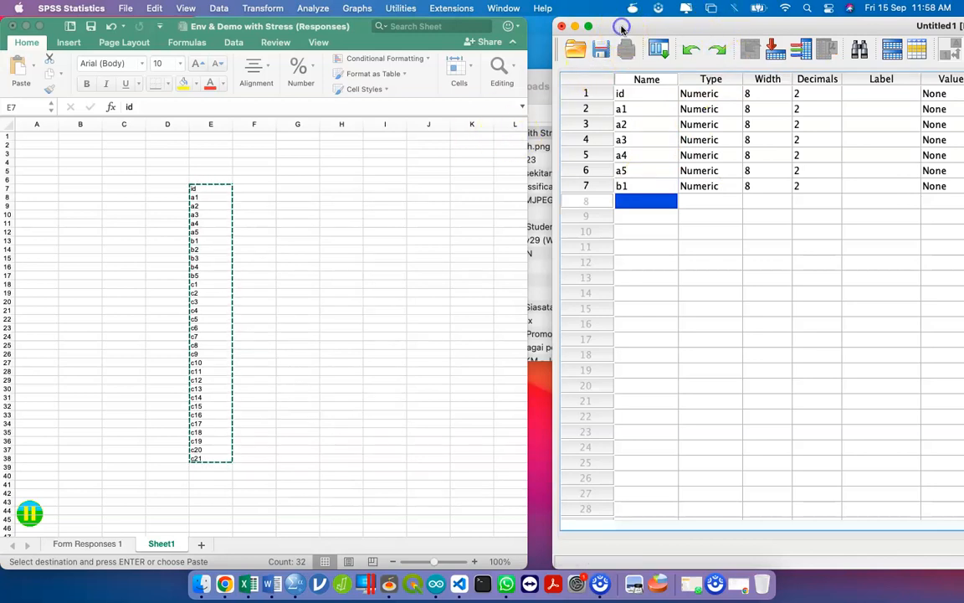
pyautogui.moveTo(554, 40); pyautogui.dragTo(2, 51)
pyautogui.moveTo(96, 111); pyautogui.dragTo(98, 121)
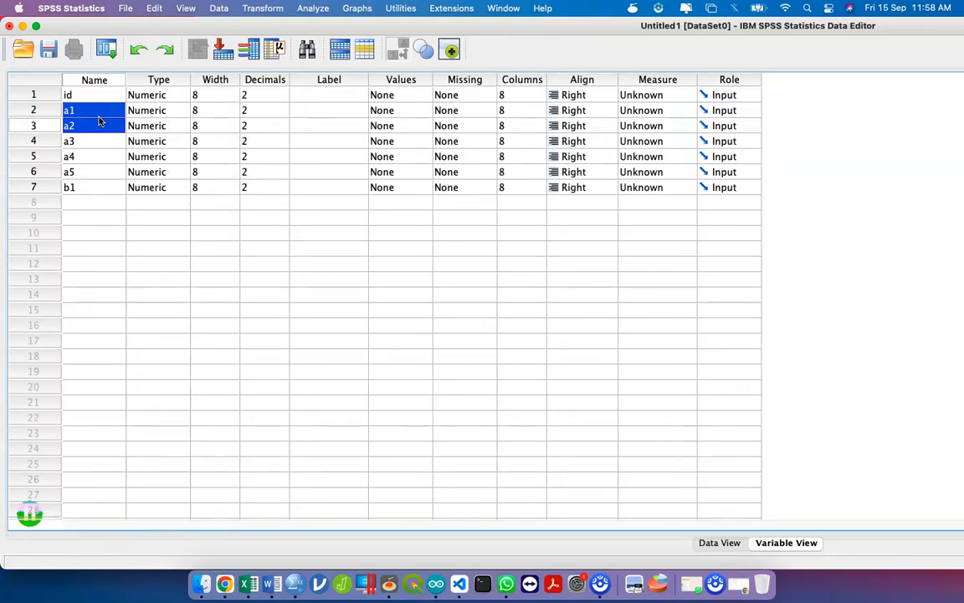
# - Step through the existing variable names id, a1–a5 and b1 in Variable View
pyautogui.click(110, 95)
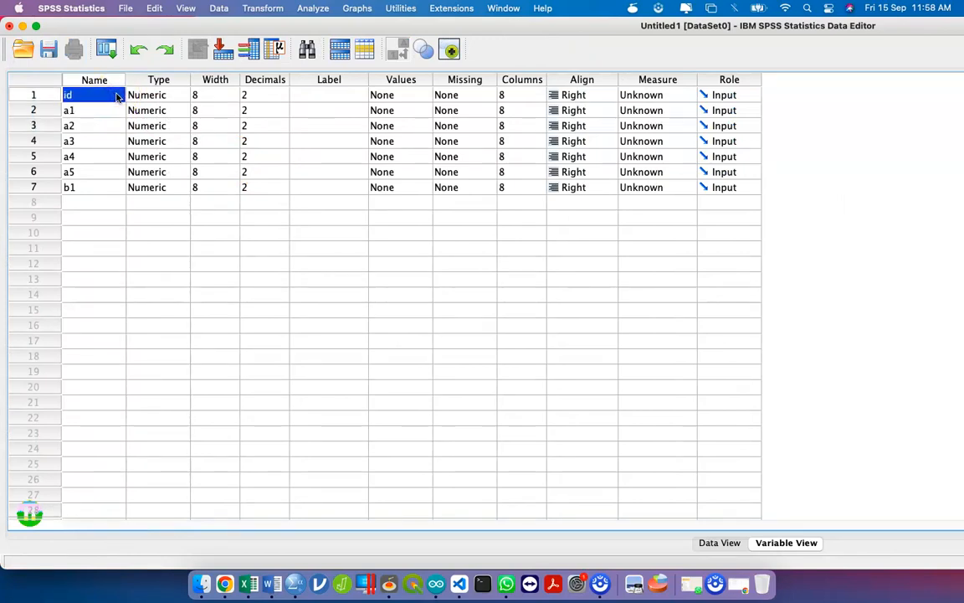
pyautogui.click(91, 117)
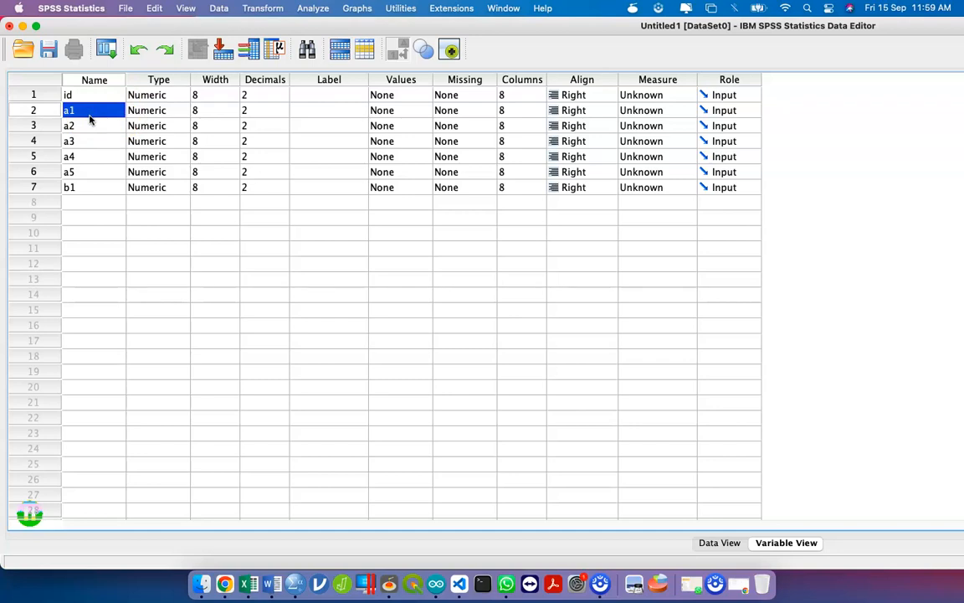
pyautogui.click(90, 118)
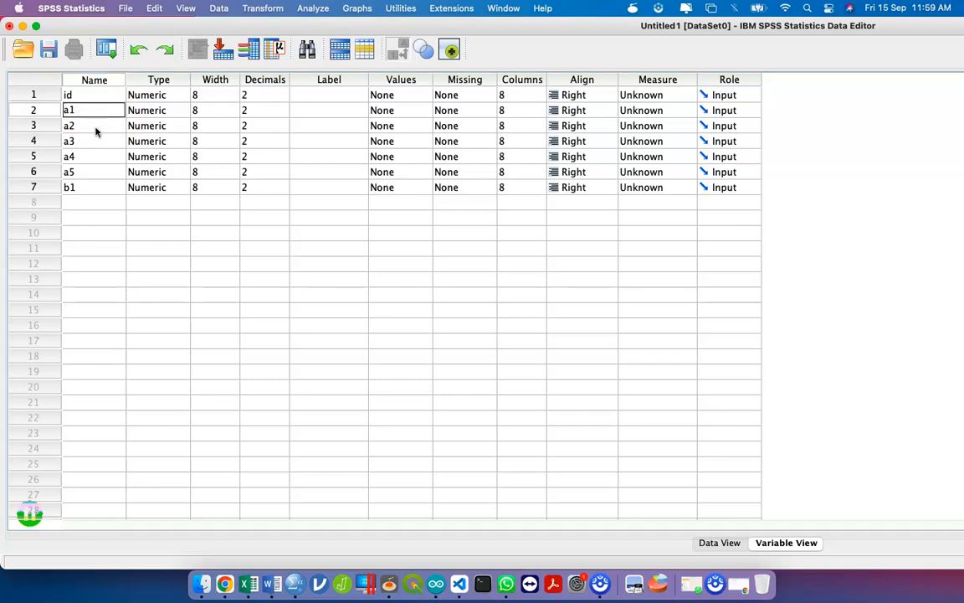
pyautogui.click(95, 130)
pyautogui.click(98, 140)
pyautogui.click(100, 156)
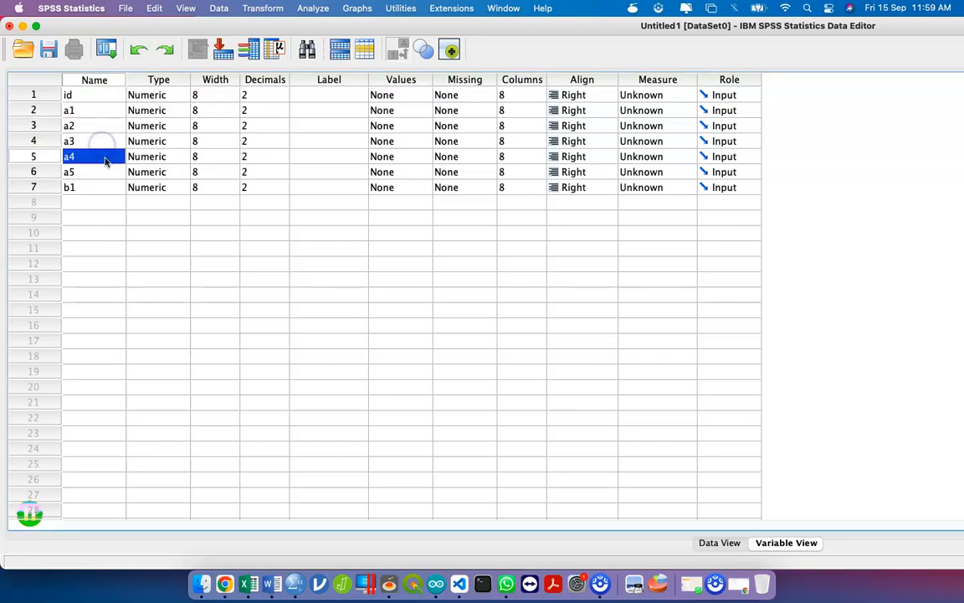
pyautogui.click(106, 174)
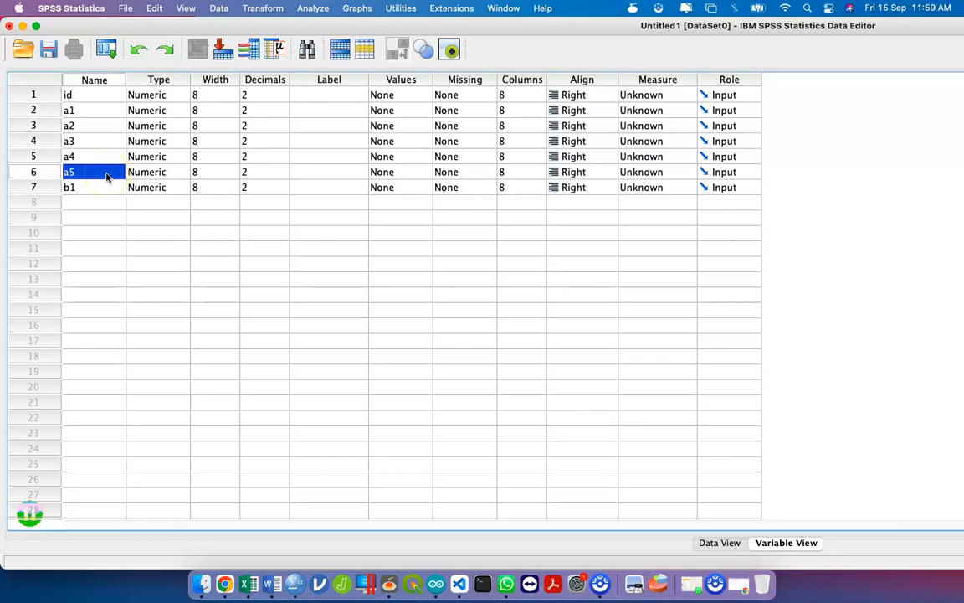
pyautogui.click(91, 189)
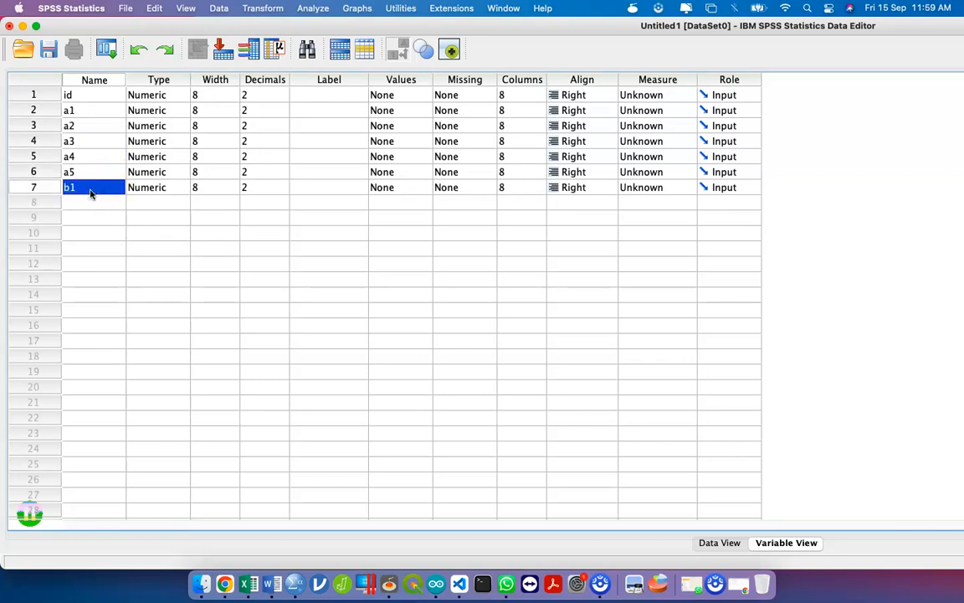
# - Enter new variables b2, b3, b4 and b5 below b1, then type c1
pyautogui.click(90, 204)
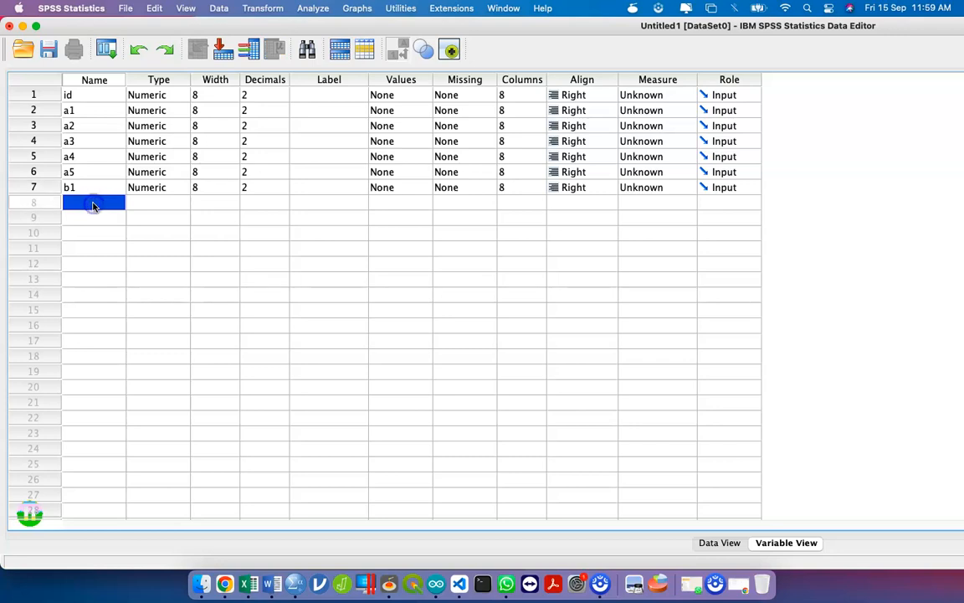
pyautogui.write('b2')
pyautogui.press('Return')
pyautogui.write('b3')
pyautogui.press('Return')
pyautogui.write('b4')
pyautogui.press('Return')
pyautogui.write('b5')
pyautogui.press('Return')
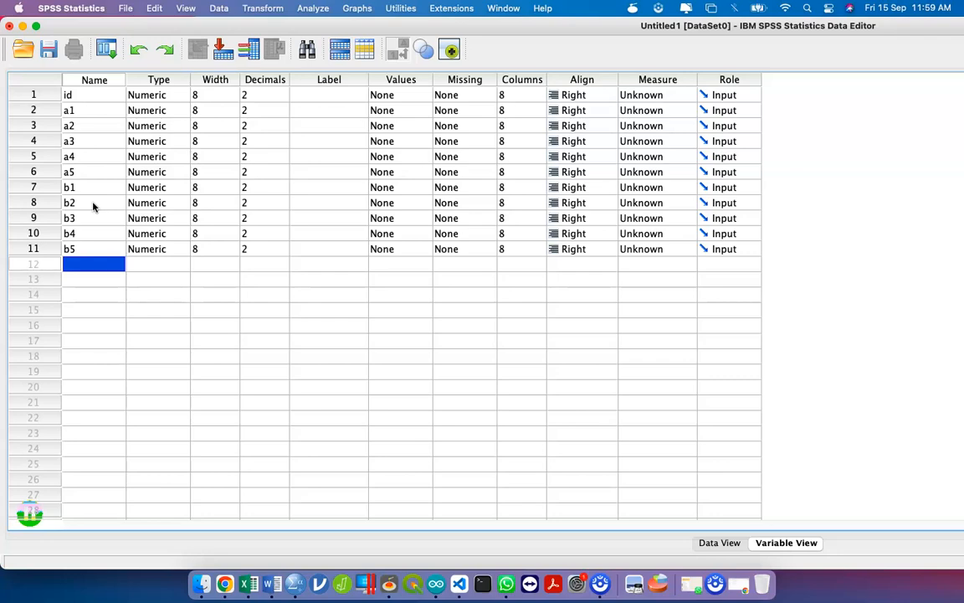
pyautogui.write('c1')
pyautogui.hotkey('ctrl', 'Up')
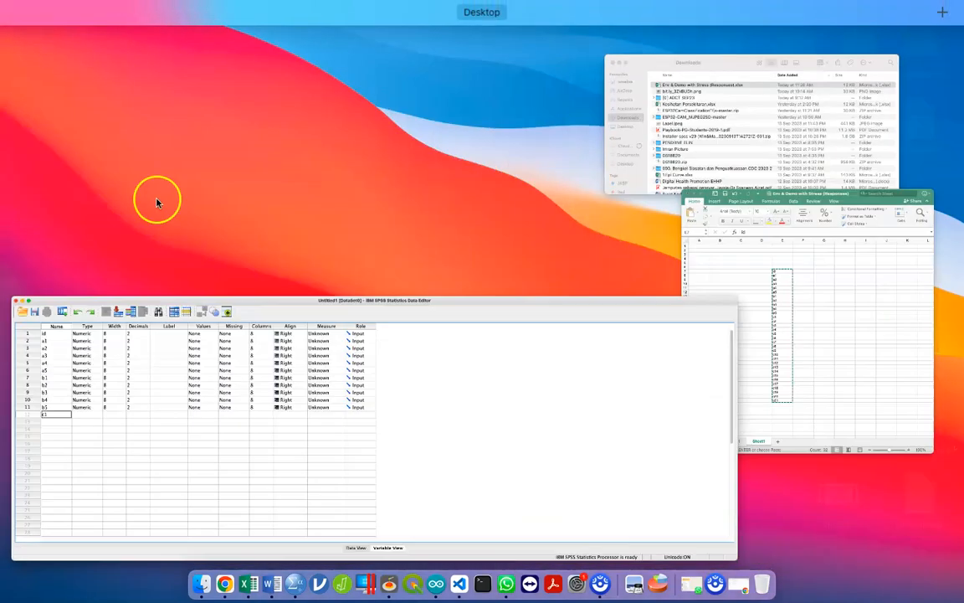
# - Check the Excel code list, then add variables c2, c3, c4 and c5 in Variable View
pyautogui.click(867, 350)
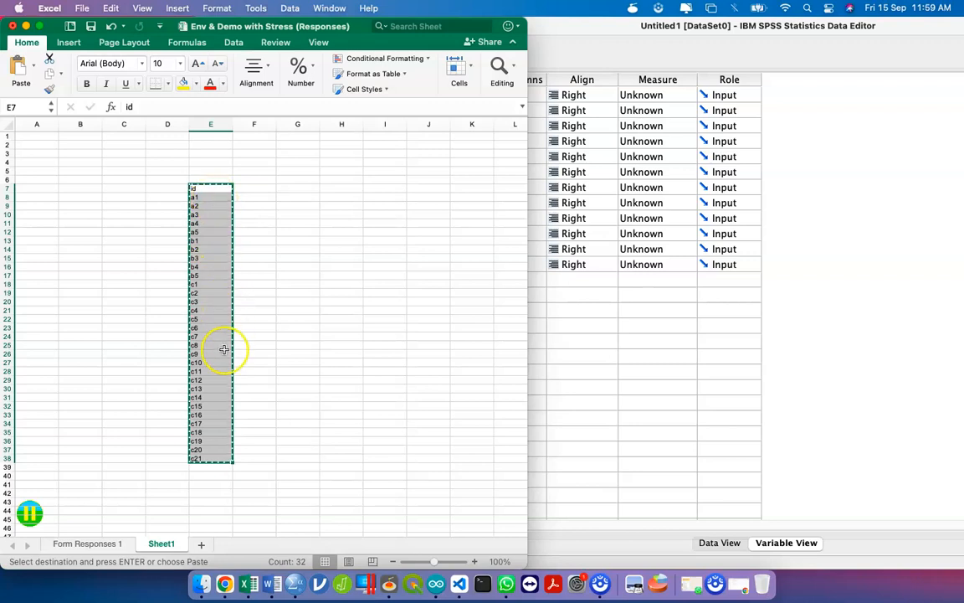
pyautogui.click(717, 426)
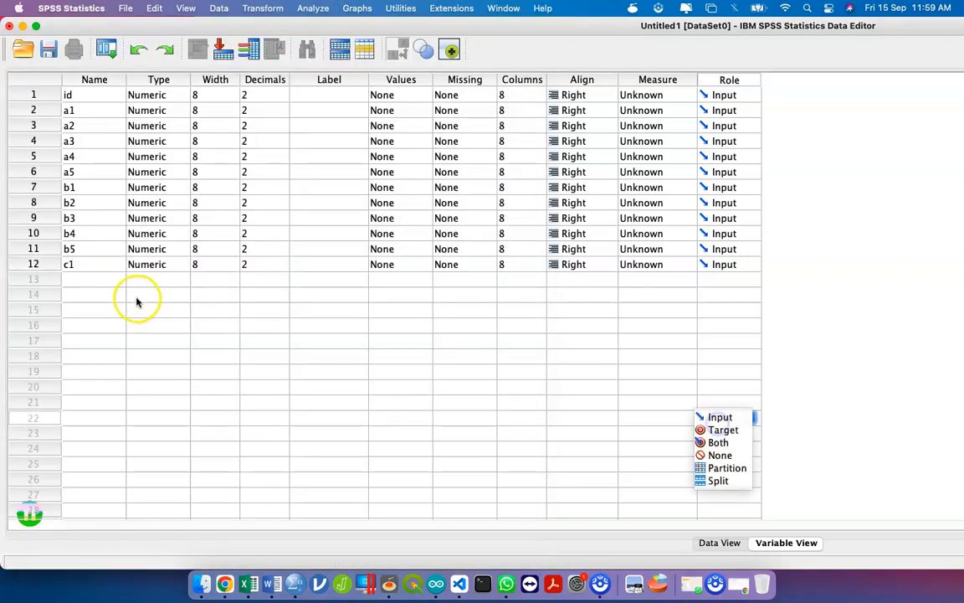
pyautogui.click(95, 280)
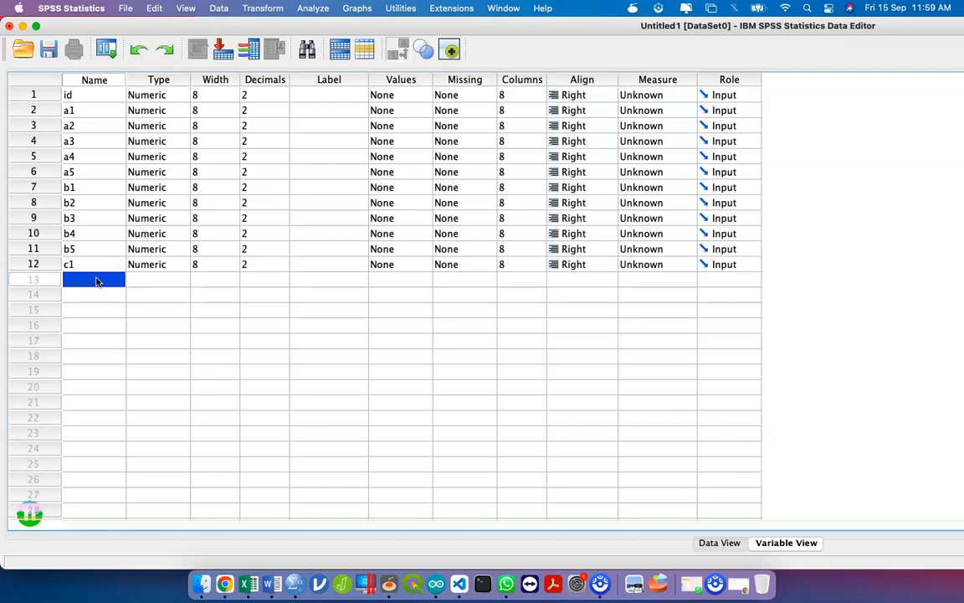
pyautogui.write('c2')
pyautogui.press('Return')
pyautogui.write('c3')
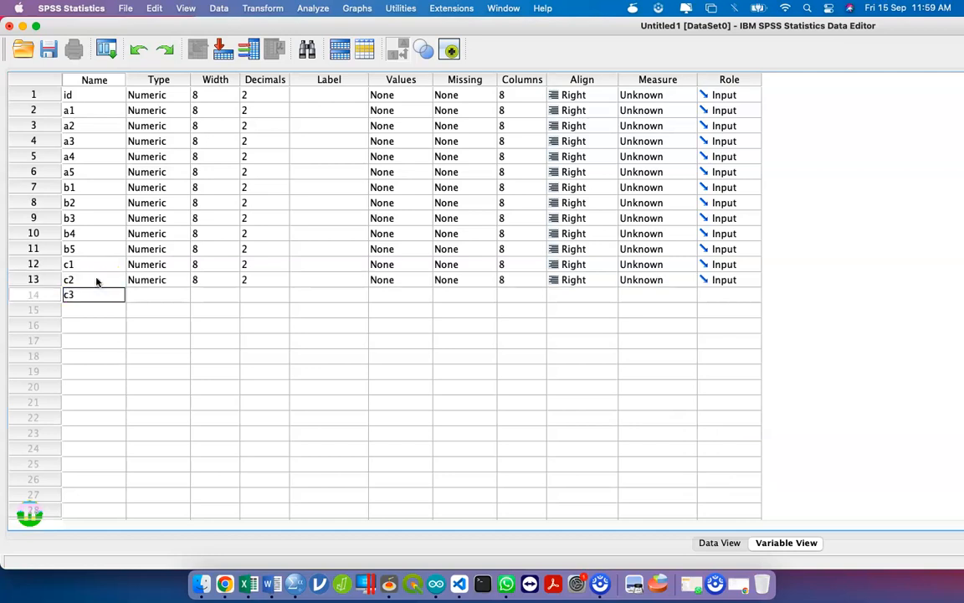
pyautogui.press('Return')
pyautogui.write('c5')
pyautogui.press('Return')
pyautogui.write('c5')
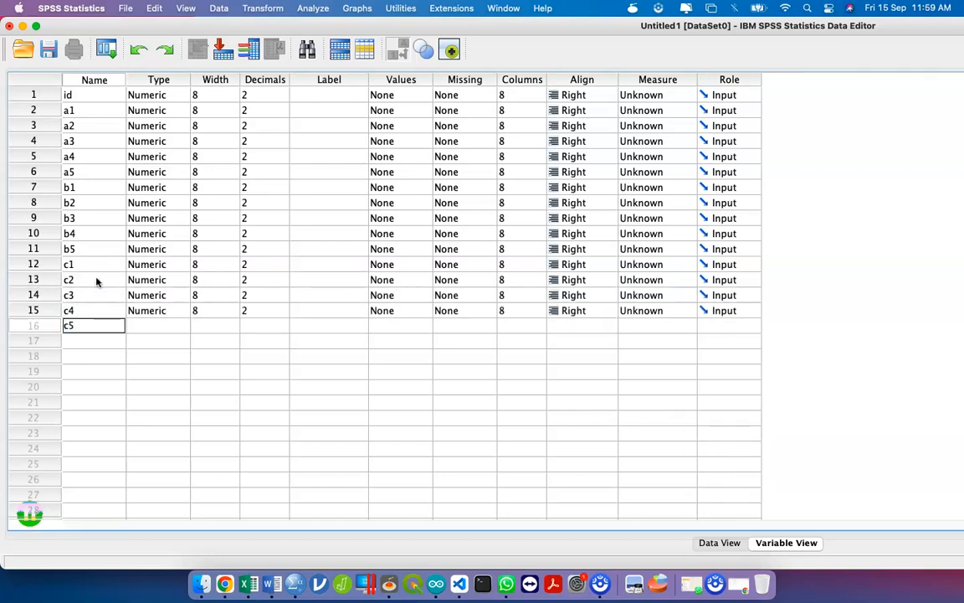
pyautogui.press('Return')
# - Add c6, correcting the mistyped 'c6c7', followed by c7, c8 and c9
pyautogui.write('c6')
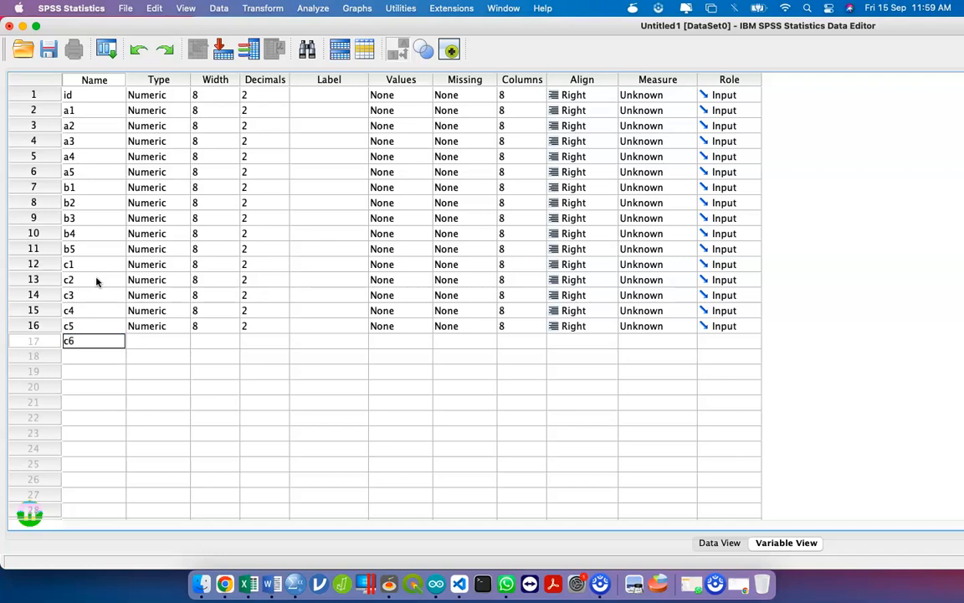
pyautogui.write('c7')
pyautogui.press('Return')
pyautogui.click(97, 340)
pyautogui.click(99, 344)
pyautogui.press('BackSpace')
pyautogui.press('BackSpace')
pyautogui.press('Return')
pyautogui.write('c')
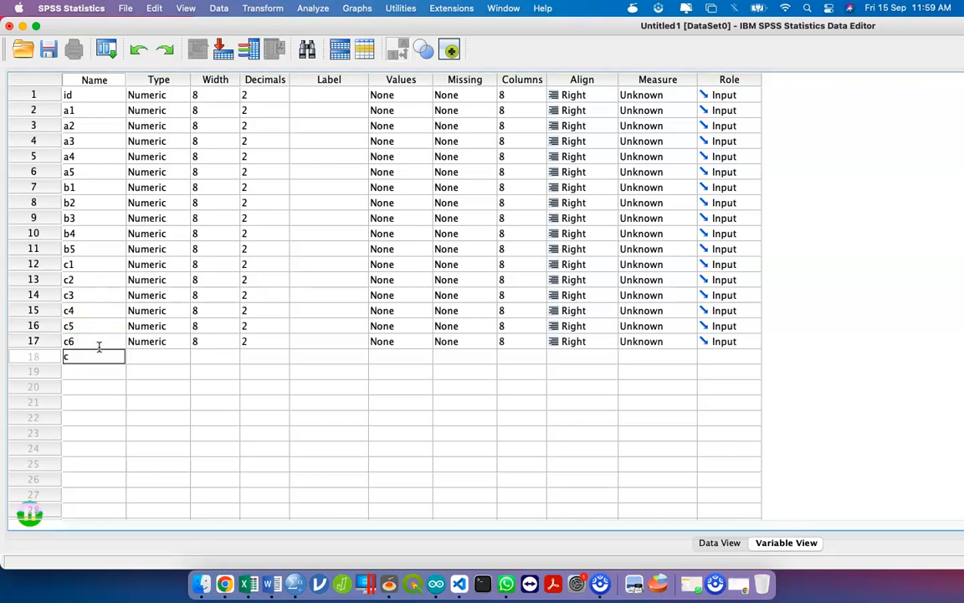
pyautogui.write('7')
pyautogui.press('Return')
pyautogui.write('c8')
pyautogui.press('Return')
pyautogui.write('c9')
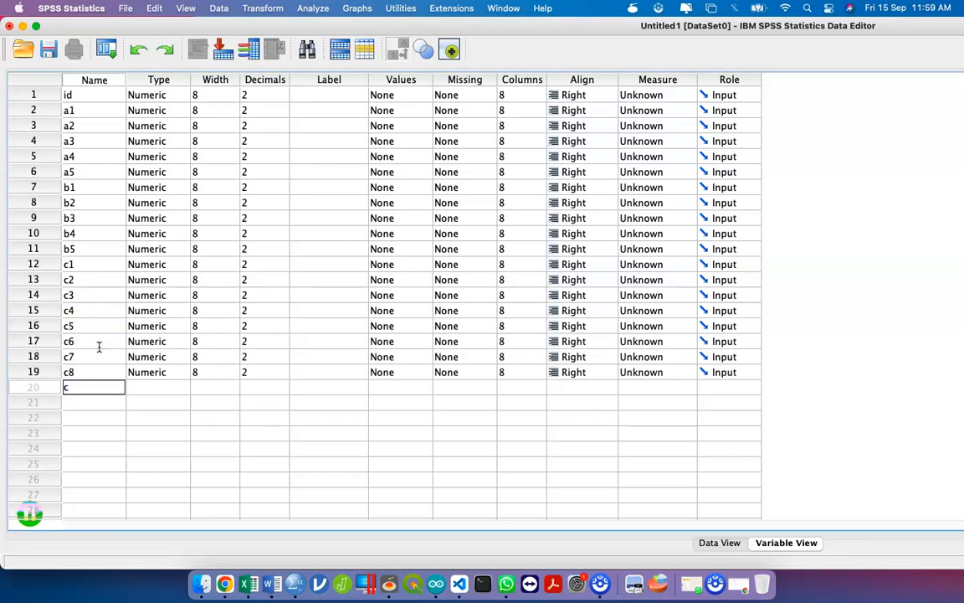
pyautogui.press('Return')
# - Add c10 through c14, fixing the duplicated c12 entry into c13
pyautogui.write('c10')
pyautogui.press('Return')
pyautogui.write('c11')
pyautogui.press('Return')
pyautogui.write('c12')
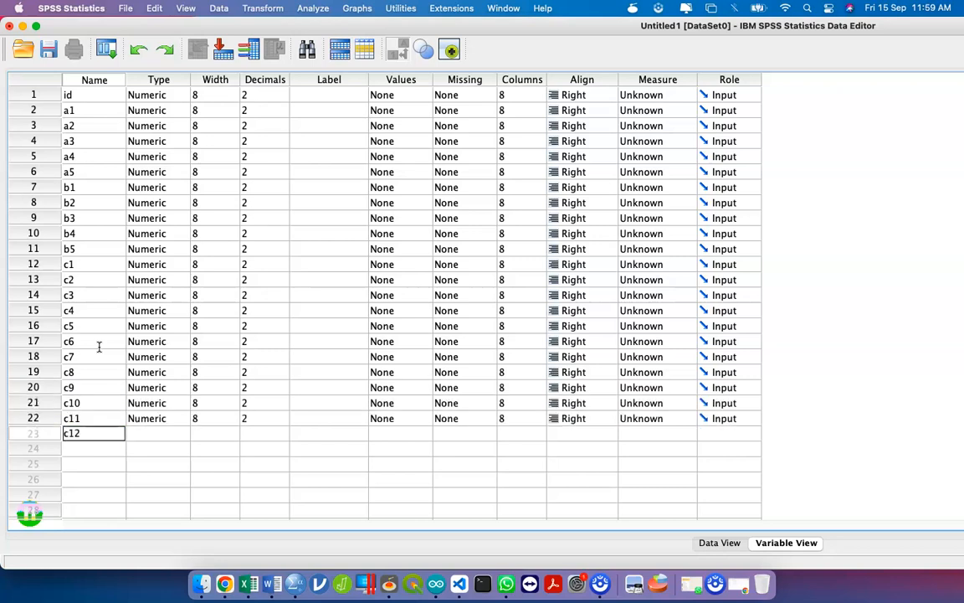
pyautogui.press('Return')
pyautogui.write('c12')
pyautogui.press('BackSpace')
pyautogui.write('3')
pyautogui.press('Return')
pyautogui.write('c14')
pyautogui.press('Return')
# - Add the remaining variables c15 through c21 and finish editing the names
pyautogui.write('c15')
pyautogui.press('Return')
pyautogui.write('c16')
pyautogui.press('Return')
pyautogui.write('c17')
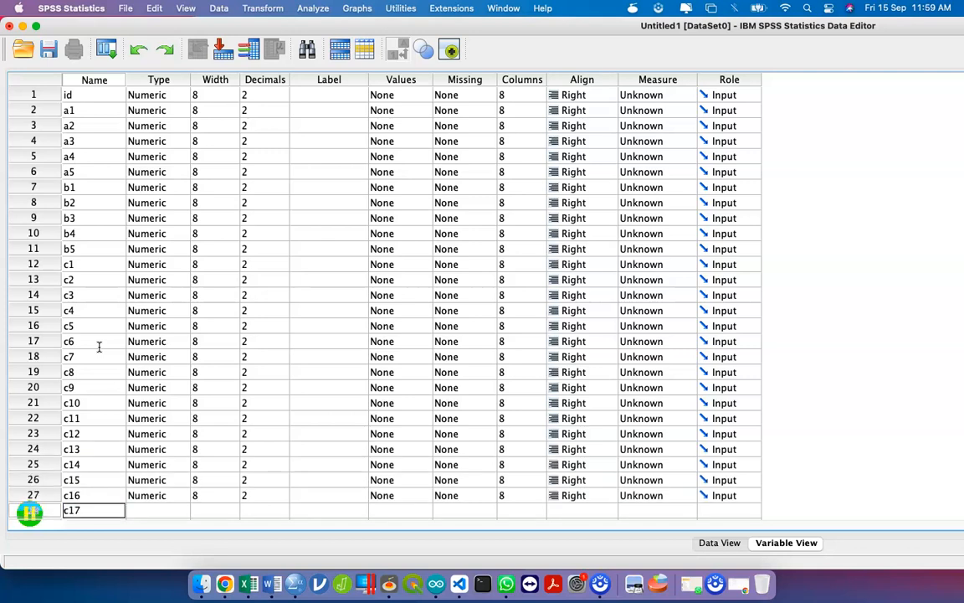
pyautogui.press('Return')
pyautogui.write('c18')
pyautogui.press('Return')
pyautogui.write('c19')
pyautogui.press('Return')
pyautogui.write('c20')
pyautogui.press('Return')
pyautogui.write('c')
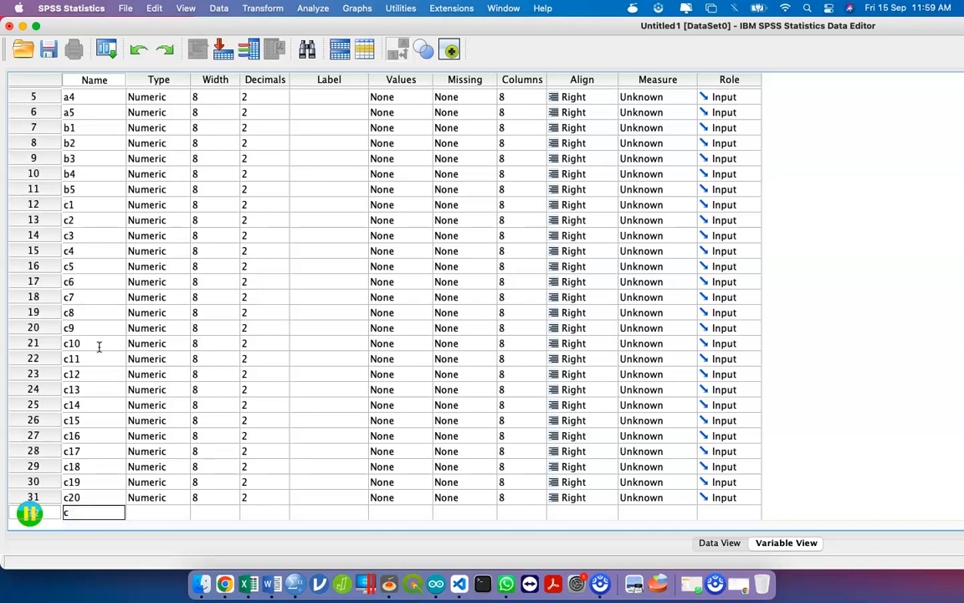
pyautogui.write('21')
pyautogui.press('Return')
pyautogui.click(209, 314)
# - Scroll through the id–c21 variable list to check it, then bring the Excel workbook forward
pyautogui.scroll(3, 205, 311)
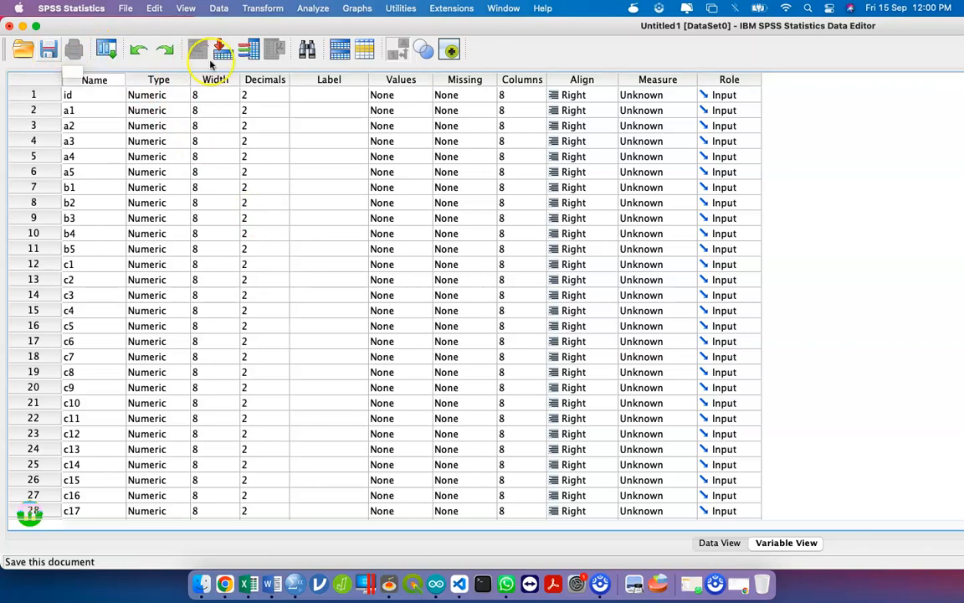
pyautogui.scroll(-10, 101, 82)
pyautogui.scroll(10, 100, 148)
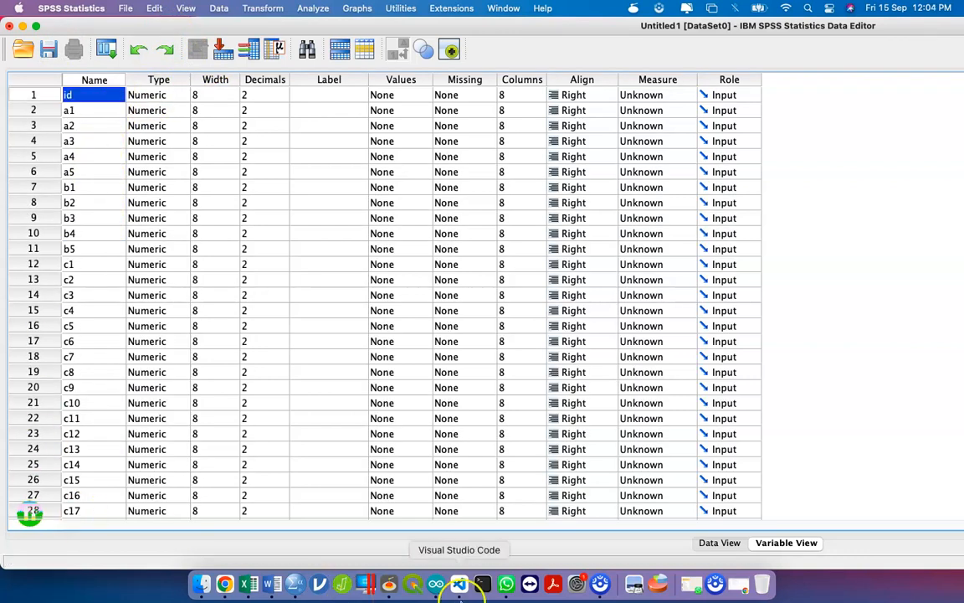
pyautogui.hotkey('ctrl', 'Up')
pyautogui.click(804, 343)
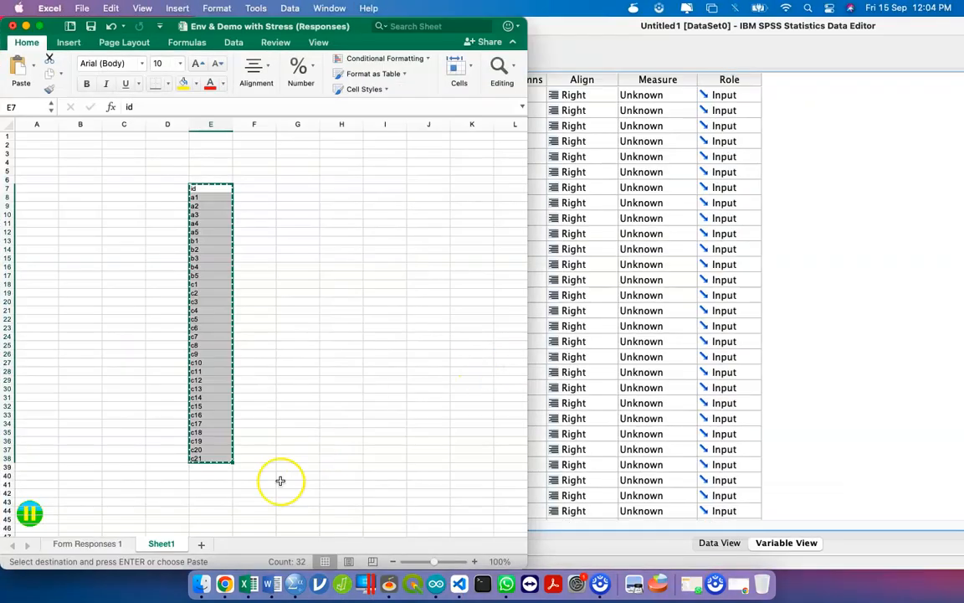
# - On Form Responses 1, maximise the window and select the row 2 question labels C2 through AH2
pyautogui.click(94, 544)
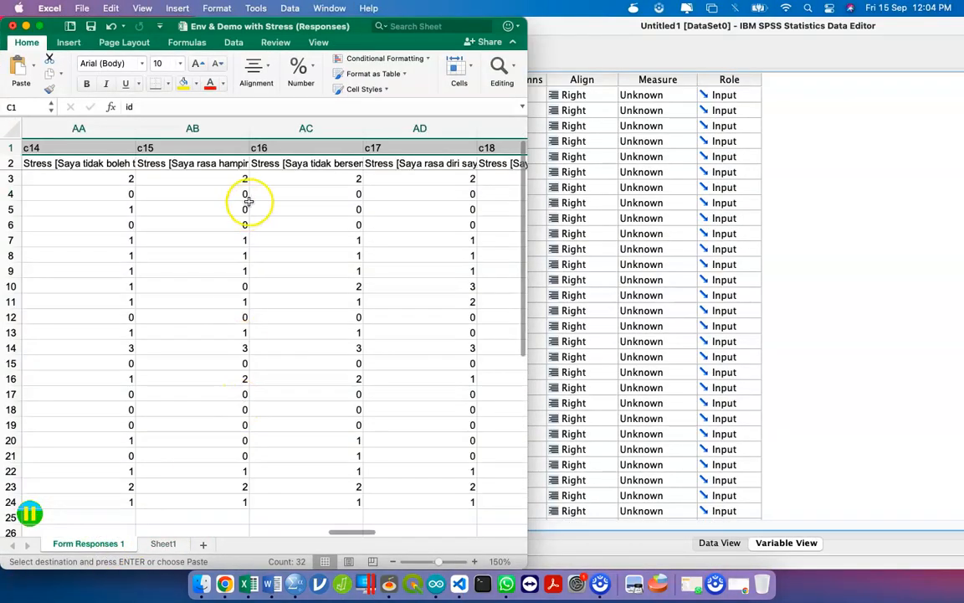
pyautogui.hscroll(-10, 247, 201)
pyautogui.moveTo(529, 31); pyautogui.dragTo(961, 59)
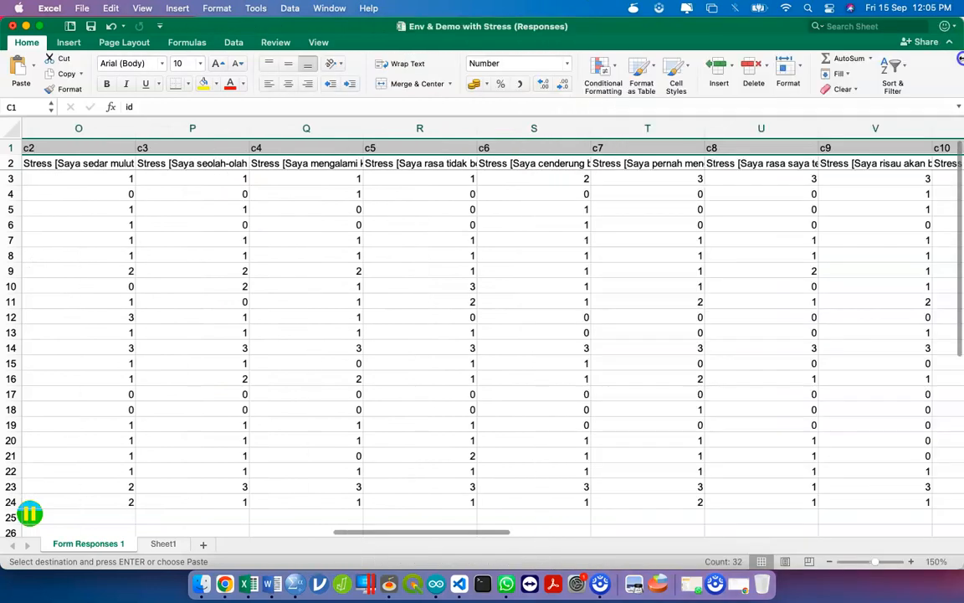
pyautogui.hscroll(-15, 86, 201)
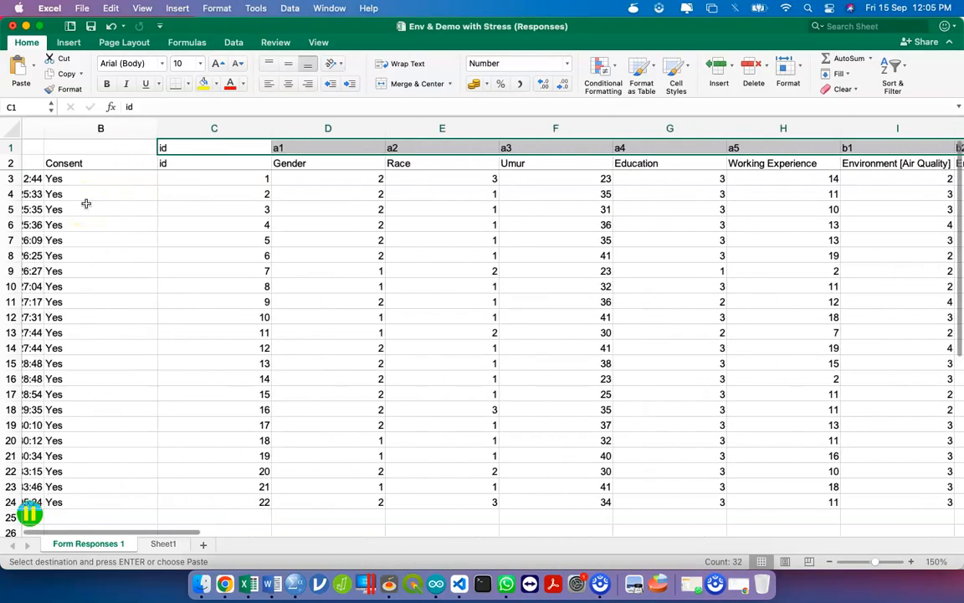
pyautogui.hscroll(-2, 87, 204)
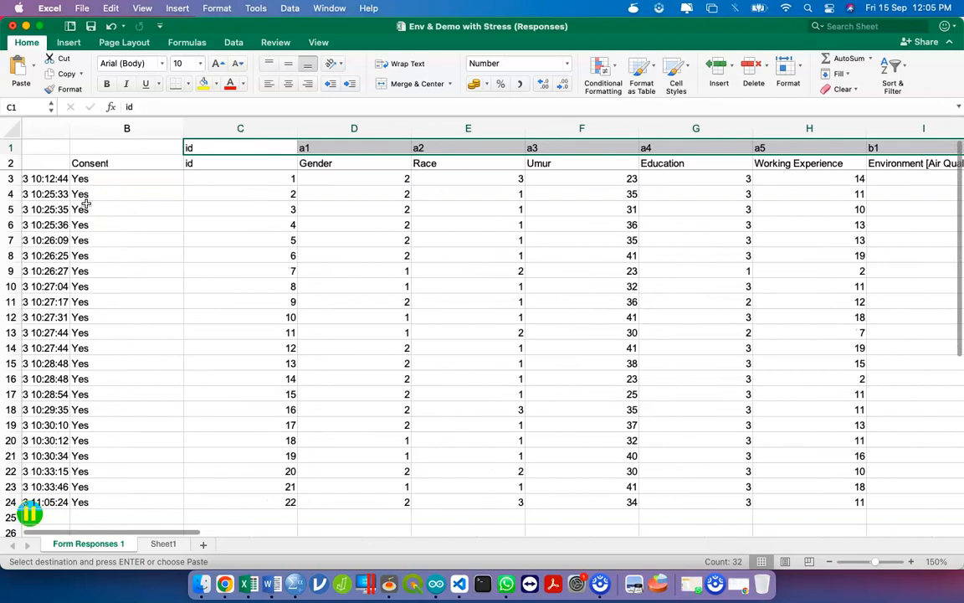
pyautogui.click(243, 163)
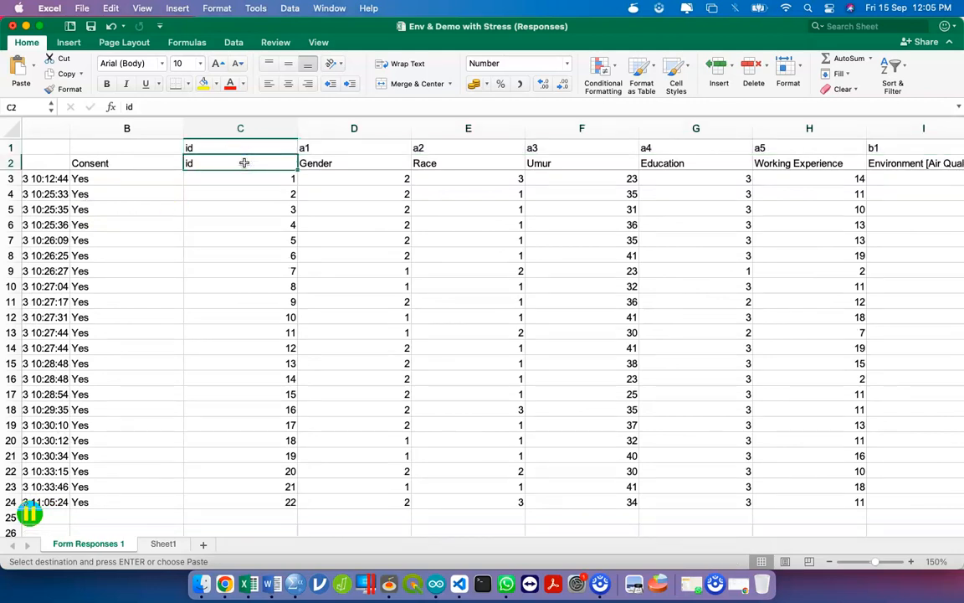
pyautogui.hscroll(20, 384, 173)
pyautogui.hscroll(-20, 383, 172)
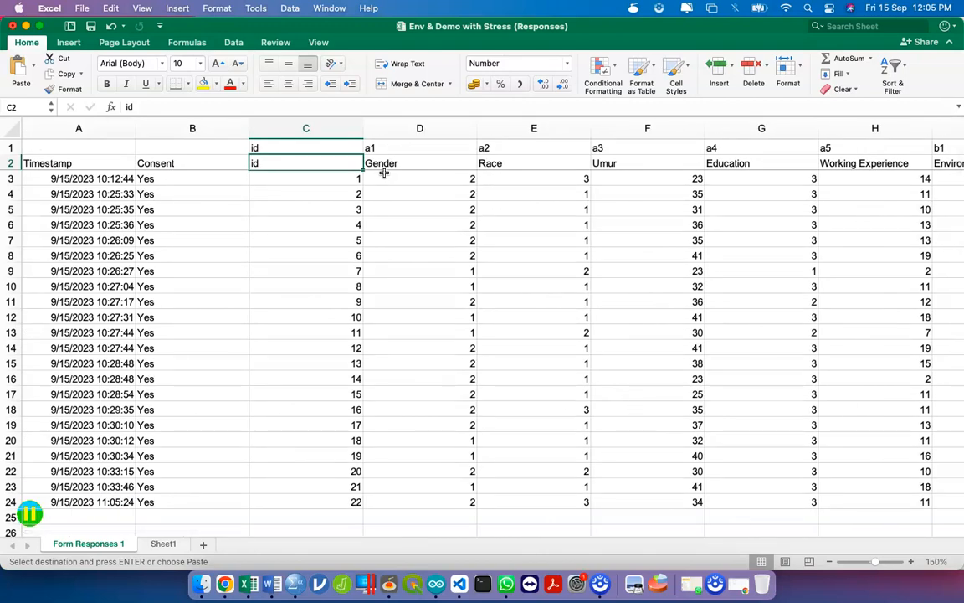
pyautogui.press('super+shift+Right')
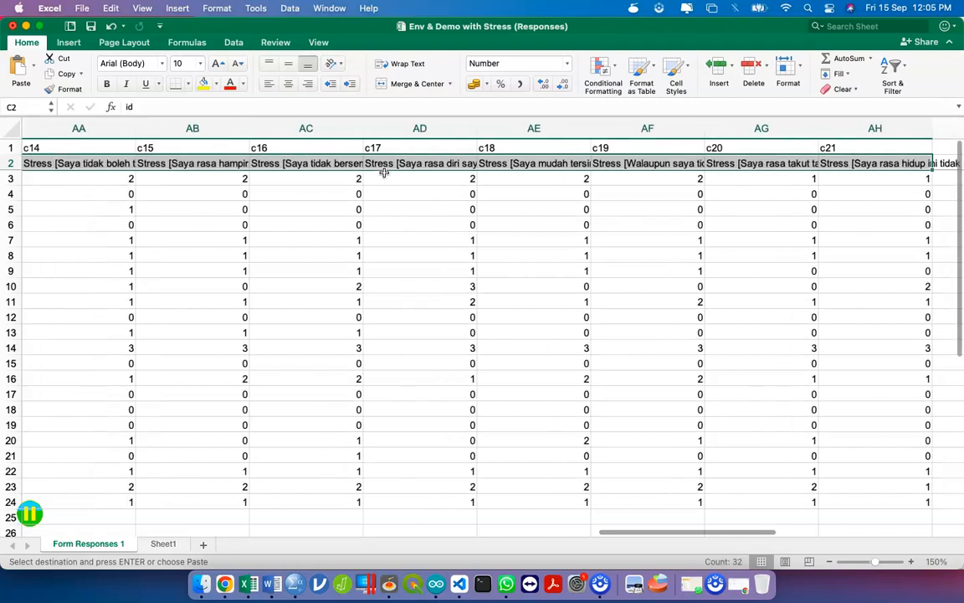
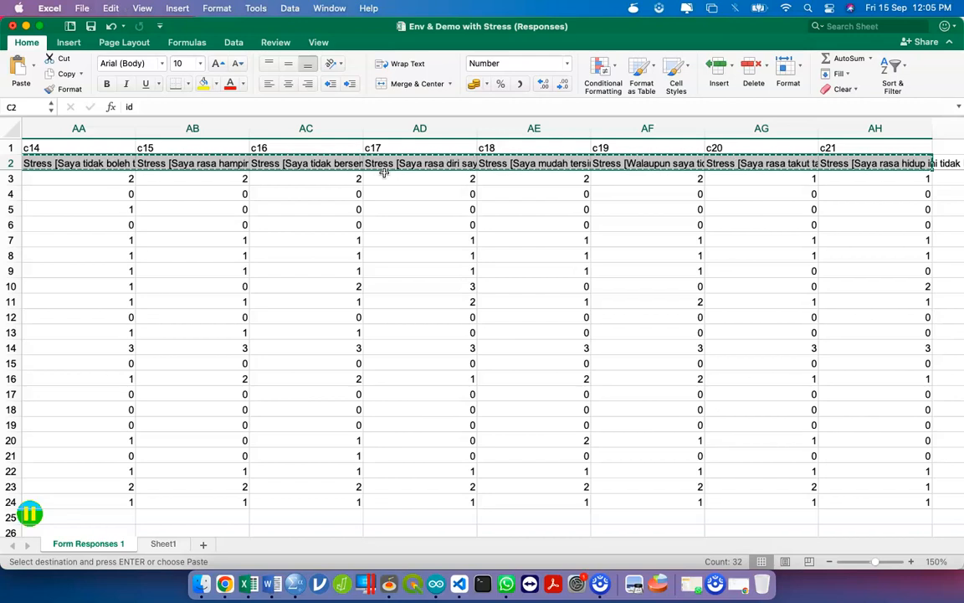
# - On a new Sheet2, paste the copied headers transposed down column D starting at D10
pyautogui.click(202, 545)
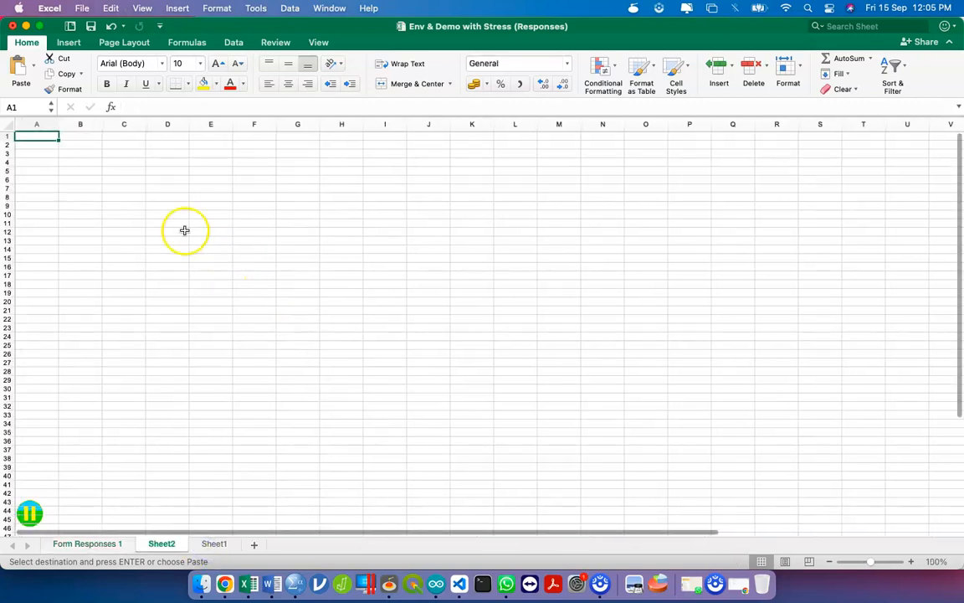
pyautogui.rightClick(168, 211)
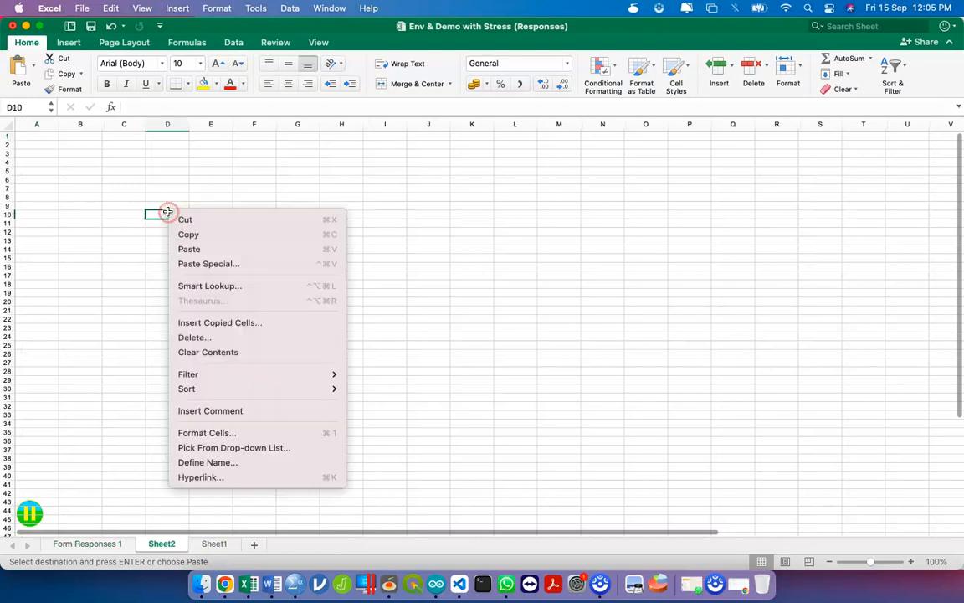
pyautogui.click(248, 263)
pyautogui.click(266, 371)
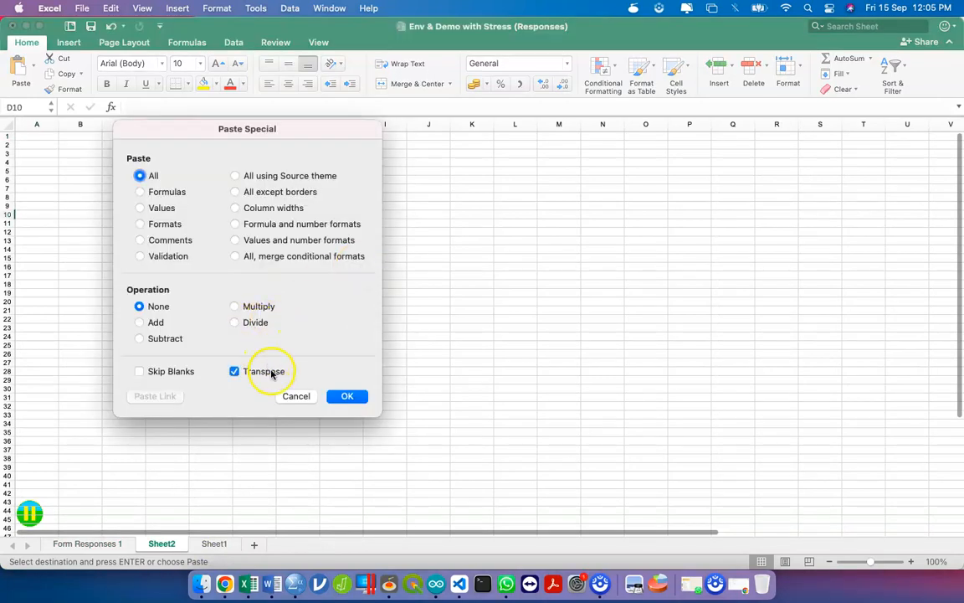
pyautogui.click(348, 396)
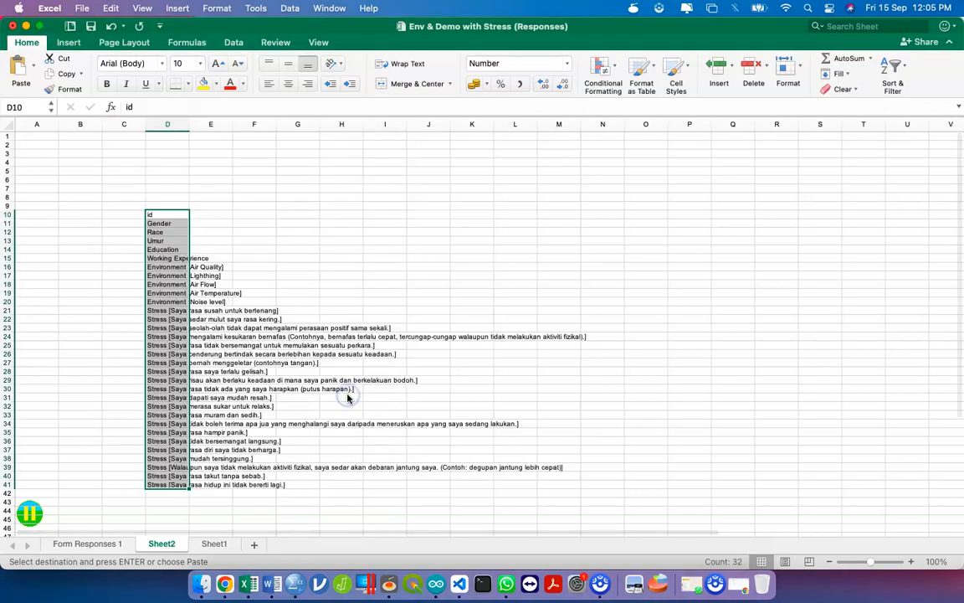
pyautogui.hotkey('ctrl', 'Up')
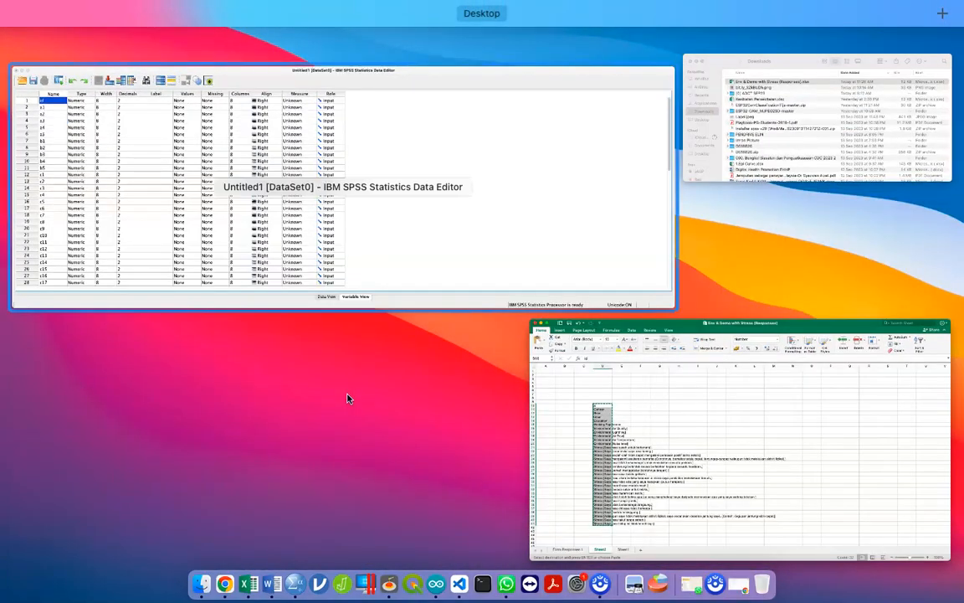
# - Paste the question texts into the Label cells of variables id through c21, then widen the Label column
pyautogui.click(375, 191)
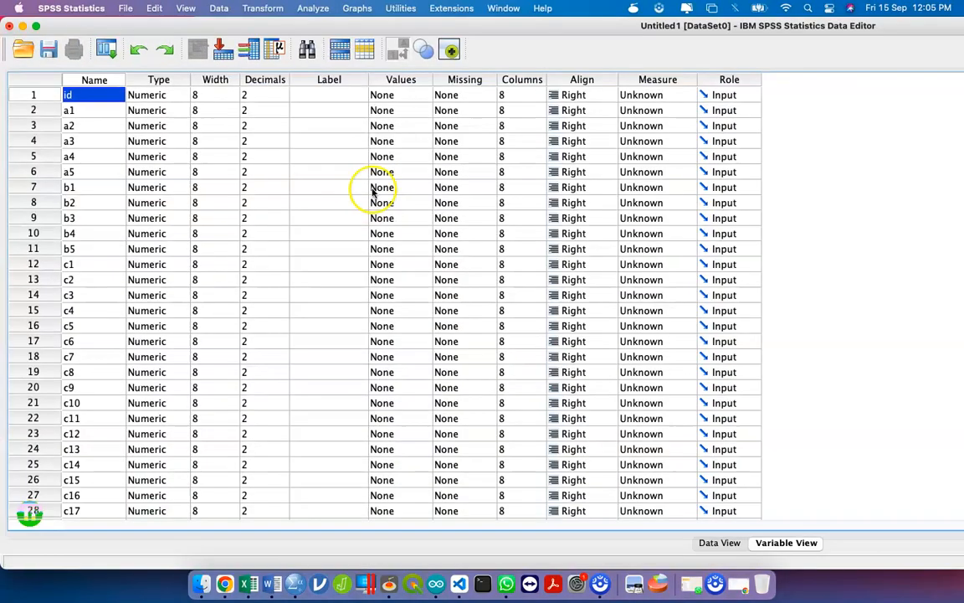
pyautogui.click(325, 96)
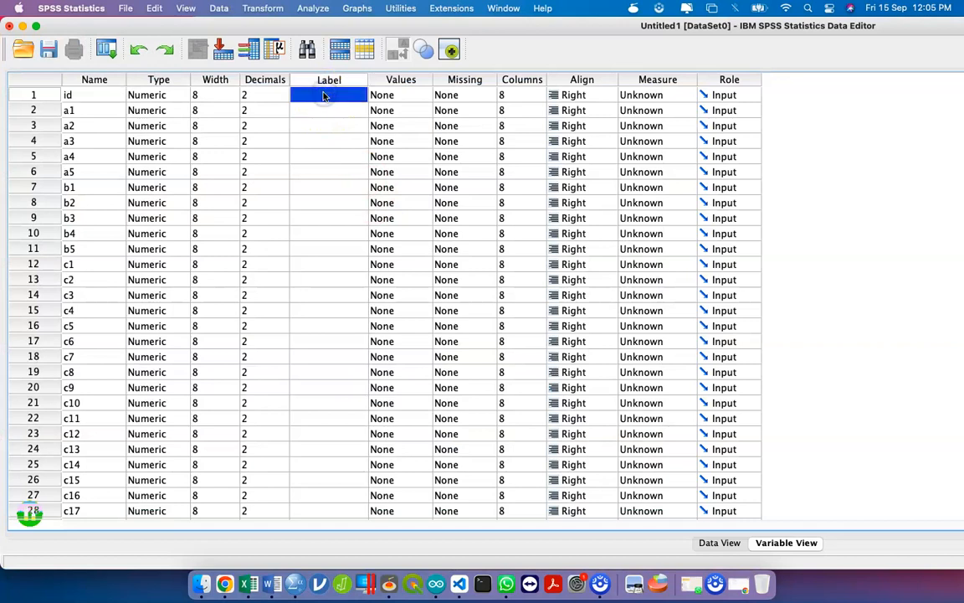
pyautogui.hotkey('shift', 'Down')
pyautogui.hotkey('shift', 'Down')
pyautogui.hotkey('shift', 'Down')
pyautogui.hotkey('shift', 'Down')
pyautogui.hotkey('shift', 'Down')
pyautogui.hotkey('shift', 'Down')
pyautogui.hotkey('shift', 'Down')
pyautogui.hotkey('shift', 'Down')
pyautogui.hotkey('shift', 'Down')
pyautogui.hotkey('shift', 'Down')
pyautogui.hotkey('shift', 'Down')
pyautogui.hotkey('shift', 'Down')
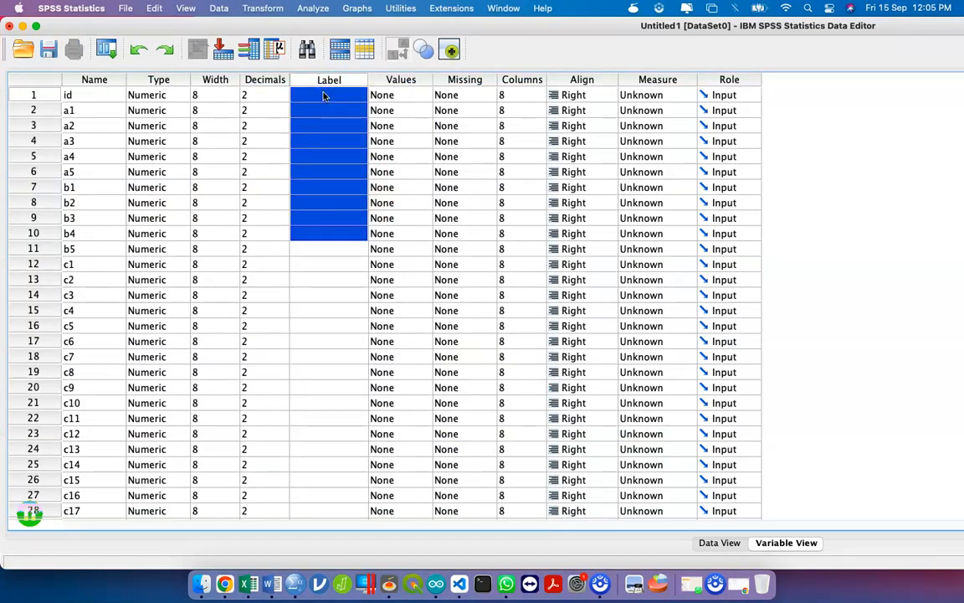
pyautogui.hotkey('shift', 'Down')
pyautogui.hotkey('shift', 'Down')
pyautogui.hotkey('shift', 'Down')
pyautogui.hotkey('shift', 'Down')
pyautogui.hotkey('shift', 'Down')
pyautogui.hotkey('shift', 'Down')
pyautogui.hotkey('shift', 'Down')
pyautogui.hotkey('shift', 'Down')
pyautogui.hotkey('shift', 'Down')
pyautogui.hotkey('shift', 'Down')
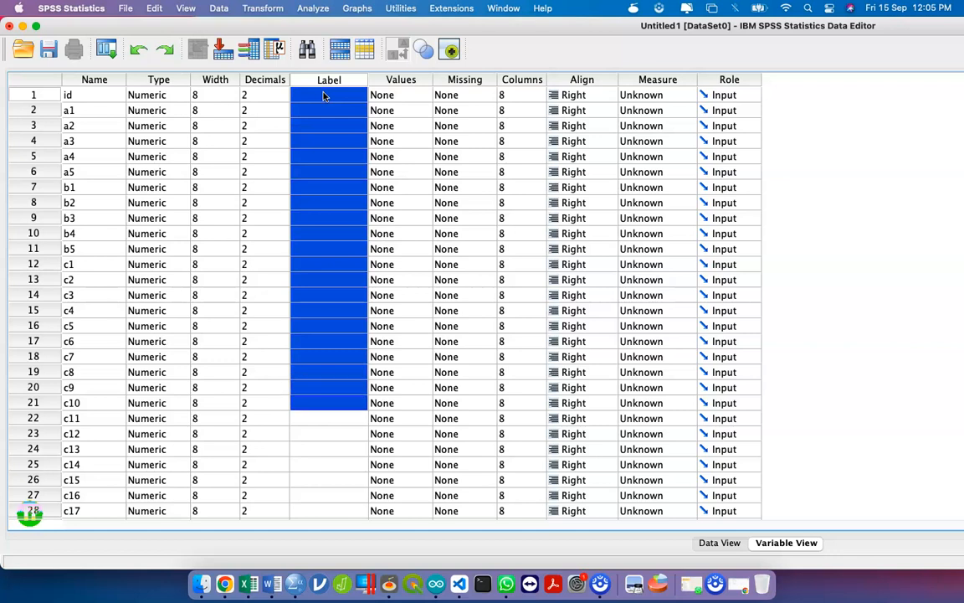
pyautogui.hotkey('shift', 'Down')
pyautogui.hotkey('shift', 'Down')
pyautogui.hotkey('shift', 'Down')
pyautogui.hotkey('shift', 'Down')
pyautogui.hotkey('shift', 'Down')
pyautogui.hotkey('shift', 'Down')
pyautogui.hotkey('shift', 'Down')
pyautogui.hotkey('shift', 'Down')
pyautogui.hotkey('shift', 'Down')
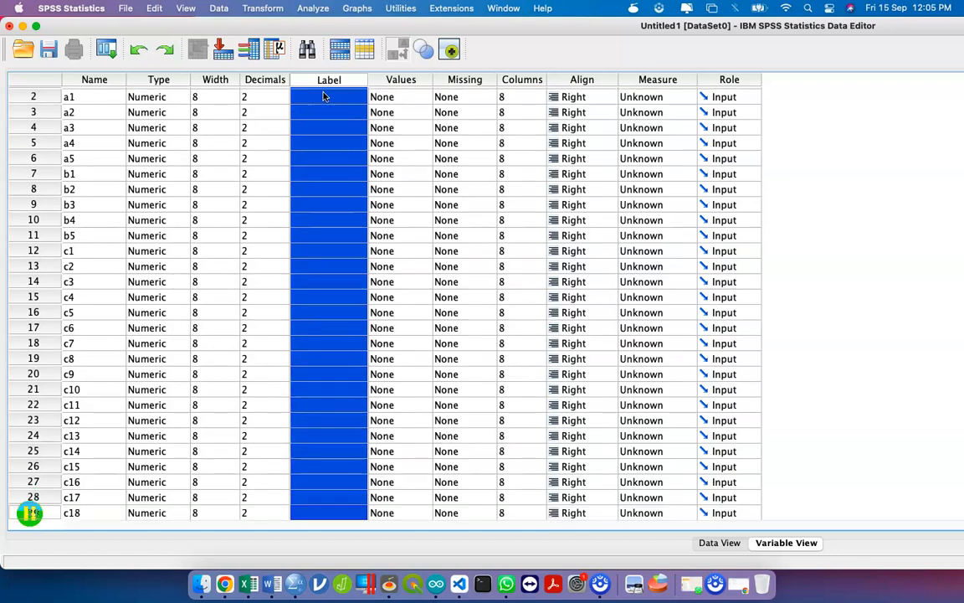
pyautogui.hotkey('shift', 'Down')
pyautogui.hotkey('shift', 'Down')
pyautogui.hotkey('shift', 'Up')
pyautogui.hotkey('shift', 'Up')
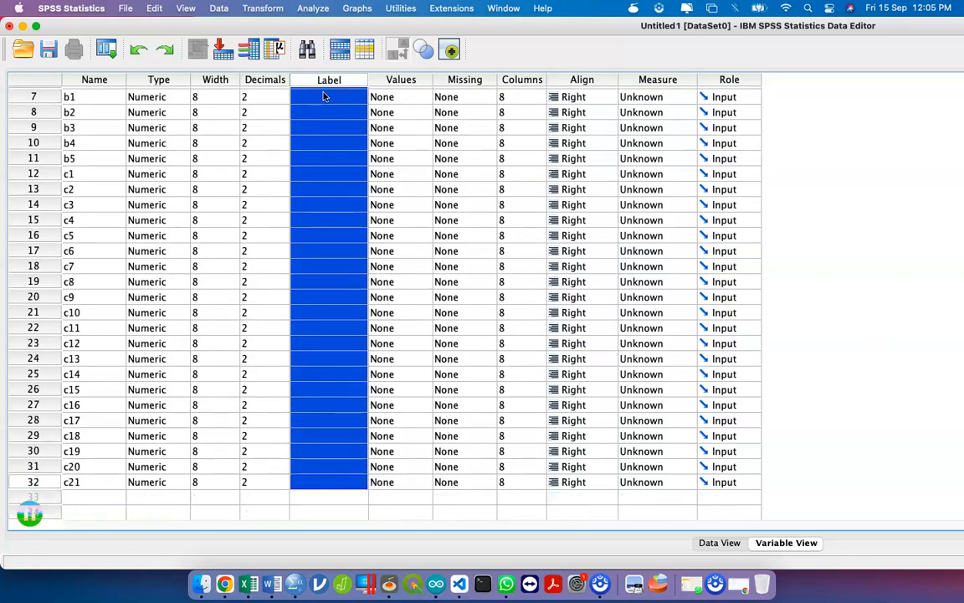
pyautogui.press('super+v')
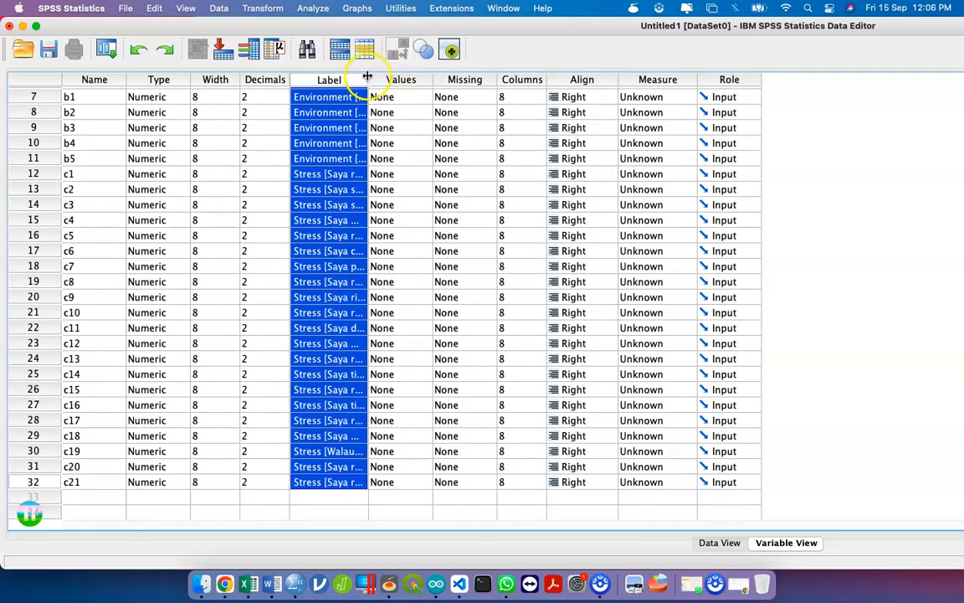
pyautogui.moveTo(367, 76); pyautogui.dragTo(532, 85)
pyautogui.scroll(3, 398, 146)
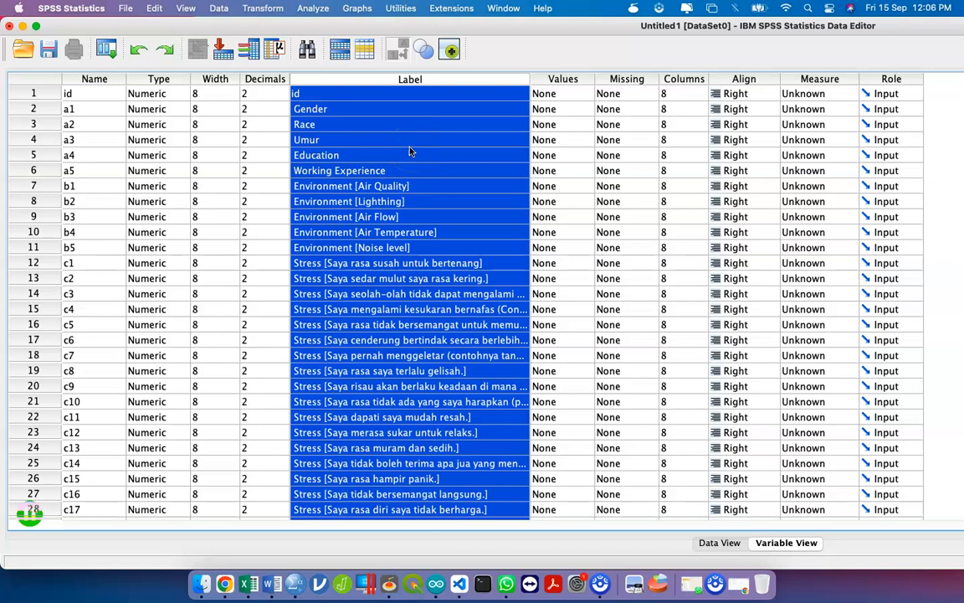
# - Save the data file in Downloads as ADCT, replacing the default name Untitled1
pyautogui.click(47, 50)
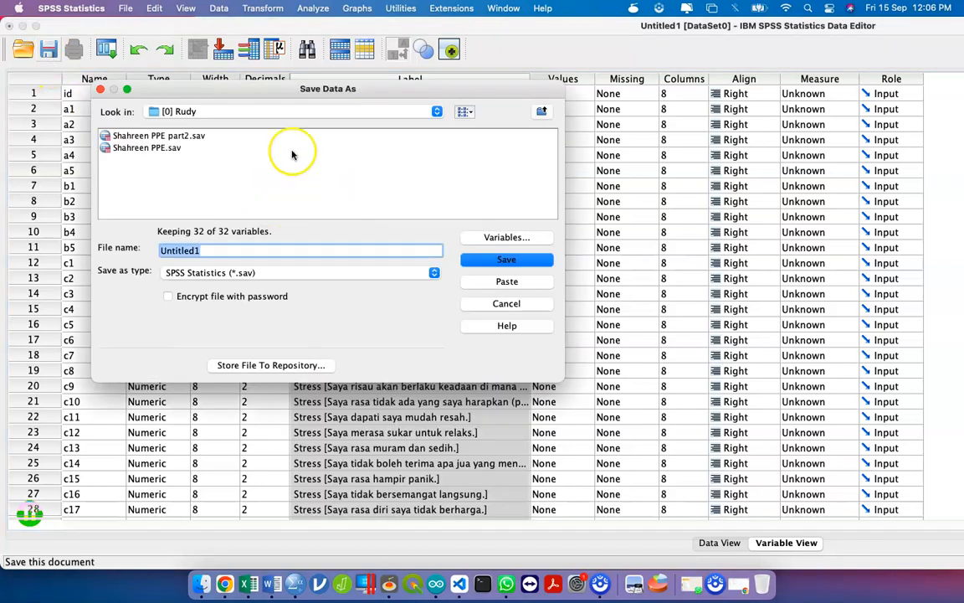
pyautogui.click(286, 112)
pyautogui.click(260, 99)
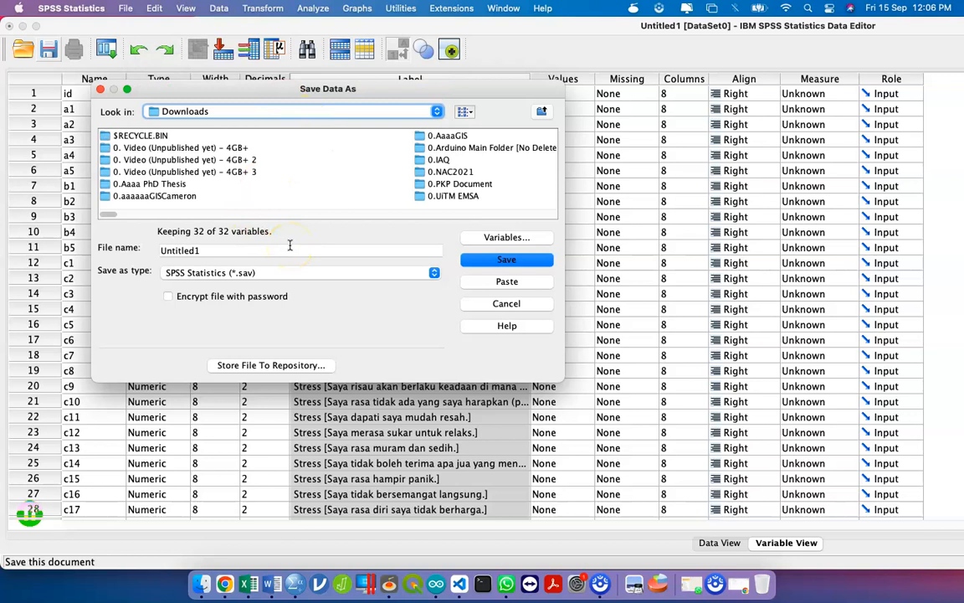
pyautogui.click(224, 250)
pyautogui.doubleClick(225, 250)
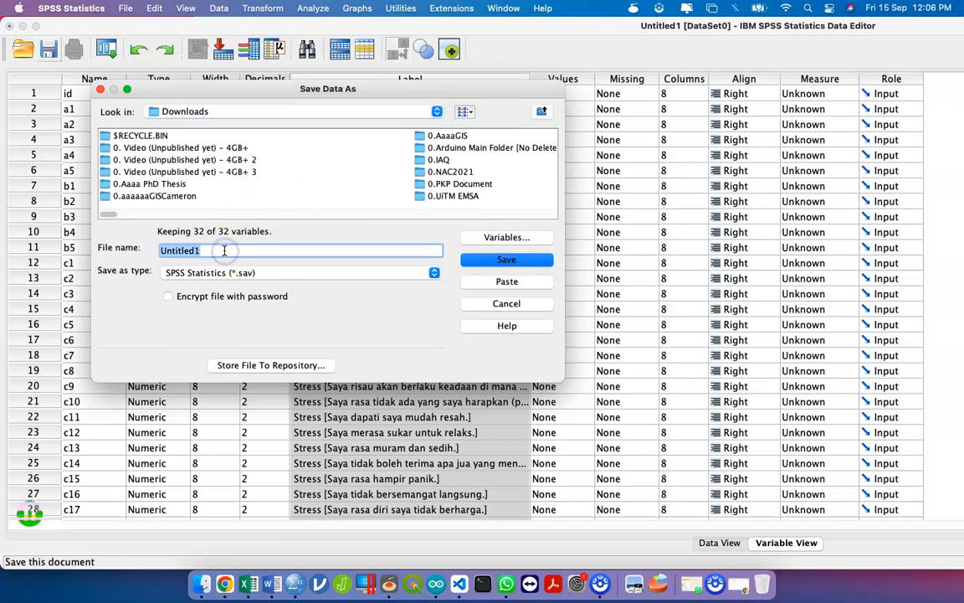
pyautogui.write('ADCT')
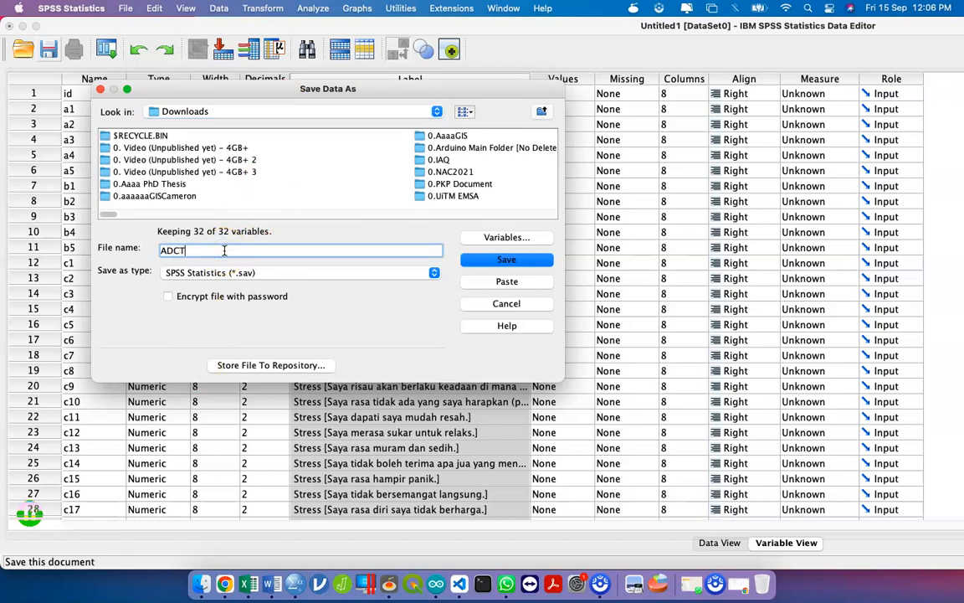
pyautogui.press('Return')
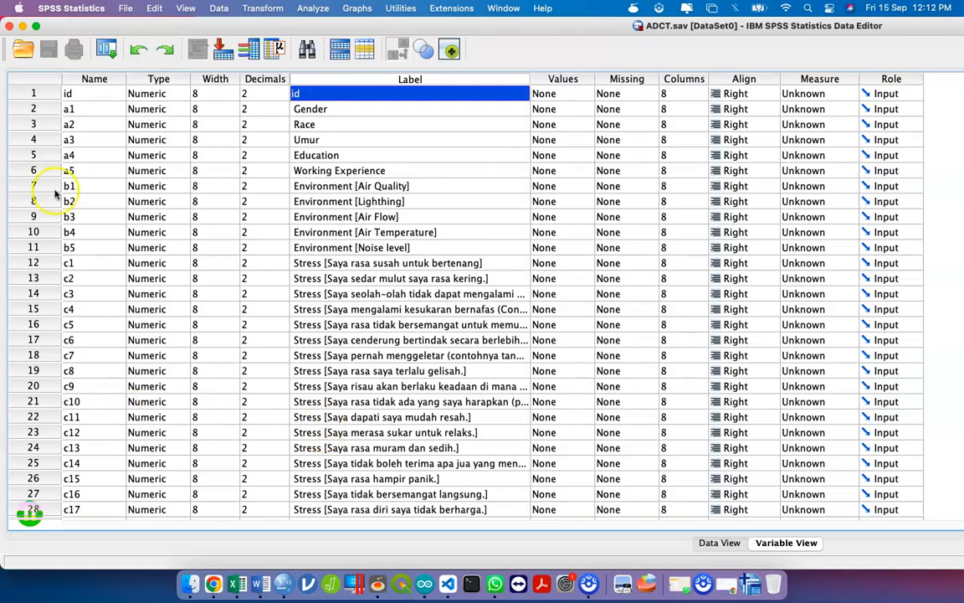
pyautogui.click(97, 96)
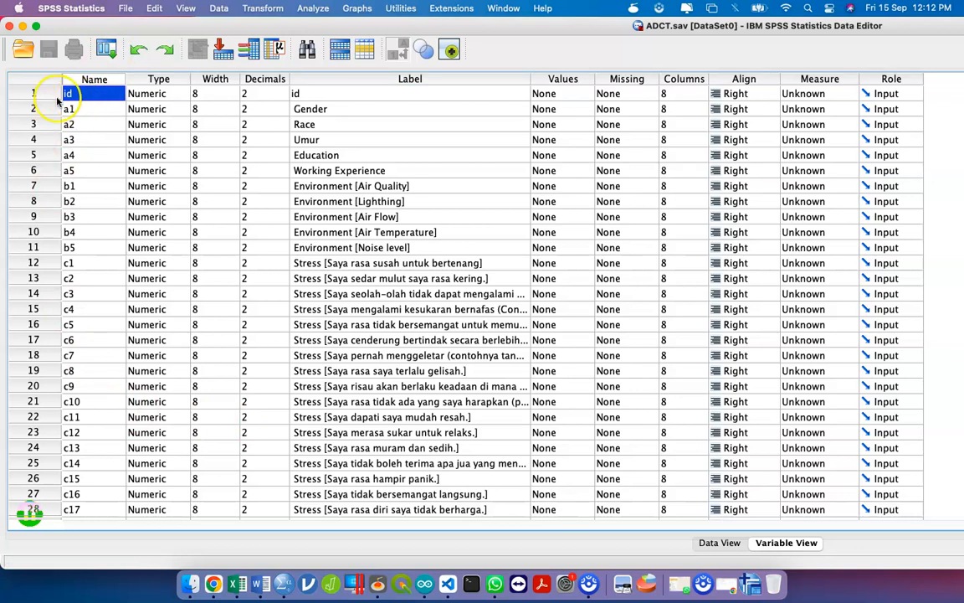
pyautogui.click(33, 95)
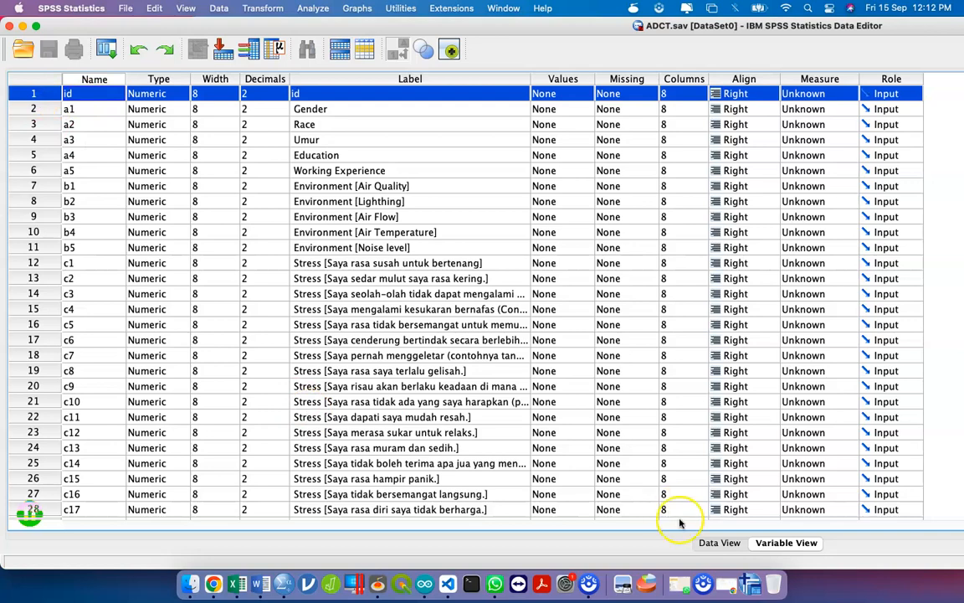
pyautogui.click(720, 542)
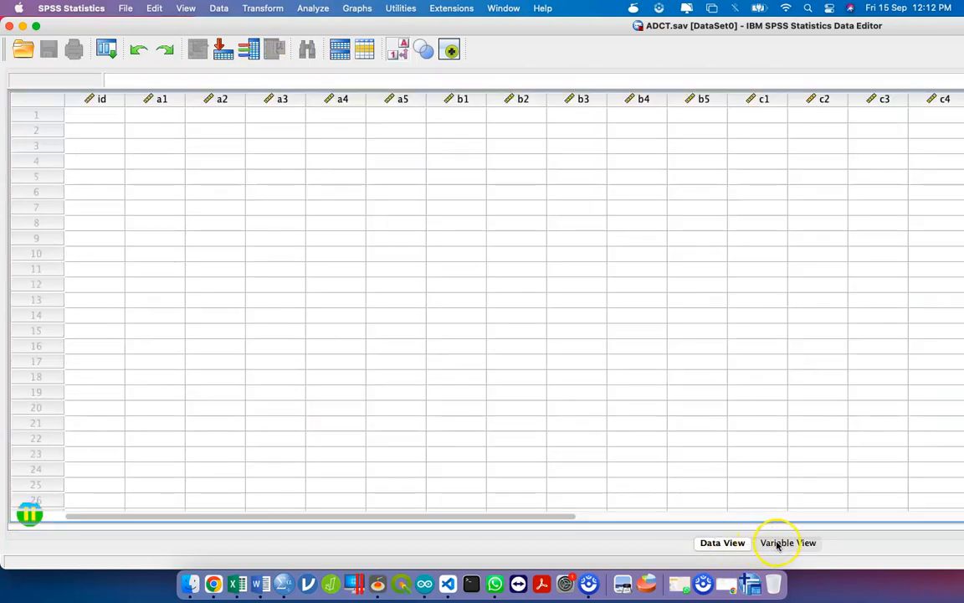
pyautogui.click(781, 542)
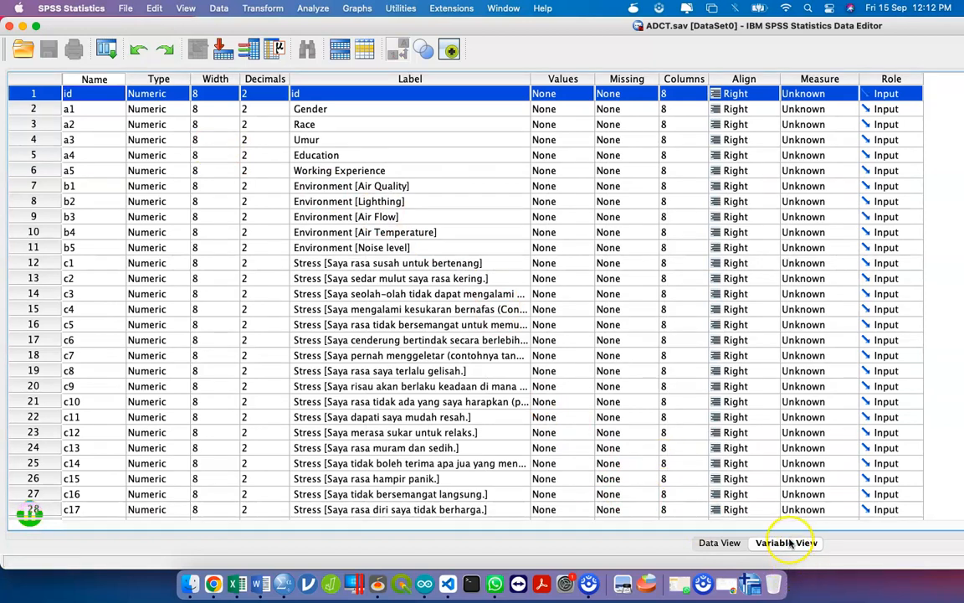
pyautogui.click(96, 98)
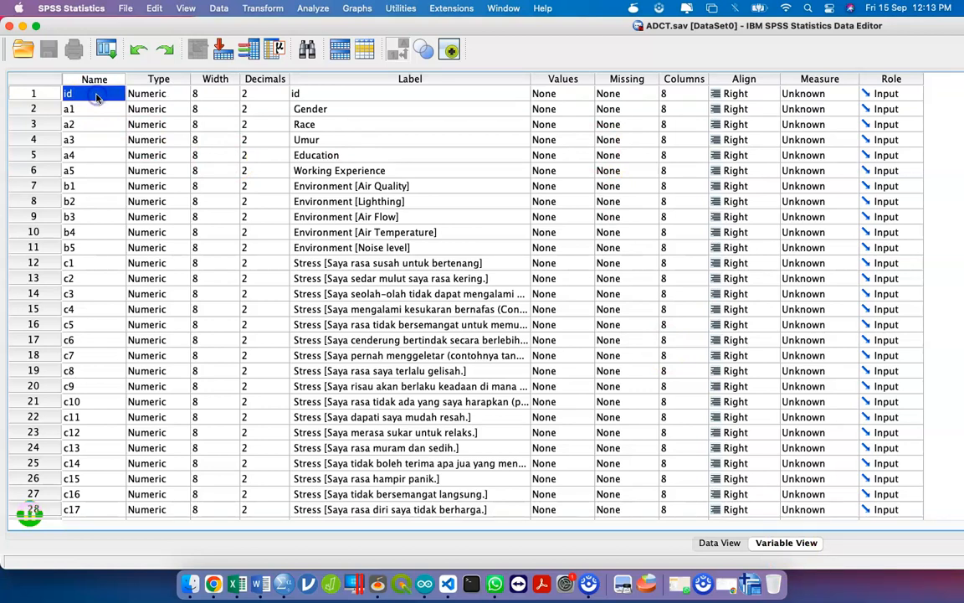
pyautogui.doubleClick(72, 96)
pyautogui.click(80, 94)
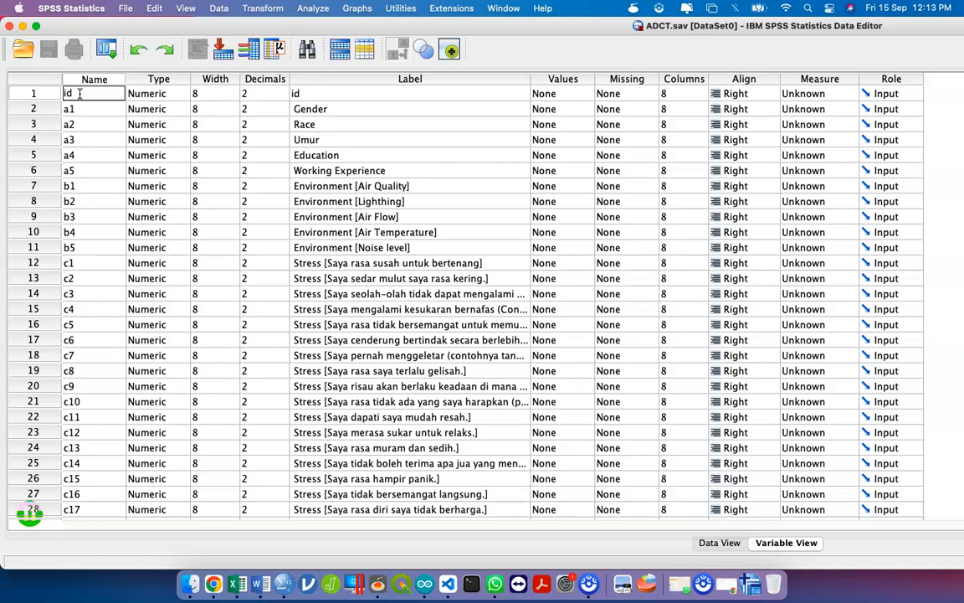
# - Try renaming variable a1 to 'gender', dismiss the illegal-character warning, and review names a1 through c1
pyautogui.click(92, 108)
pyautogui.press('BackSpace')
pyautogui.write('gender')
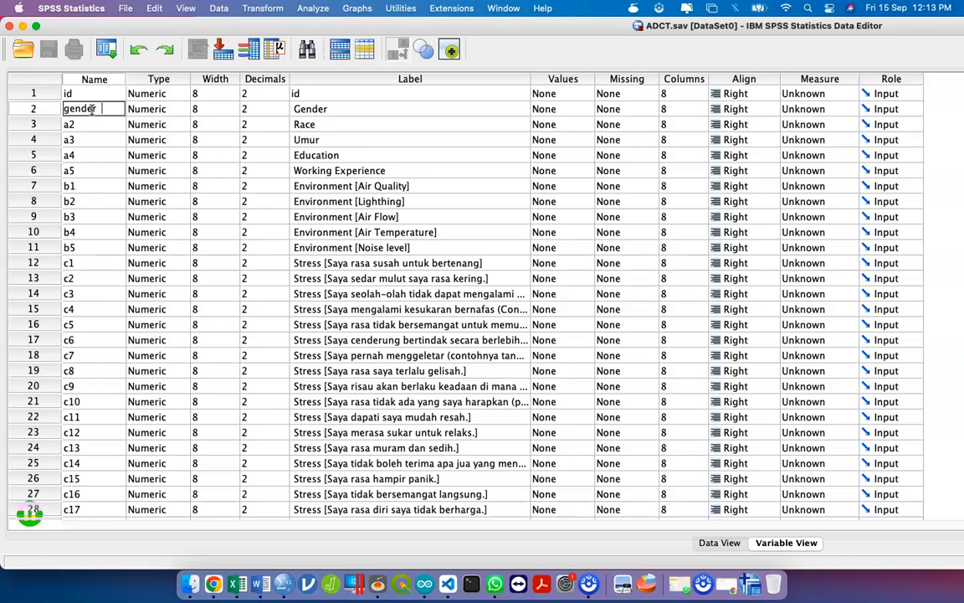
pyautogui.click(116, 124)
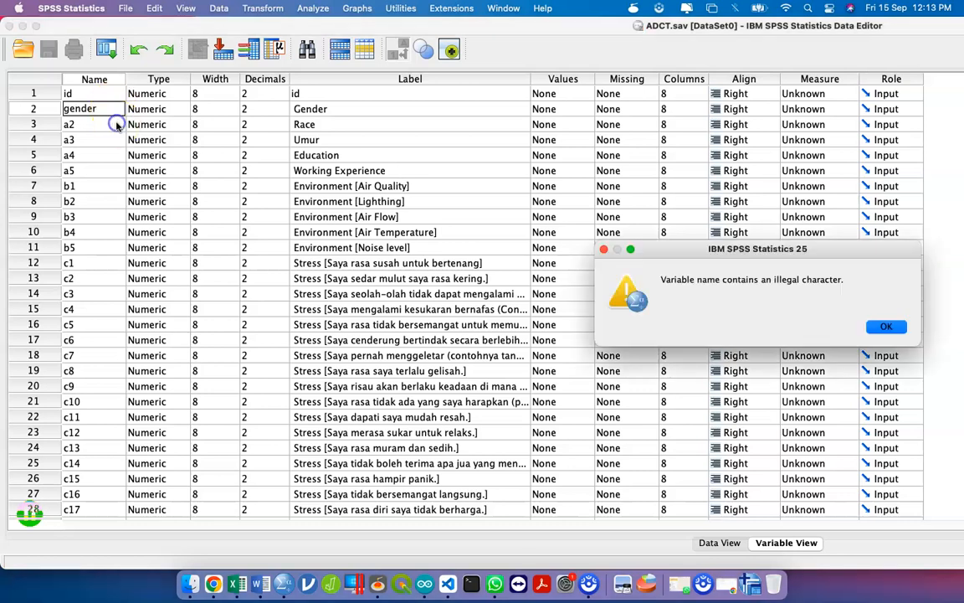
pyautogui.click(887, 326)
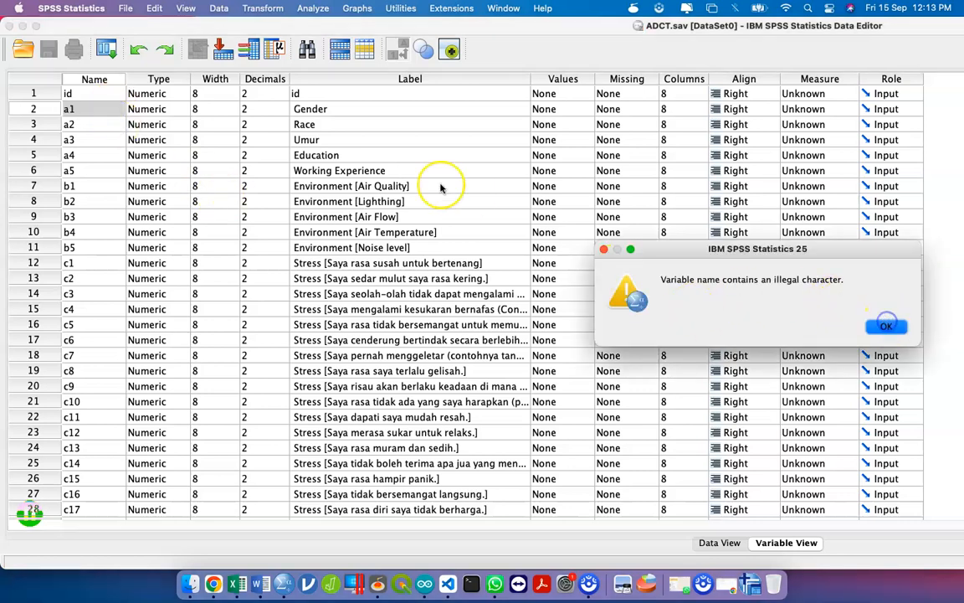
pyautogui.click(885, 326)
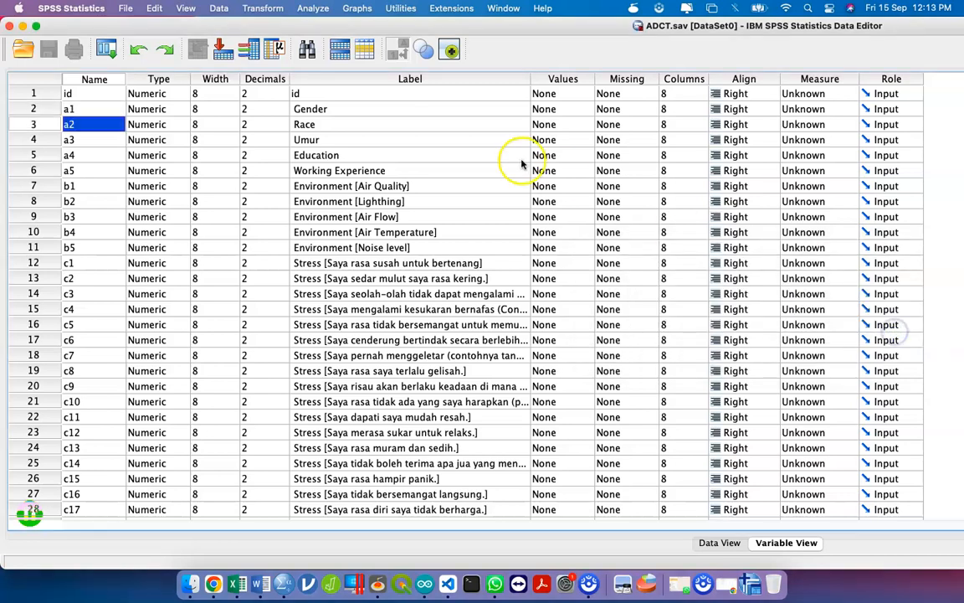
pyautogui.click(93, 114)
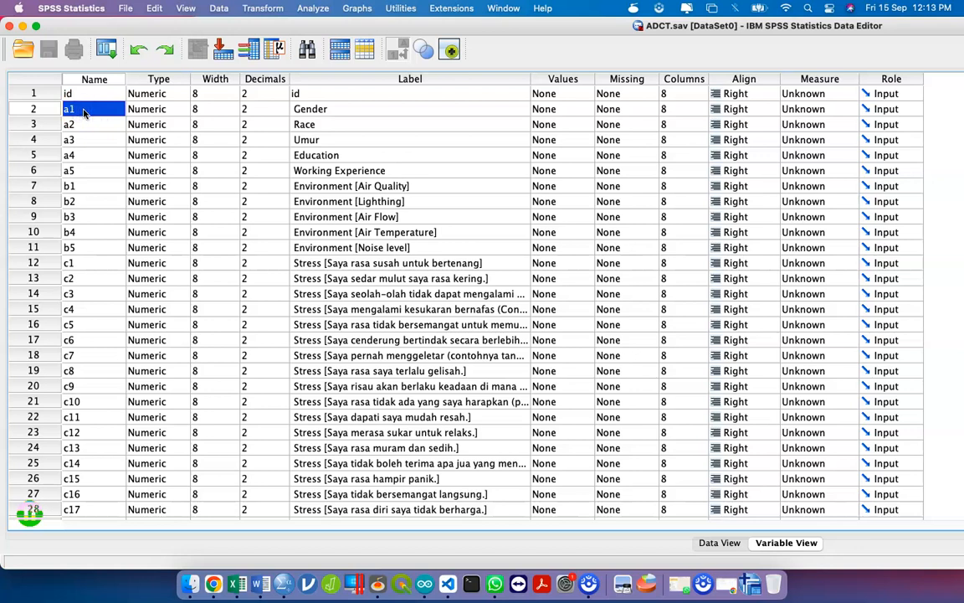
pyautogui.moveTo(84, 112); pyautogui.dragTo(114, 110)
pyautogui.click(364, 109)
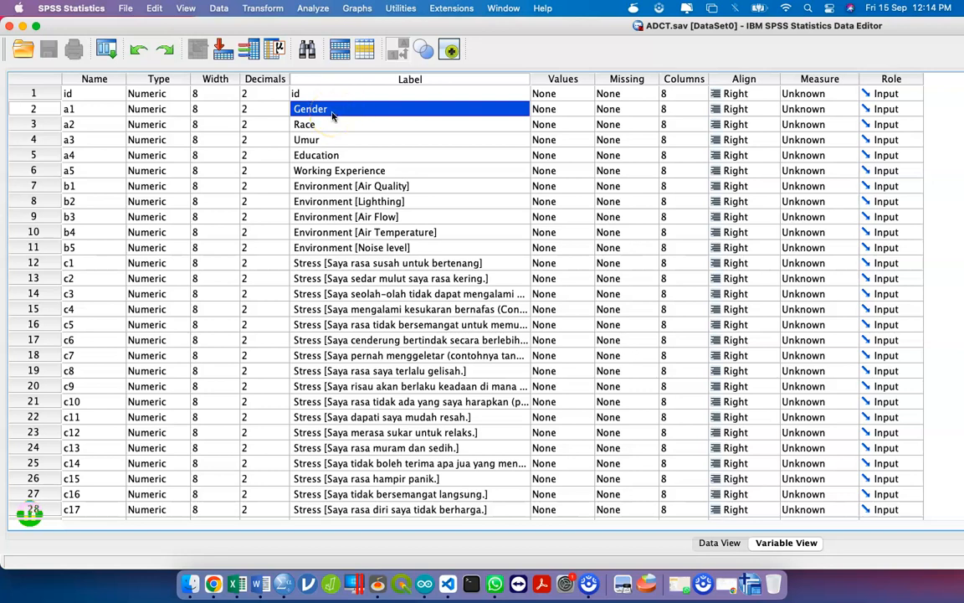
pyautogui.click(86, 96)
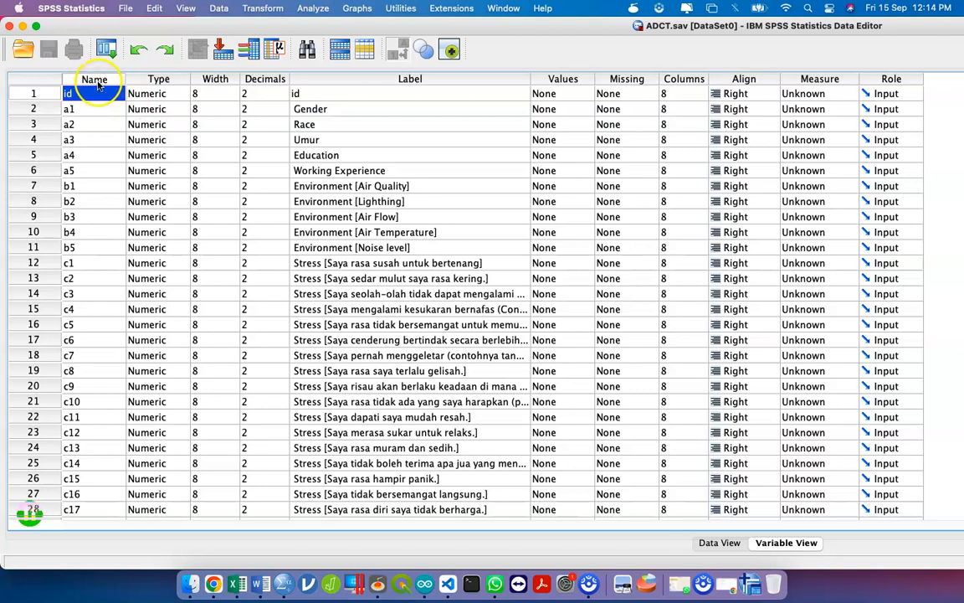
pyautogui.click(155, 79)
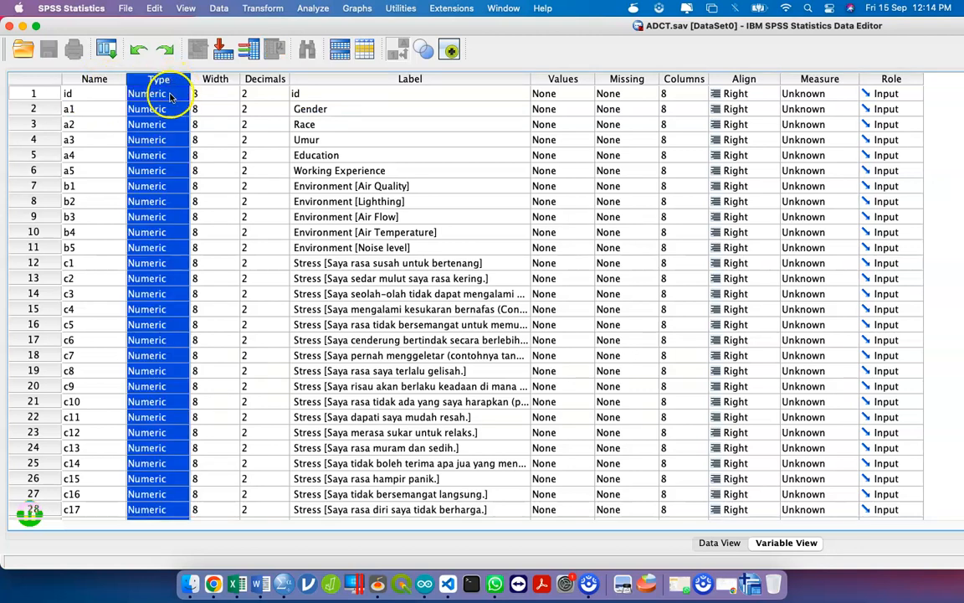
pyautogui.click(168, 95)
pyautogui.click(184, 94)
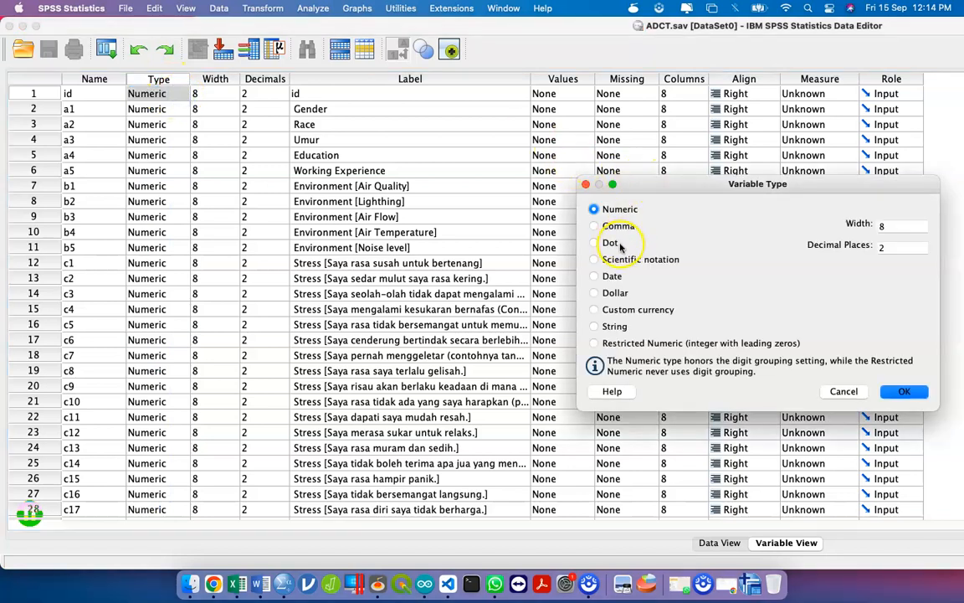
pyautogui.click(614, 326)
pyautogui.click(609, 223)
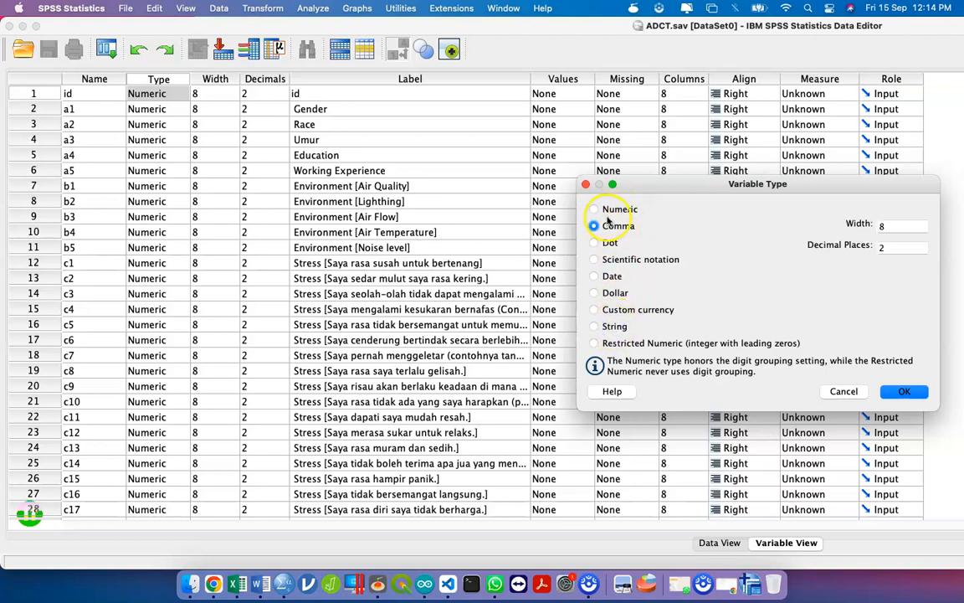
pyautogui.click(604, 211)
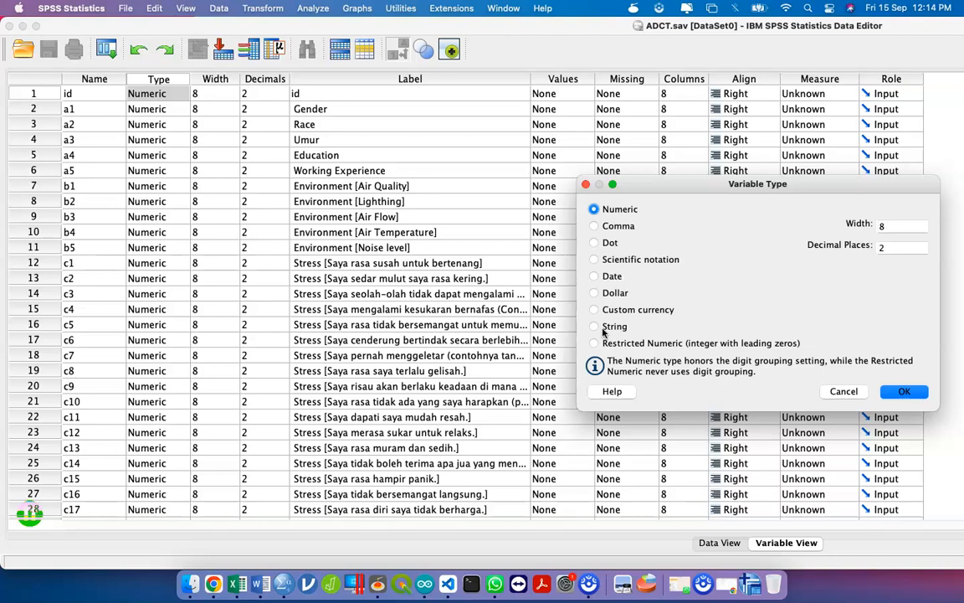
pyautogui.click(843, 391)
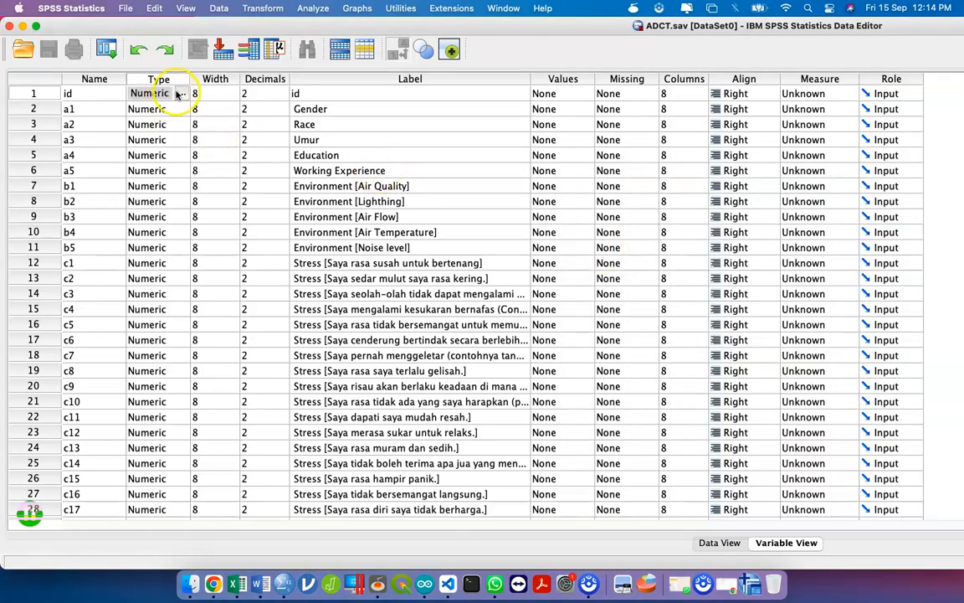
pyautogui.click(210, 94)
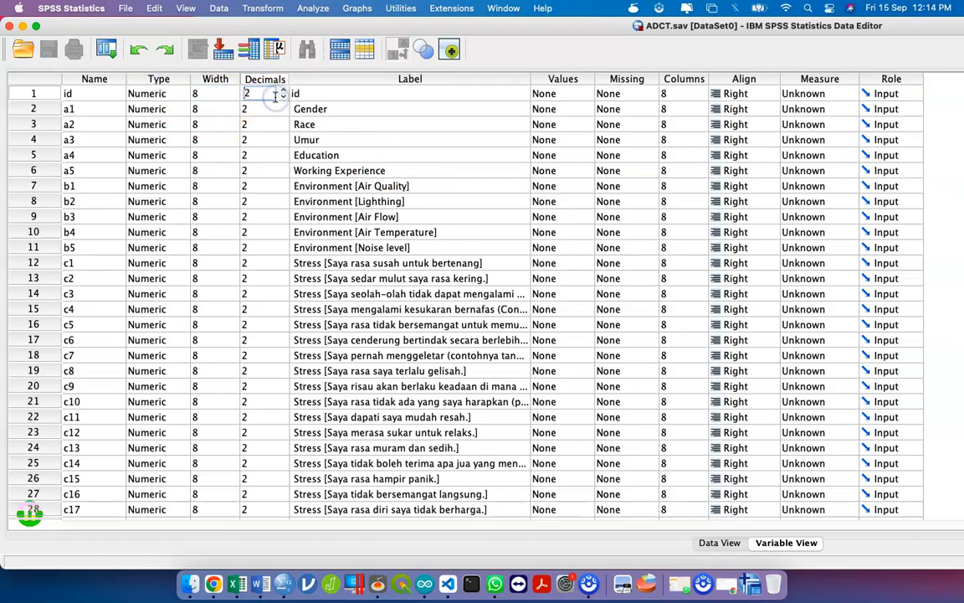
pyautogui.click(362, 91)
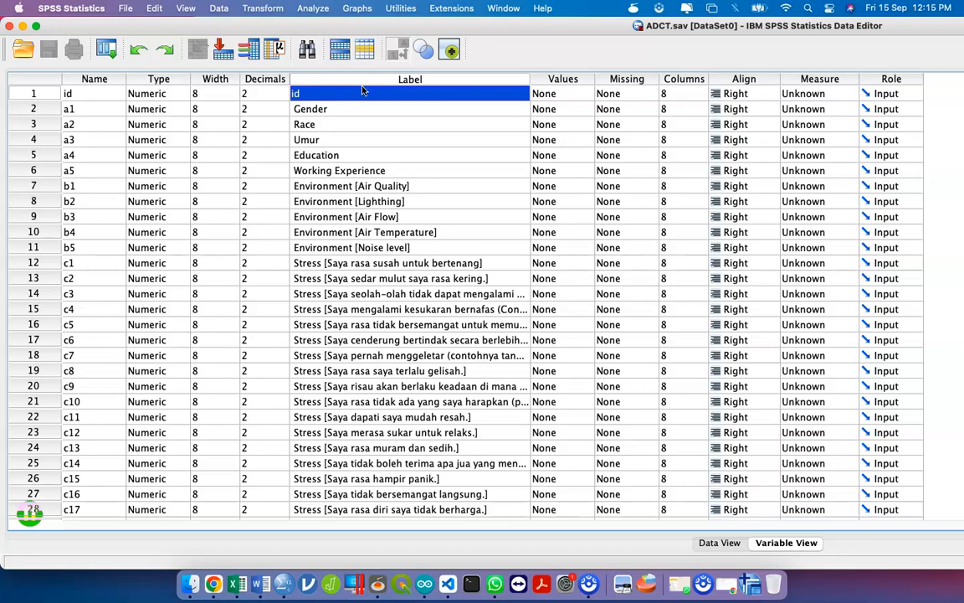
pyautogui.click(561, 94)
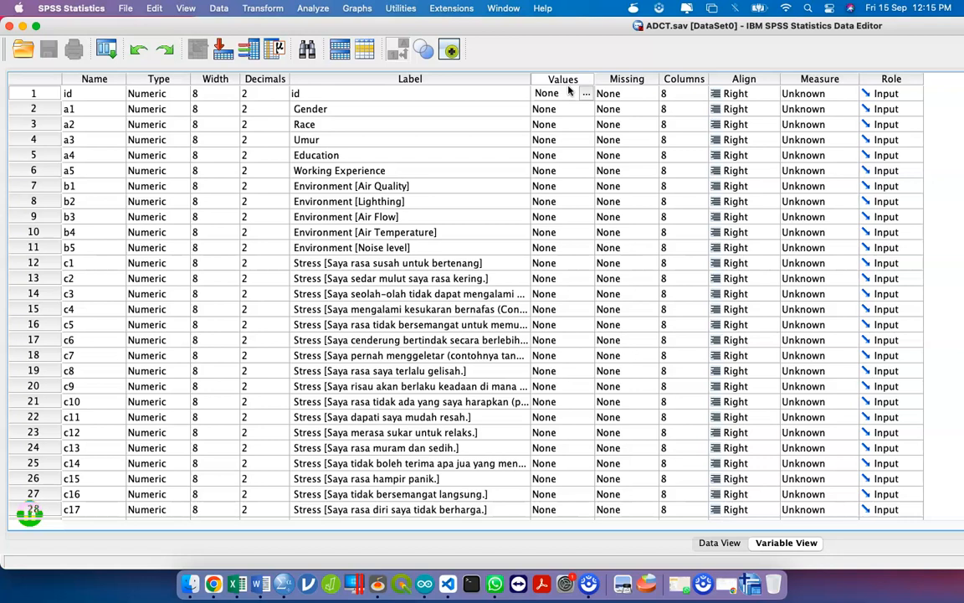
pyautogui.click(375, 109)
# - Give Gender the value labels 1 = Male and 2 = Female
pyautogui.click(576, 109)
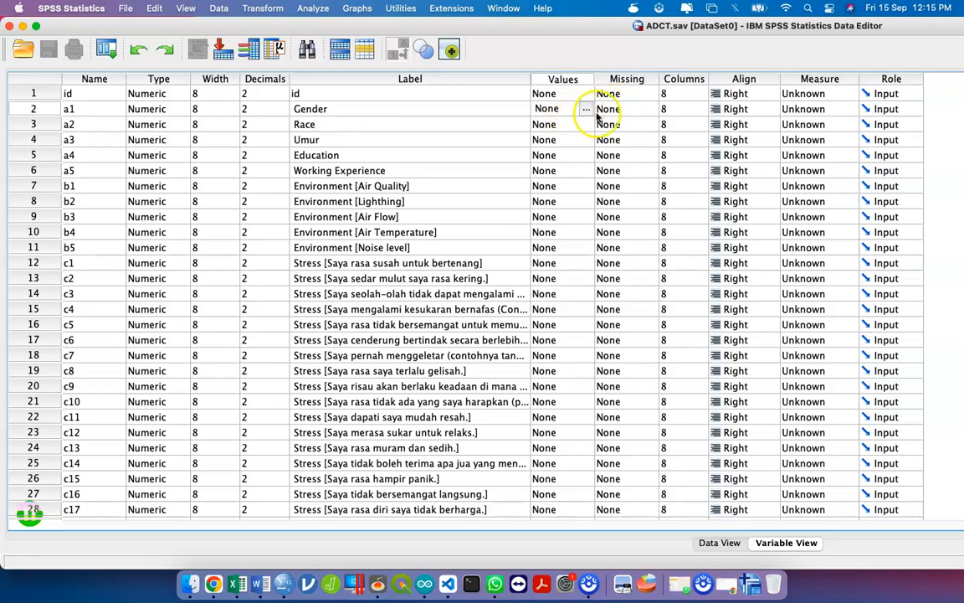
pyautogui.click(584, 110)
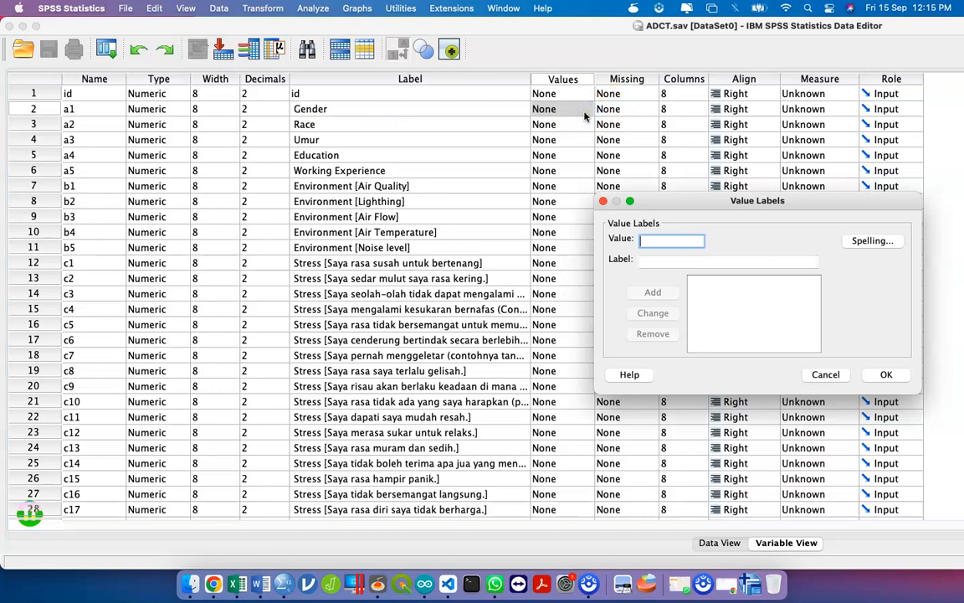
pyautogui.write('1')
pyautogui.press('Tab')
pyautogui.write('Male')
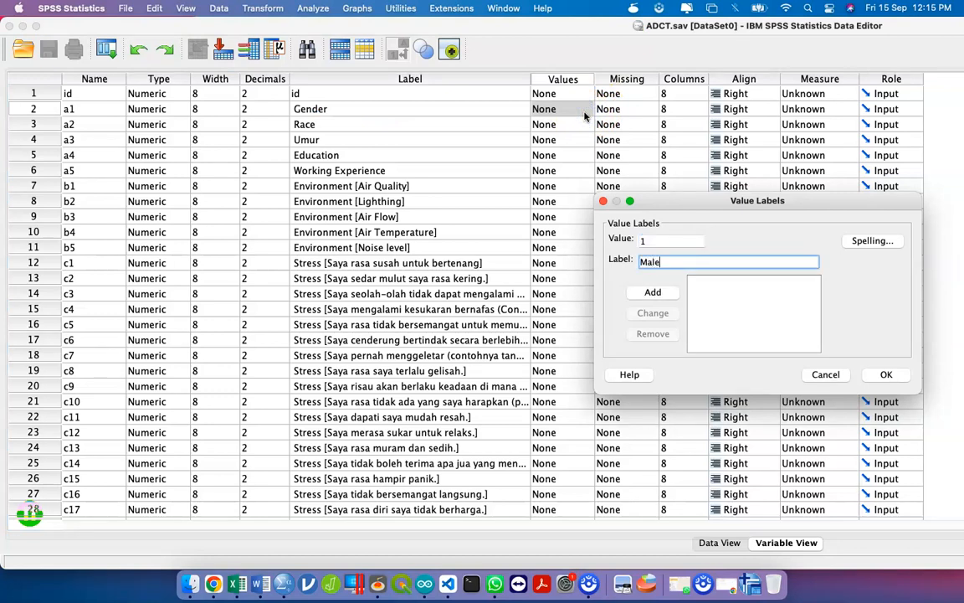
pyautogui.press('Tab')
pyautogui.press('Return')
pyautogui.write('2')
pyautogui.press('Tab')
pyautogui.write('Female')
pyautogui.press('Tab')
pyautogui.press('Return')
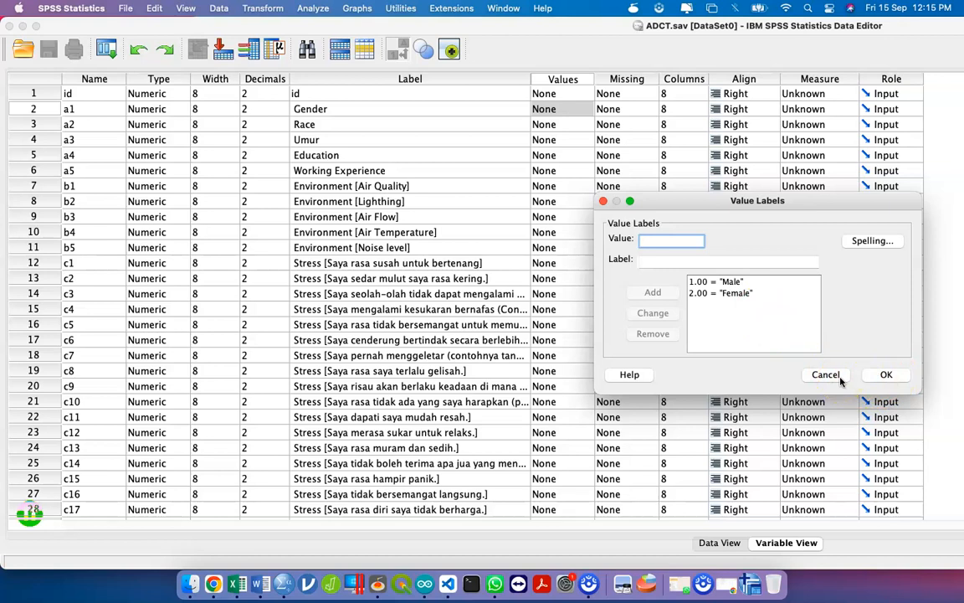
pyautogui.click(887, 375)
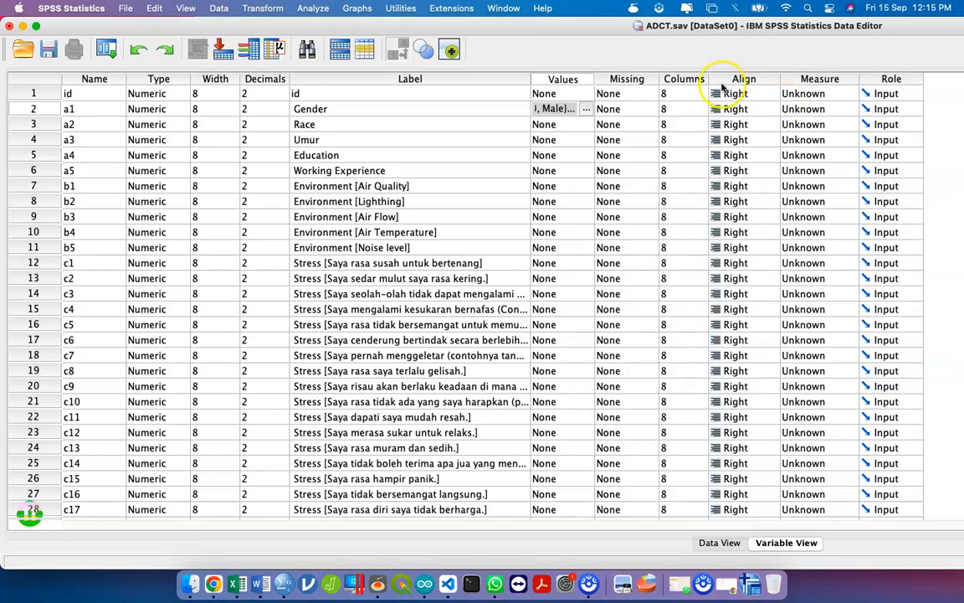
# - Give Race the value labels 1 = Malay, 2 = Chinese and 3 = Indian
pyautogui.click(590, 125)
pyautogui.click(588, 125)
pyautogui.write('1')
pyautogui.press('Tab')
pyautogui.write('Malay')
pyautogui.press('Return')
pyautogui.write('2')
pyautogui.press('Tab')
pyautogui.write('Chinese')
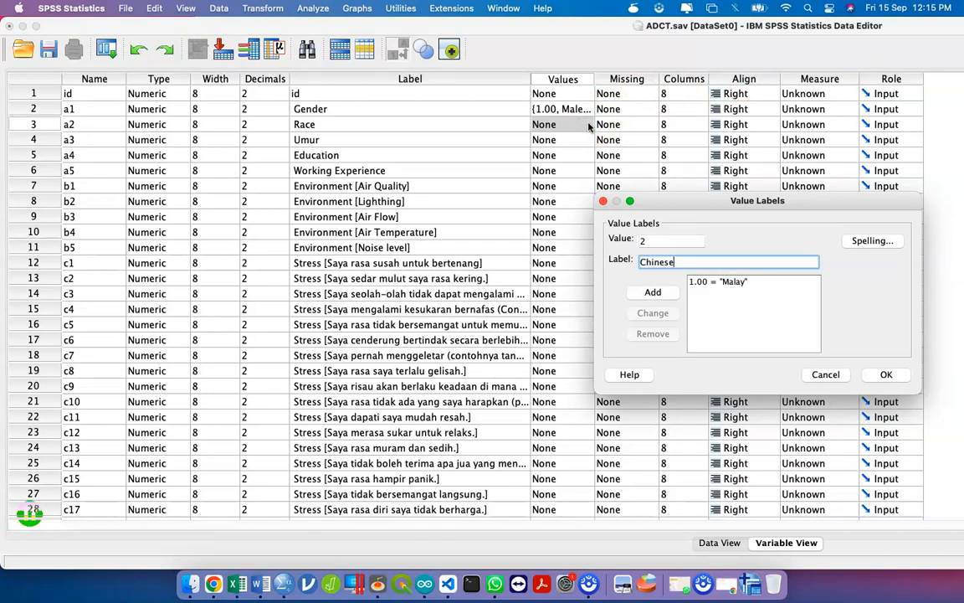
pyautogui.press('Return')
pyautogui.write('3')
pyautogui.press('Tab')
pyautogui.write('Indian')
pyautogui.press('Return')
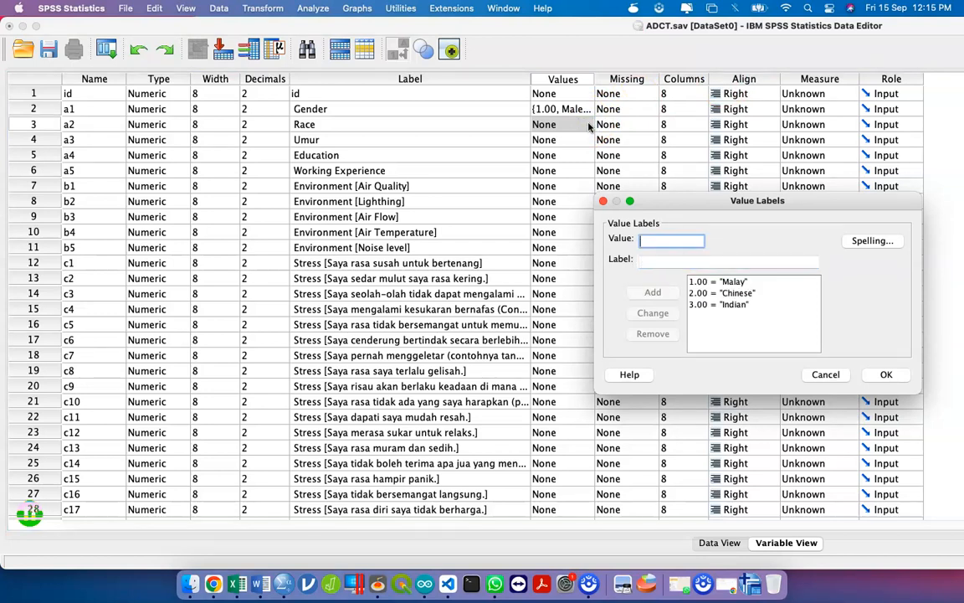
pyautogui.click(887, 374)
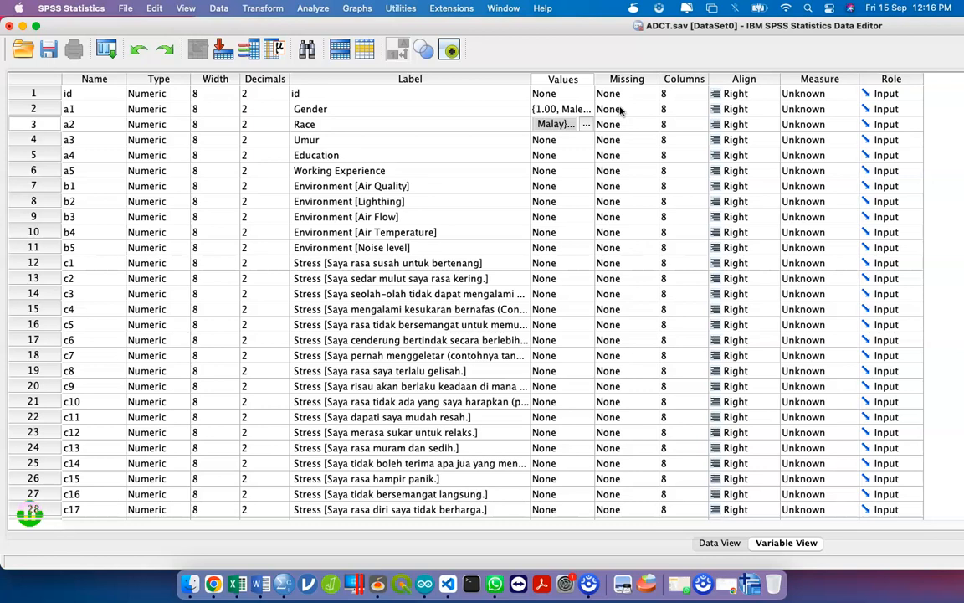
pyautogui.click(620, 110)
pyautogui.click(647, 110)
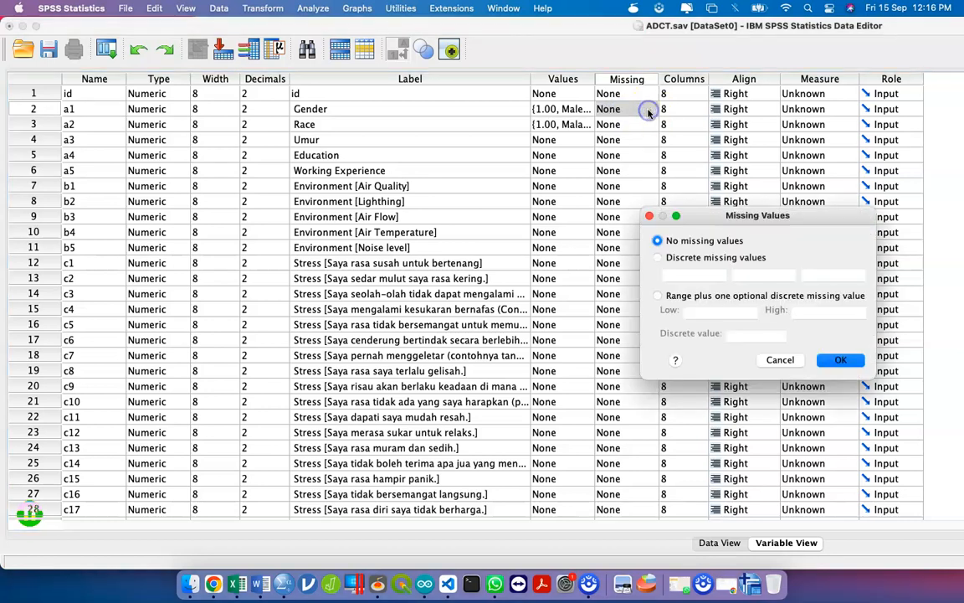
pyautogui.click(659, 258)
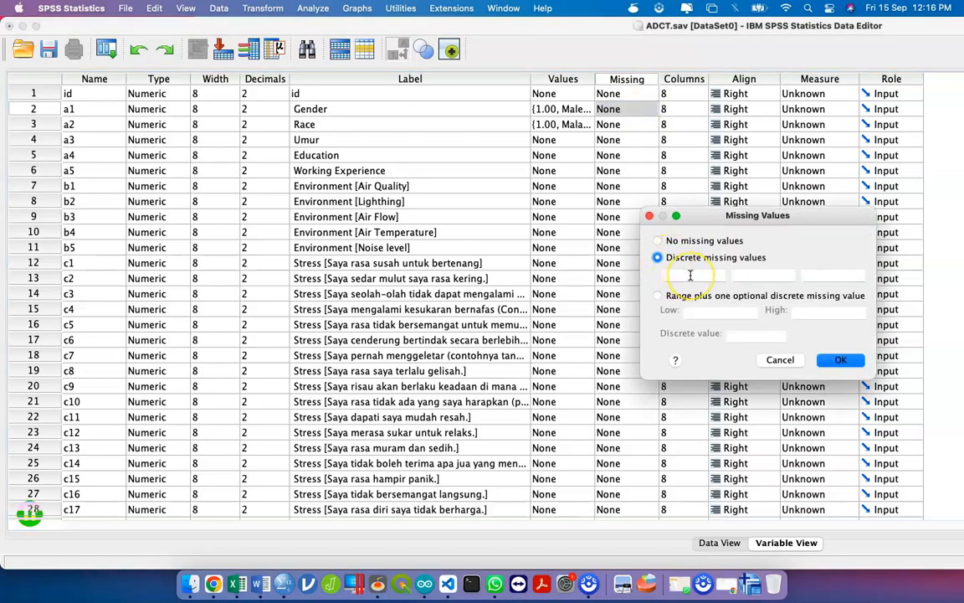
pyautogui.click(691, 275)
pyautogui.write('9999')
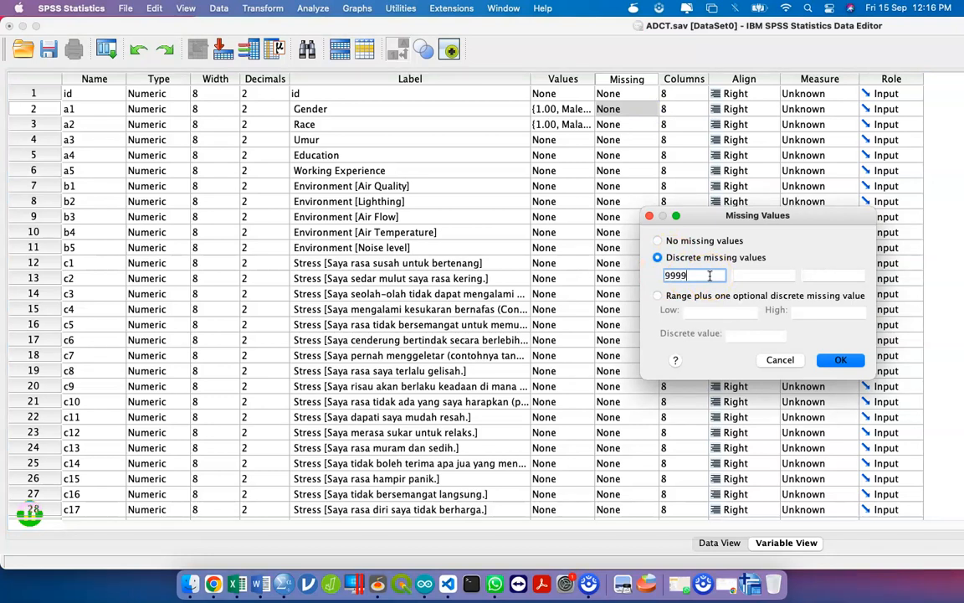
pyautogui.click(834, 361)
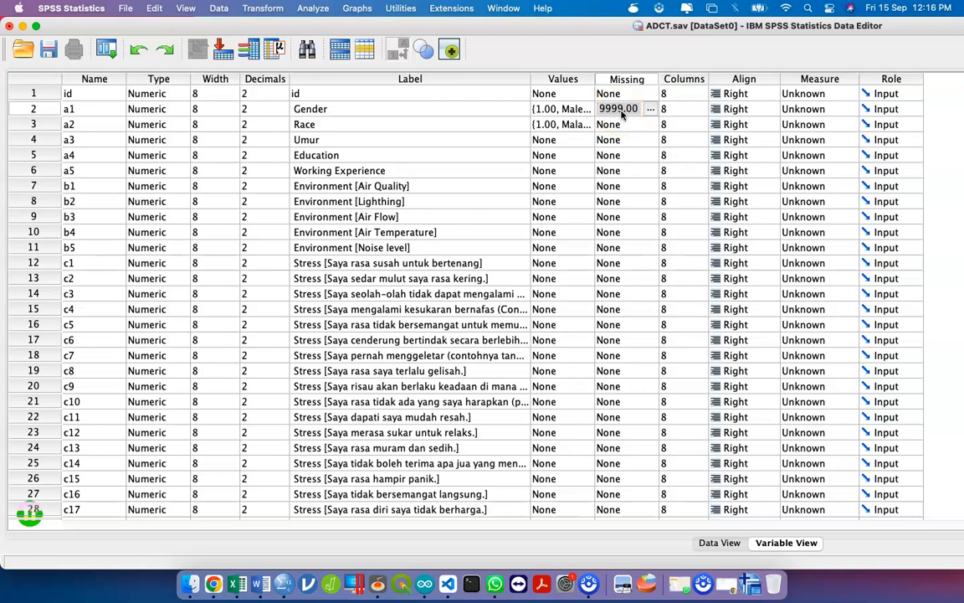
pyautogui.click(650, 109)
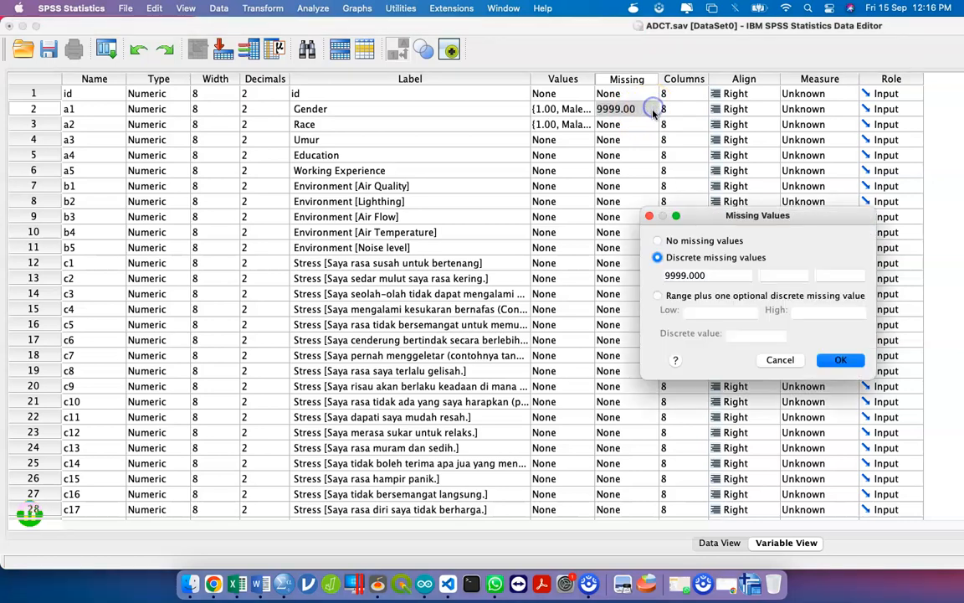
pyautogui.click(685, 241)
pyautogui.click(841, 360)
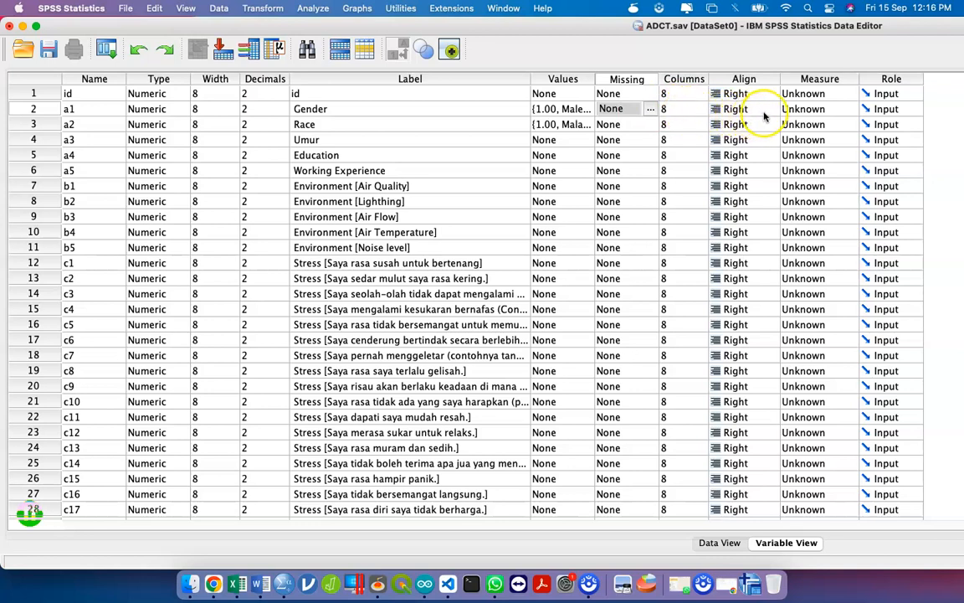
# - Set Gender and Race to Nominal and Umur to Scale in the Measure column
pyautogui.click(809, 113)
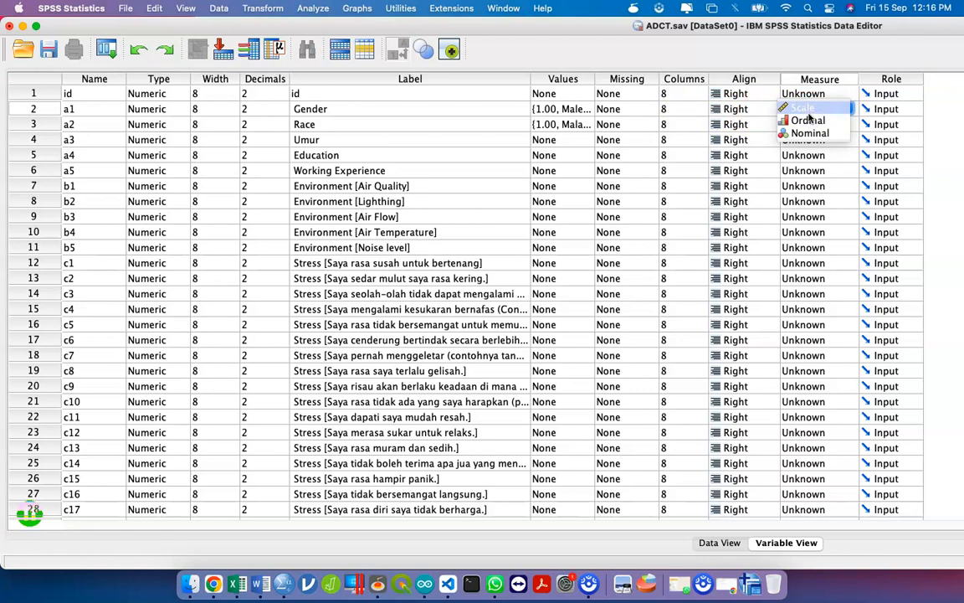
pyautogui.click(810, 133)
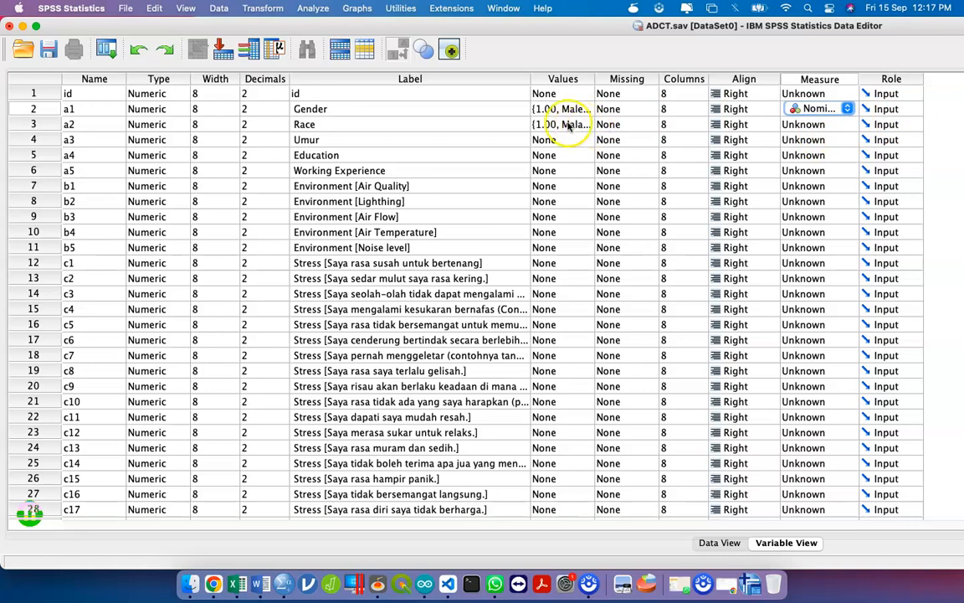
pyautogui.click(801, 126)
pyautogui.click(807, 148)
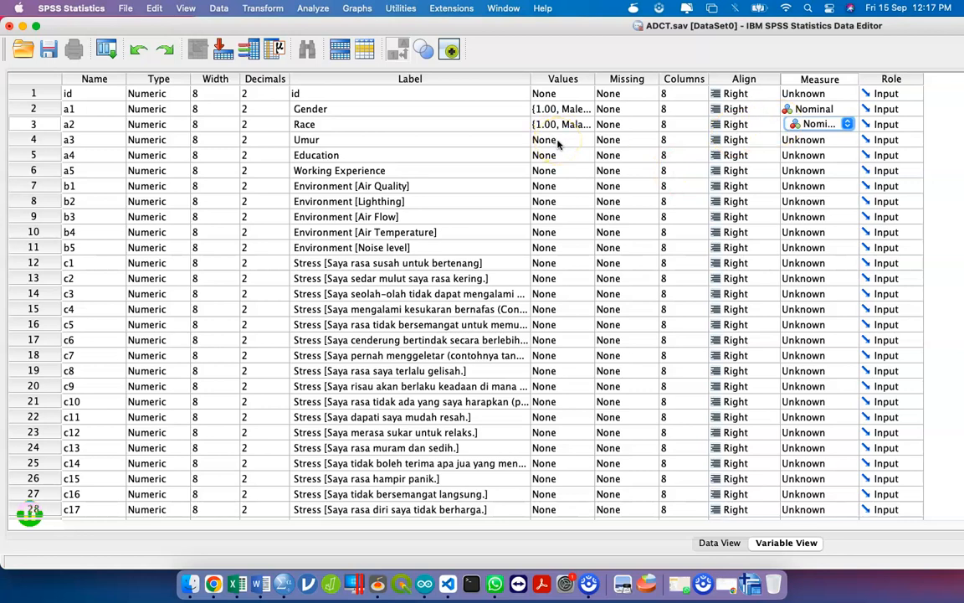
pyautogui.click(808, 140)
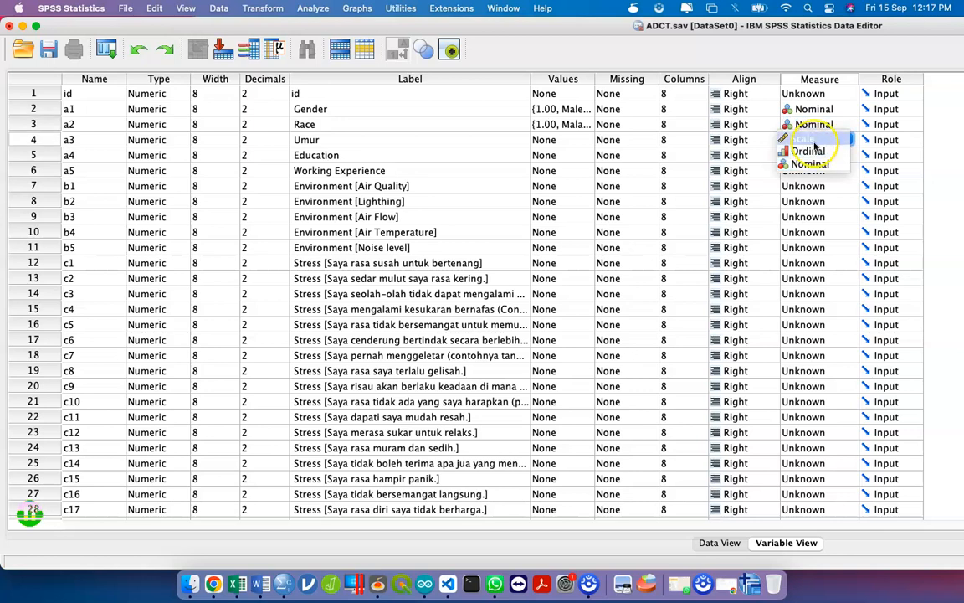
pyautogui.click(812, 140)
# - Select the Values cell of Umur
pyautogui.click(564, 142)
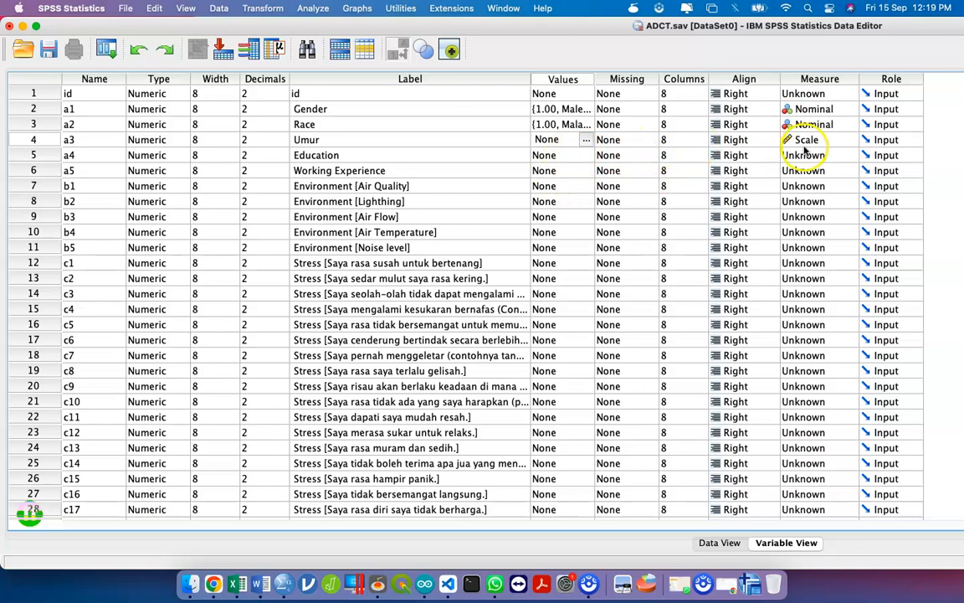
# - Set Education to Nominal and start its value labels with 1 = PMR
pyautogui.click(799, 155)
pyautogui.click(816, 178)
pyautogui.click(586, 152)
pyautogui.click(591, 156)
pyautogui.write('1')
pyautogui.press('Tab')
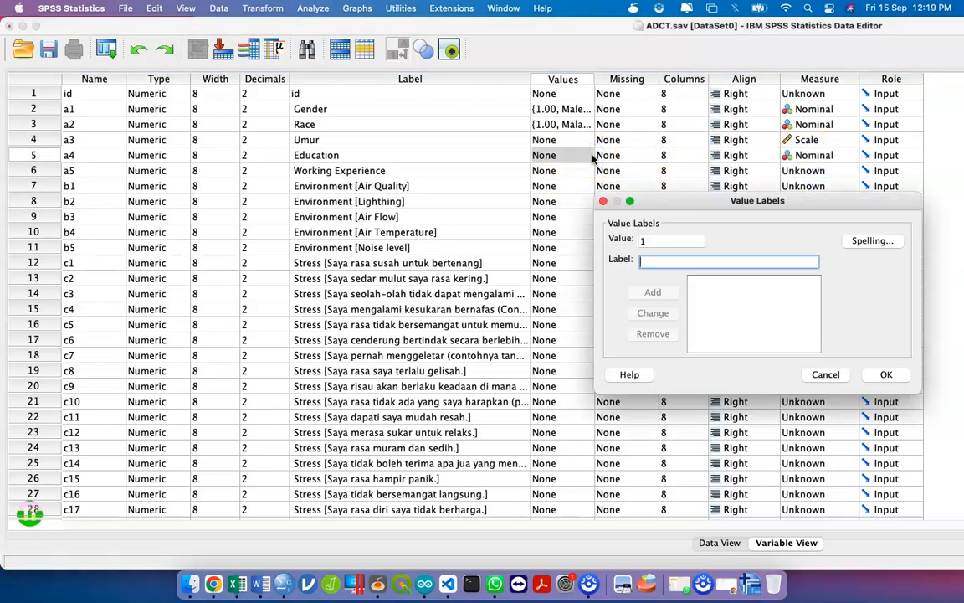
pyautogui.write('PMr')
pyautogui.press('Return')
# - Add 2 = SPM and 3 = Higher Education to Education's value labels and confirm
pyautogui.write('2')
pyautogui.press('Tab')
pyautogui.write('SPM')
pyautogui.press('Return')
pyautogui.write('3')
pyautogui.press('Tab')
pyautogui.write('High')
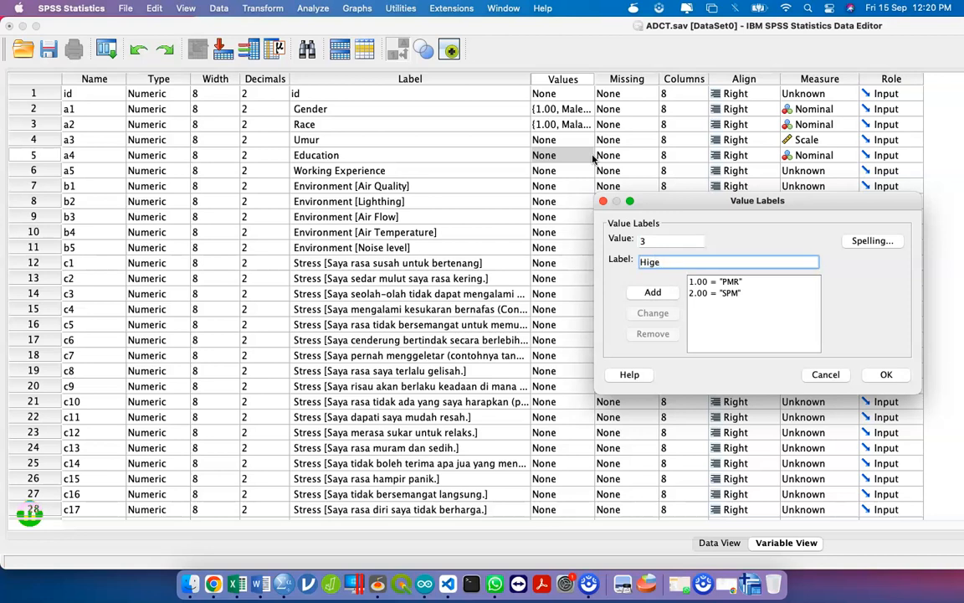
pyautogui.write('ge')
pyautogui.press('BackSpace')
pyautogui.press('BackSpace')
pyautogui.press('BackSpace')
pyautogui.press('BackSpace')
pyautogui.write('gher Education')
pyautogui.press('Return')
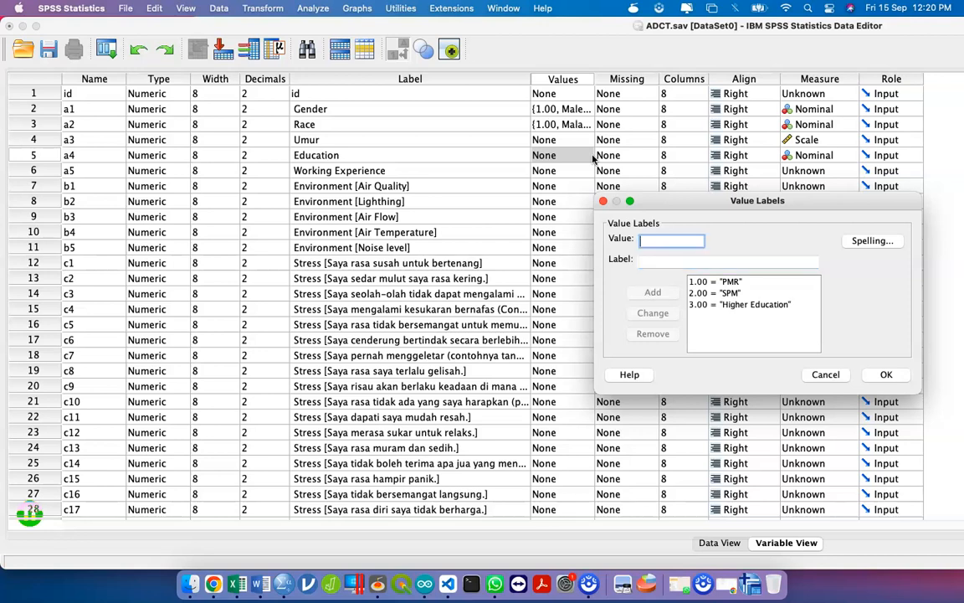
pyautogui.click(896, 379)
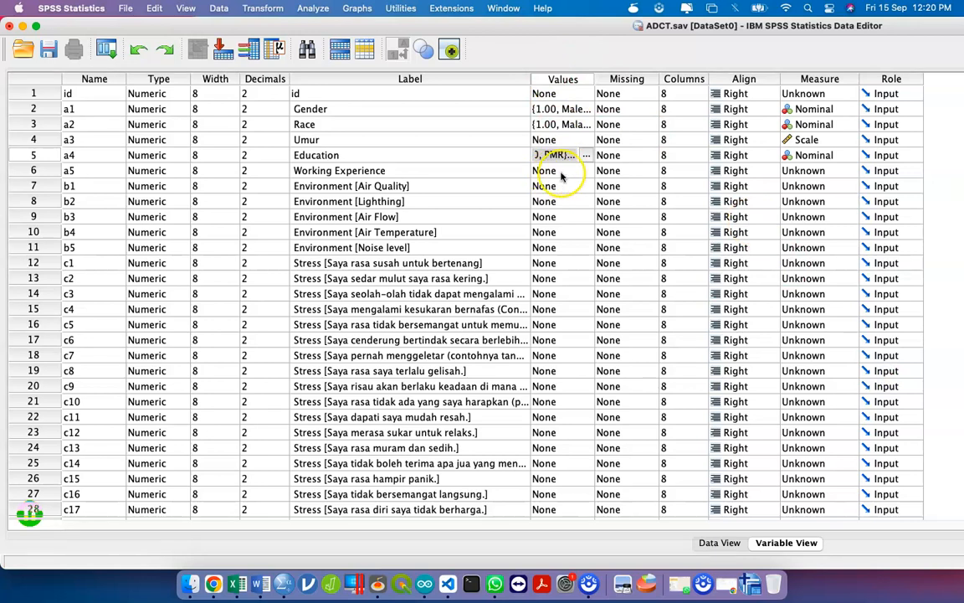
# - Set Working Experience to Scale and label Air Quality values 1 = Very Bad, 2 = Bad
pyautogui.click(825, 170)
pyautogui.click(826, 172)
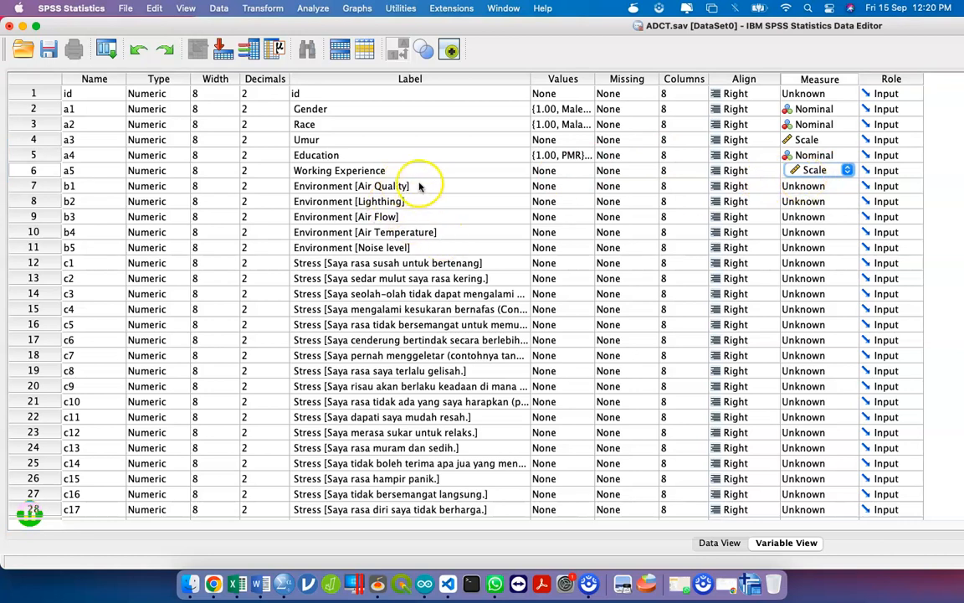
pyautogui.click(590, 188)
pyautogui.write('1')
pyautogui.press('Tab')
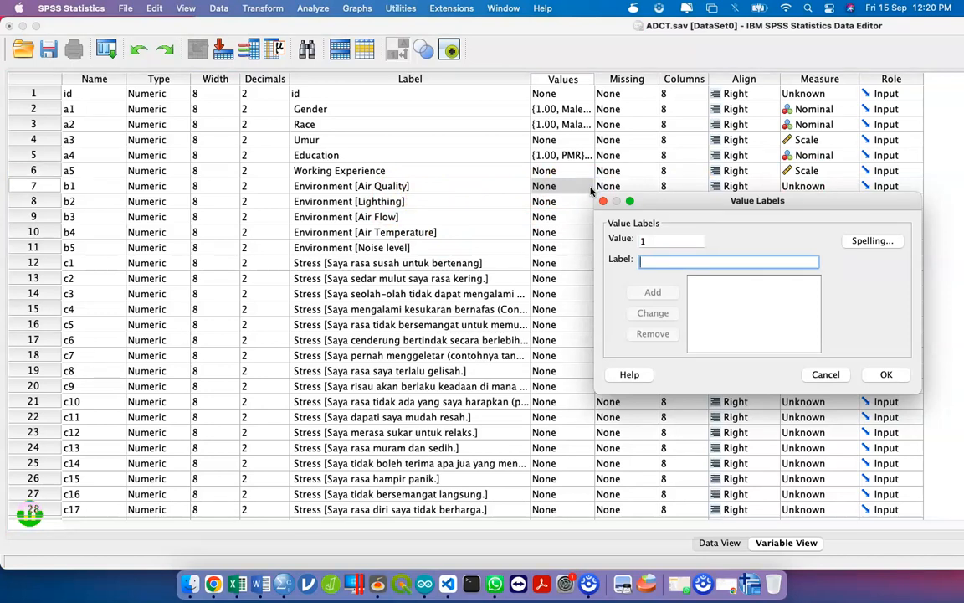
pyautogui.write('CV')
pyautogui.press('BackSpace')
pyautogui.press('BackSpace')
pyautogui.write('Very Bad')
pyautogui.press('Return')
pyautogui.write('2')
pyautogui.press('Tab')
pyautogui.write('Bad')
pyautogui.press('Return')
# - Add 3 = Moderate, 4 = Good and 5 = Very Good to Air Quality's labels and confirm
pyautogui.write('3')
pyautogui.press('Tab')
pyautogui.write('Moderate')
pyautogui.press('Return')
pyautogui.write('4')
pyautogui.press('Tab')
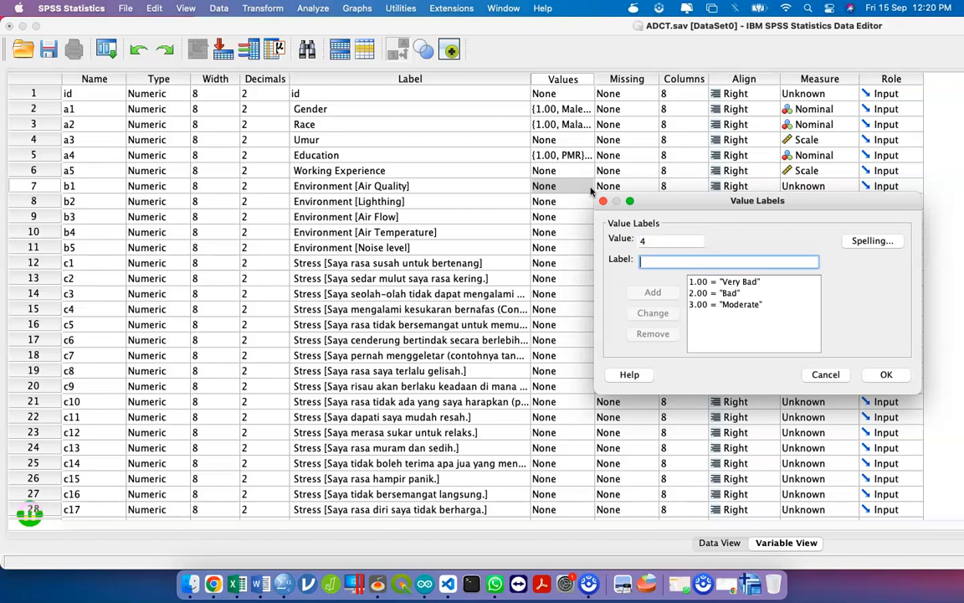
pyautogui.write('Good')
pyautogui.press('Return')
pyautogui.write('5')
pyautogui.press('Tab')
pyautogui.write('Very Good')
pyautogui.press('Return')
pyautogui.click(887, 374)
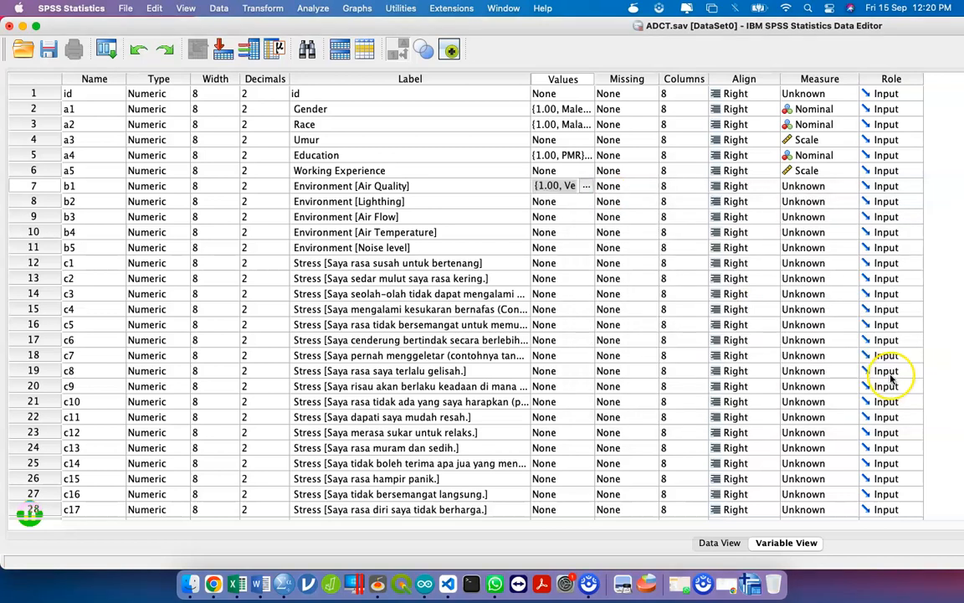
# - Copy Air Quality's Very Bad–Very Good value labels into the other Environment variables
pyautogui.scroll(-1, 570, 198)
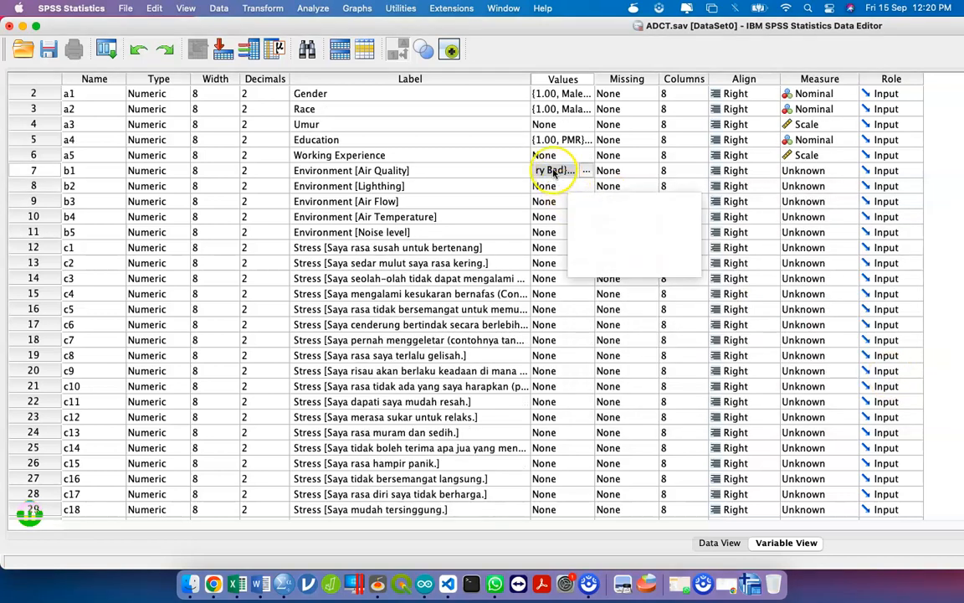
pyautogui.click(560, 185)
pyautogui.rightClick(541, 174)
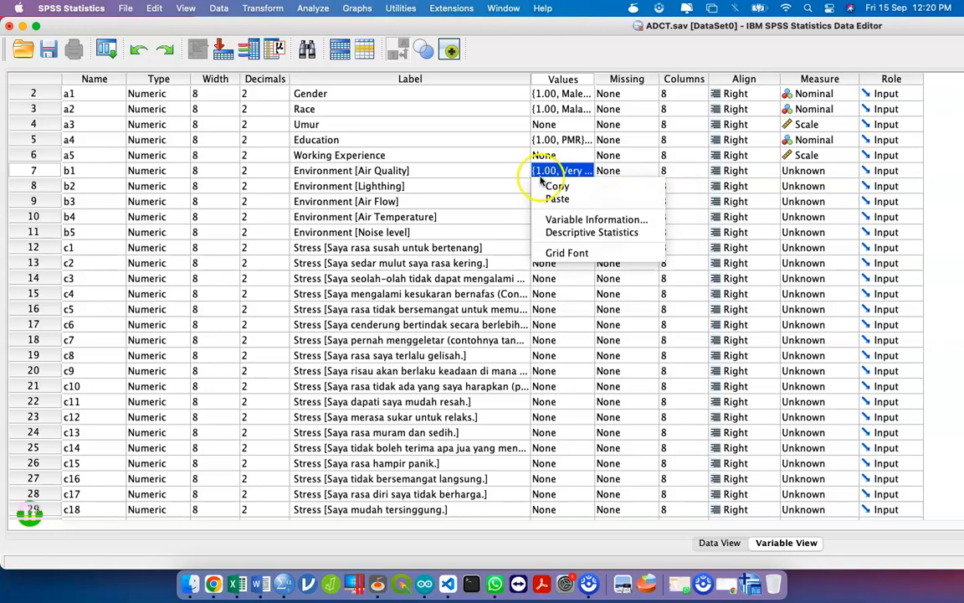
pyautogui.rightClick(541, 173)
pyautogui.click(578, 186)
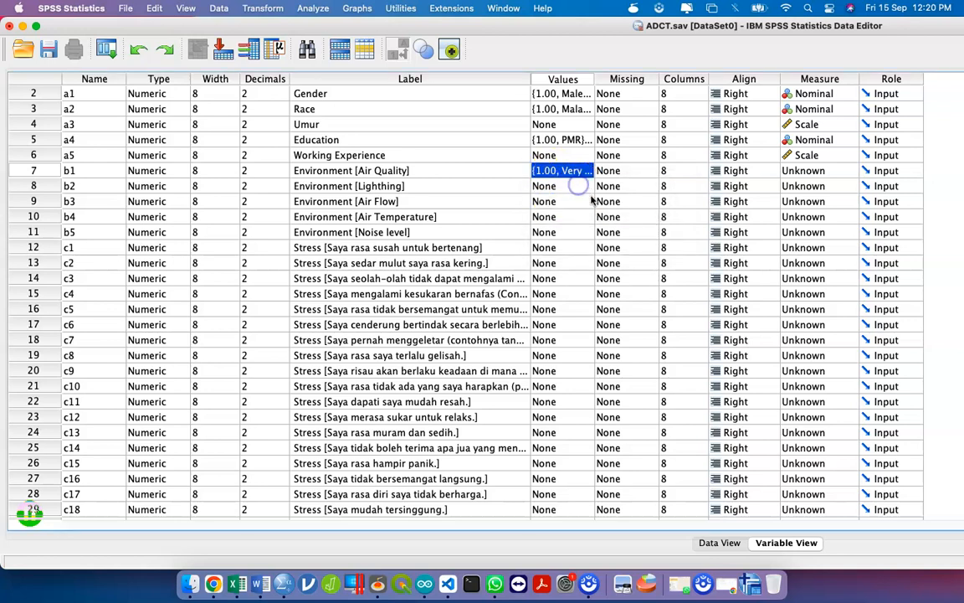
pyautogui.hotkey('shift', 'Up')
pyautogui.hotkey('shift', 'Up')
pyautogui.hotkey('shift', 'Up')
pyautogui.hotkey('shift', 'Down')
pyautogui.hotkey('shift', 'Down')
pyautogui.hotkey('shift', 'Down')
pyautogui.hotkey('shift', 'Down')
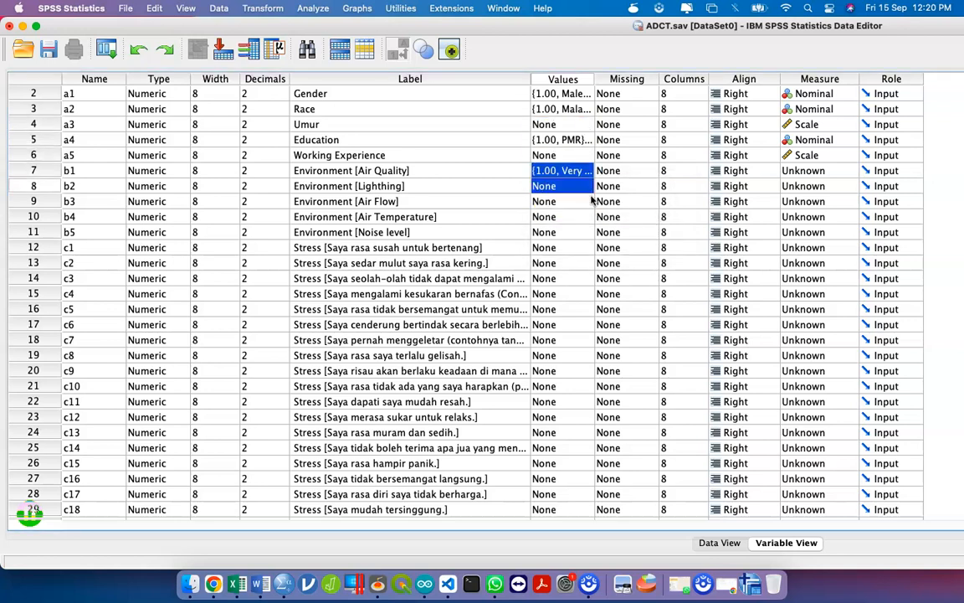
pyautogui.hotkey('shift', 'Down')
pyautogui.hotkey('shift', 'Down')
pyautogui.hotkey('shift', 'Down')
pyautogui.press('super+v')
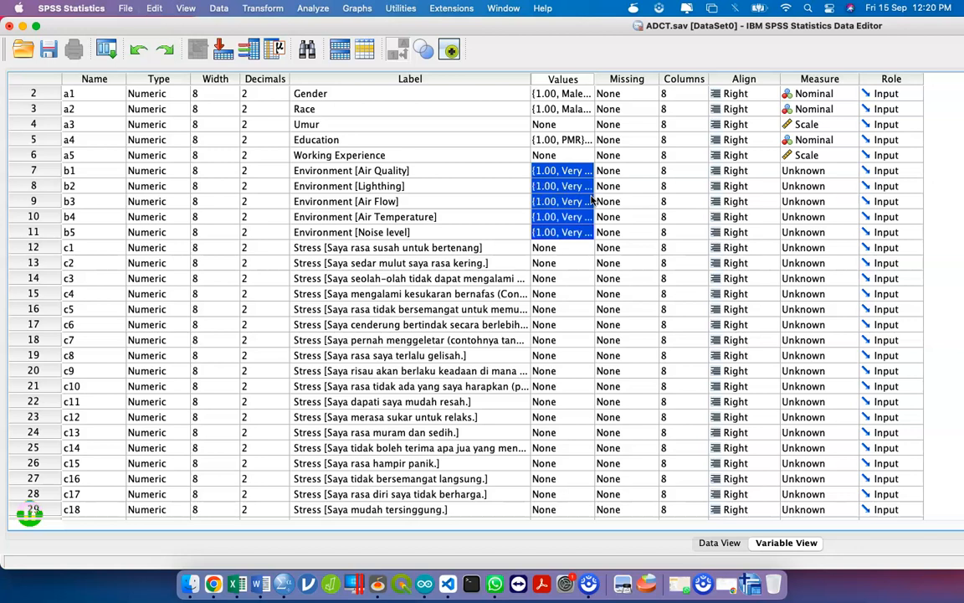
# - Set Air Quality to Ordinal and paste that measure into all five Environment variables
pyautogui.click(832, 171)
pyautogui.click(811, 178)
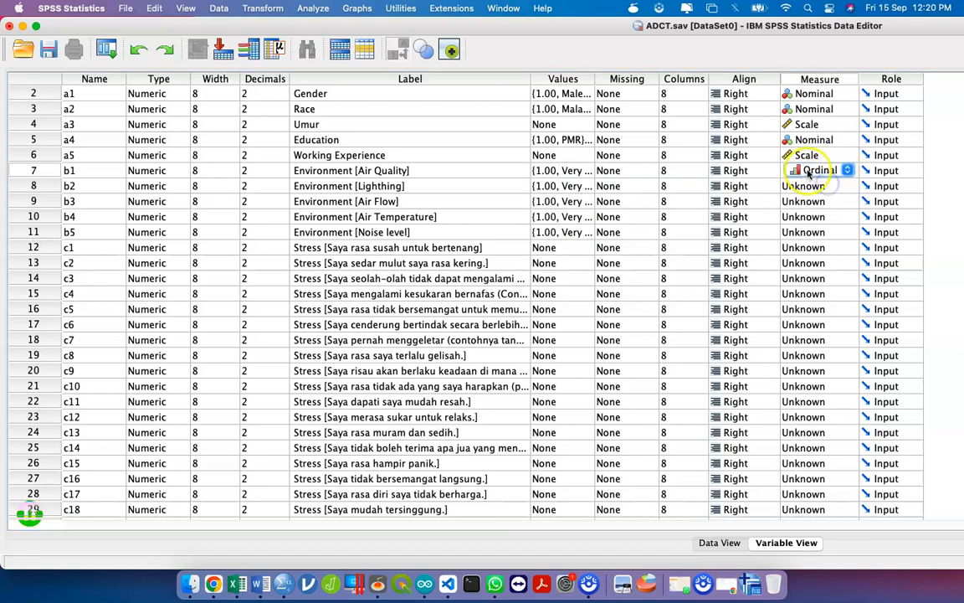
pyautogui.click(805, 200)
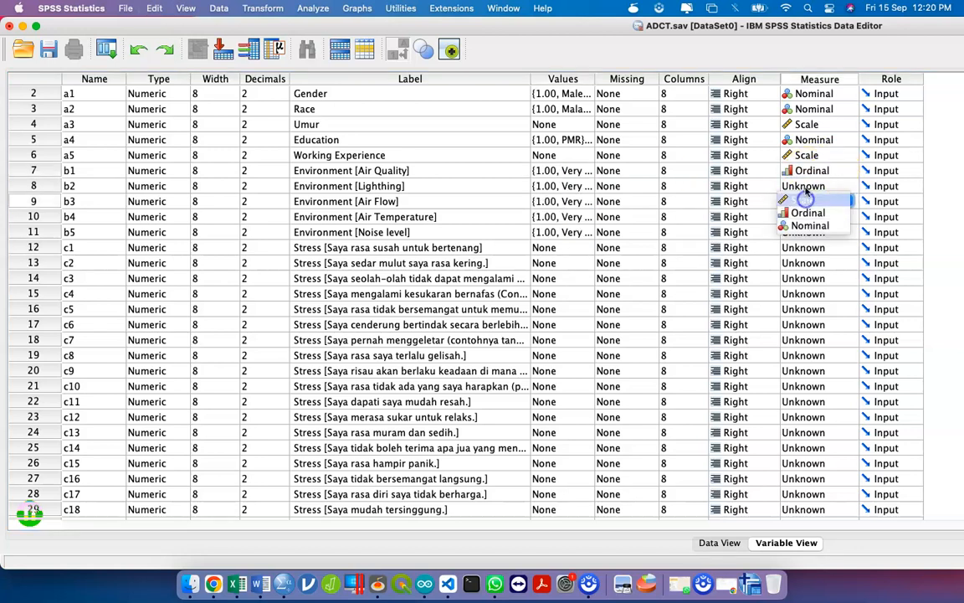
pyautogui.click(806, 170)
pyautogui.rightClick(806, 170)
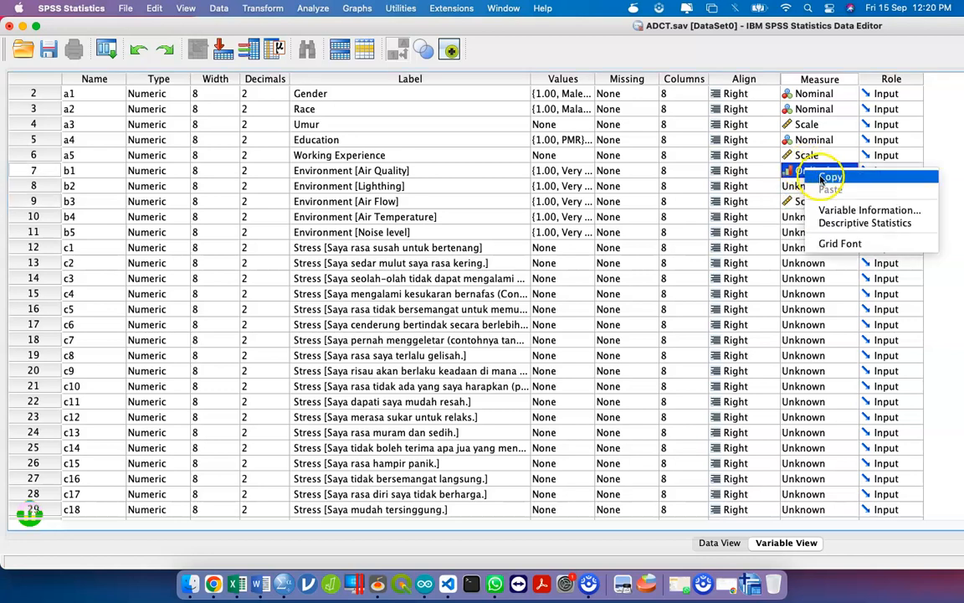
pyautogui.click(814, 175)
pyautogui.hotkey('shift', 'Down')
pyautogui.hotkey('shift', 'Down')
pyautogui.hotkey('shift', 'Down')
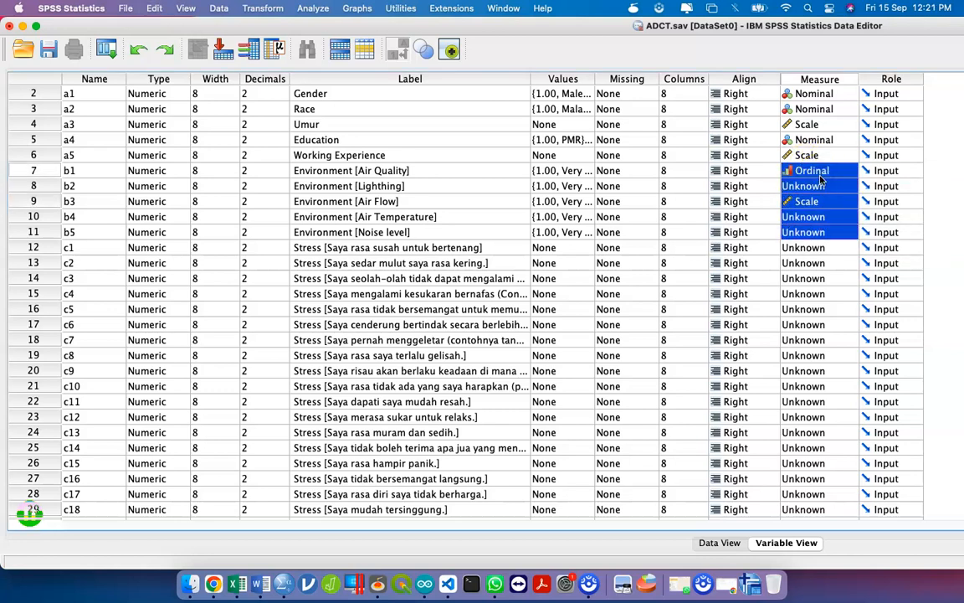
pyautogui.hotkey('shift', 'Down')
pyautogui.press('super+v')
pyautogui.click(563, 247)
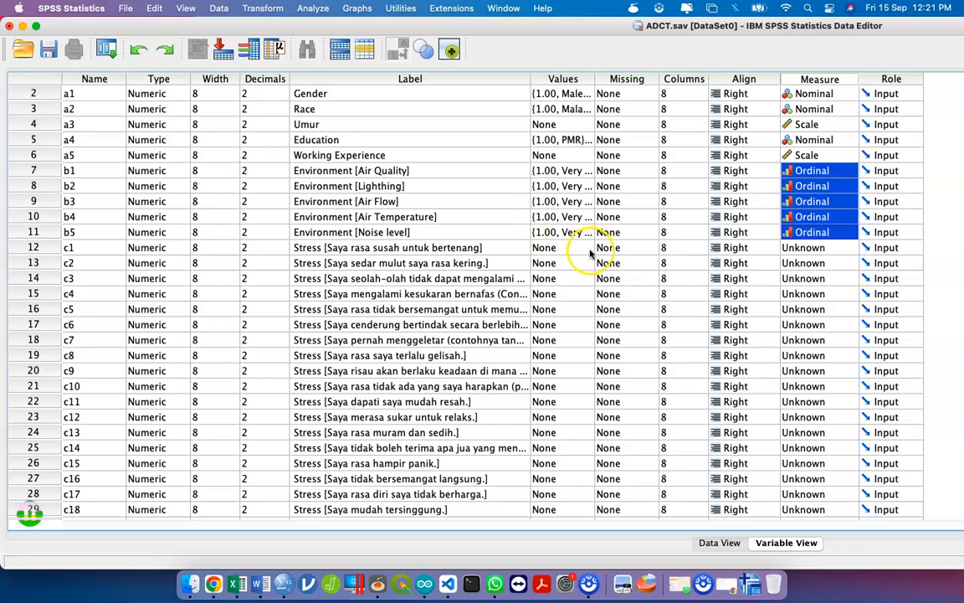
pyautogui.click(589, 247)
# - Label c1's value 0 as Tidak Pernah and value 1 as Sedikit
pyautogui.write('0')
pyautogui.press('Tab')
pyautogui.write('Tidak P')
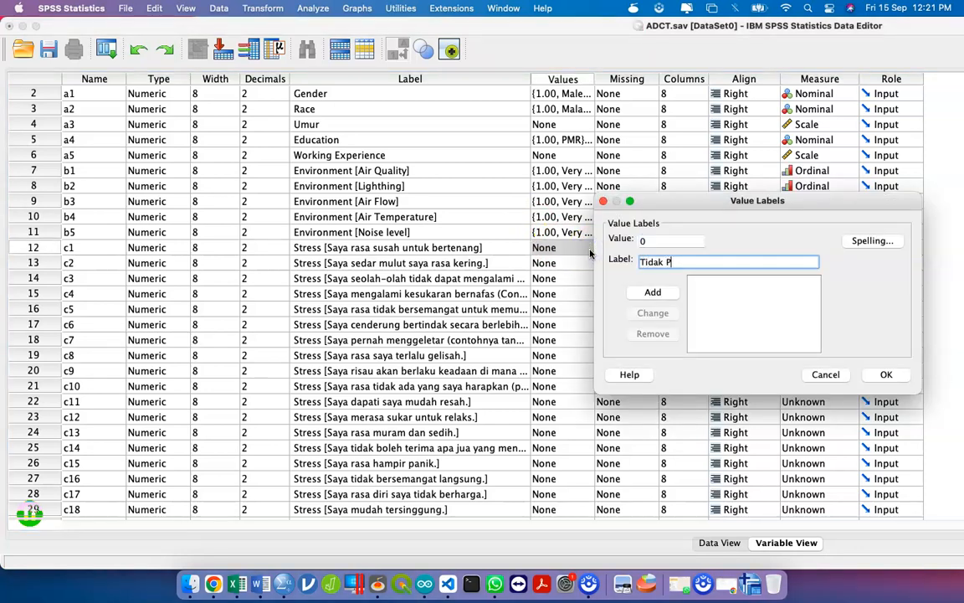
pyautogui.write('ernah')
pyautogui.press('Return')
pyautogui.write('1')
pyautogui.press('Tab')
pyautogui.write('kadan')
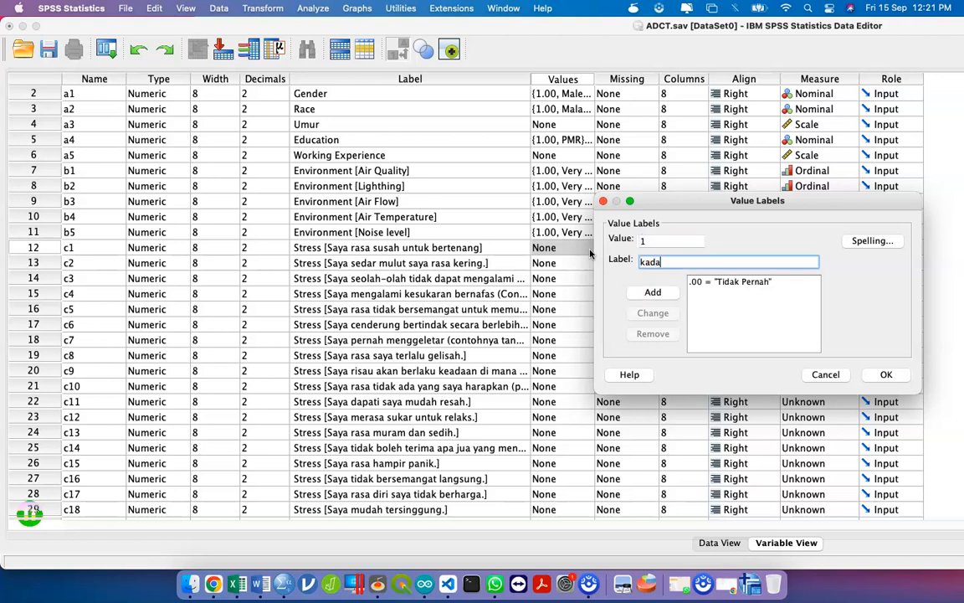
pyautogui.press('BackSpace')
pyautogui.press('BackSpace')
pyautogui.press('BackSpace')
pyautogui.press('BackSpace')
pyautogui.press('BackSpace')
pyautogui.hotkey('ctrl', 'Up')
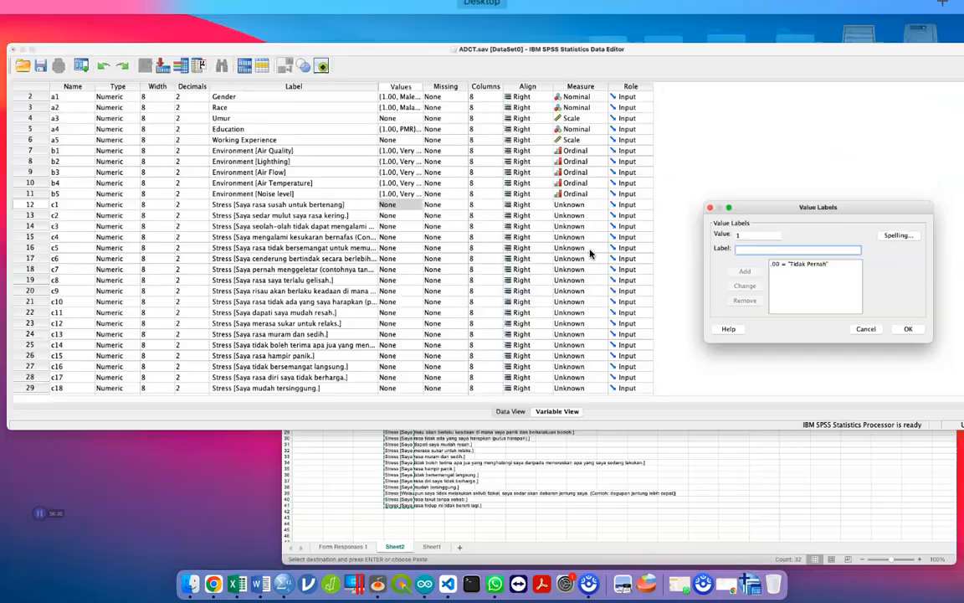
pyautogui.click(549, 242)
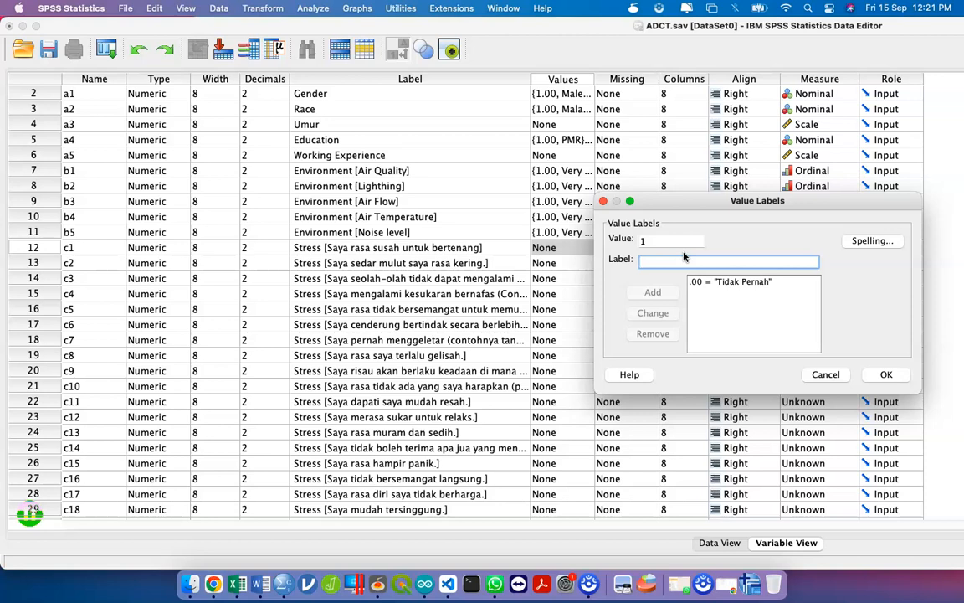
pyautogui.write('Sedikit')
pyautogui.press('Return')
# - Add labels 2 = Banyak and 3 = Sangat Banyak and confirm c1's value labels
pyautogui.write('2')
pyautogui.press('Tab')
pyautogui.write('Banya')
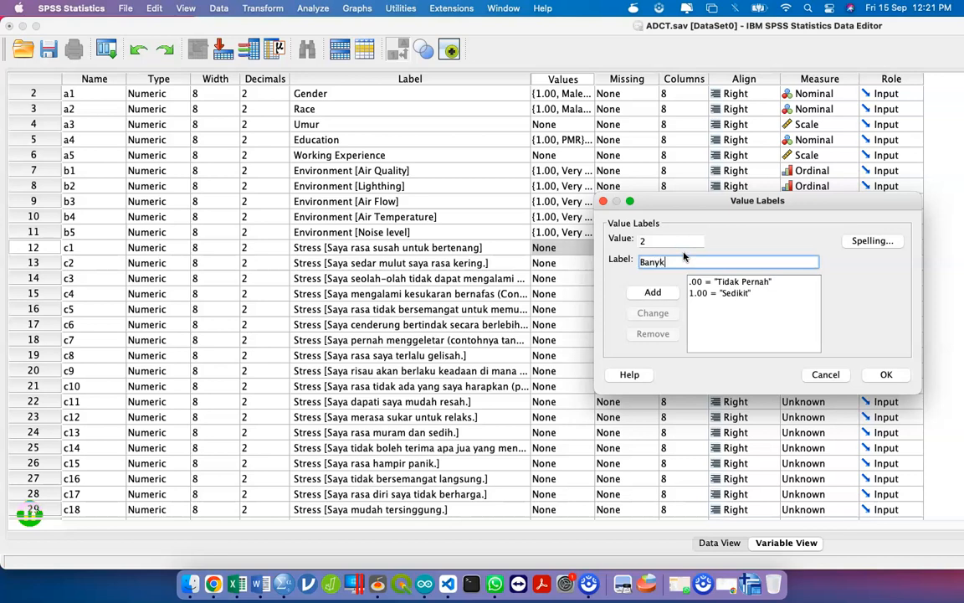
pyautogui.write('k')
pyautogui.press('Return')
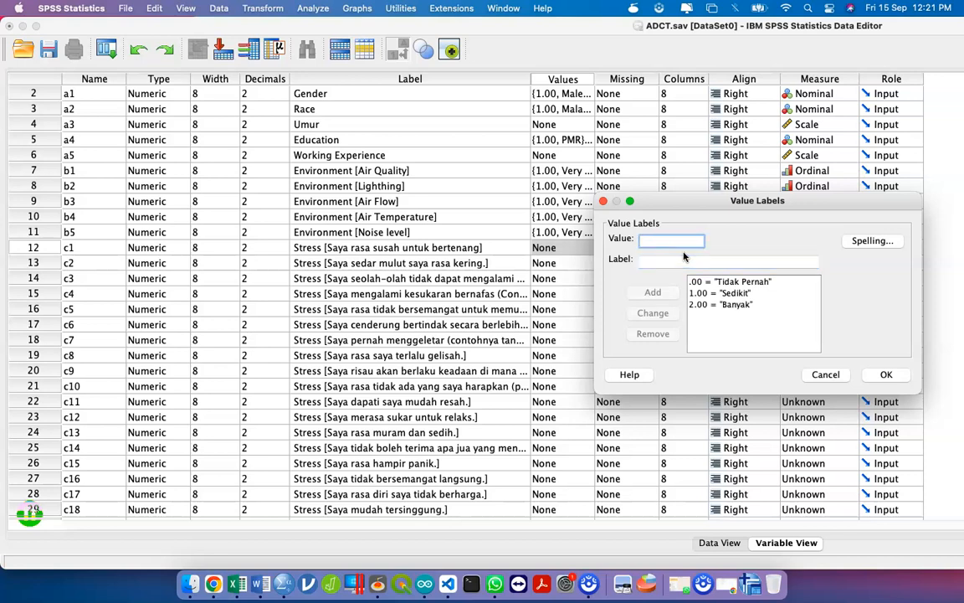
pyautogui.write('3')
pyautogui.press('Tab')
pyautogui.write('Sangat Banyak')
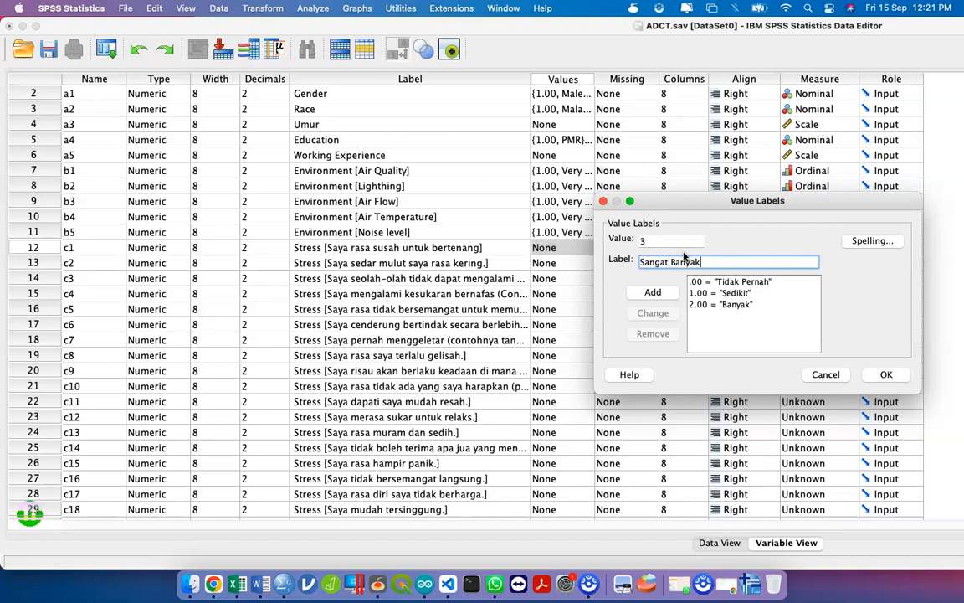
pyautogui.press('Return')
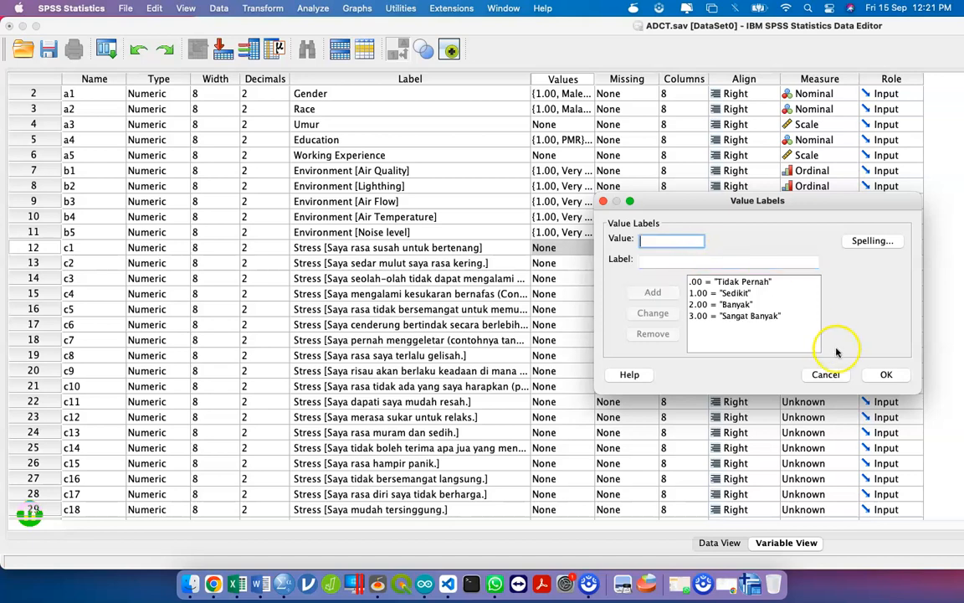
pyautogui.click(887, 374)
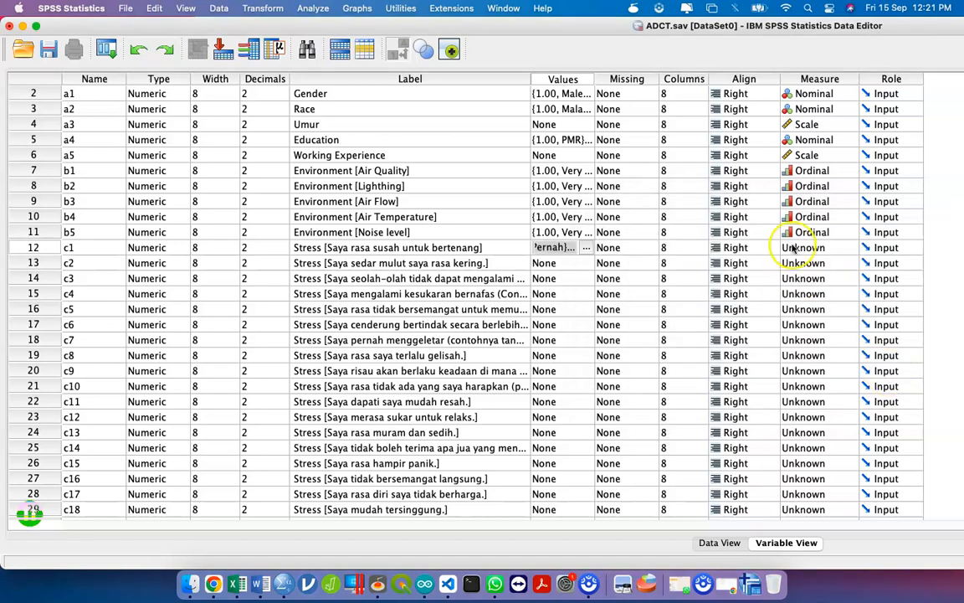
# - Paste c1's Tidak Pernah–Sangat Banyak value labels onto stress items c1–c21, then right-click b5's Measure cell
pyautogui.click(554, 262)
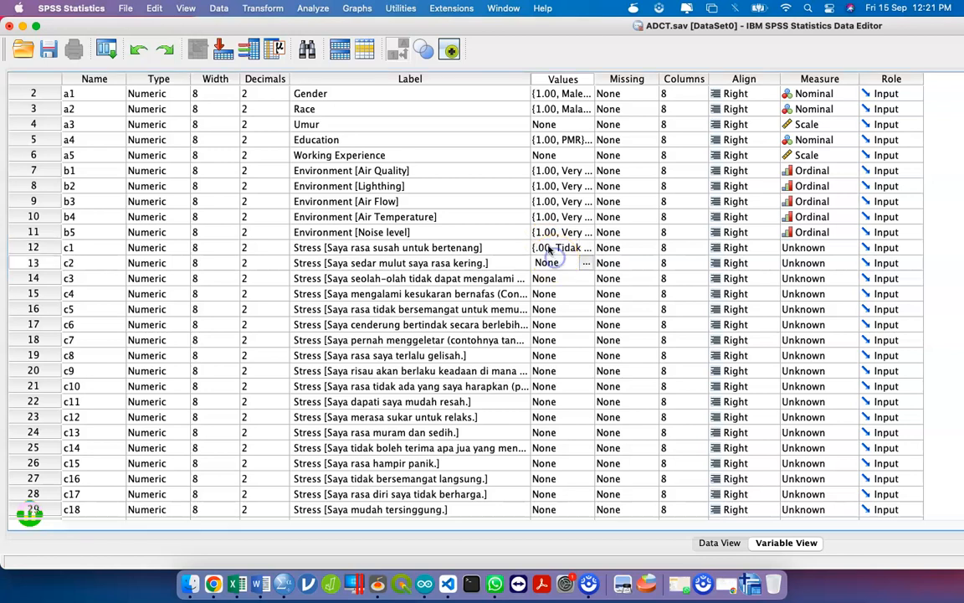
pyautogui.rightClick(557, 249)
pyautogui.click(575, 258)
pyautogui.hotkey('shift', 'Down')
pyautogui.hotkey('shift', 'Down')
pyautogui.hotkey('shift', 'Down')
pyautogui.hotkey('shift', 'Down')
pyautogui.hotkey('shift', 'Down')
pyautogui.hotkey('shift', 'Down')
pyautogui.hotkey('shift', 'Down')
pyautogui.hotkey('shift', 'Down')
pyautogui.hotkey('shift', 'Down')
pyautogui.hotkey('shift', 'Down')
pyautogui.hotkey('shift', 'Down')
pyautogui.hotkey('shift', 'Down')
pyautogui.hotkey('shift', 'Down')
pyautogui.hotkey('shift', 'Down')
pyautogui.hotkey('shift', 'Down')
pyautogui.hotkey('shift', 'Down')
pyautogui.hotkey('shift', 'Down')
pyautogui.hotkey('shift', 'Down')
pyautogui.hotkey('shift', 'Down')
pyautogui.hotkey('shift', 'Down')
pyautogui.hotkey('shift', 'Down')
pyautogui.hotkey('shift', 'Down')
pyautogui.hotkey('shift', 'Down')
pyautogui.hotkey('shift', 'Down')
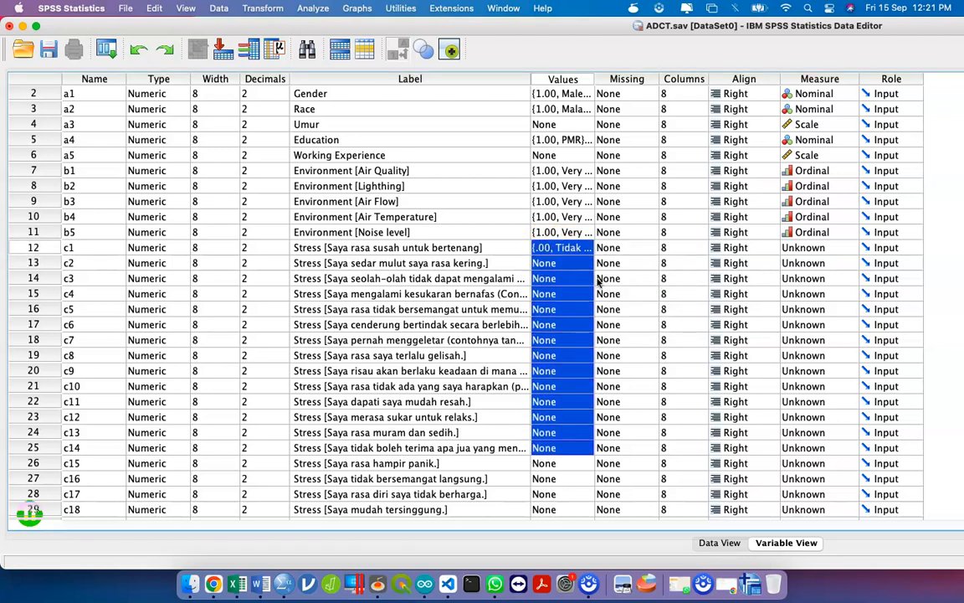
pyautogui.hotkey('shift', 'Up')
pyautogui.hotkey('shift', 'Up')
pyautogui.hotkey('shift', 'Up')
pyautogui.hotkey('shift', 'Up')
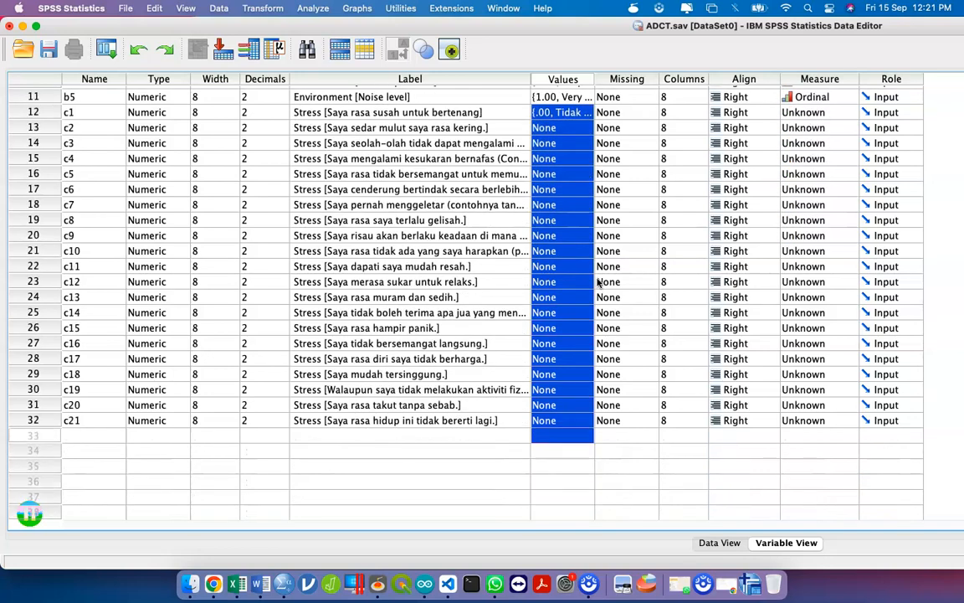
pyautogui.press('super+v')
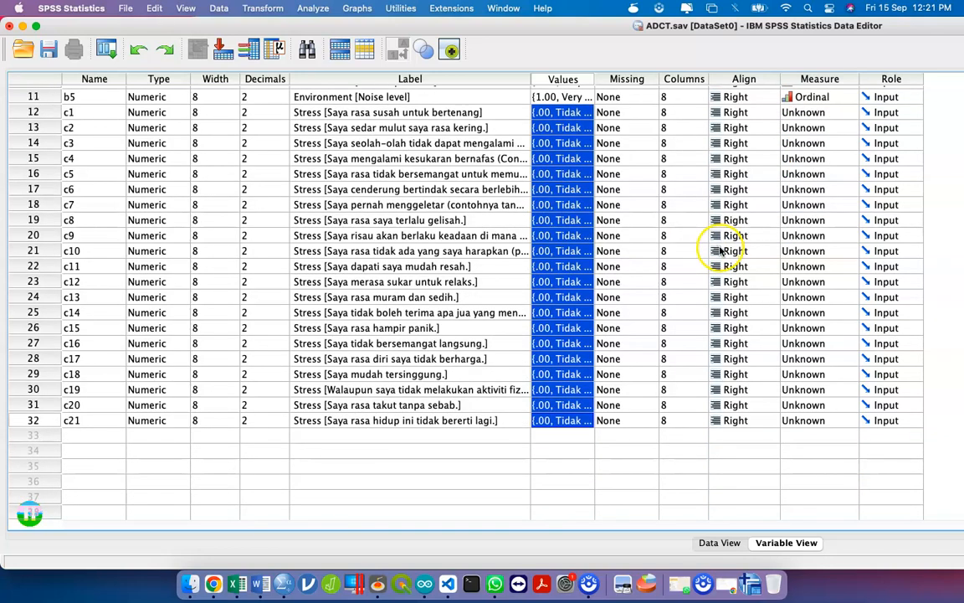
pyautogui.scroll(5, 711, 243)
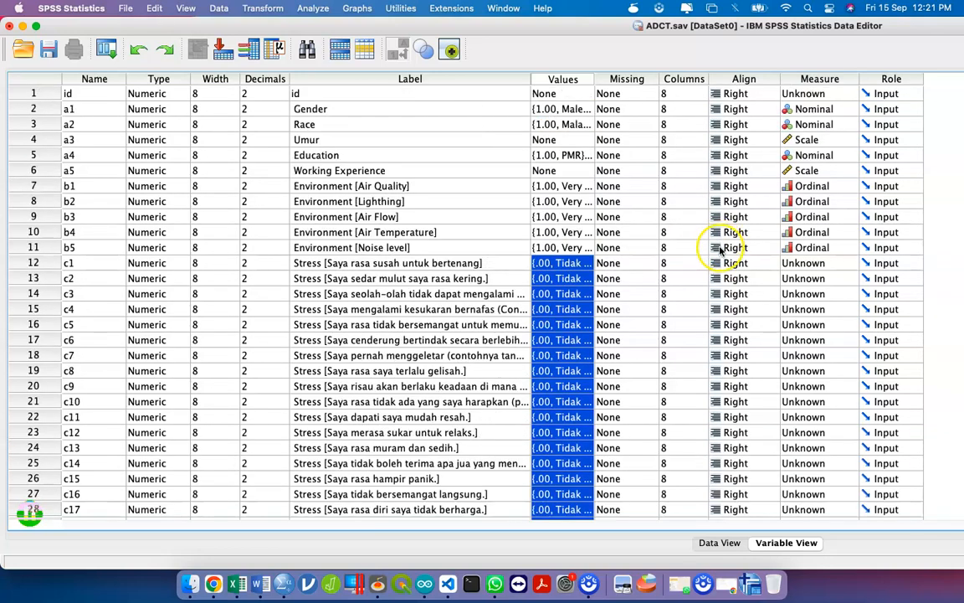
pyautogui.rightClick(808, 248)
# - Copy b5's Ordinal measurement level and paste it into the Measure cells of c1–c21
pyautogui.click(817, 256)
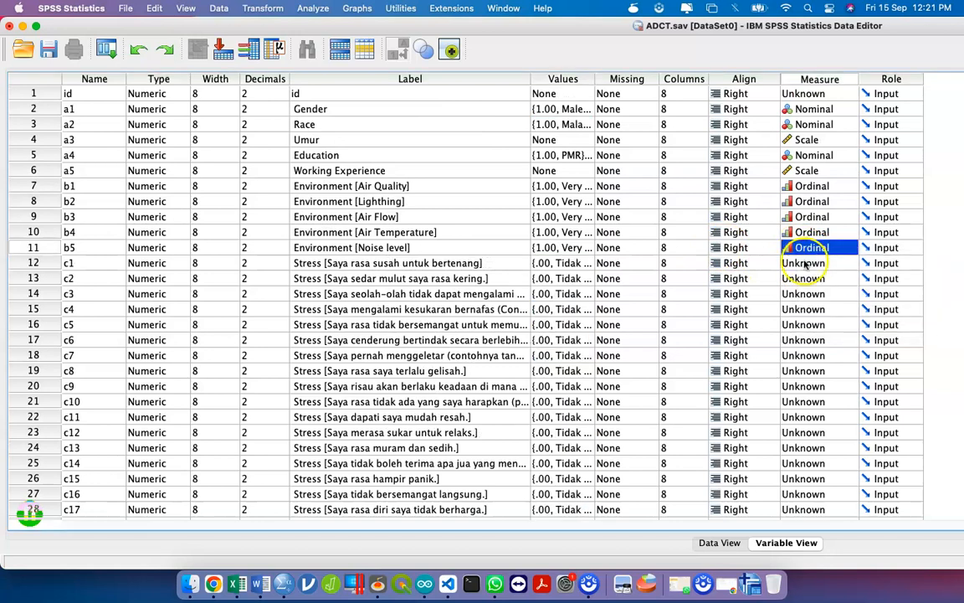
pyautogui.click(811, 263)
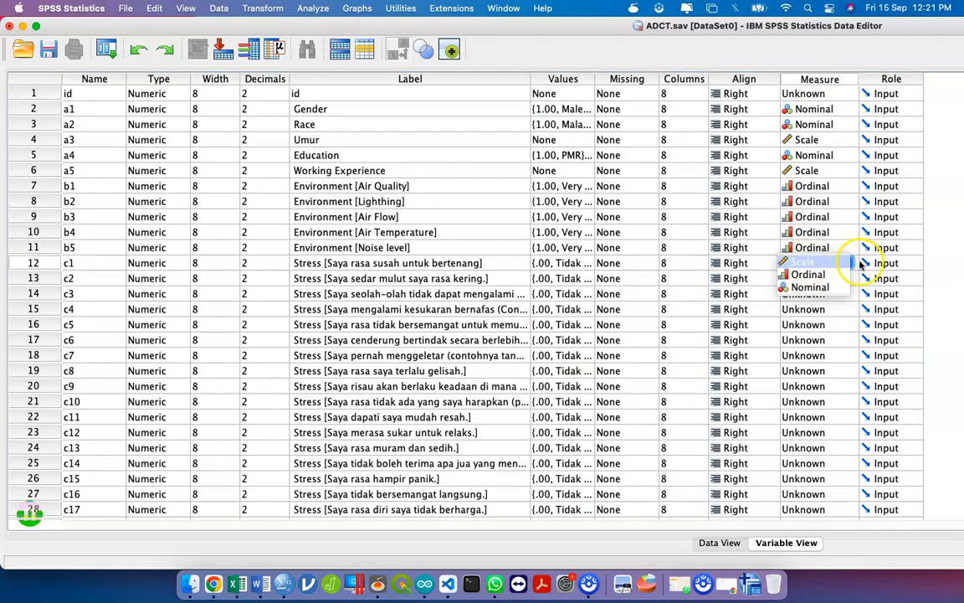
pyautogui.click(844, 267)
pyautogui.hotkey('shift', 'Down')
pyautogui.hotkey('shift', 'Down')
pyautogui.hotkey('shift', 'Down')
pyautogui.hotkey('shift', 'Down')
pyautogui.hotkey('shift', 'Down')
pyautogui.hotkey('shift', 'Down')
pyautogui.hotkey('shift', 'Down')
pyautogui.hotkey('shift', 'Down')
pyautogui.hotkey('shift', 'Down')
pyautogui.hotkey('shift', 'Down')
pyautogui.hotkey('shift', 'Down')
pyautogui.hotkey('shift', 'Down')
pyautogui.hotkey('shift', 'Down')
pyautogui.hotkey('shift', 'Down')
pyautogui.hotkey('shift', 'Down')
pyautogui.hotkey('shift', 'Down')
pyautogui.hotkey('shift', 'Down')
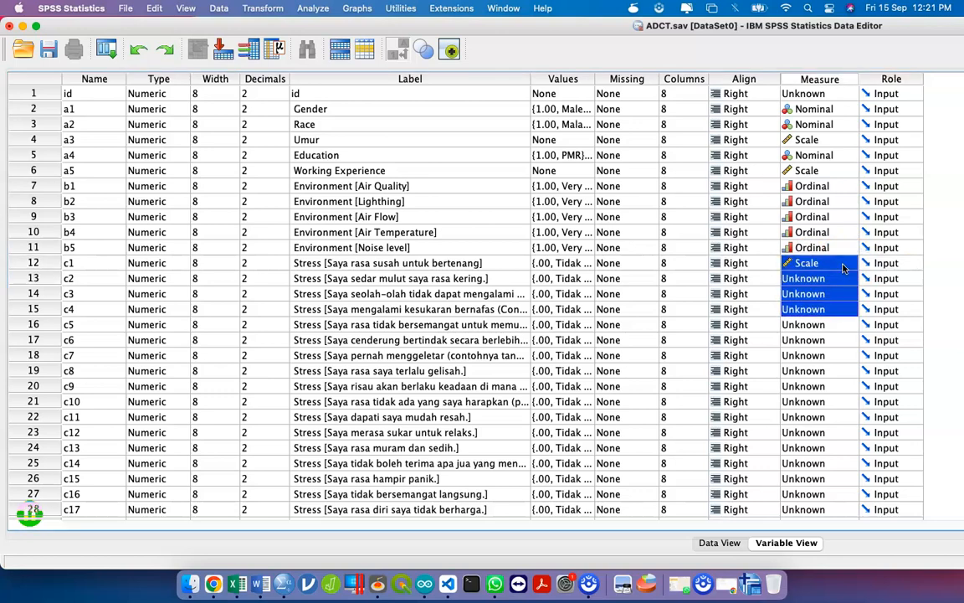
pyautogui.hotkey('shift', 'Down')
pyautogui.hotkey('shift', 'Down')
pyautogui.hotkey('shift', 'Down')
pyautogui.hotkey('shift', 'Down')
pyautogui.hotkey('shift', 'Down')
pyautogui.hotkey('shift', 'Down')
pyautogui.hotkey('shift', 'Down')
pyautogui.hotkey('shift', 'Down')
pyautogui.hotkey('shift', 'Down')
pyautogui.hotkey('shift', 'Down')
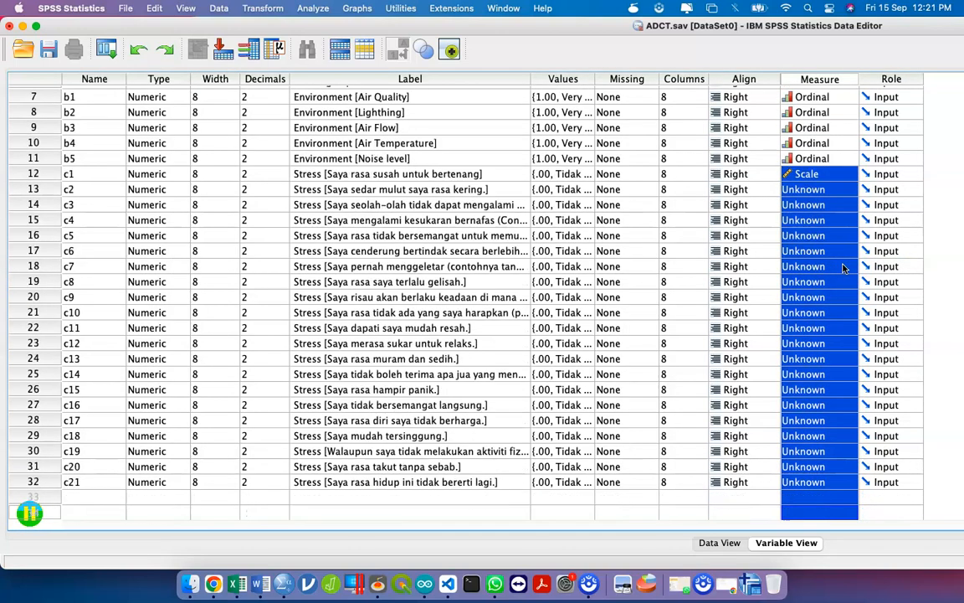
pyautogui.hotkey('shift', 'Up')
pyautogui.hotkey('shift', 'Up')
pyautogui.hotkey('shift', 'Up')
pyautogui.hotkey('shift', 'Up')
pyautogui.hotkey('shift', 'Up')
pyautogui.hotkey('shift', 'Up')
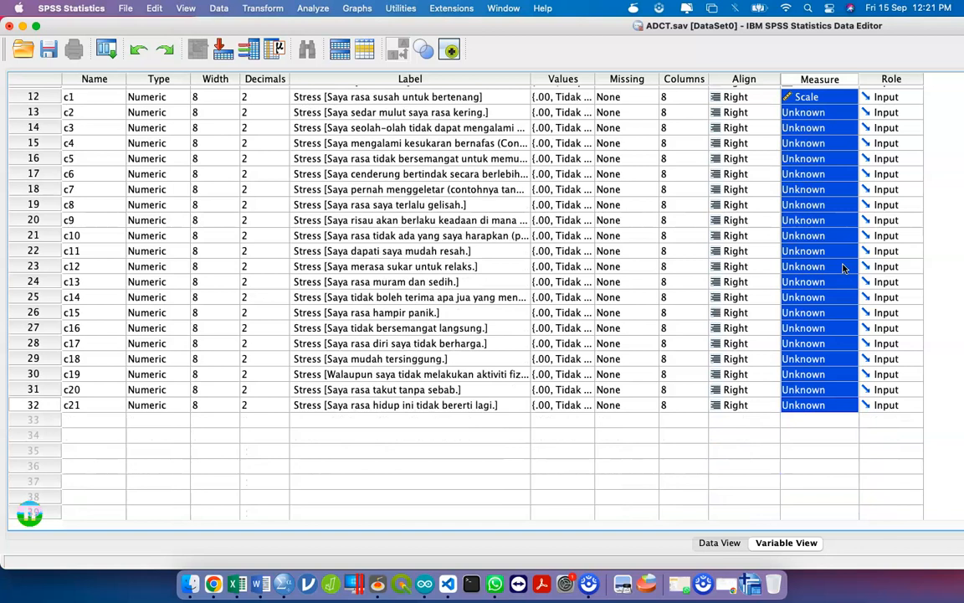
pyautogui.press('super+v')
# - Save ADCT.sav, view the empty data grid, and bring up the Excel responses window
pyautogui.click(7, 108)
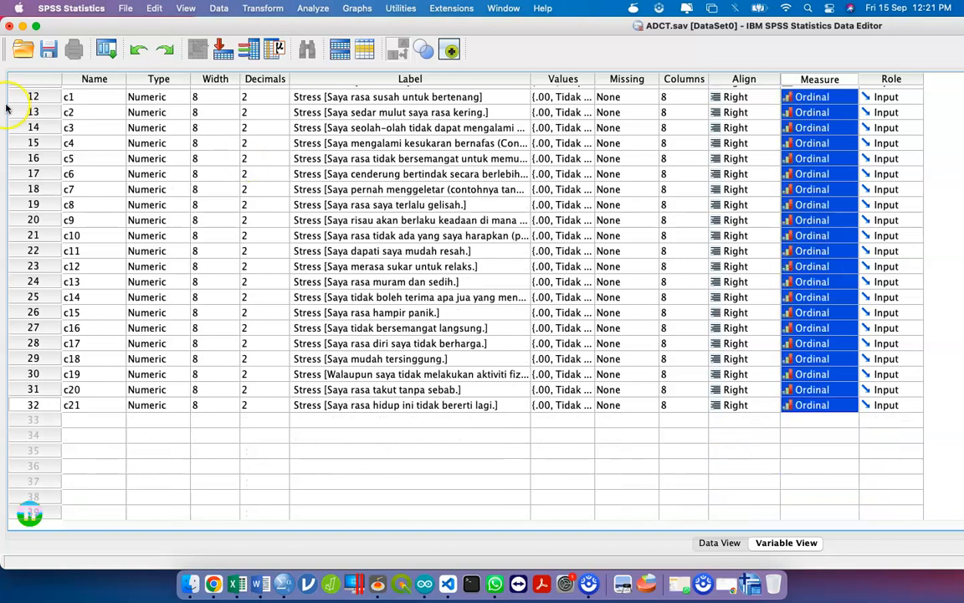
pyautogui.click(50, 49)
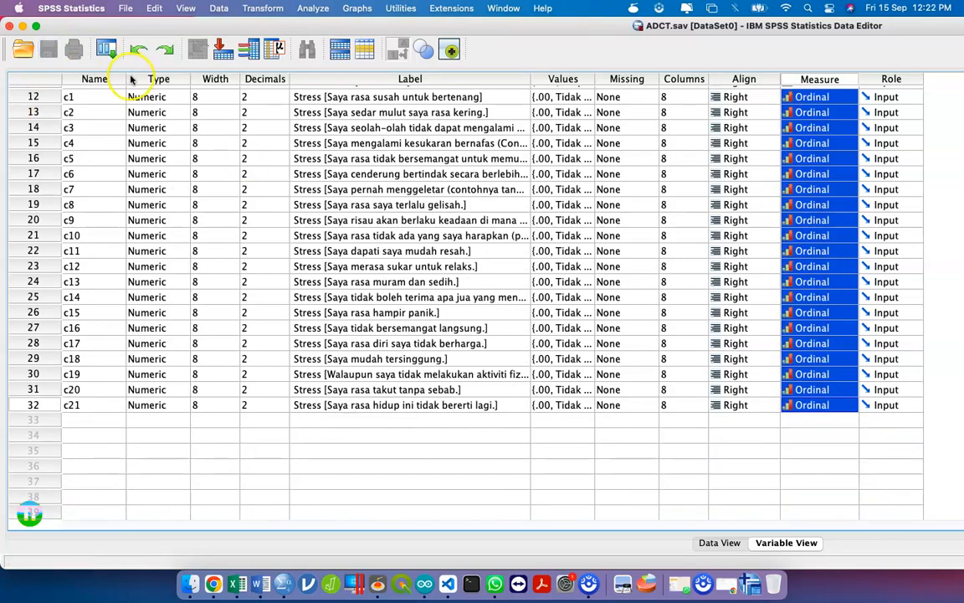
pyautogui.scroll(5, 520, 255)
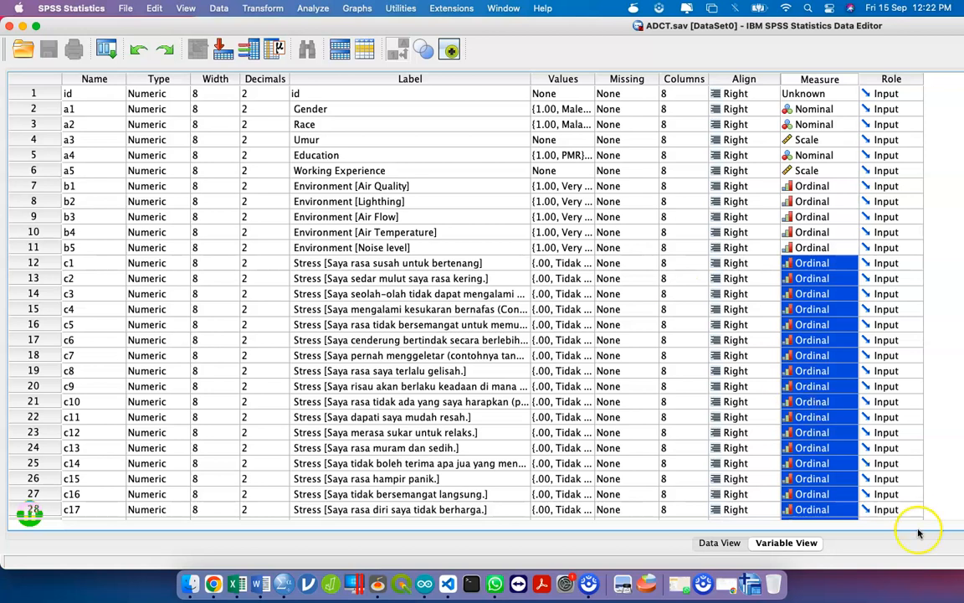
pyautogui.click(720, 543)
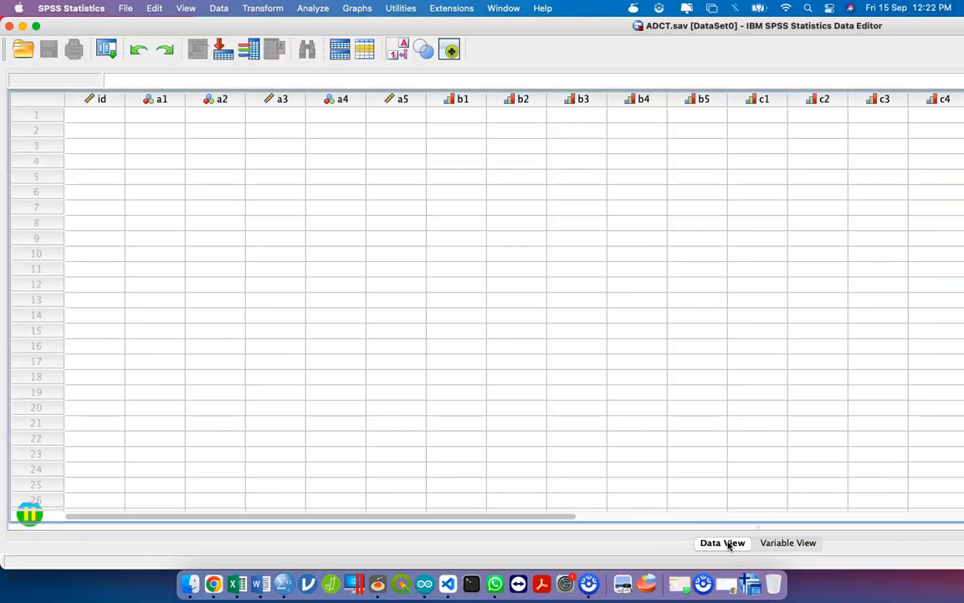
pyautogui.hotkey('ctrl', 'Up')
pyautogui.click(665, 410)
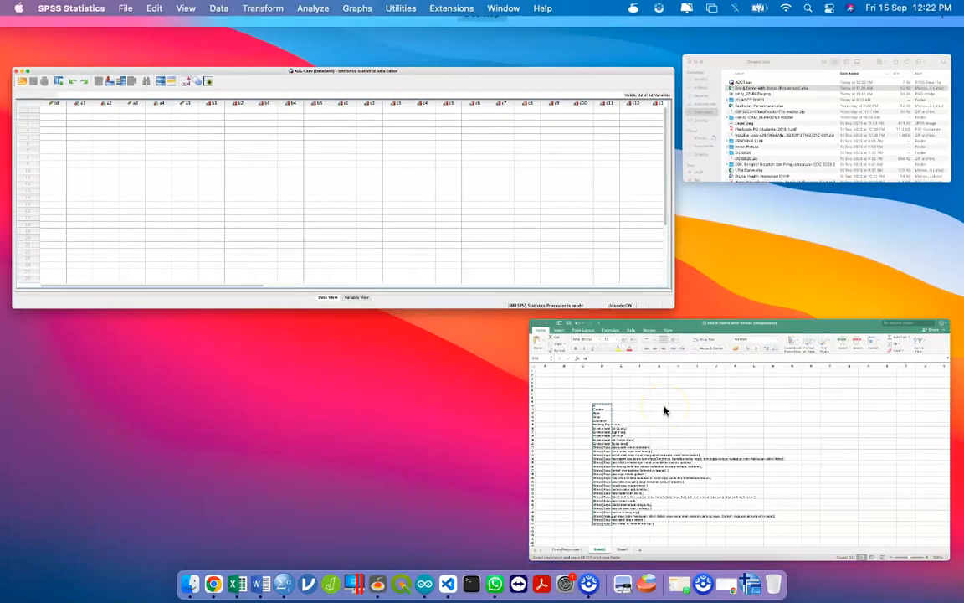
# - Select and copy the 22 response rows C3:AH24 on the Form Responses 1 sheet
pyautogui.click(109, 543)
pyautogui.hscroll(-15, 112, 223)
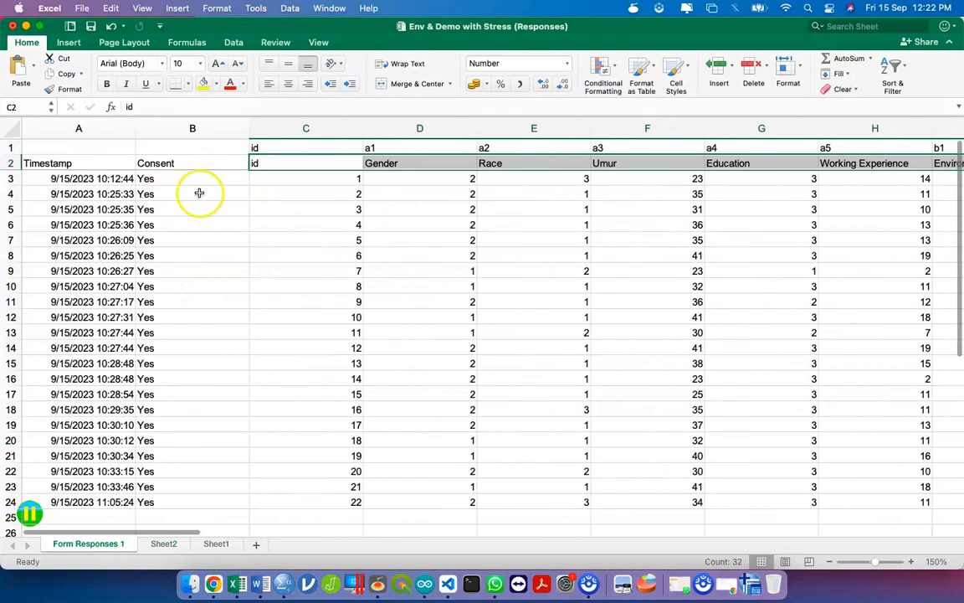
pyautogui.click(286, 181)
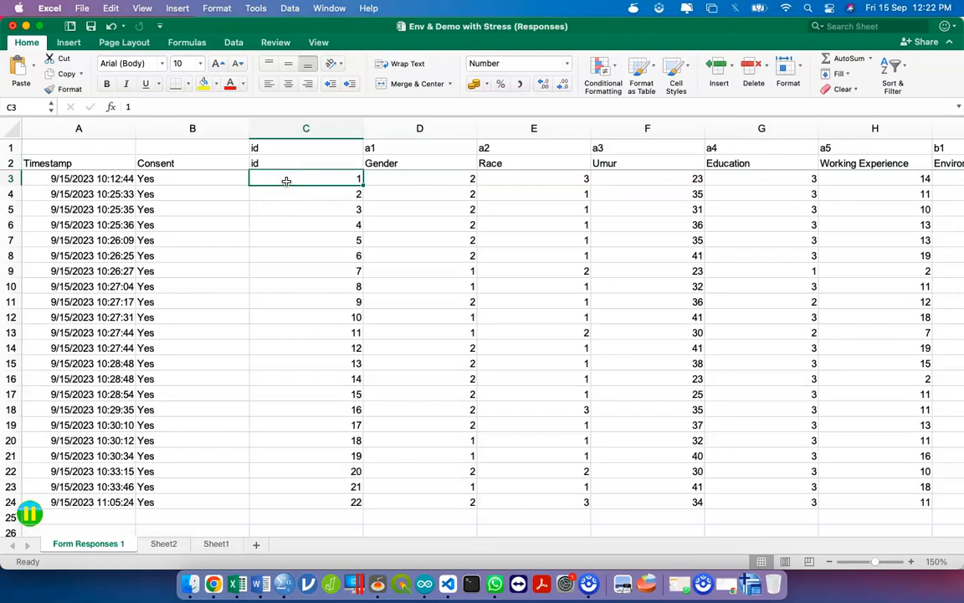
pyautogui.press('super+shift+Right')
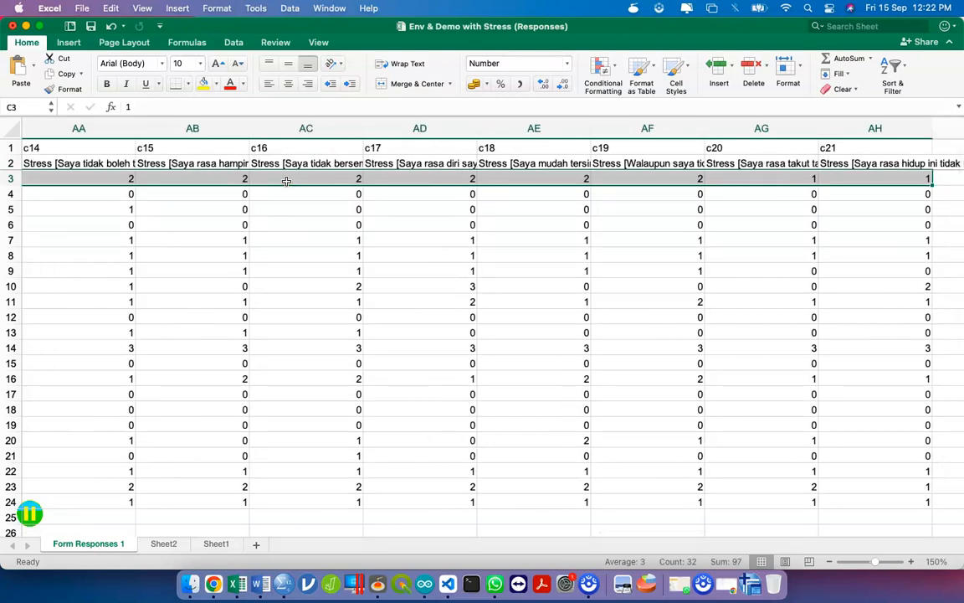
pyautogui.press('super+shift+Down')
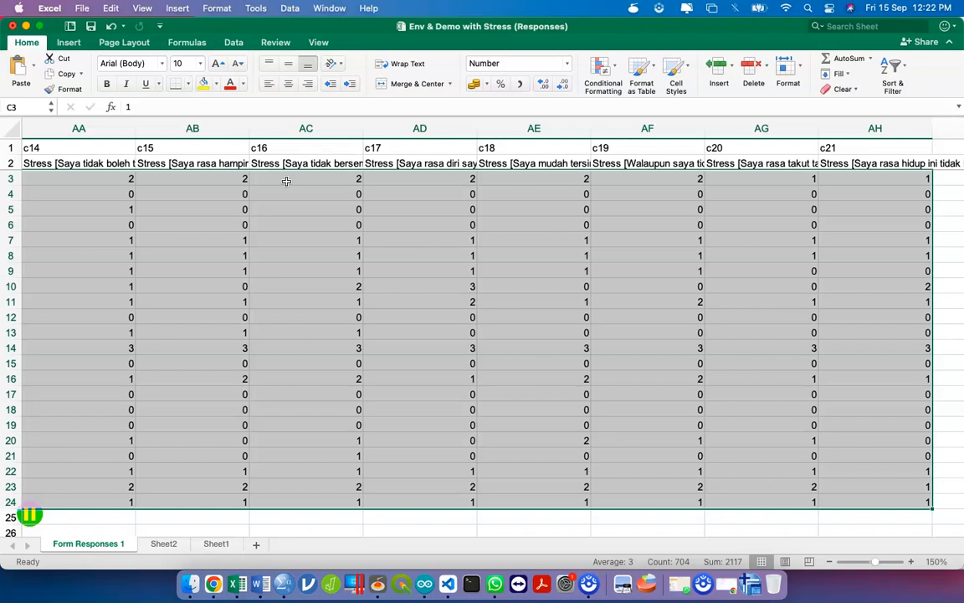
pyautogui.press('Left')
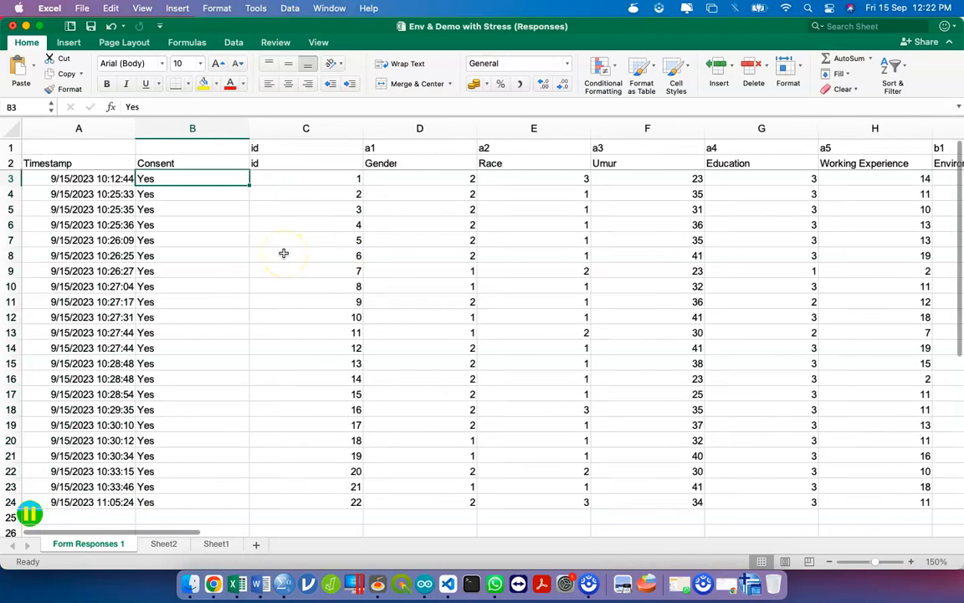
pyautogui.click(315, 179)
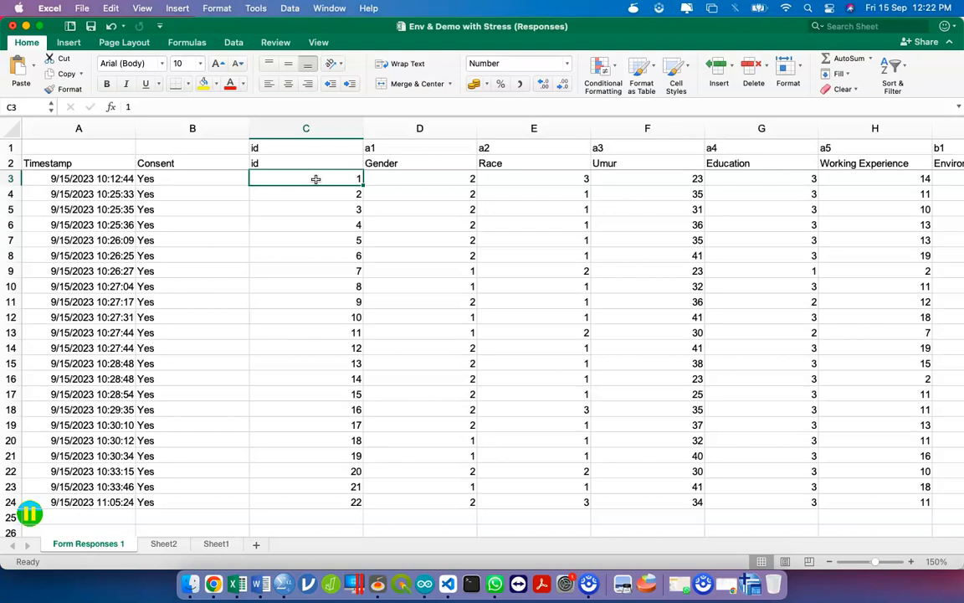
pyautogui.press('super+shift+Right')
pyautogui.press('super+shift+Down')
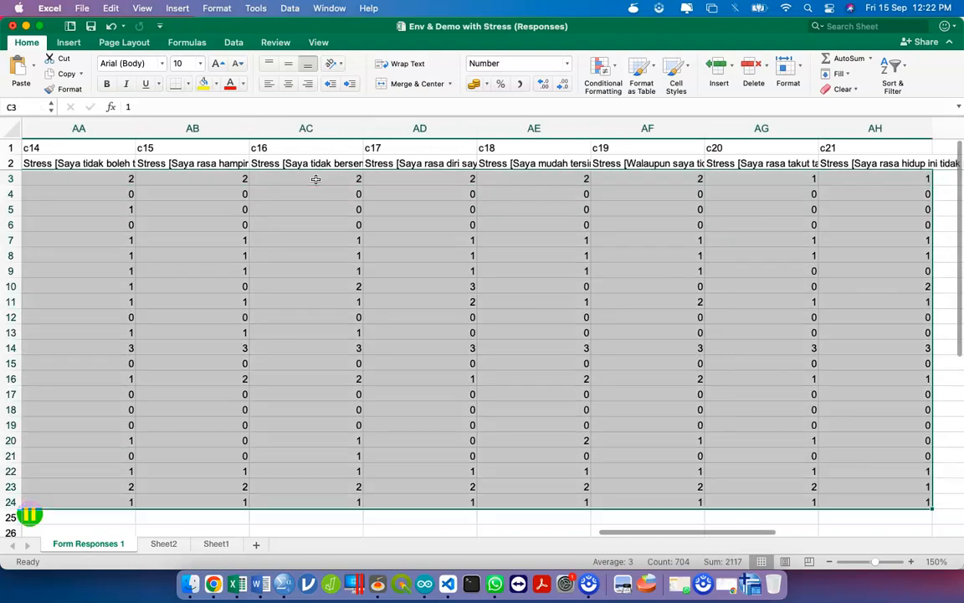
pyautogui.press('super+c')
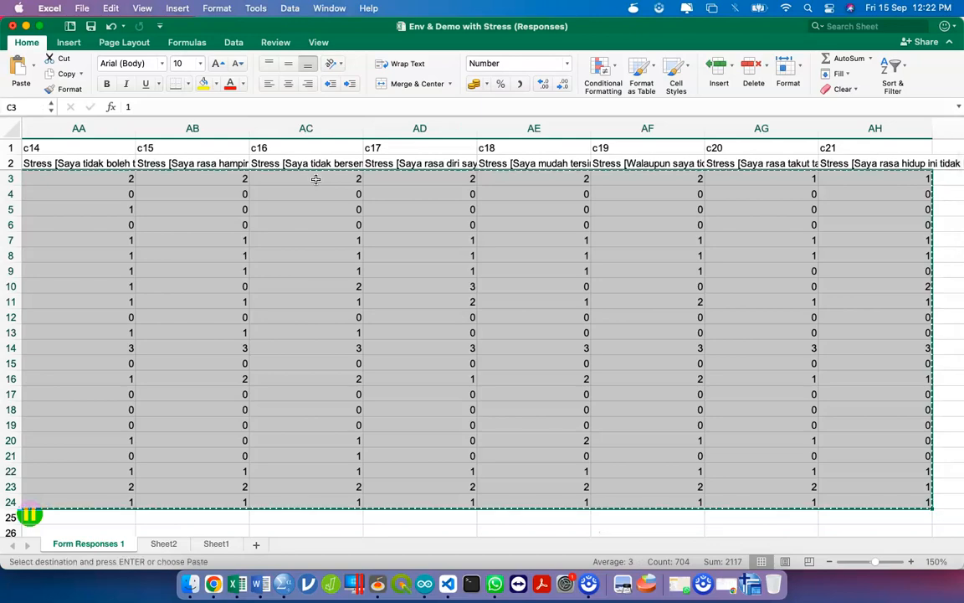
pyautogui.press('ctrl+super+f')
# - Paste the copied Excel responses into the SPSS data grid starting at cell 1:id
pyautogui.hotkey('ctrl', 'Up')
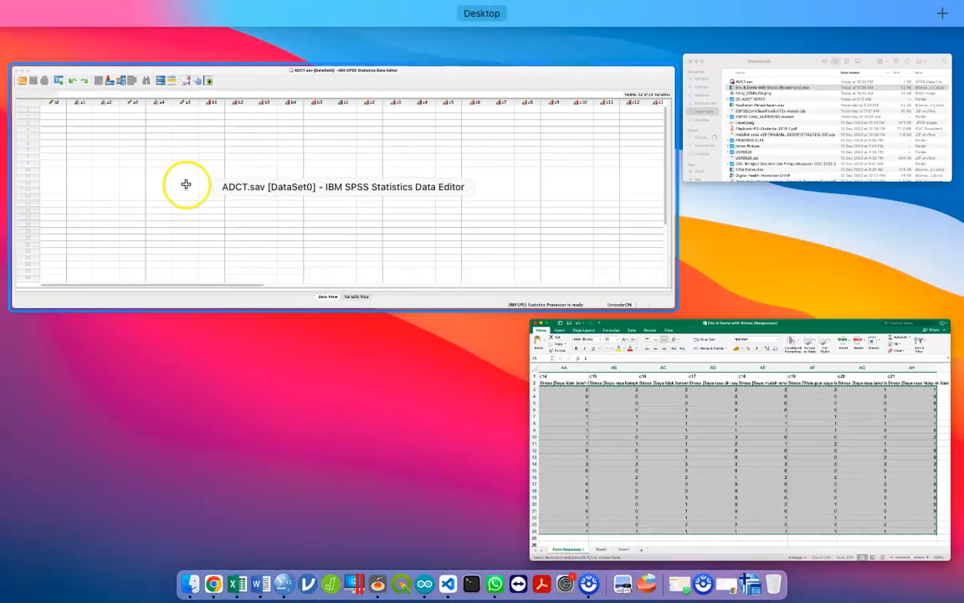
pyautogui.click(188, 185)
pyautogui.rightClick(107, 119)
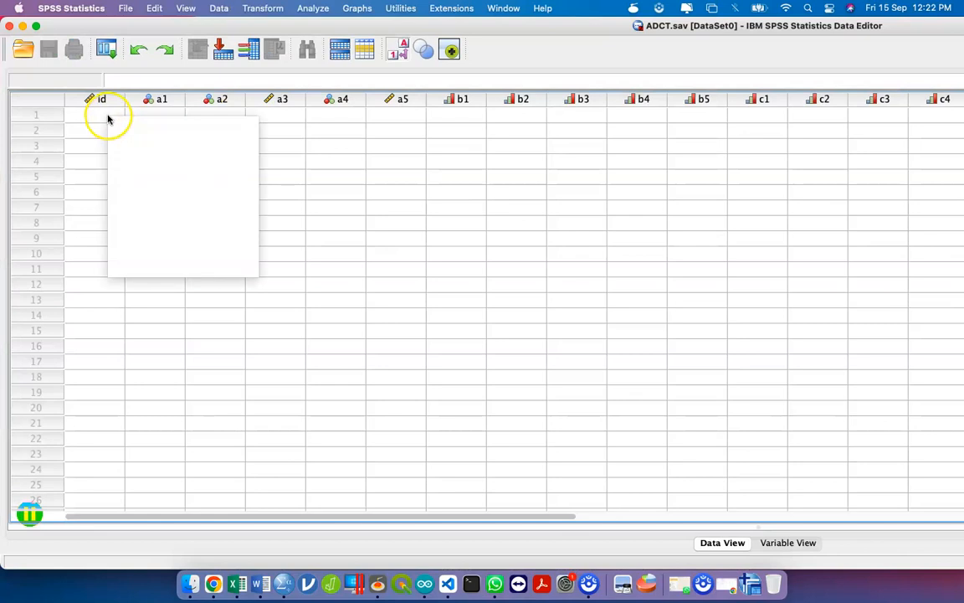
pyautogui.click(722, 550)
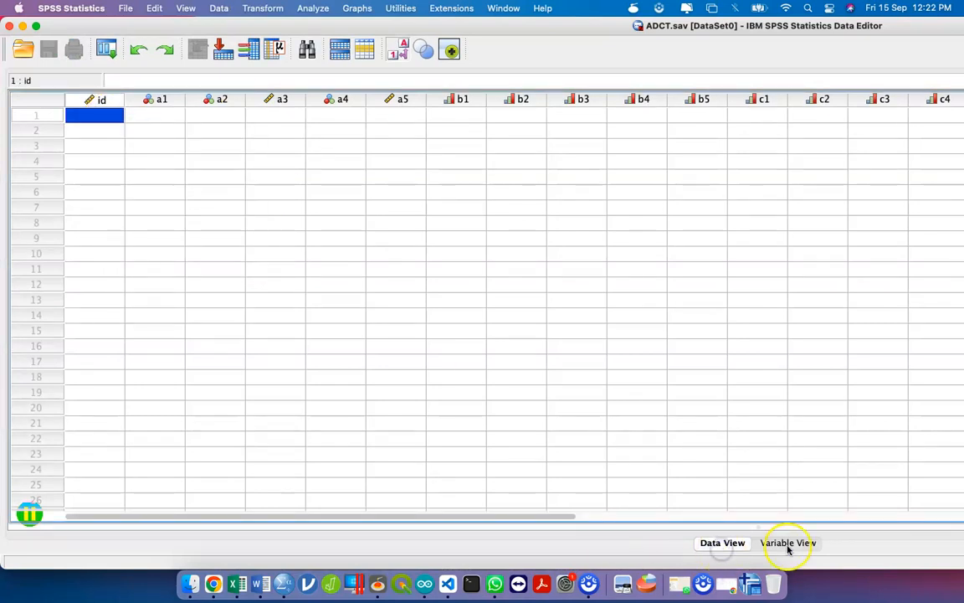
pyautogui.click(787, 543)
pyautogui.click(724, 546)
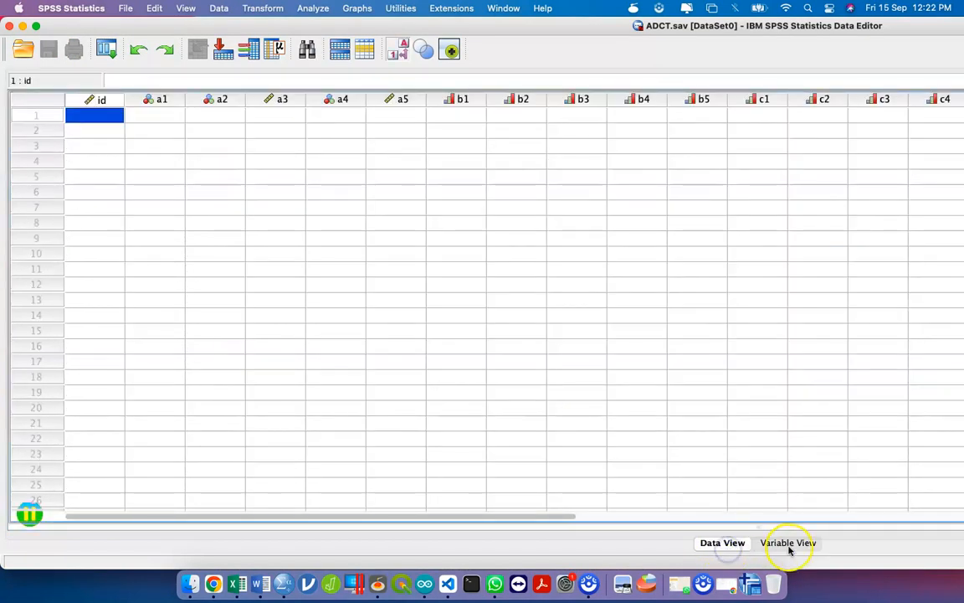
pyautogui.click(787, 543)
pyautogui.click(740, 542)
pyautogui.click(778, 543)
pyautogui.click(723, 542)
pyautogui.click(106, 121)
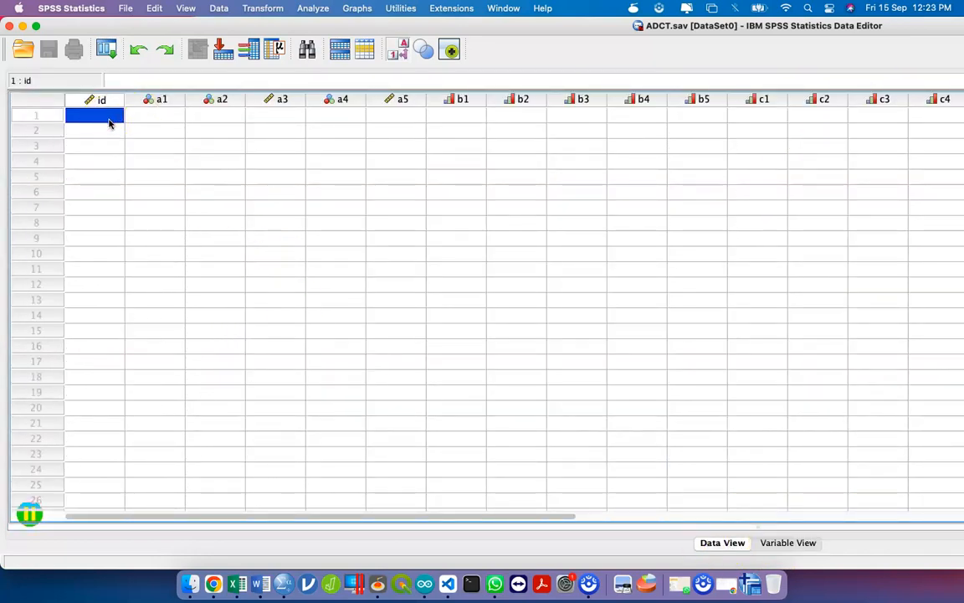
pyautogui.rightClick(106, 119)
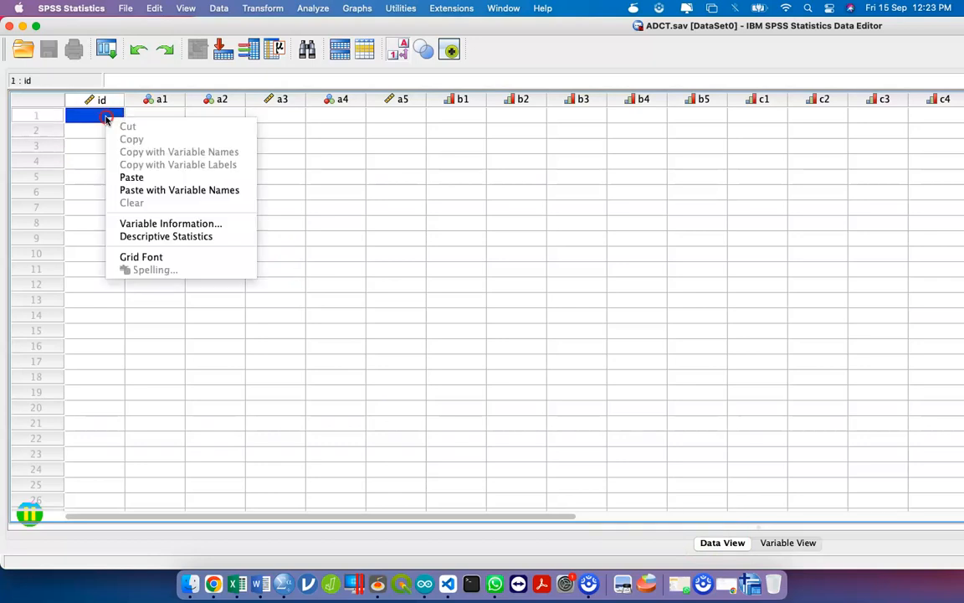
pyautogui.click(156, 177)
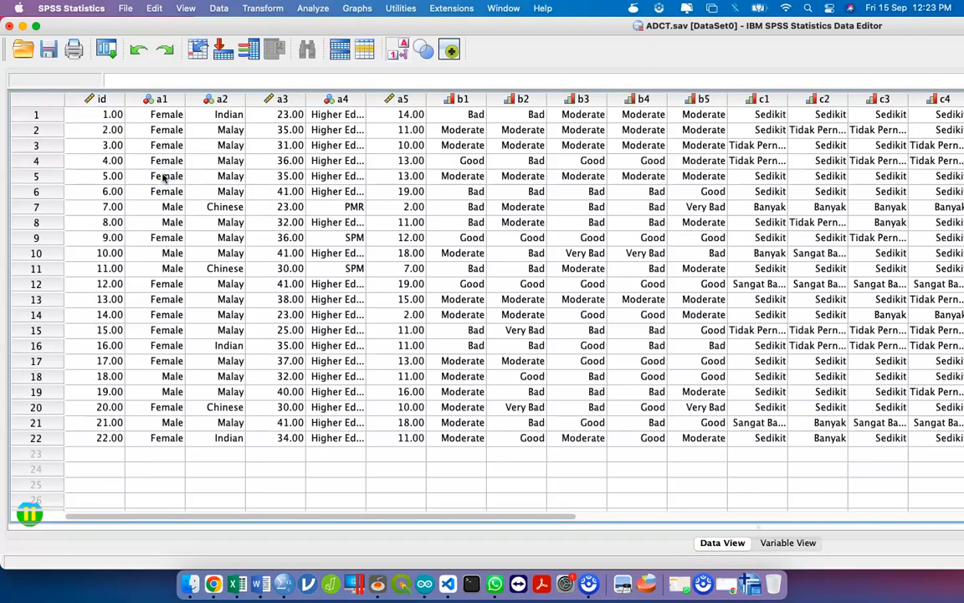
# - Compare numeric codes with value labels, leave labels displayed, and save ADCT.sav
pyautogui.click(402, 57)
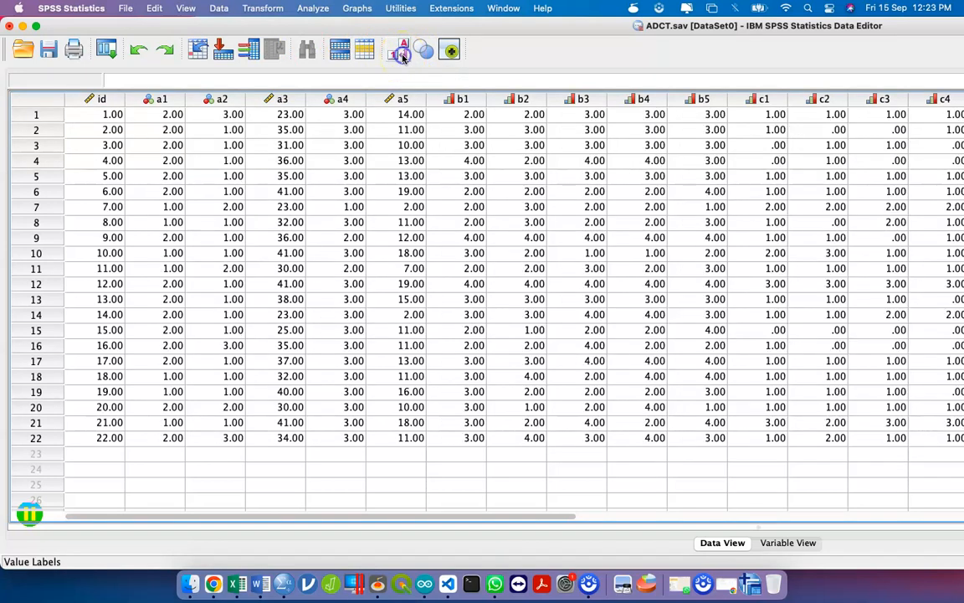
pyautogui.click(402, 56)
pyautogui.click(402, 56)
pyautogui.click(402, 56)
pyautogui.click(402, 56)
pyautogui.click(402, 56)
pyautogui.click(402, 56)
pyautogui.click(402, 56)
pyautogui.click(402, 56)
pyautogui.click(402, 56)
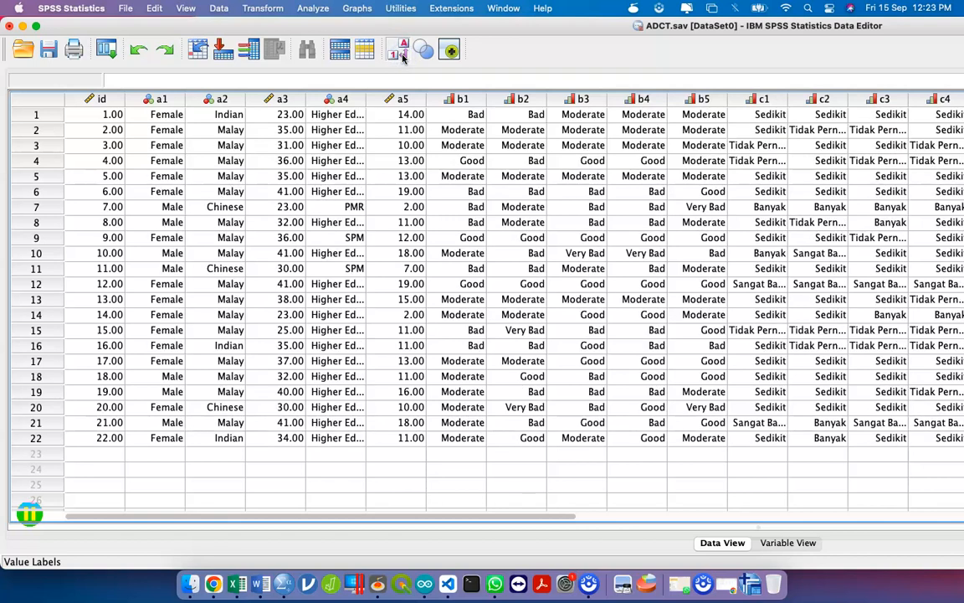
pyautogui.click(52, 51)
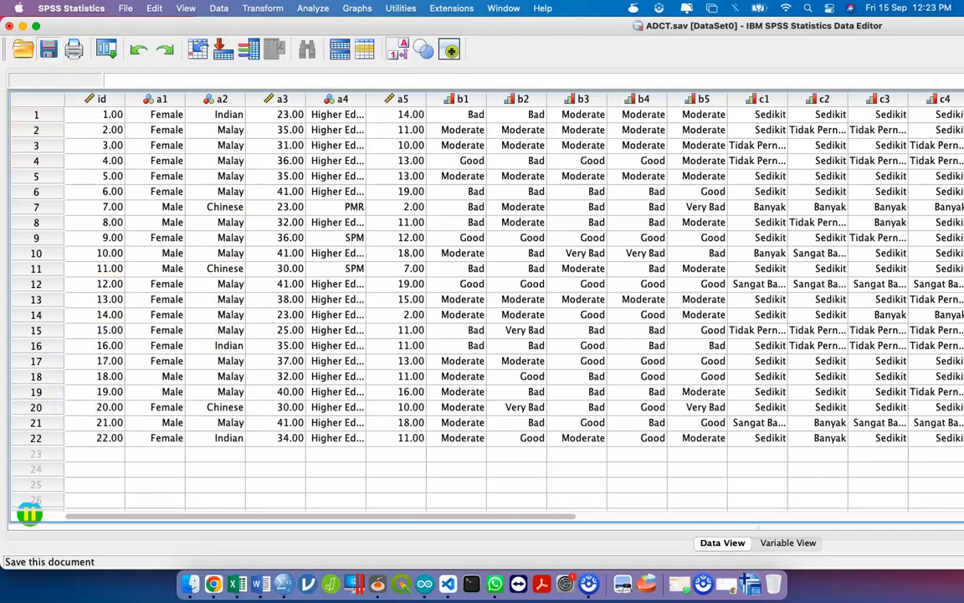